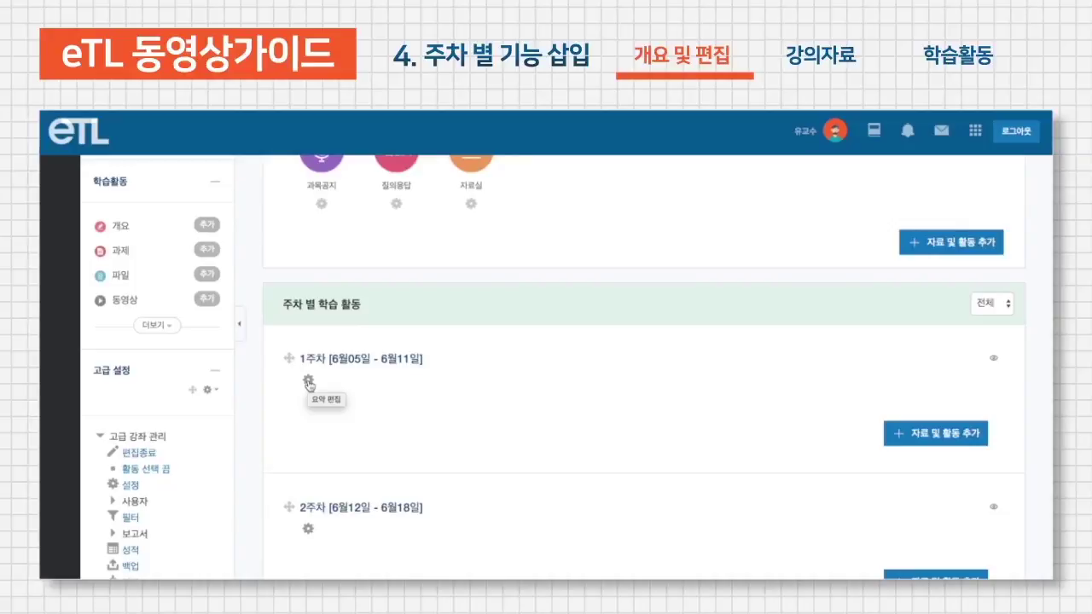
# Open the week 1 summary settings and set the section name to "오리엔테이션"
pyautogui.click(308, 383)
pyautogui.click(588, 305)
pyautogui.write('의리엔테이션')
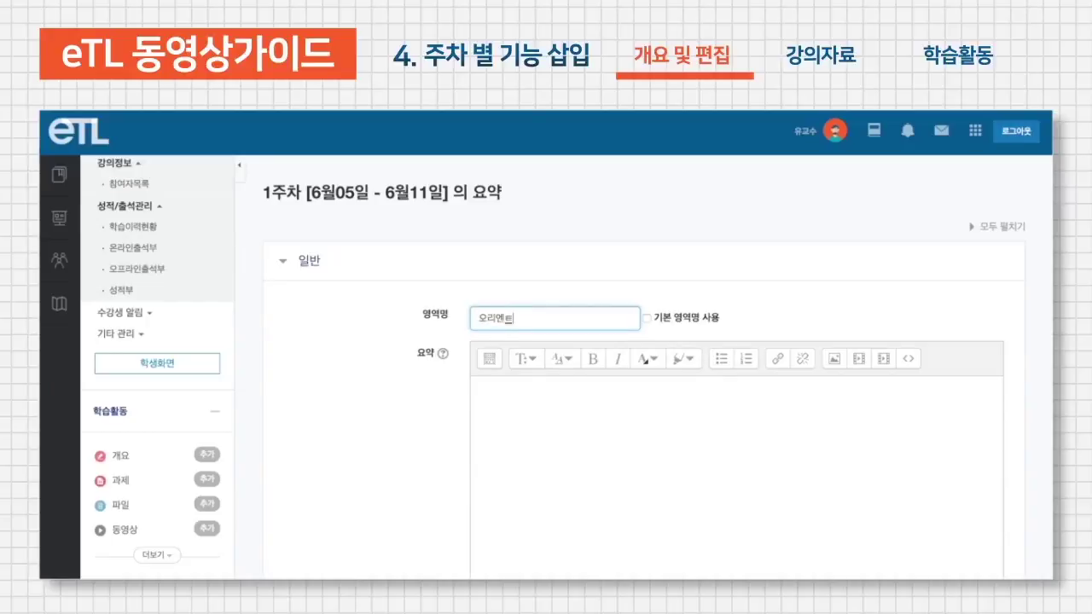
# Enter "교재를 반드시 준비해주시기 바랍니다." as the week 1 summary and save it
pyautogui.click(582, 426)
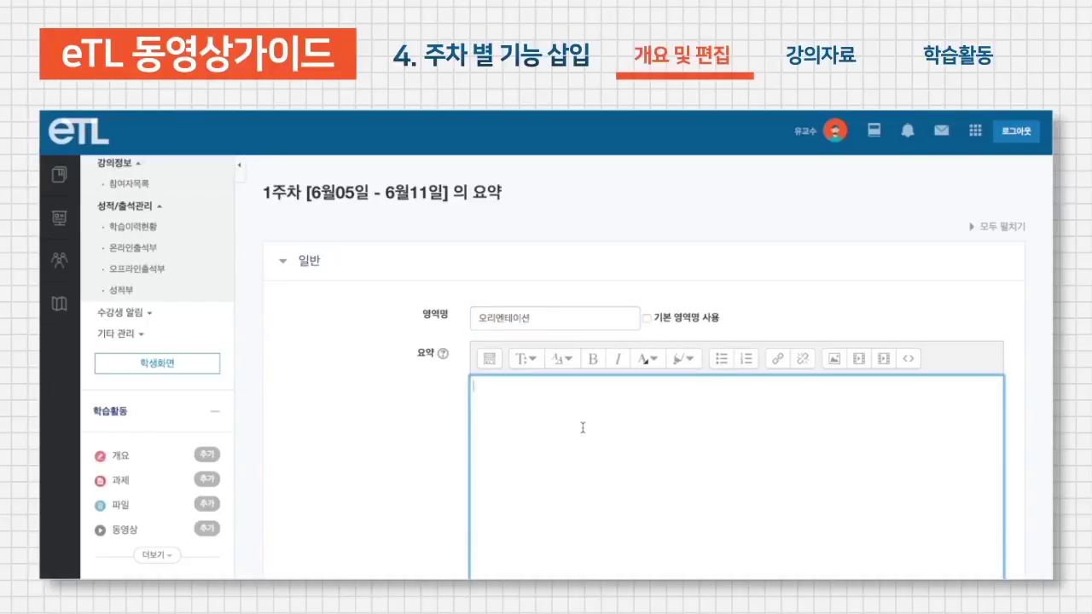
pyautogui.write('교재를 반드시 준비해주시기 발')
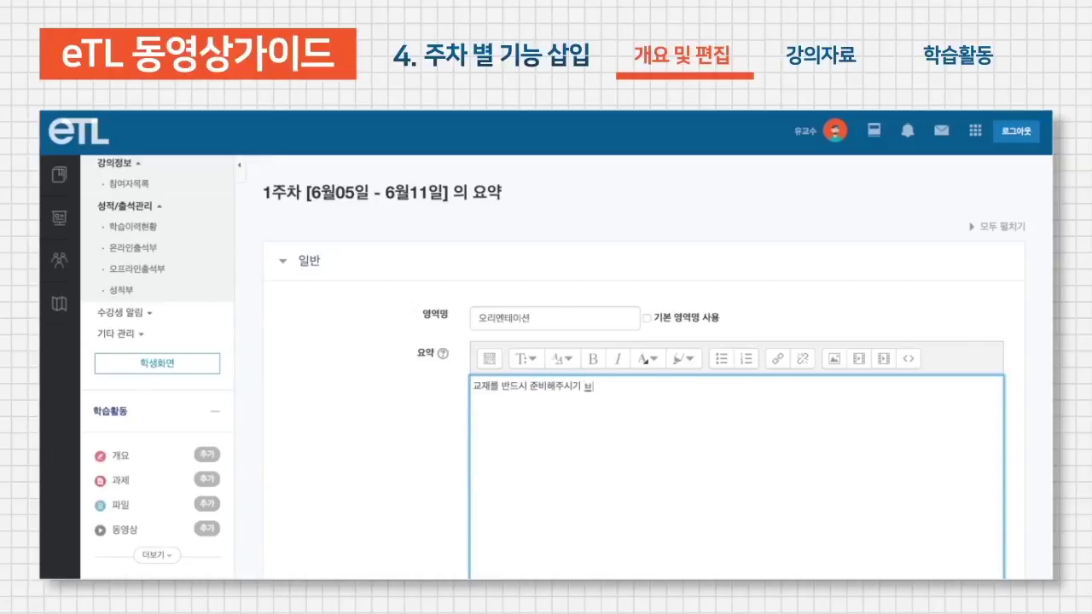
pyautogui.press('BackSpace')
pyautogui.press('BackSpace')
pyautogui.press('BackSpace')
pyautogui.write('바랍니다.')
pyautogui.scroll(-4, 621, 478)
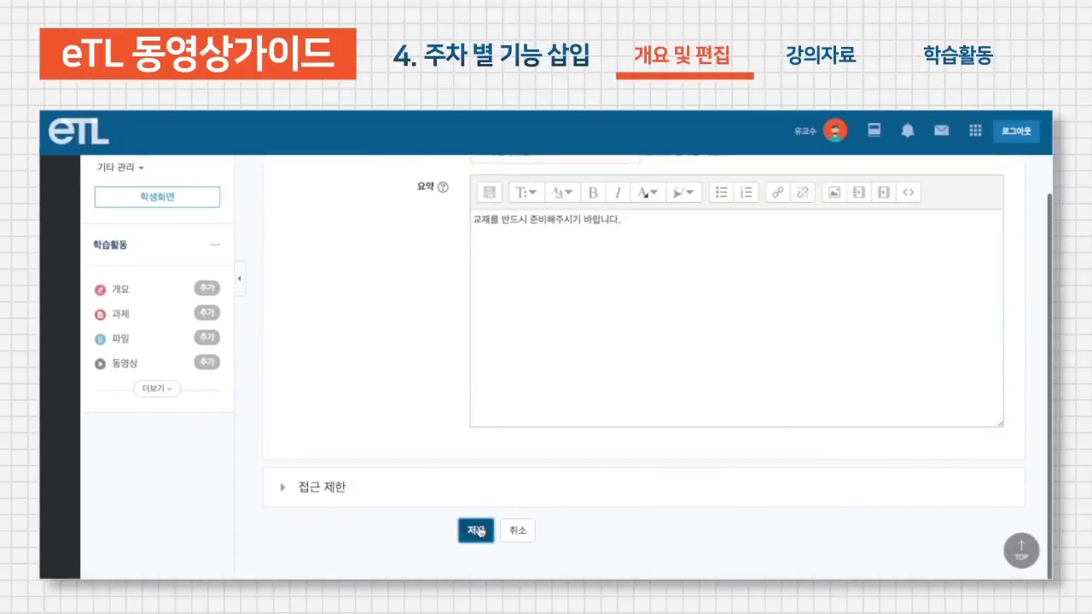
pyautogui.click(476, 531)
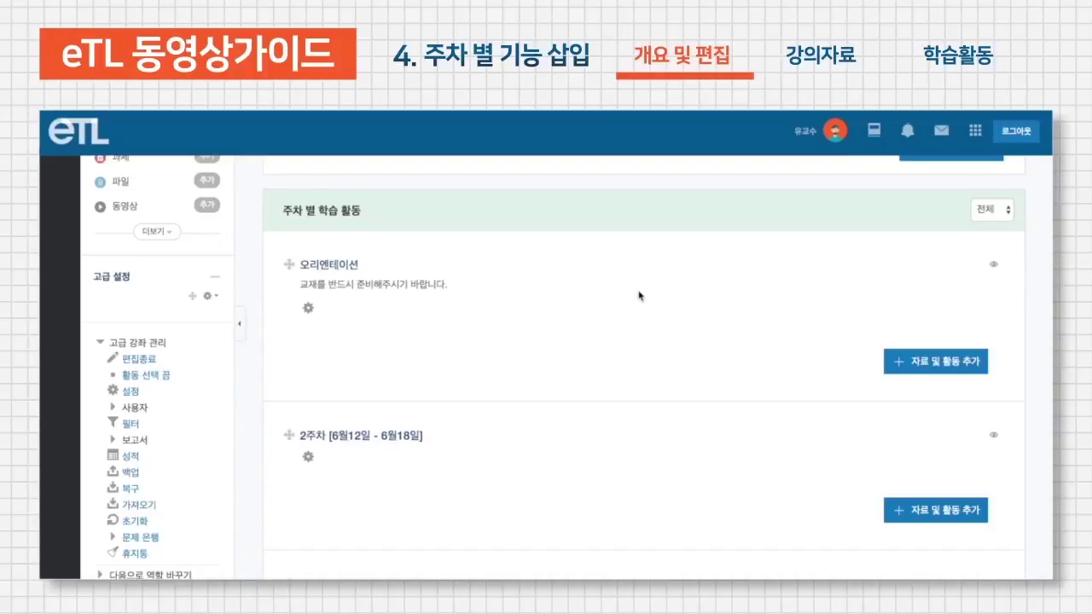
# Edit the week 2 summary settings, turn off the default section name and name the section "Ch.2 교수체제설계"
pyautogui.click(309, 461)
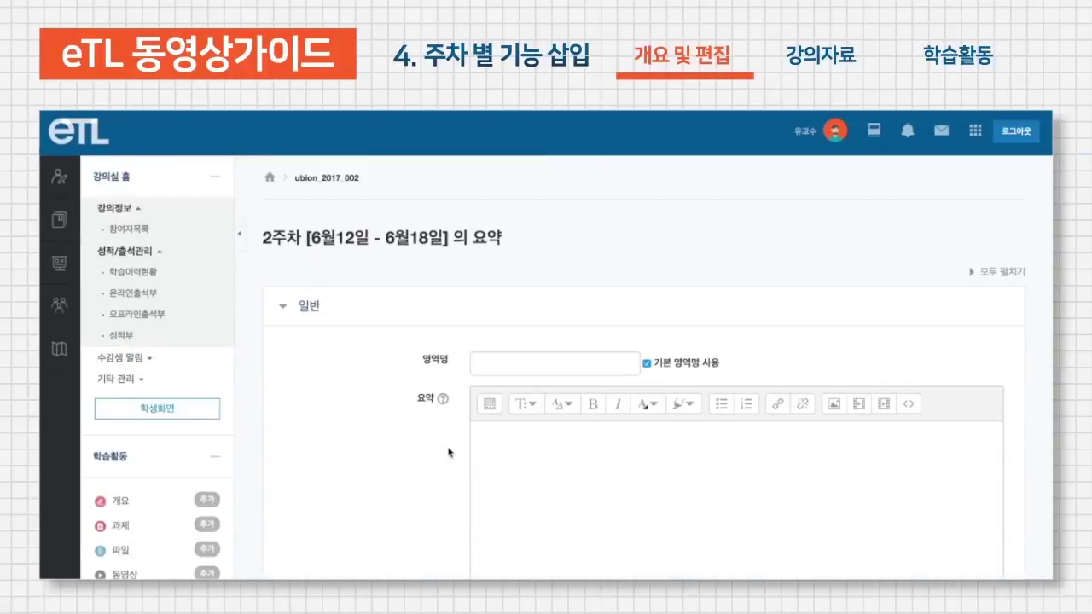
pyautogui.click(646, 363)
pyautogui.click(562, 367)
pyautogui.write('ㅊ')
pyautogui.press('BackSpace')
pyautogui.write('C')
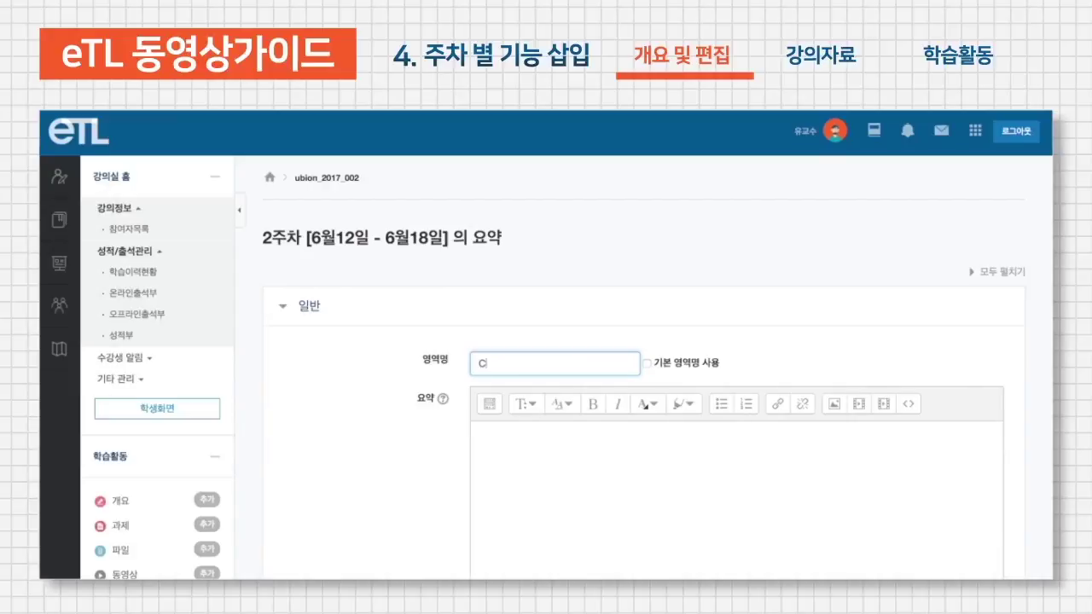
pyautogui.write('h.2 교수체제설계')
# Enter "이번 주 학습은 플립러닝으로 진행됩니다. 사전학습 콘텐츠를 반드시 학습하고 오프라인 수업에 들어오기 바랍니다." as the week 2 summary and save it
pyautogui.click(642, 491)
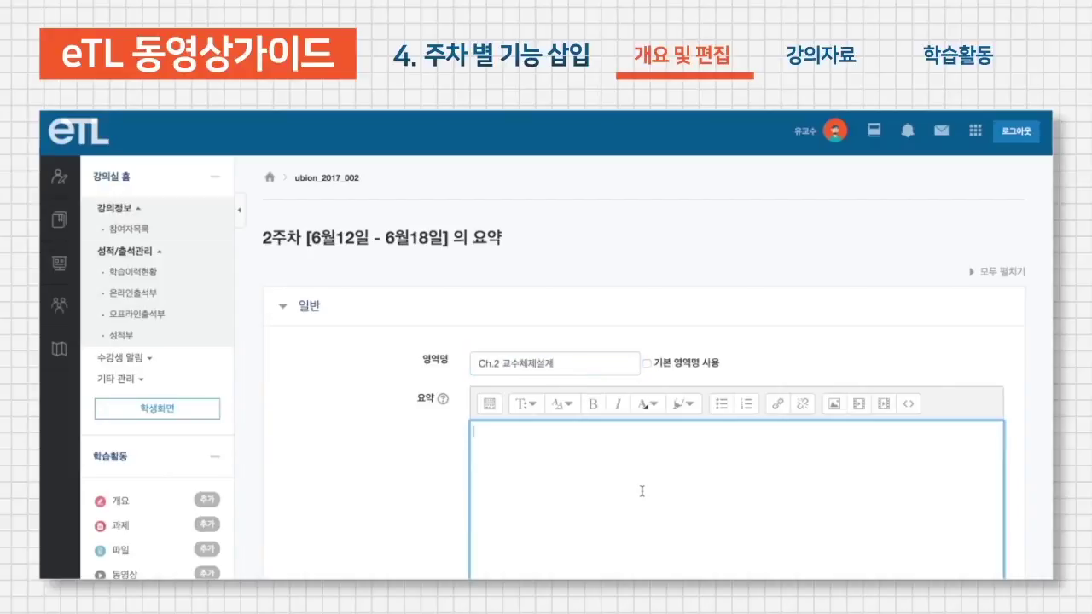
pyautogui.write('이번 주 학습은 피')
pyautogui.write('립러닝으로 진행')
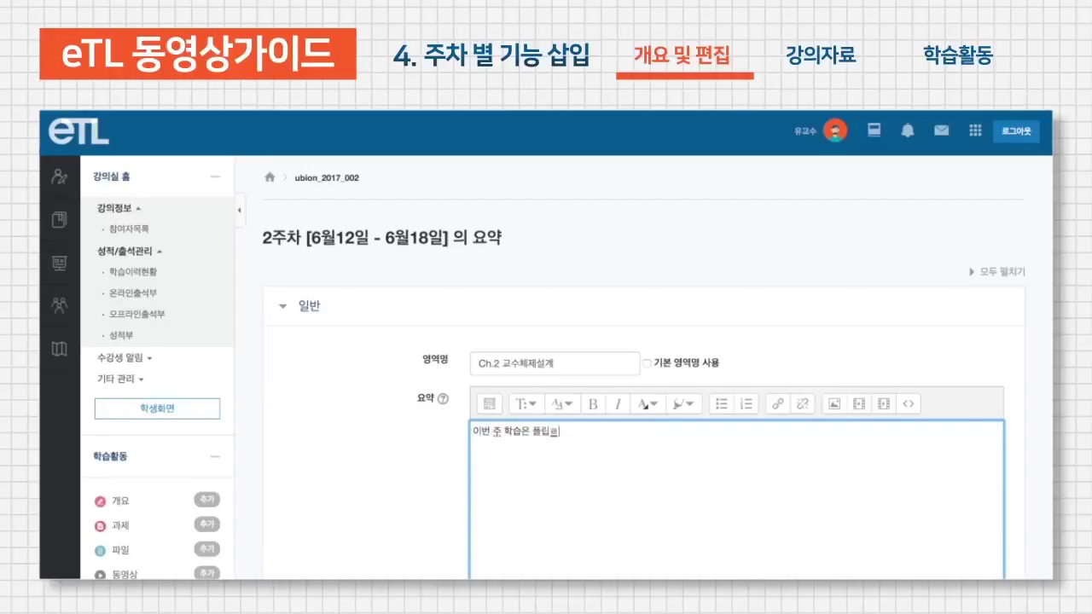
pyautogui.write('됩니다')
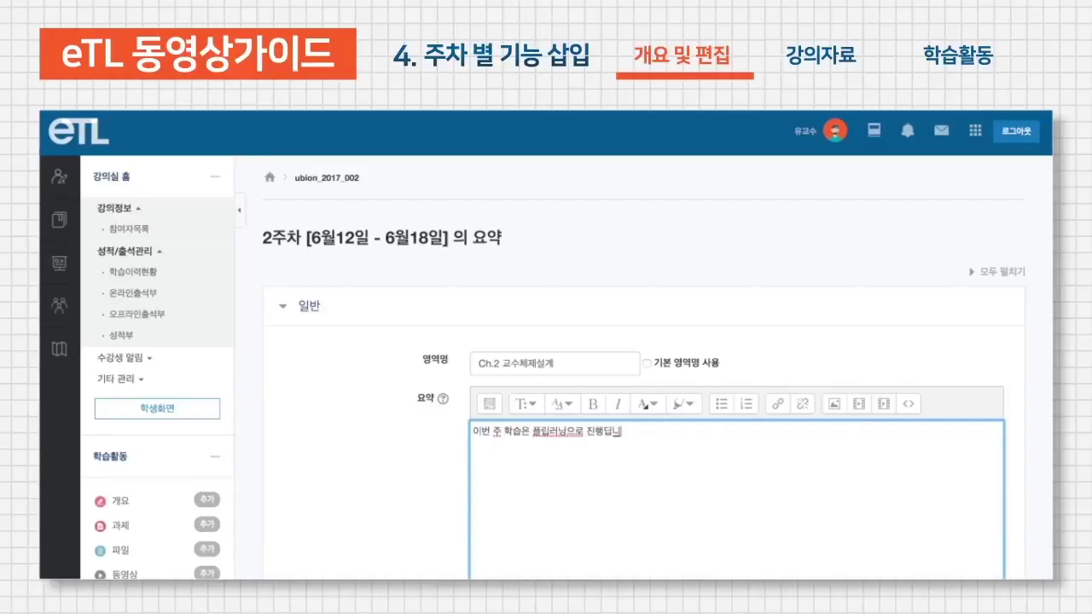
pyautogui.press('BackSpace')
pyautogui.press('BackSpace')
pyautogui.press('BackSpace')
pyautogui.write('됩니다. 사전학습 영상을')
pyautogui.write(' 반드시')
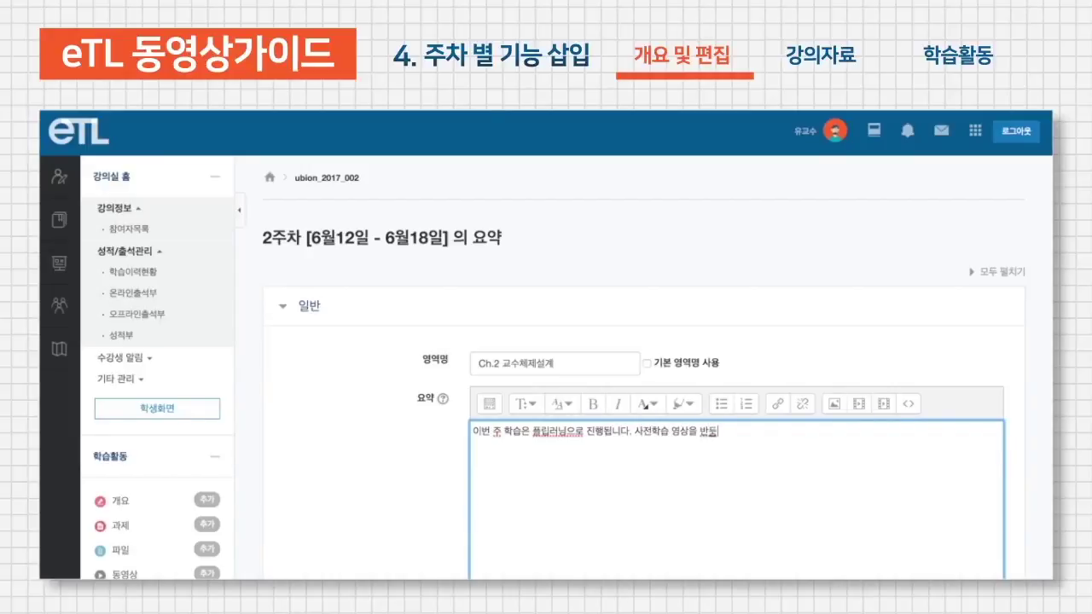
pyautogui.press('BackSpace')
pyautogui.press('BackSpace')
pyautogui.press('BackSpace')
pyautogui.press('BackSpace')
pyautogui.press('BackSpace')
pyautogui.press('BackSpace')
pyautogui.press('BackSpace')
pyautogui.press('BackSpace')
pyautogui.write('콘텐츠를 반드시 학습하고 오프라인 수업에 들어오기 바랍니다.')
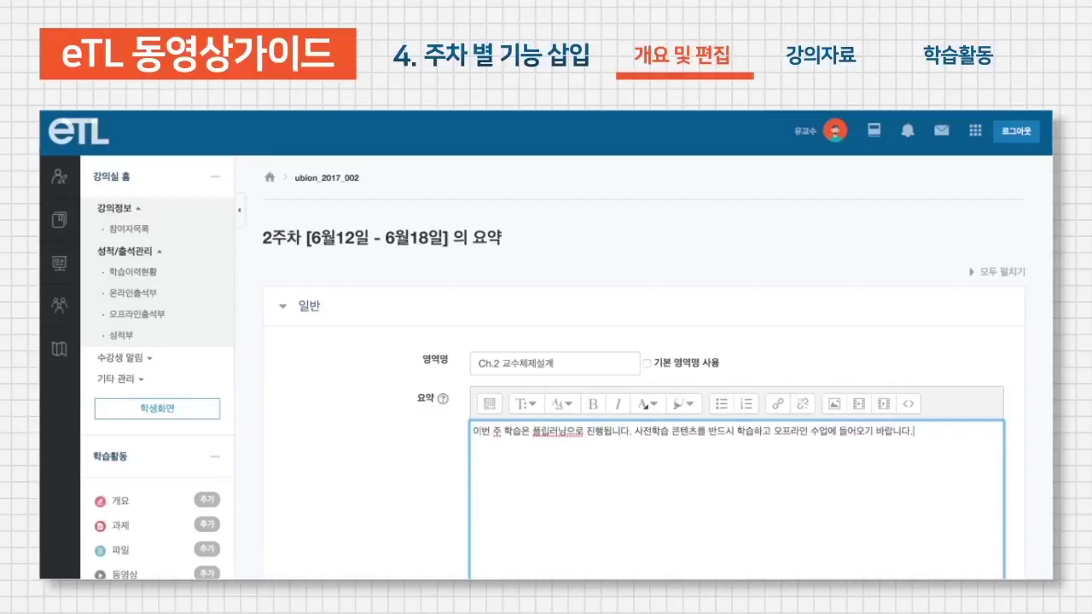
pyautogui.scroll(-3, 565, 538)
pyautogui.click(476, 550)
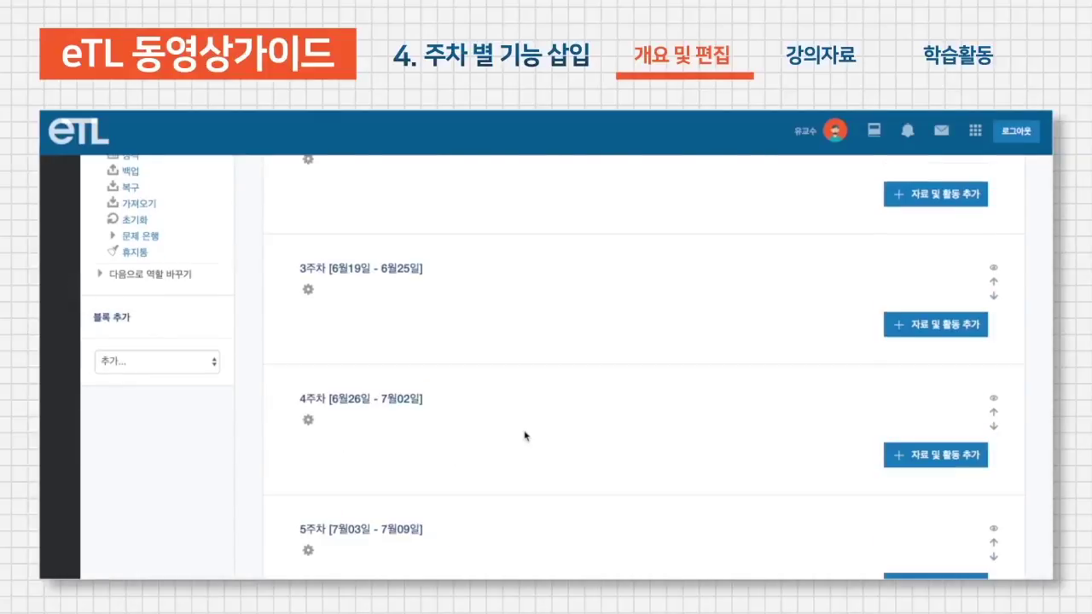
pyautogui.scroll(10, 524, 435)
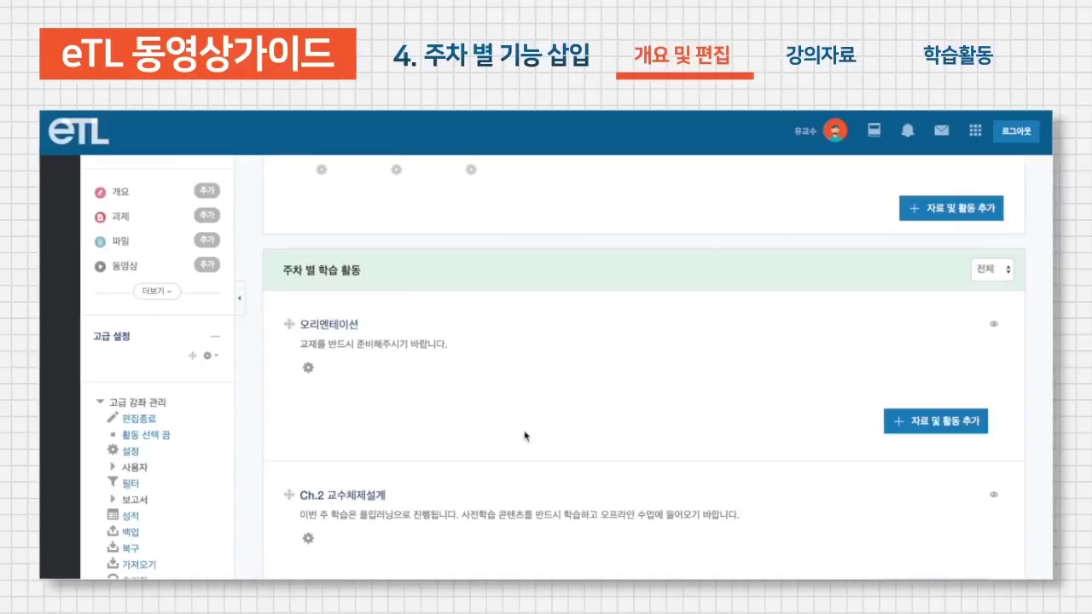
pyautogui.scroll(-1, 524, 436)
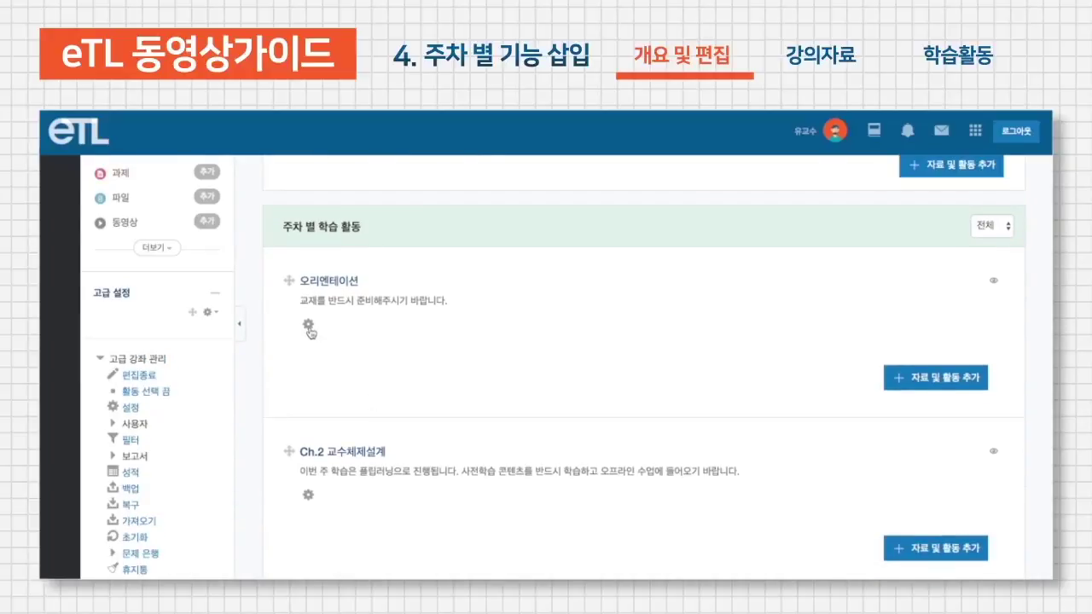
pyautogui.click(309, 329)
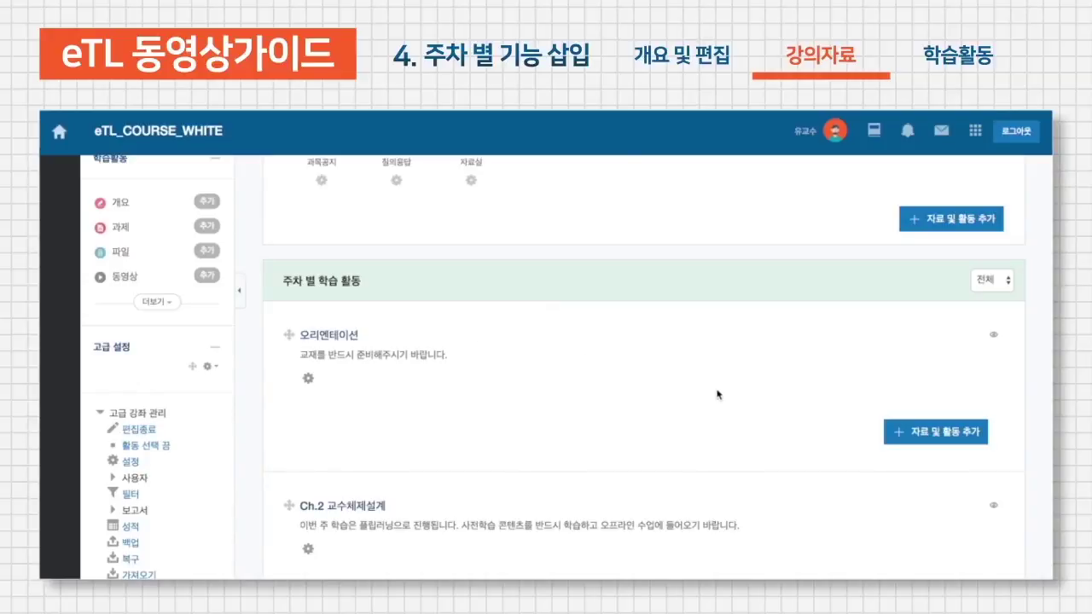
# Add a file (파일) resource to the 오리엔테이션 section and title it "오리엔테이션 자료"
pyautogui.scroll(1, 714, 394)
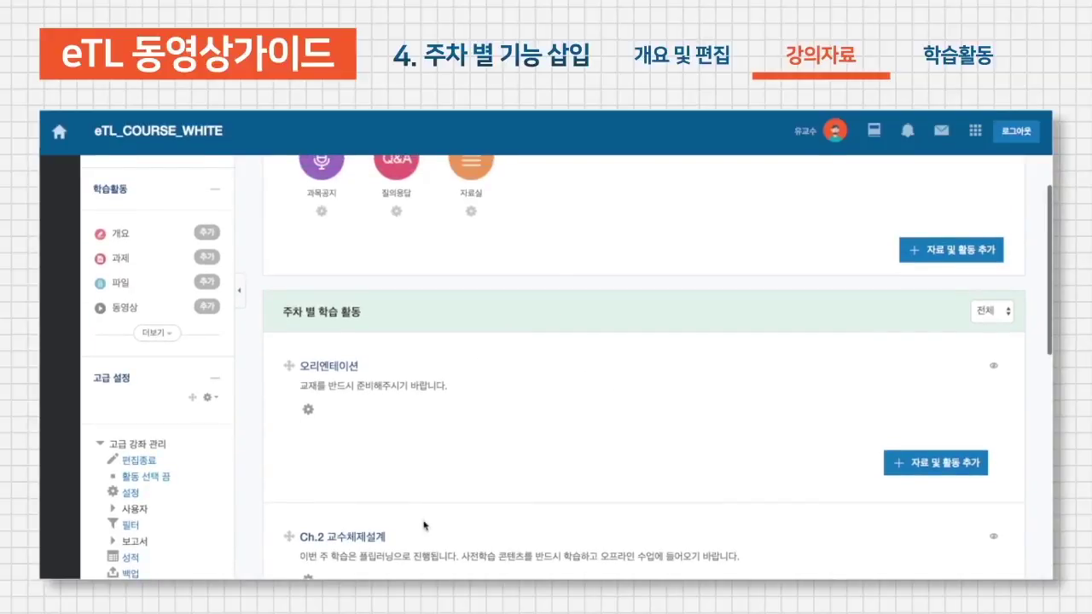
pyautogui.click(934, 464)
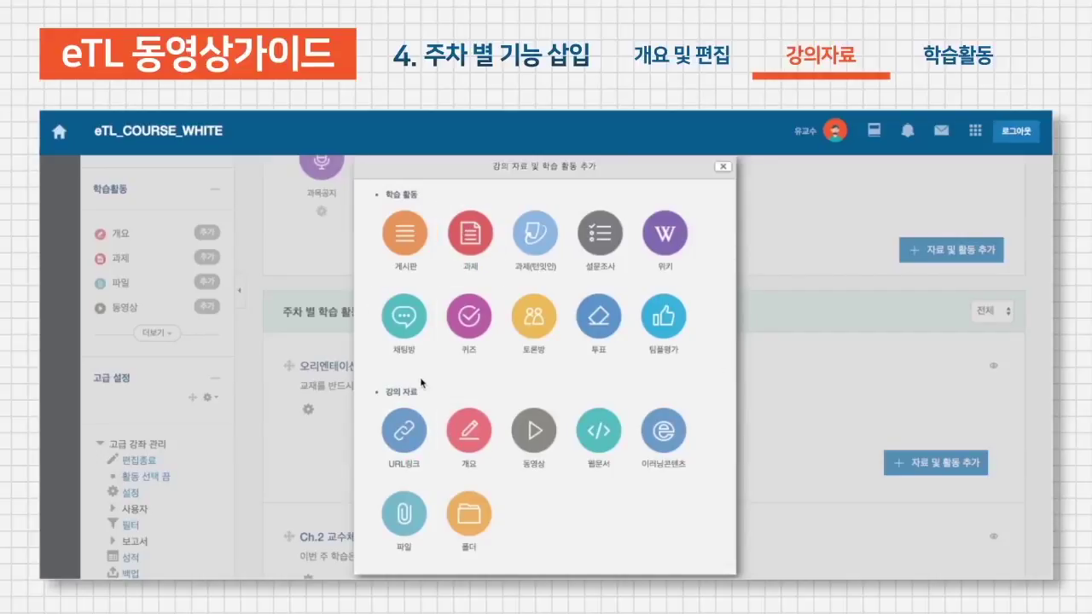
pyautogui.click(403, 535)
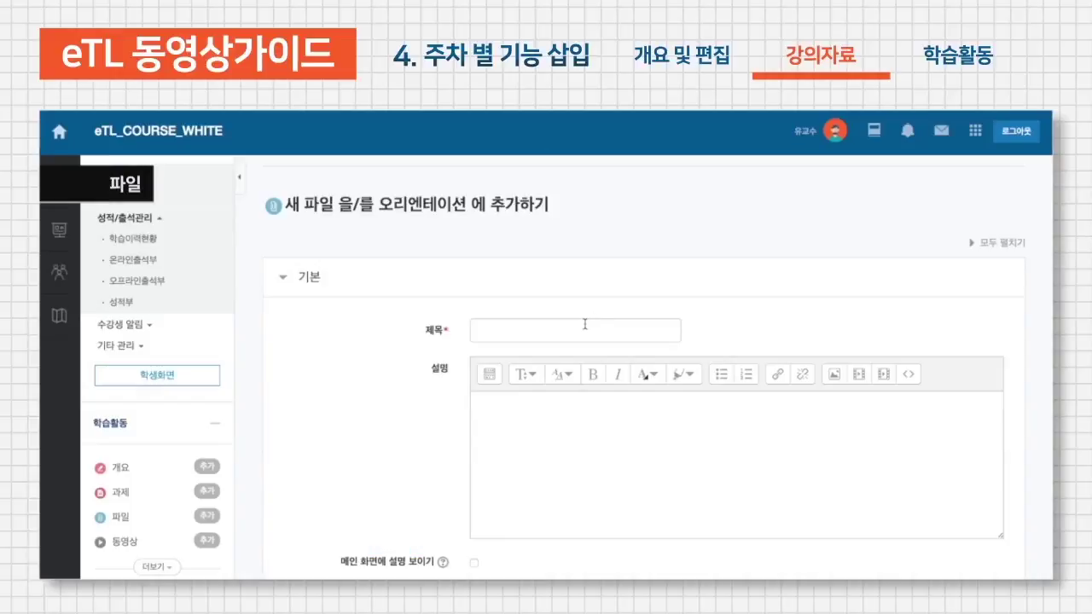
pyautogui.write('ㄱ')
pyautogui.press('BackSpace')
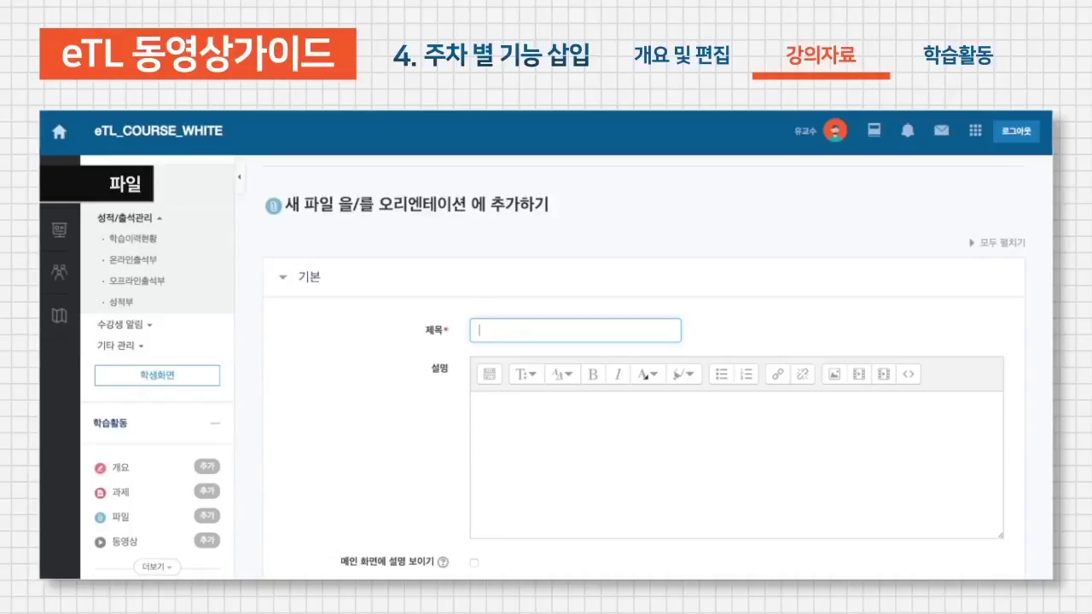
pyautogui.write('오리엔테이션 자료')
pyautogui.click(419, 450)
# Upload SAMPLE.docx from the computer as the content of the file resource
pyautogui.scroll(-1, 416, 449)
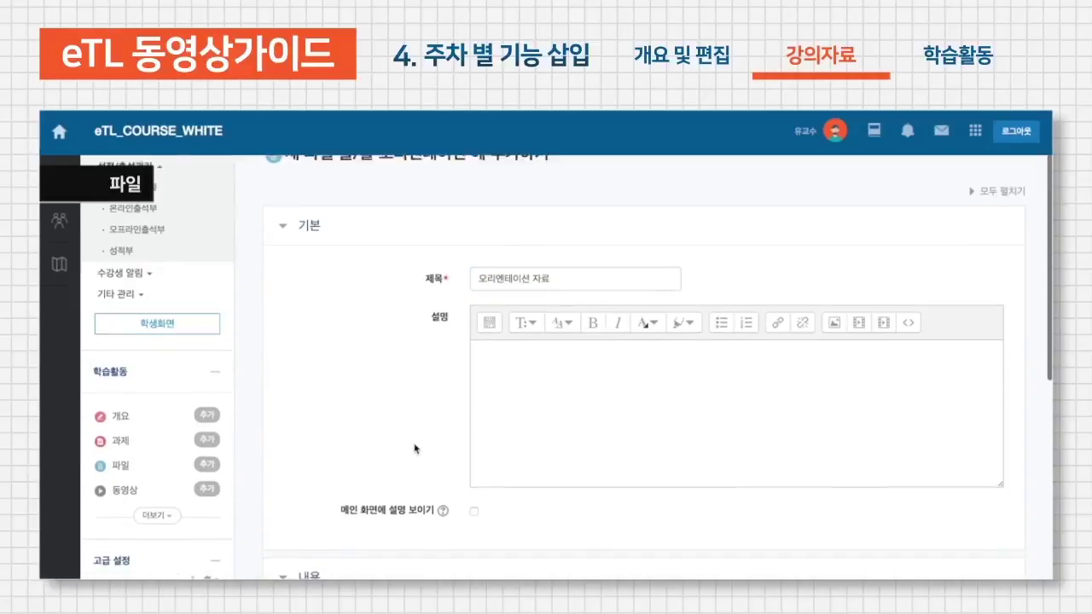
pyautogui.scroll(-2, 416, 450)
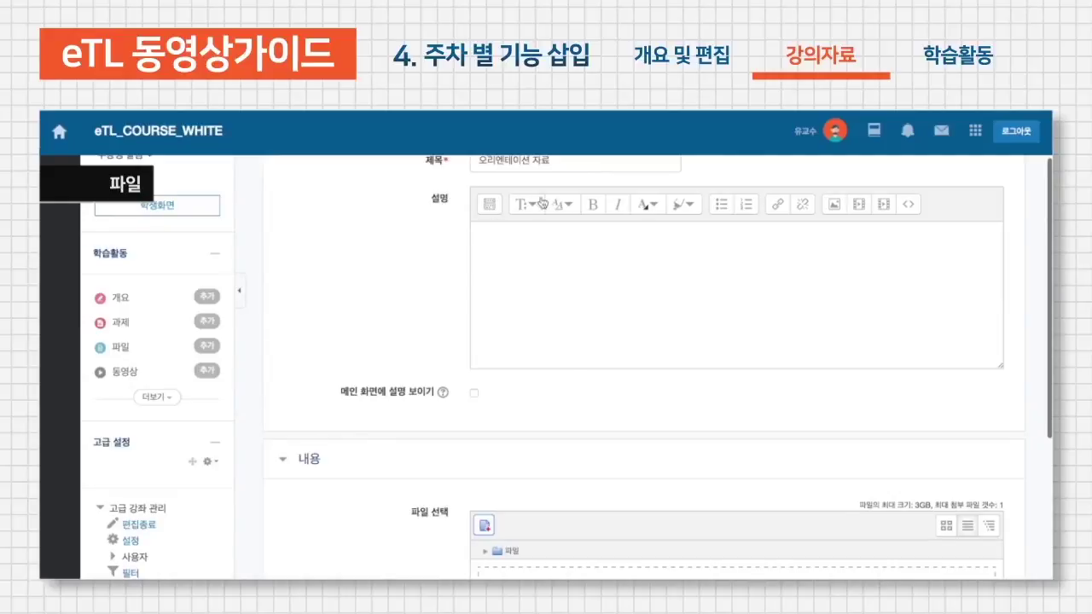
pyautogui.scroll(-4, 566, 381)
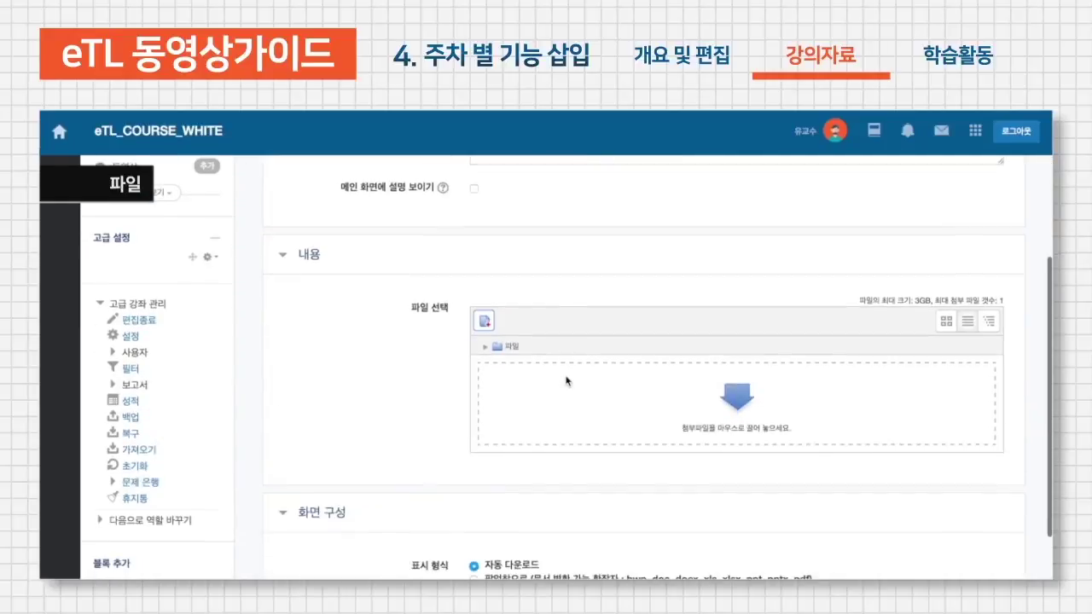
pyautogui.click(486, 320)
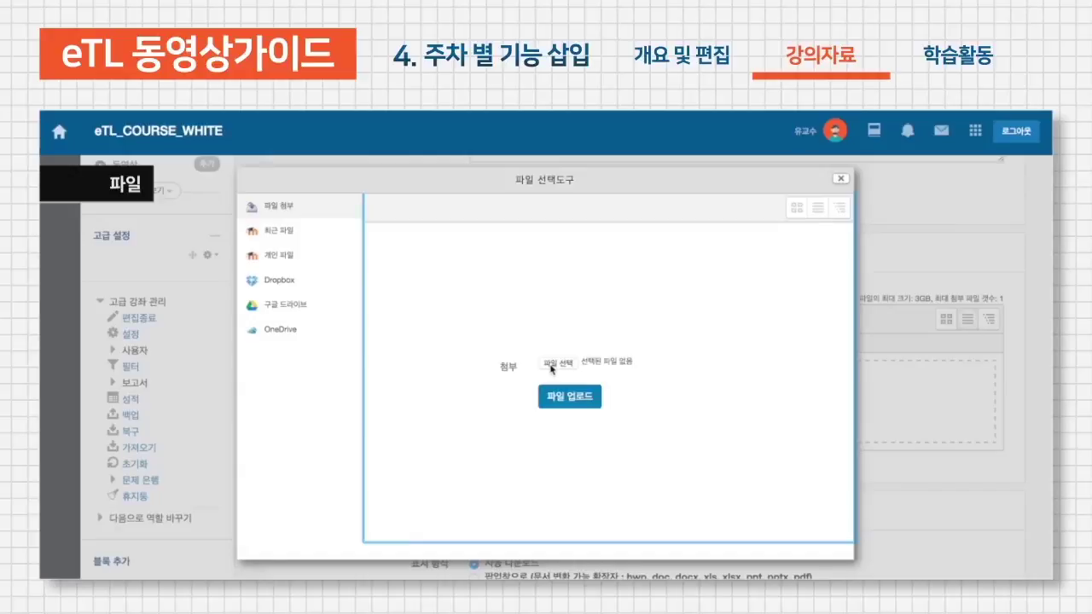
pyautogui.click(840, 178)
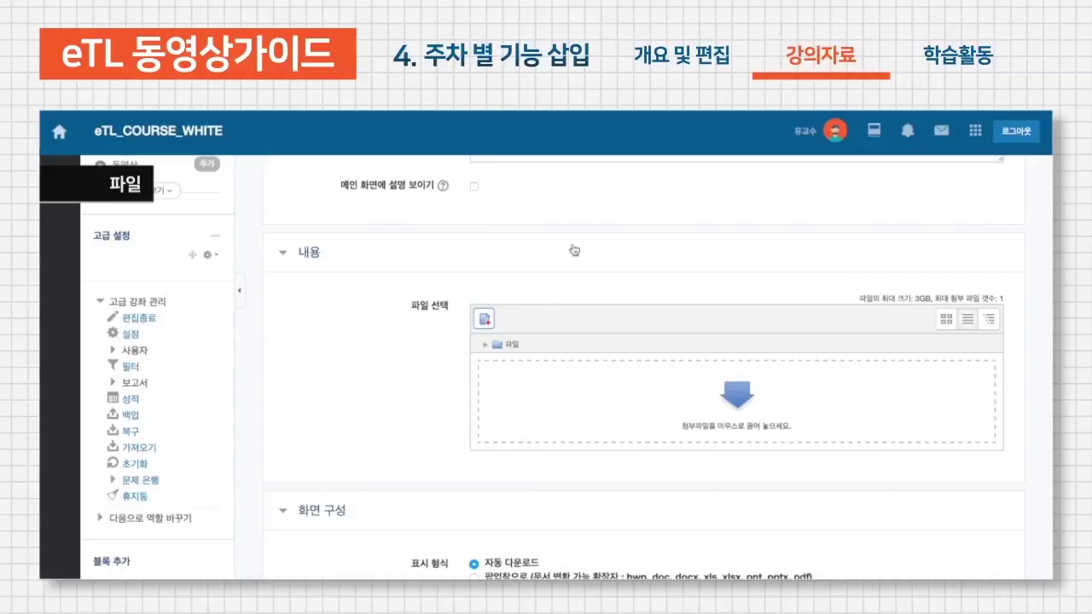
pyautogui.click(479, 324)
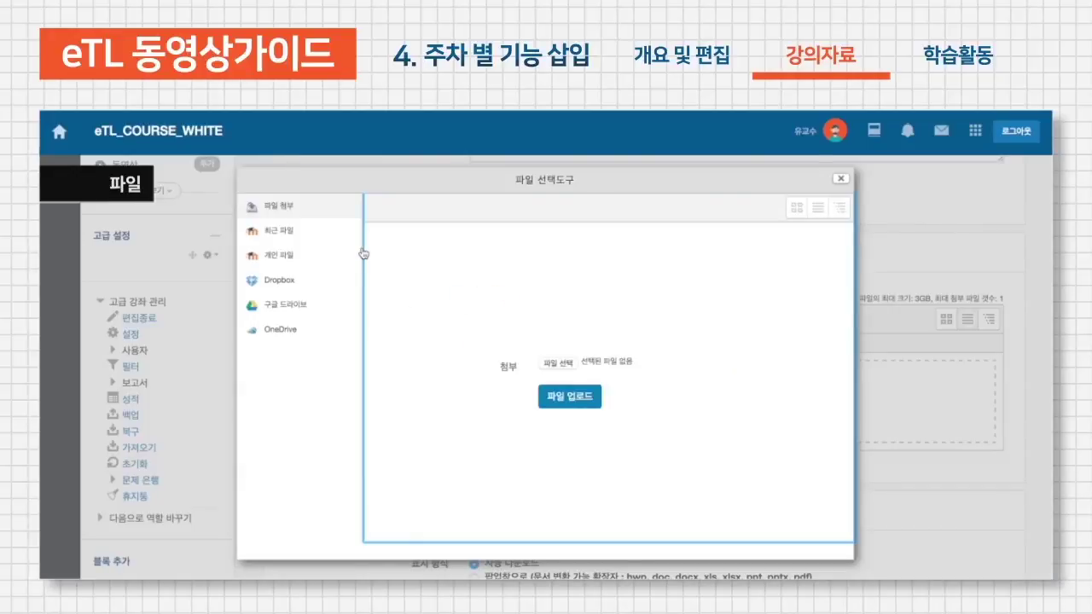
pyautogui.click(572, 365)
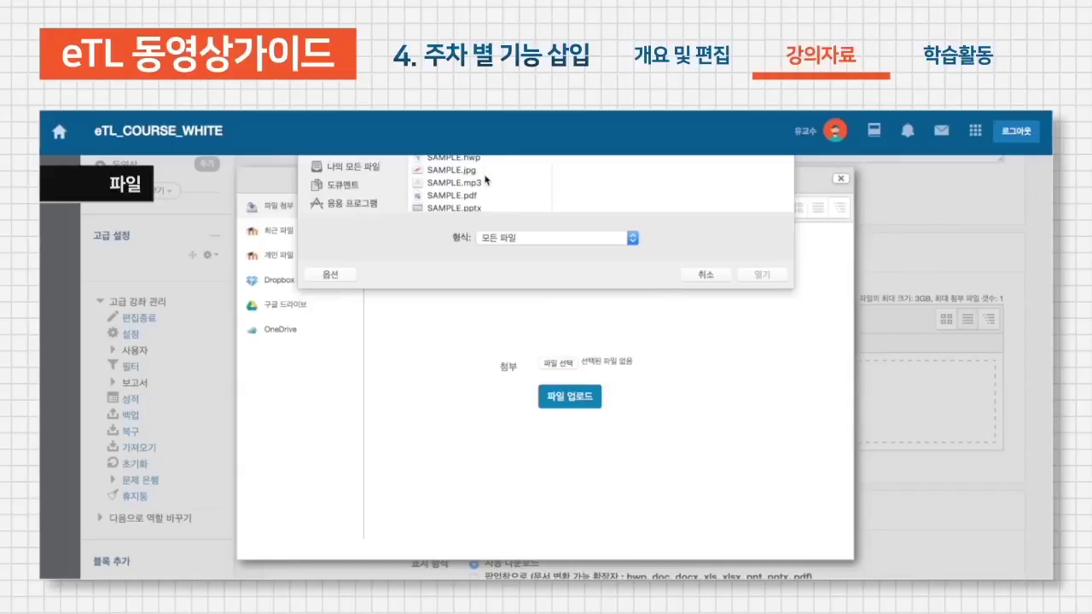
pyautogui.scroll(-1, 485, 179)
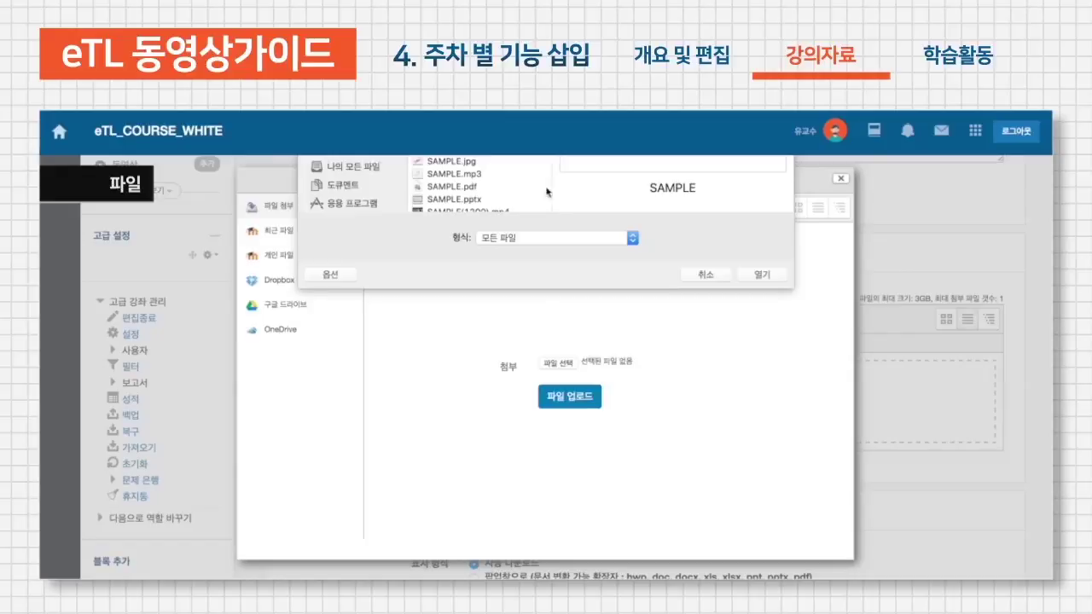
pyautogui.click(762, 279)
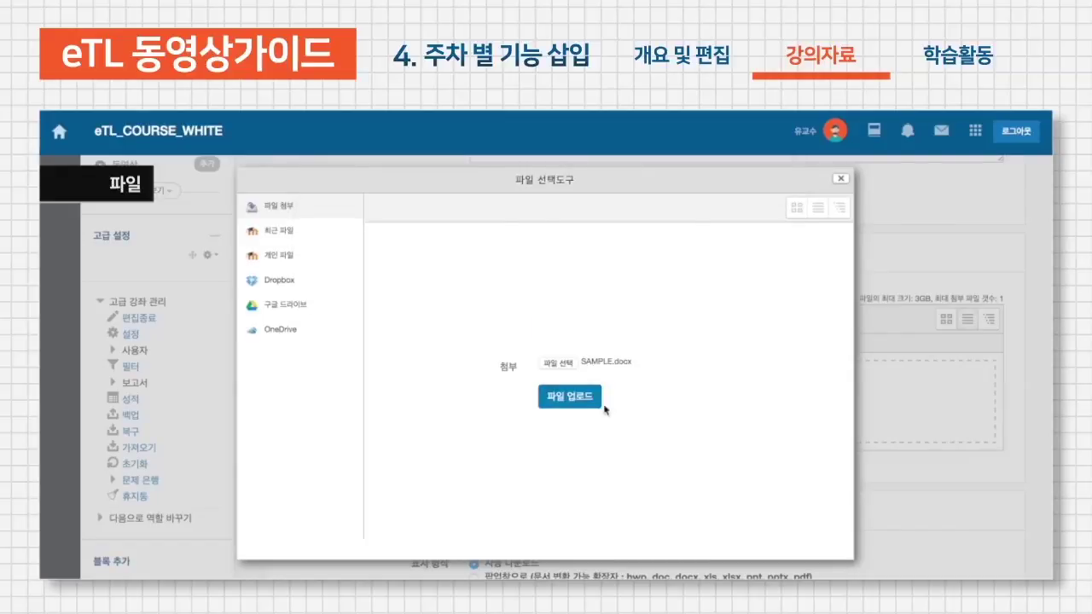
pyautogui.click(572, 401)
# Save the new file resource with its default display and download settings
pyautogui.scroll(-5, 572, 401)
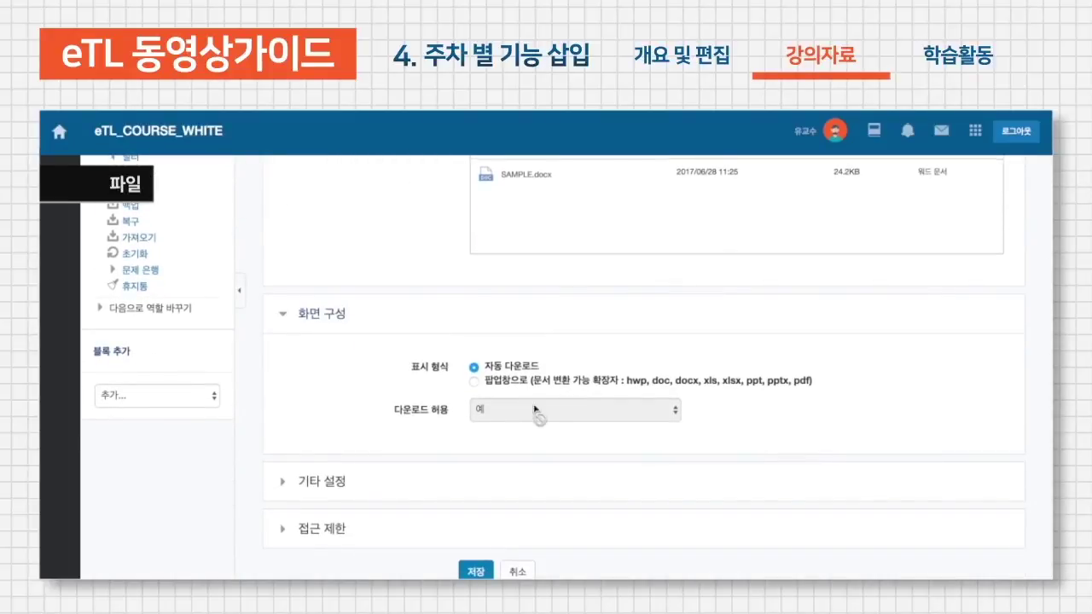
pyautogui.scroll(-1, 489, 443)
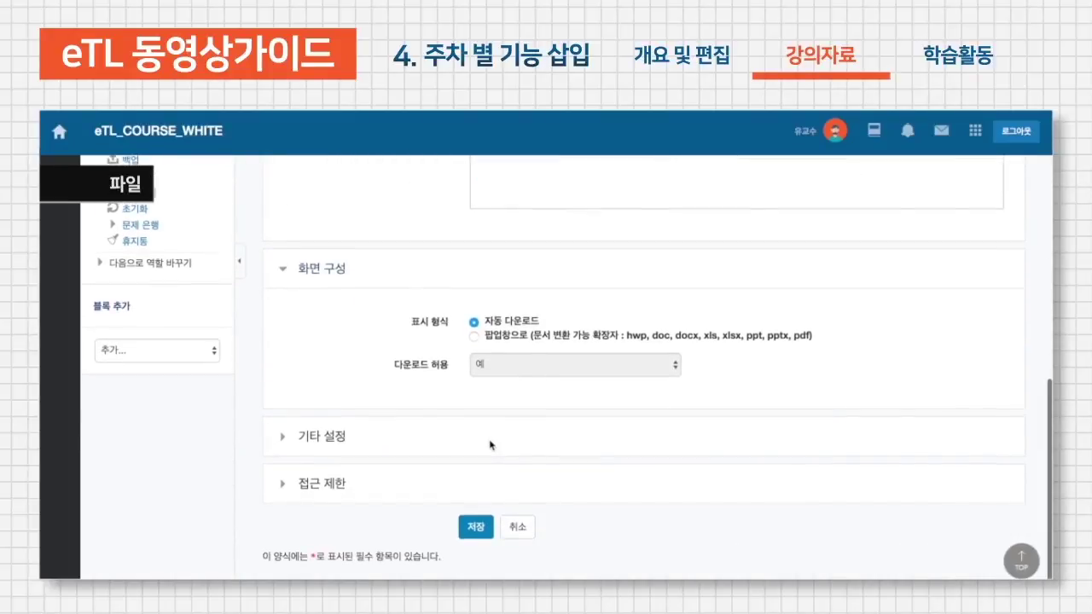
pyautogui.click(472, 530)
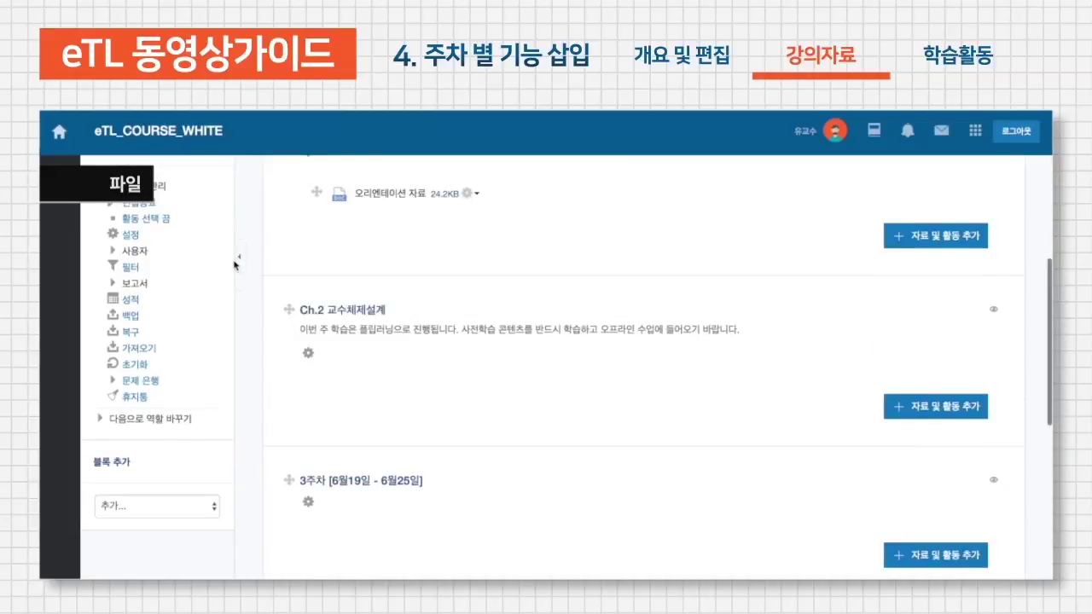
# Switch the course page to the student view and open the 오리엔테이션 자료 file there
pyautogui.scroll(5, 213, 256)
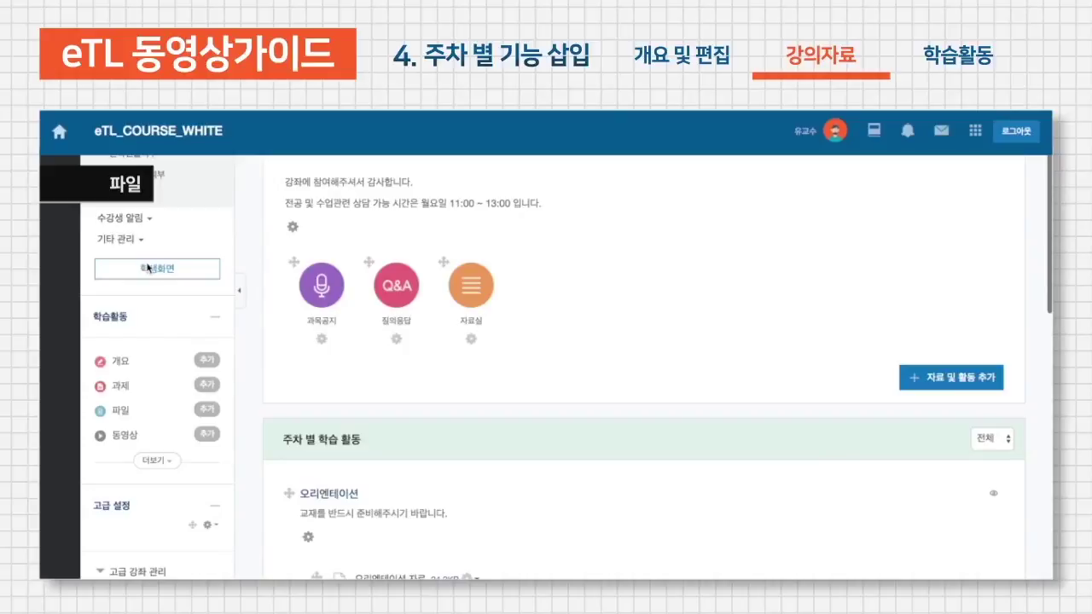
pyautogui.scroll(3, 256, 273)
pyautogui.scroll(-7, 356, 313)
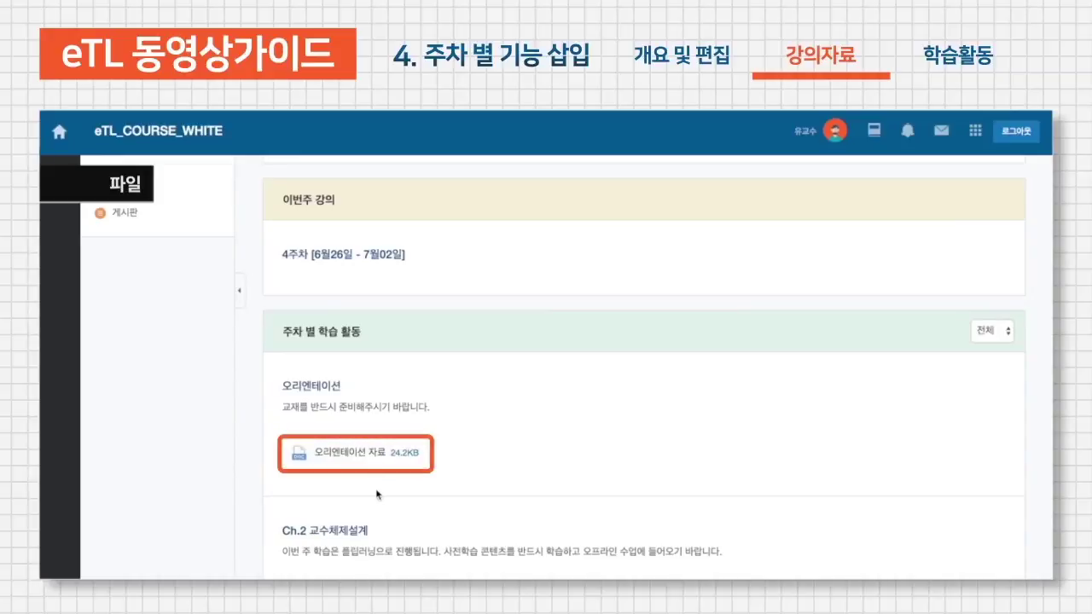
pyautogui.click(367, 455)
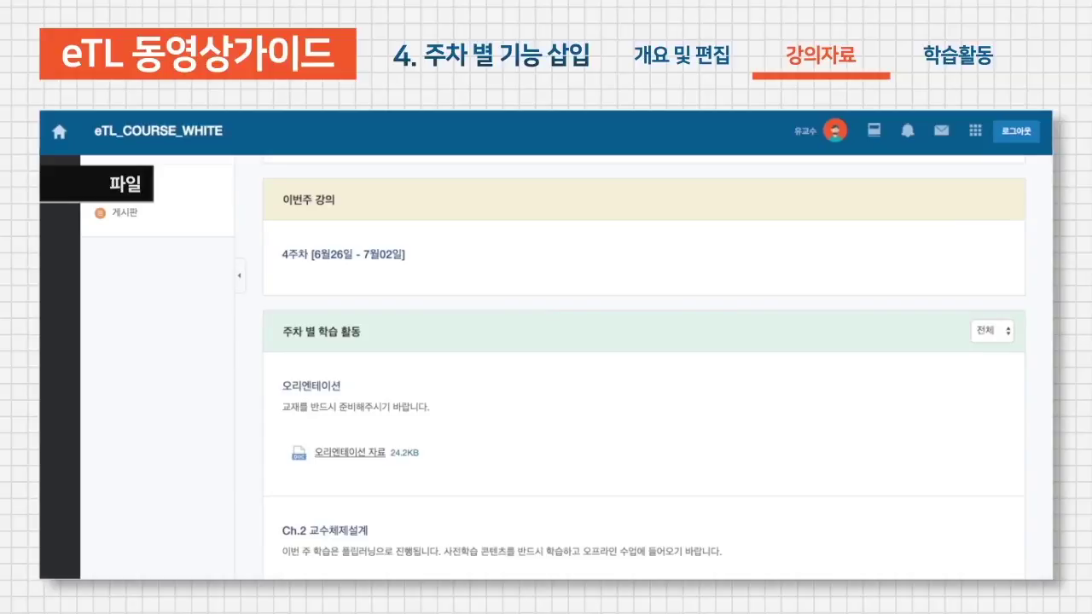
# Return the course page to the professor view, turn on editing and duplicate the 오리엔테이션 자료 file
pyautogui.scroll(5, 792, 455)
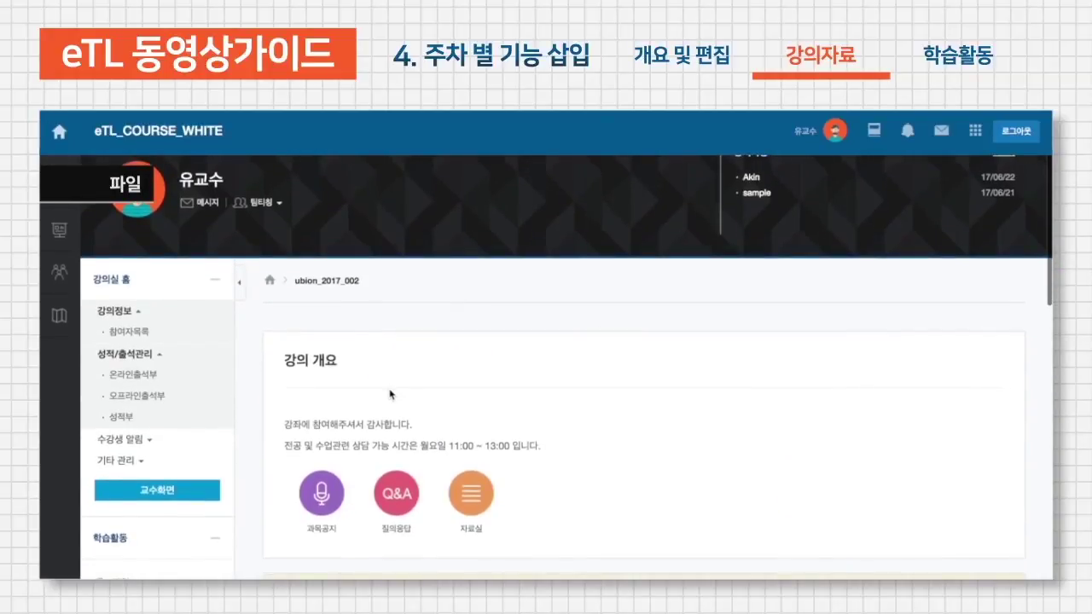
pyautogui.click(170, 496)
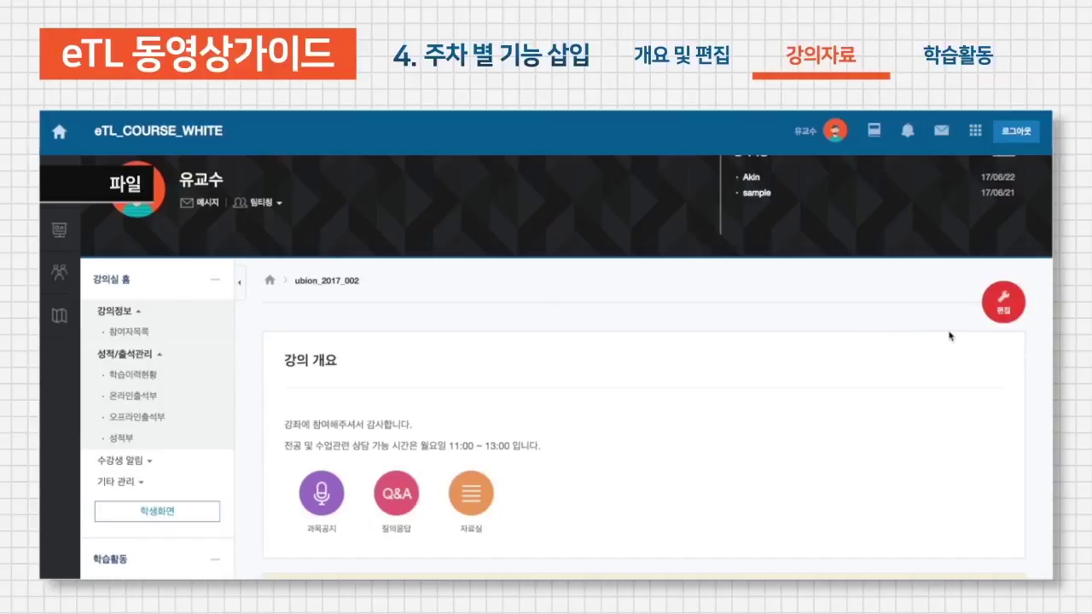
pyautogui.click(1004, 308)
pyautogui.scroll(-5, 733, 417)
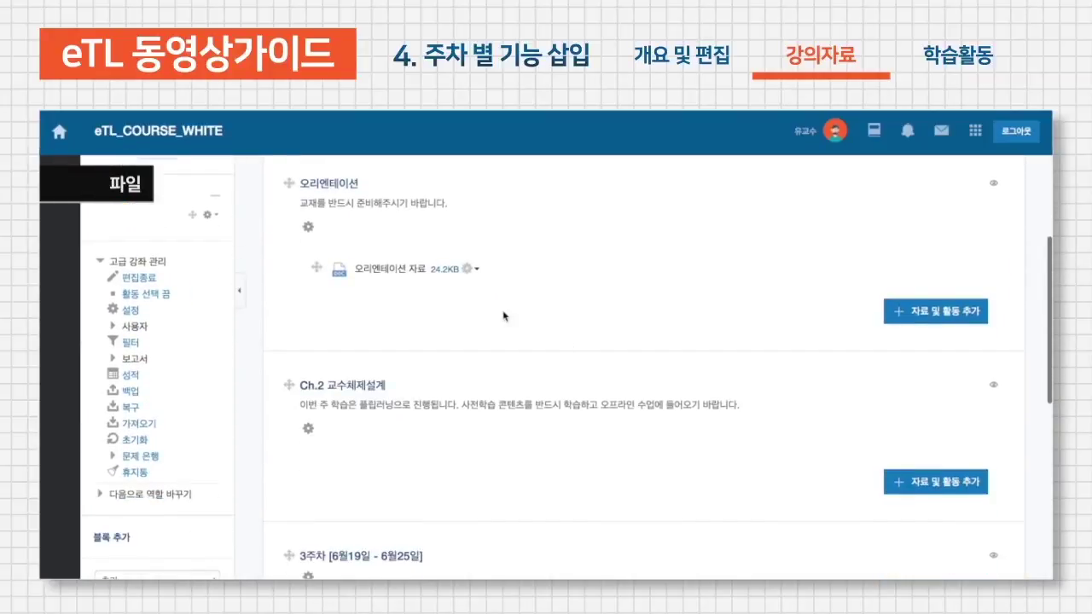
pyautogui.click(472, 269)
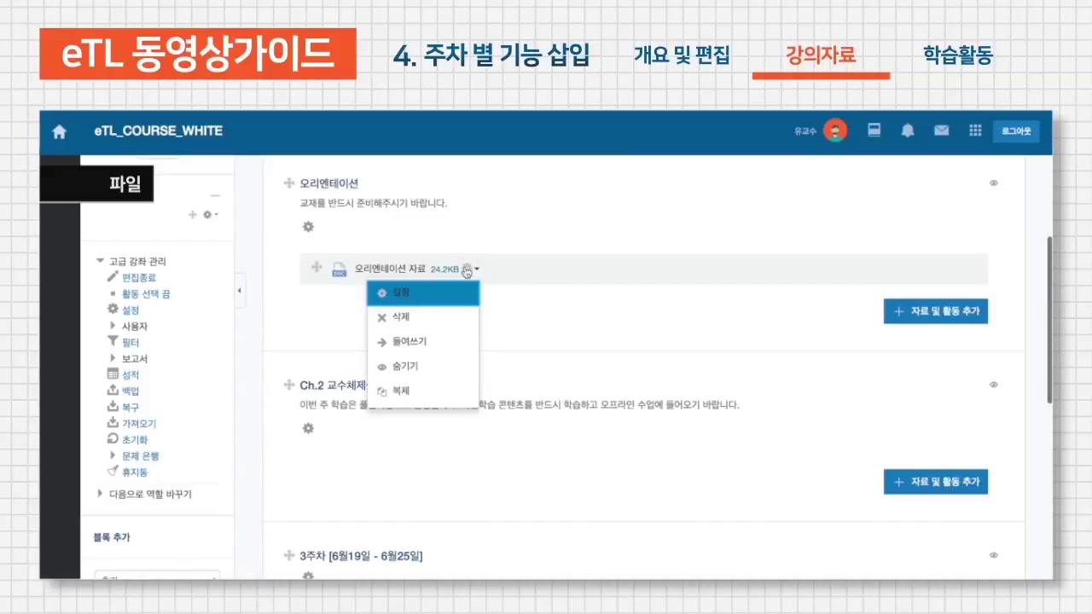
pyautogui.click(411, 390)
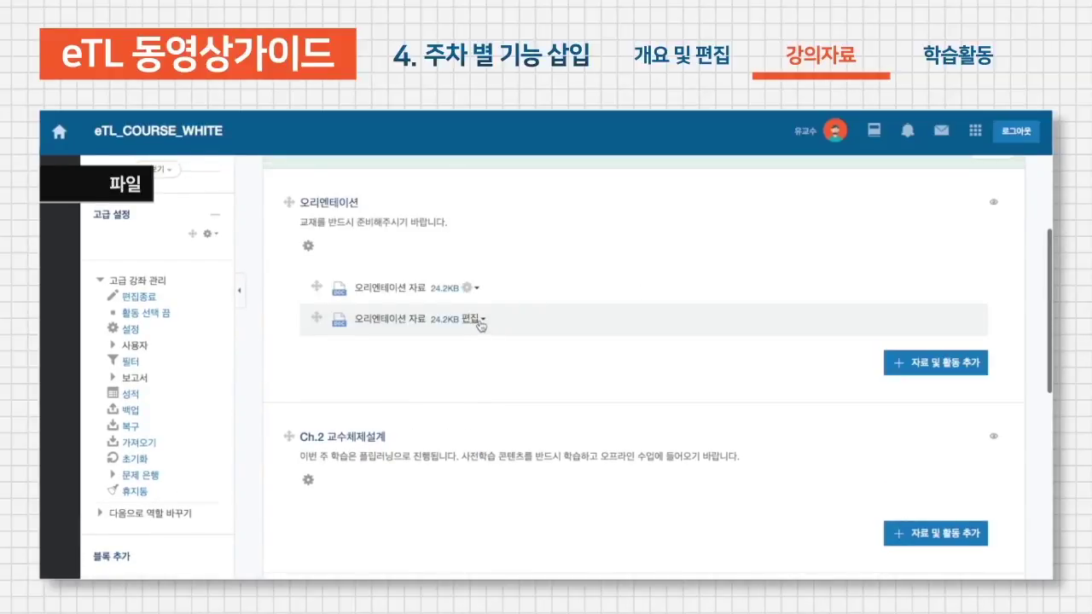
# Set the duplicated 오리엔테이션 자료 file's display format (표시 형식) to 팝업창으로 in its settings
pyautogui.click(480, 321)
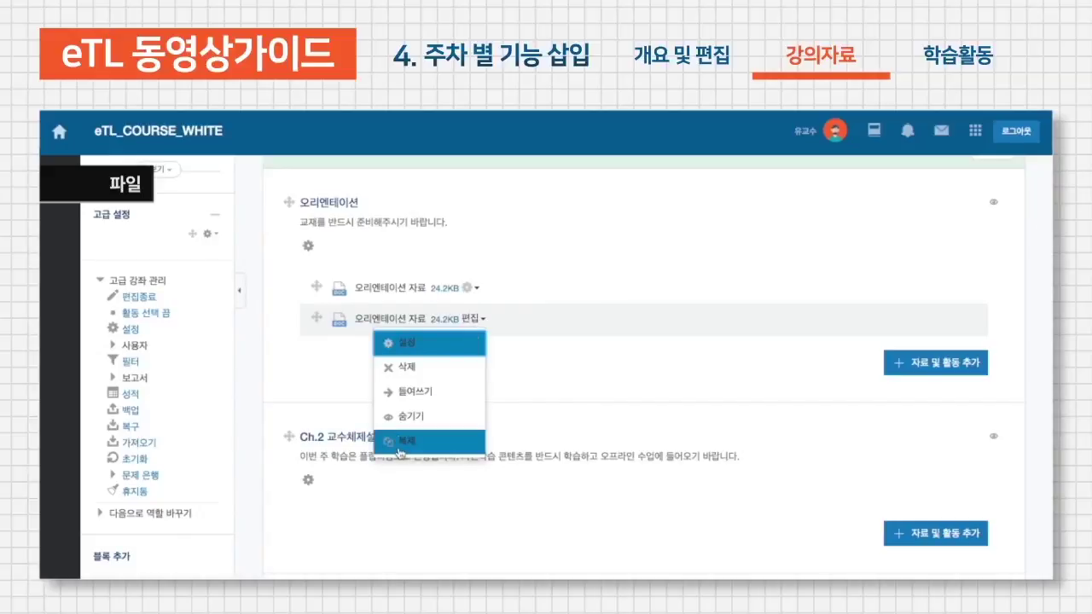
pyautogui.click(458, 350)
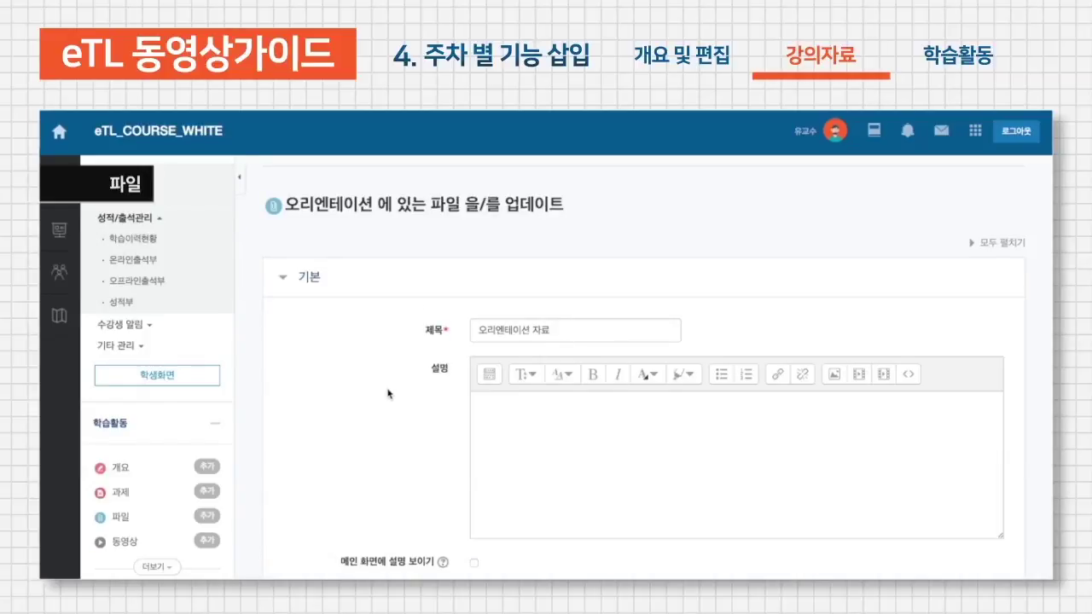
pyautogui.scroll(-8, 388, 394)
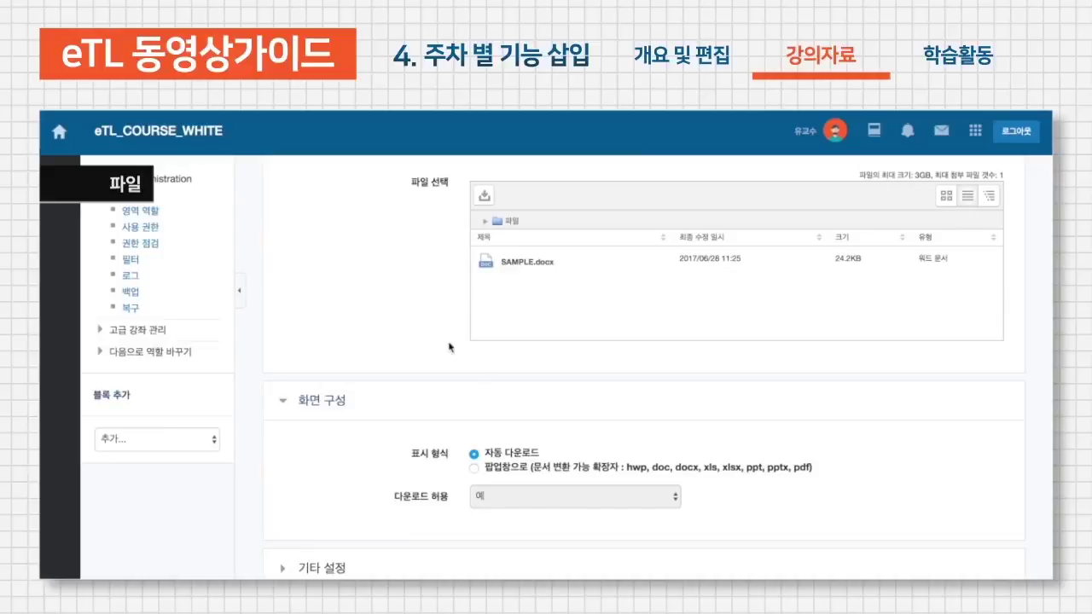
pyautogui.click(520, 468)
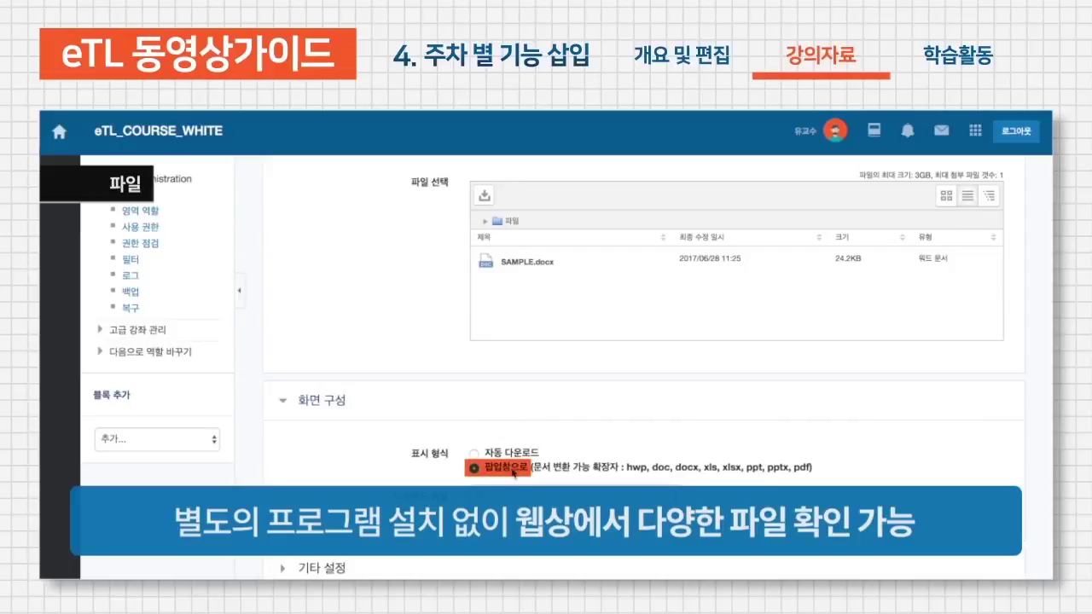
pyautogui.scroll(-3, 503, 469)
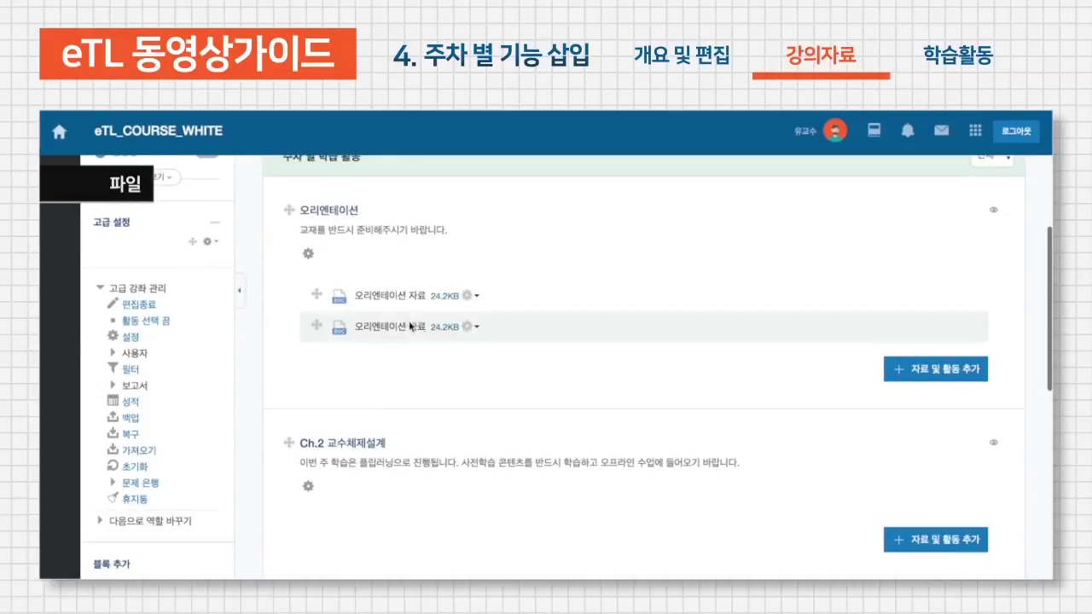
# Open the duplicated 오리엔테이션 자료 file and examine the document in the web viewer
pyautogui.click(406, 328)
pyautogui.rightClick(409, 280)
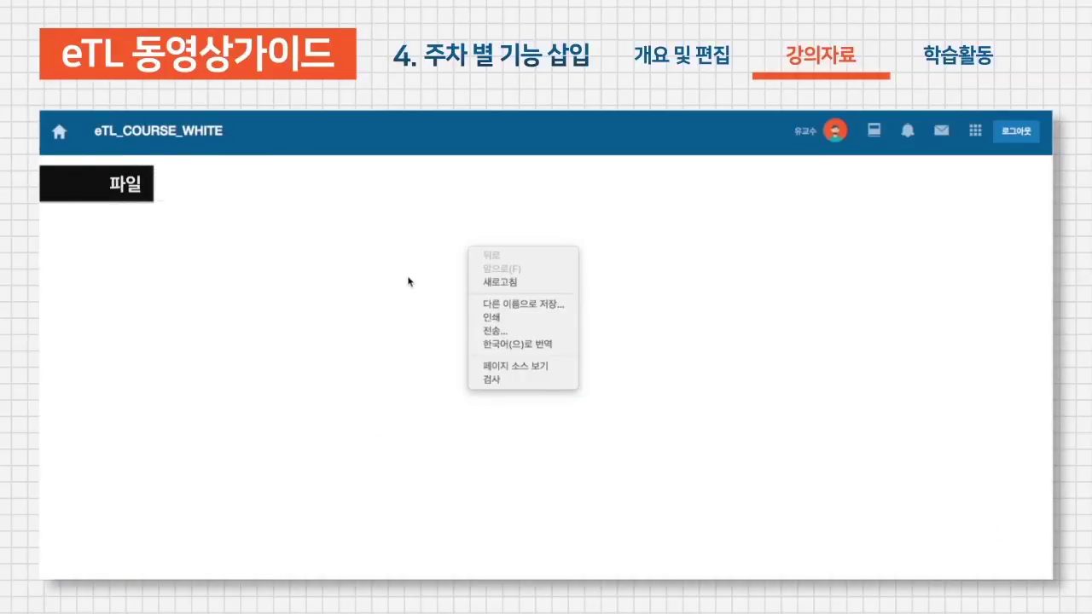
pyautogui.click(508, 282)
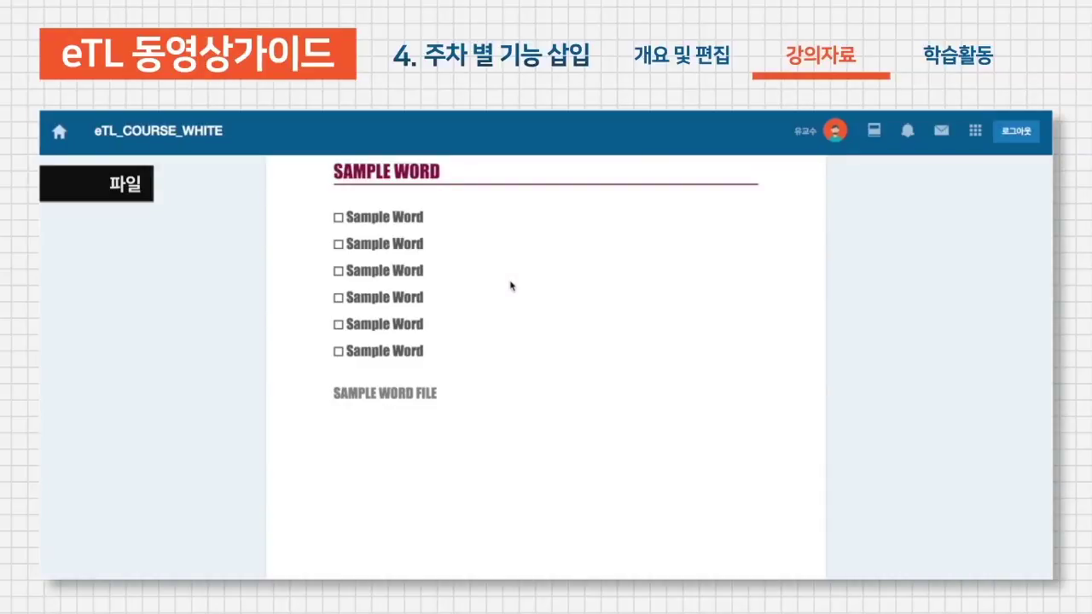
pyautogui.scroll(-2, 395, 315)
pyautogui.scroll(2, 395, 314)
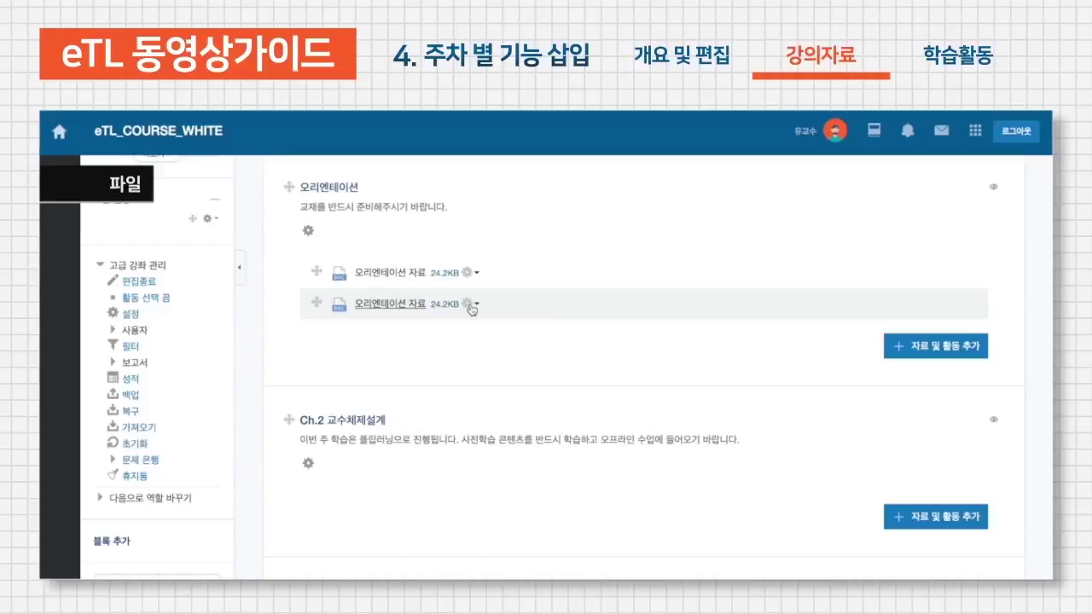
# Set the duplicated file's download permission (다운로드 허용) to 아니오 and save its settings
pyautogui.click(468, 303)
pyautogui.click(440, 336)
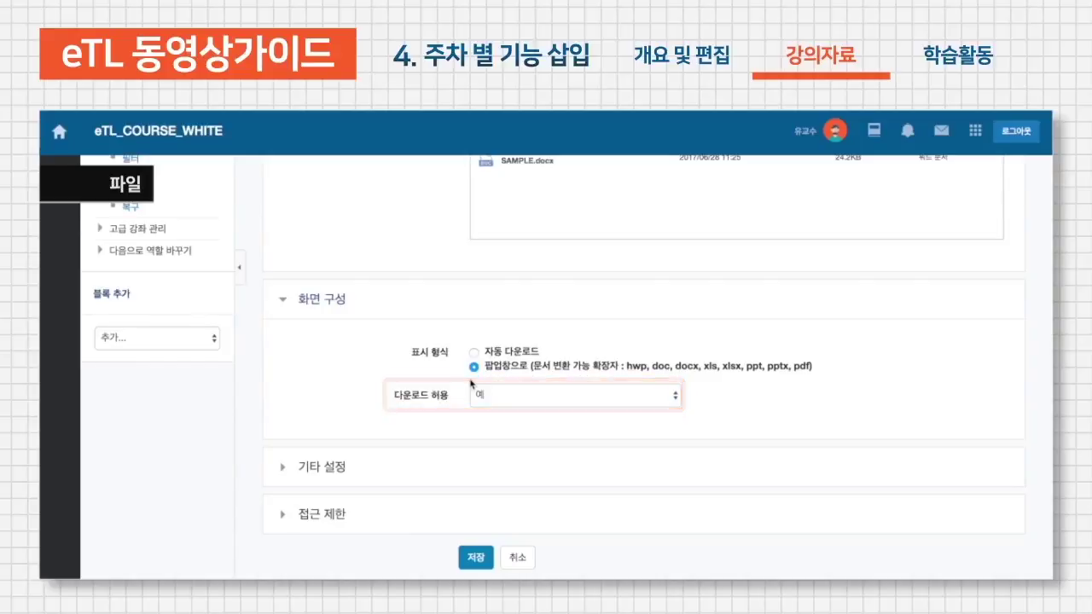
pyautogui.click(482, 399)
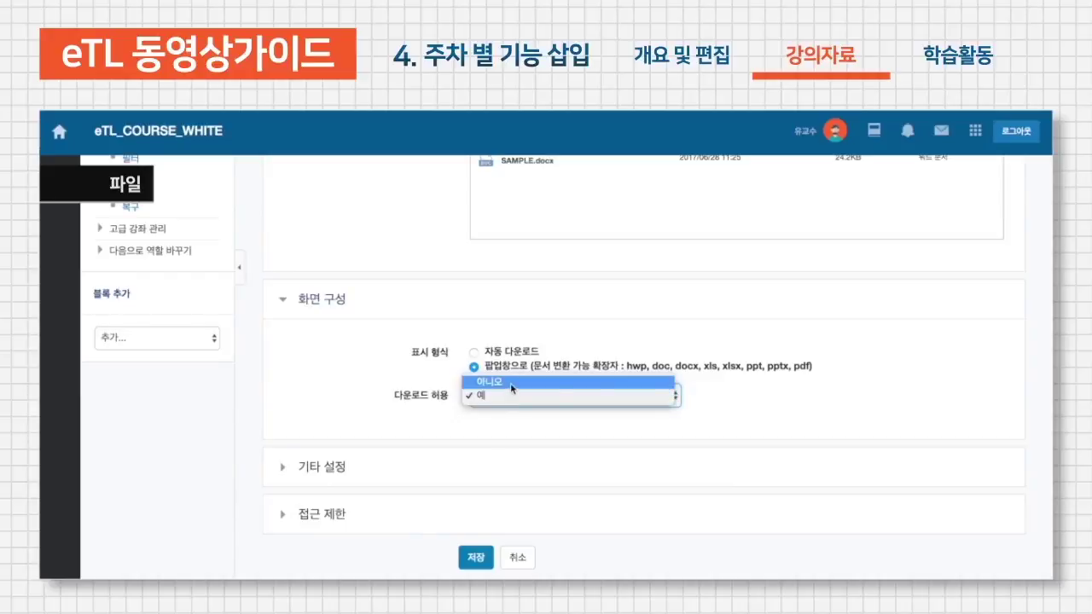
pyautogui.click(510, 388)
pyautogui.click(476, 557)
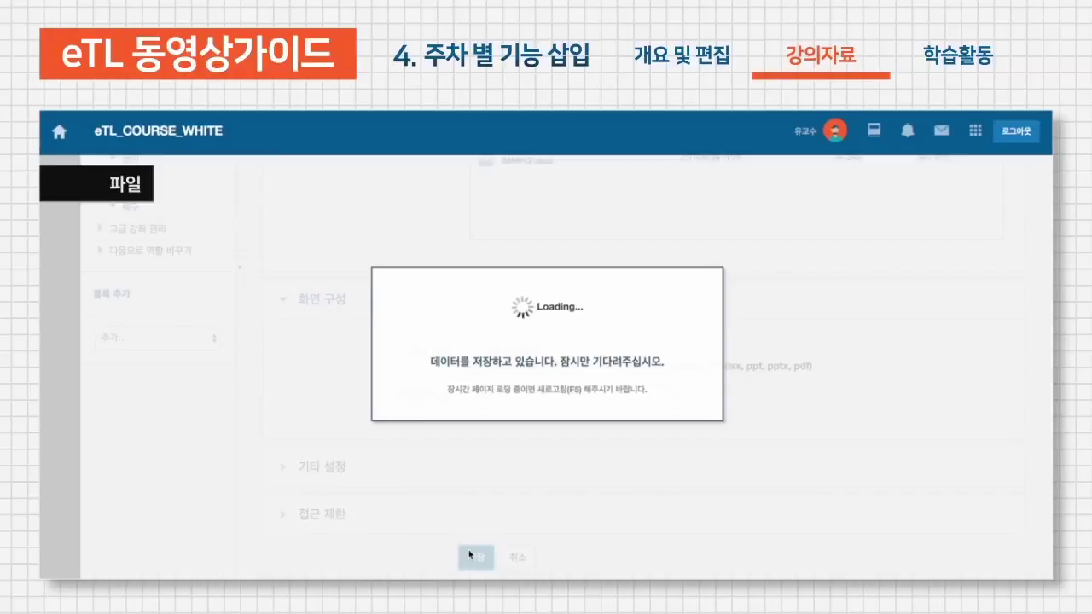
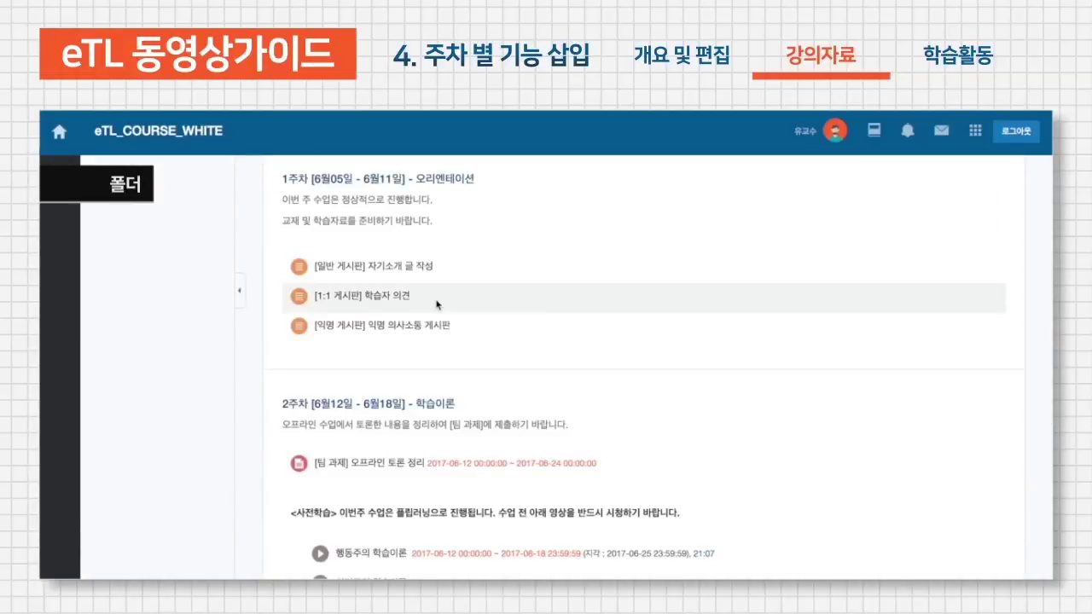
# Find the 보충자료 folder among the weekly lecture materials of the example course and open it
pyautogui.scroll(-10, 435, 303)
pyautogui.scroll(-6, 434, 300)
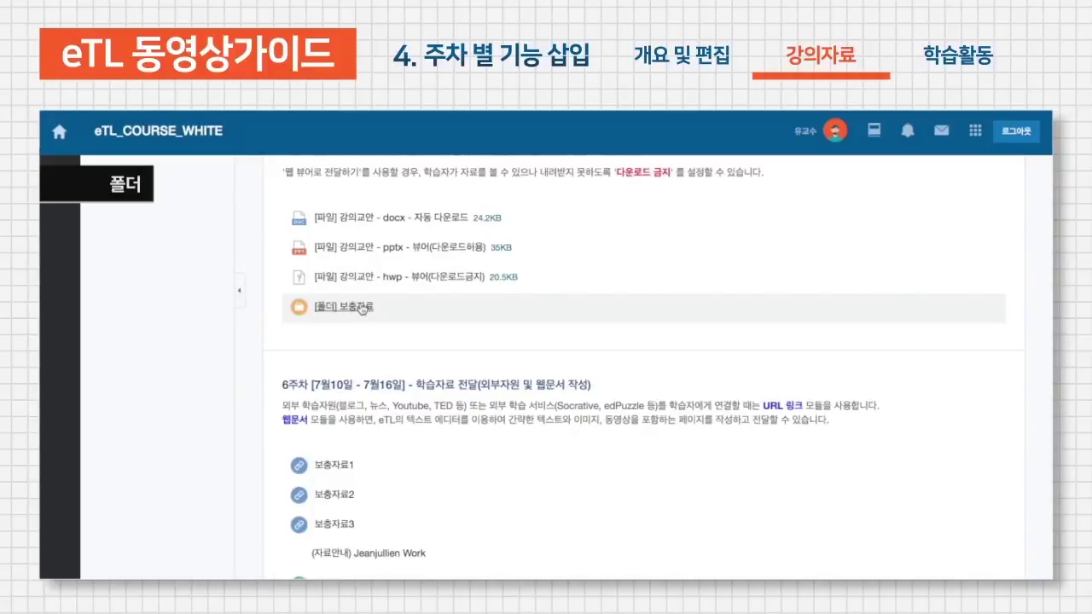
pyautogui.click(362, 307)
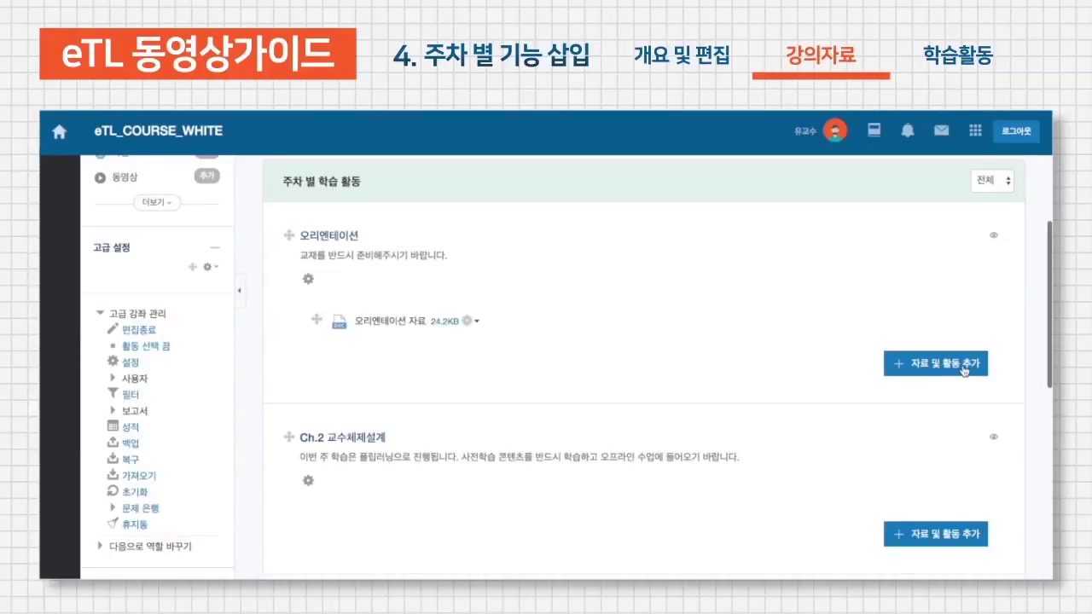
# Add a video (동영상) resource to the 오리엔테이션 section and title it "1주차 보충학습영상"
pyautogui.click(960, 368)
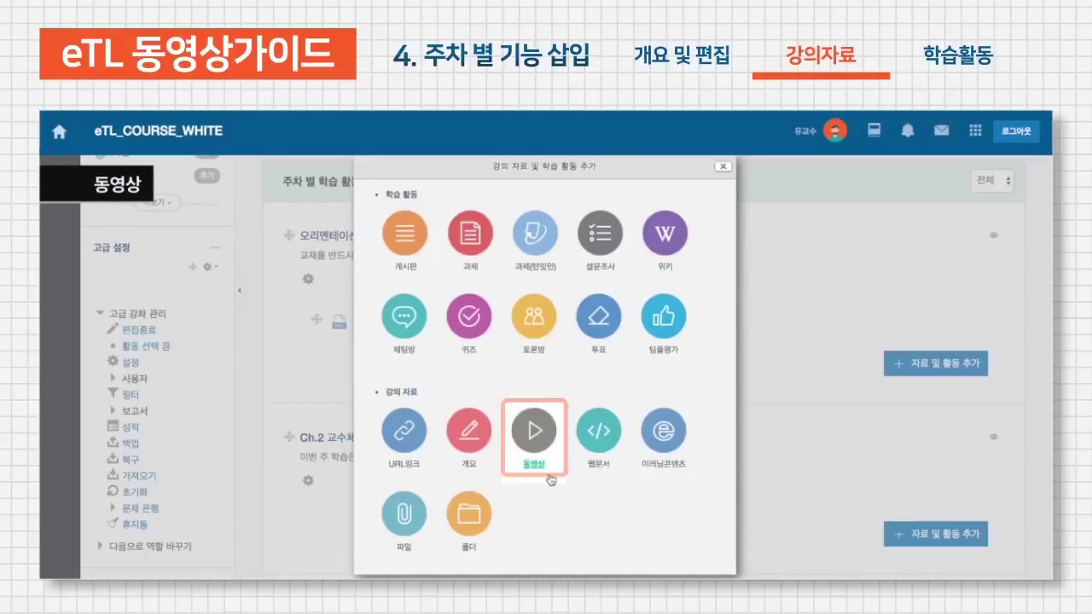
pyautogui.click(535, 431)
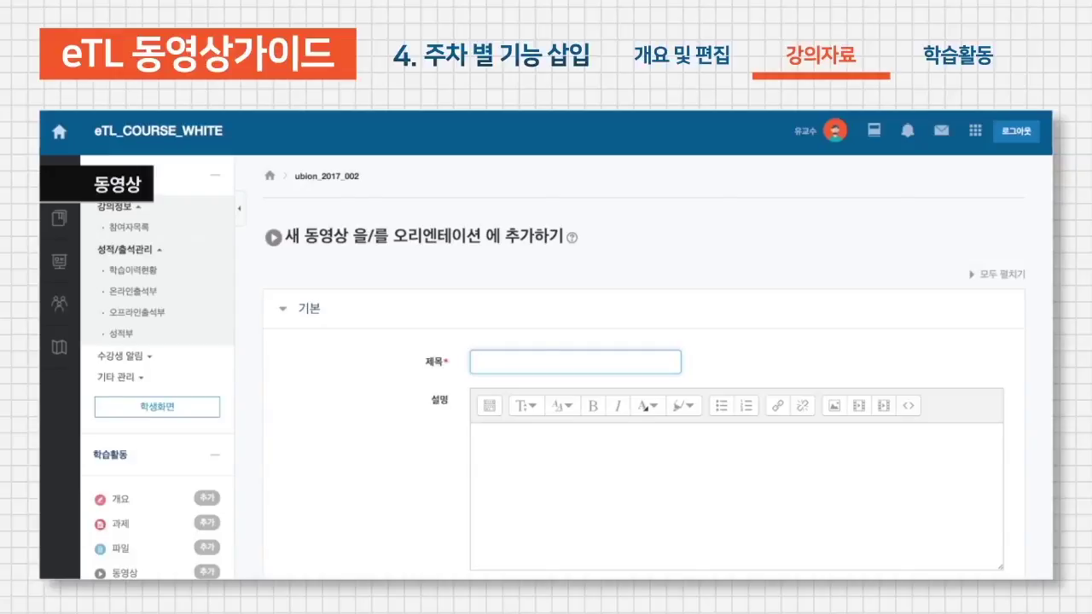
pyautogui.scroll(-1, 553, 367)
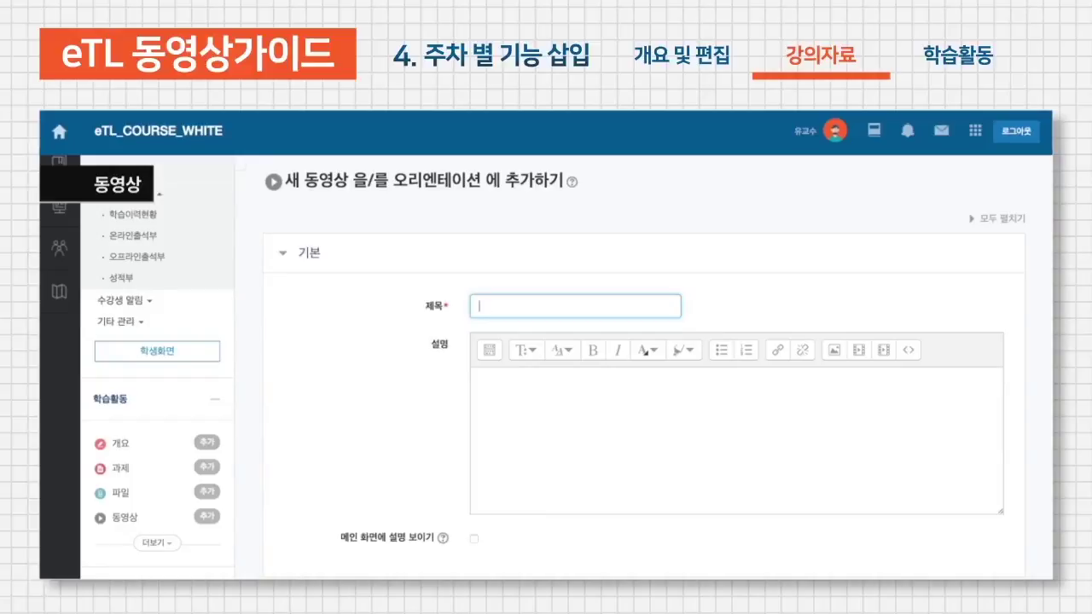
pyautogui.write('1주차 보충학습영상')
pyautogui.scroll(-4, 520, 430)
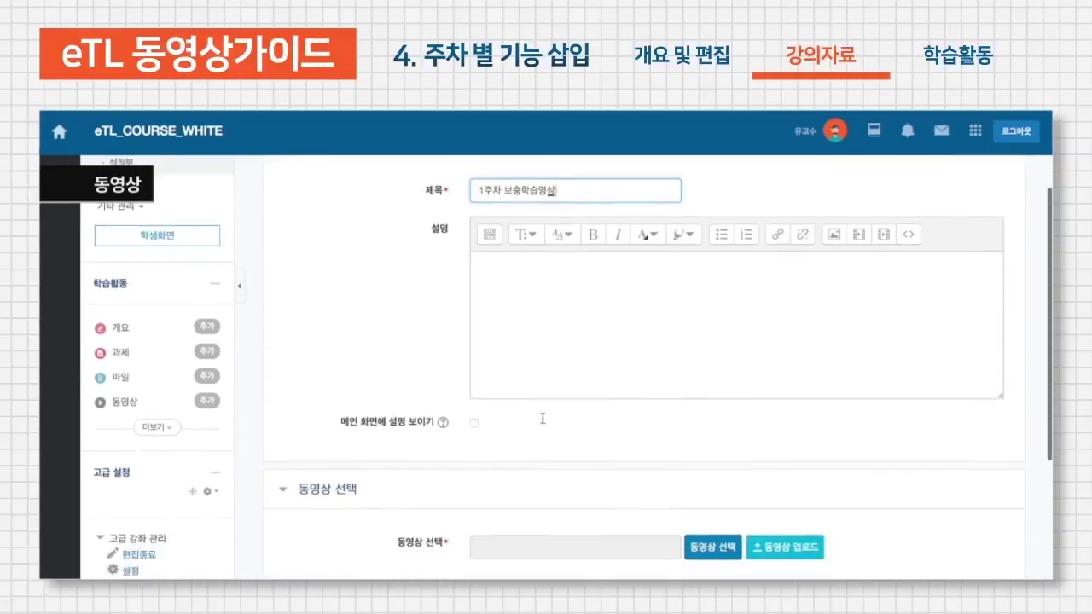
# Upload SAMPLE.mp4 from the computer to the video library of the new video resource
pyautogui.click(711, 518)
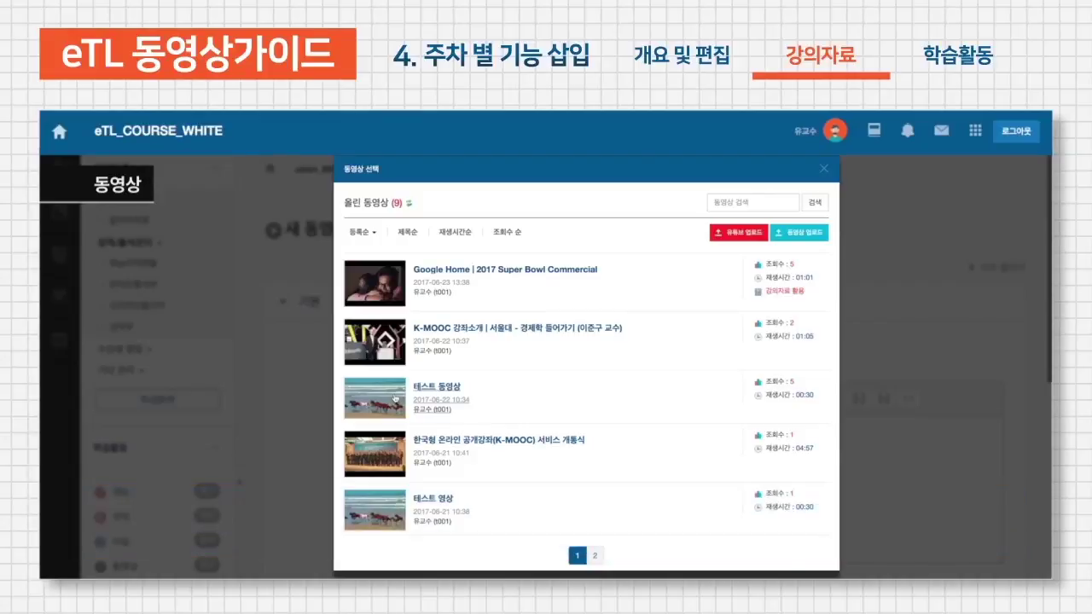
pyautogui.click(799, 232)
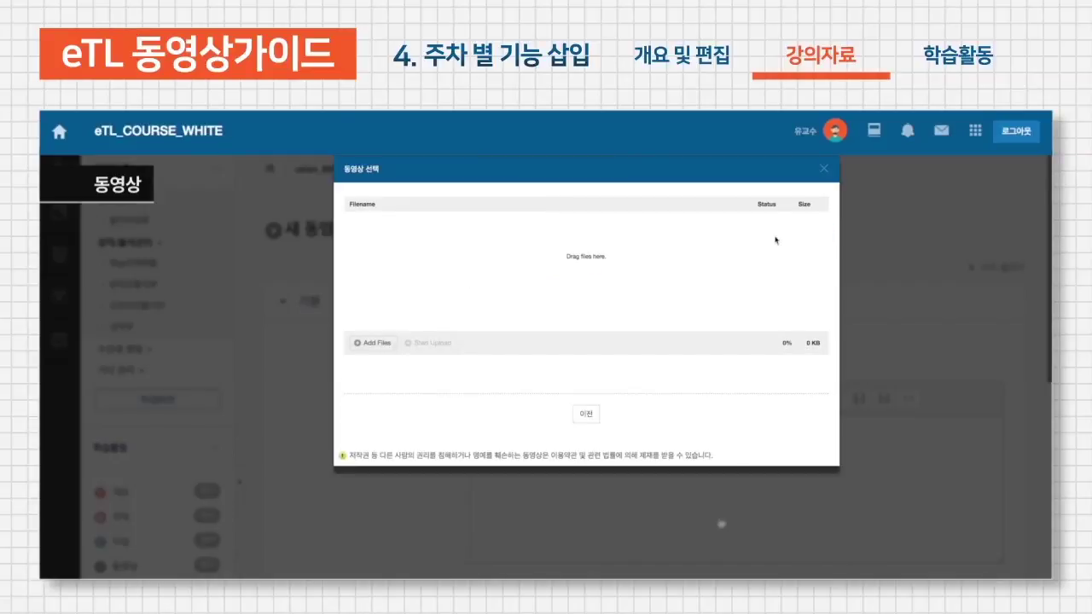
pyautogui.click(362, 341)
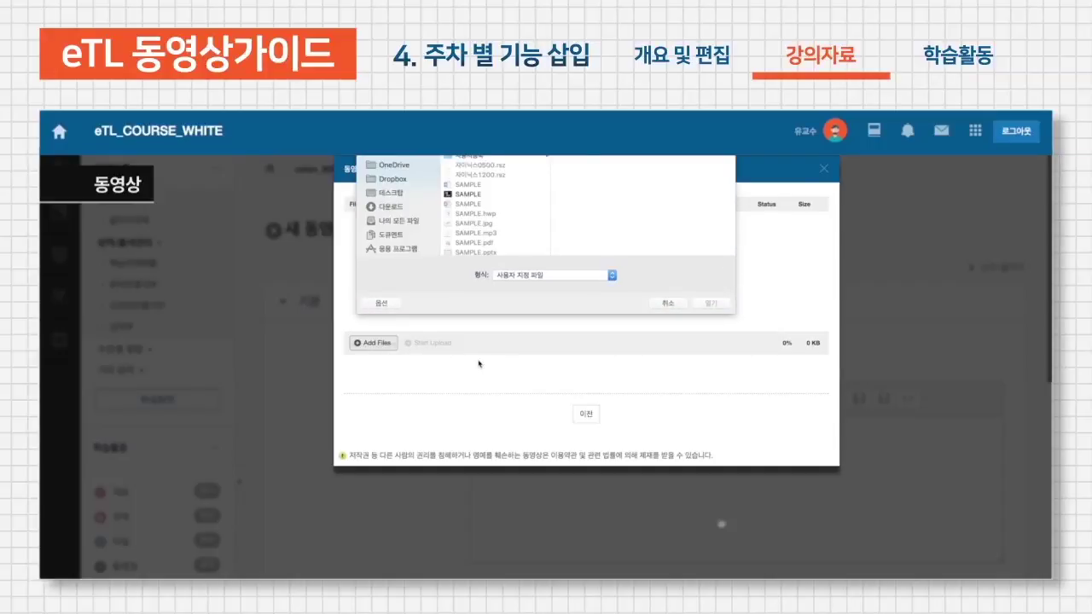
pyautogui.click(470, 194)
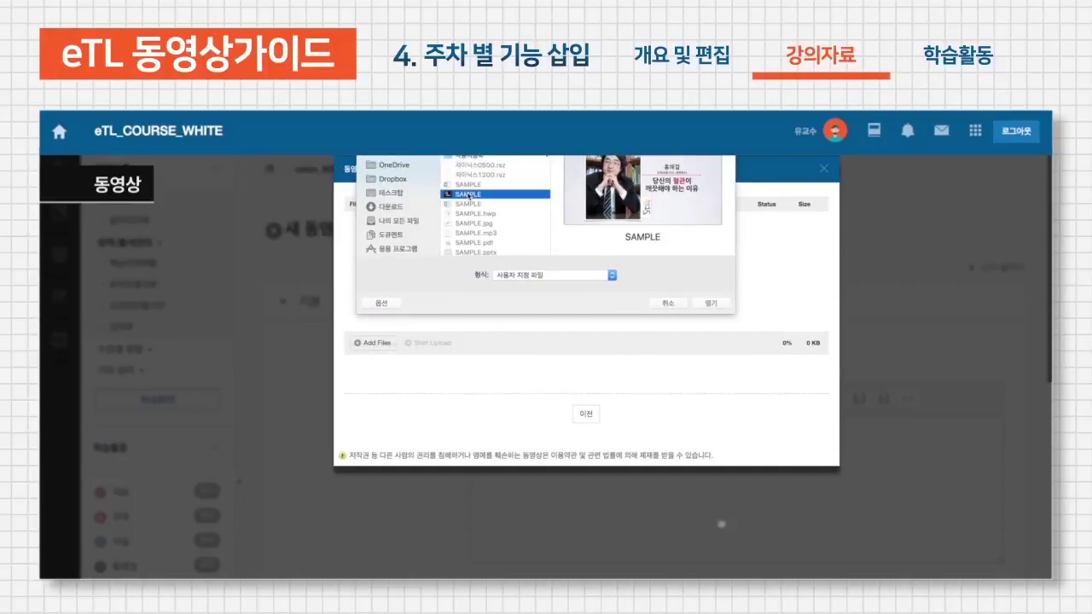
pyautogui.moveTo(476, 313); pyautogui.dragTo(477, 397)
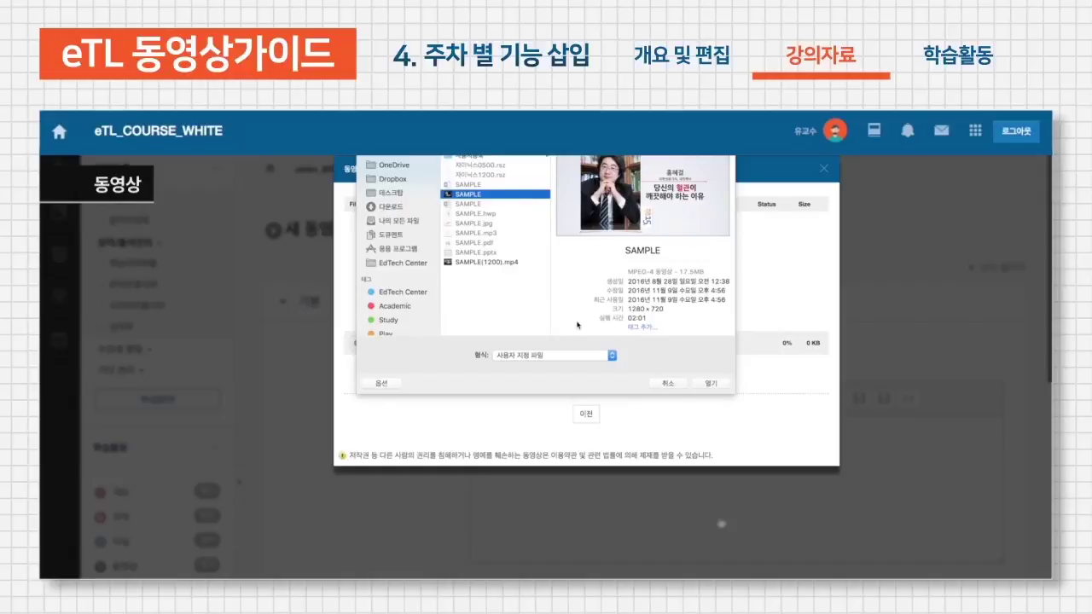
pyautogui.click(710, 384)
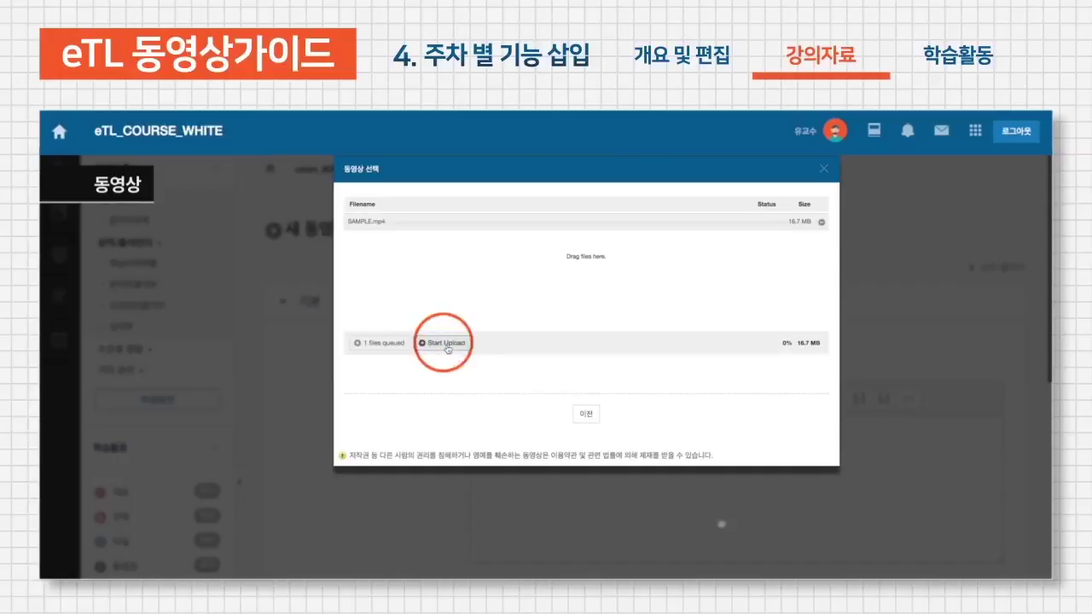
pyautogui.click(445, 343)
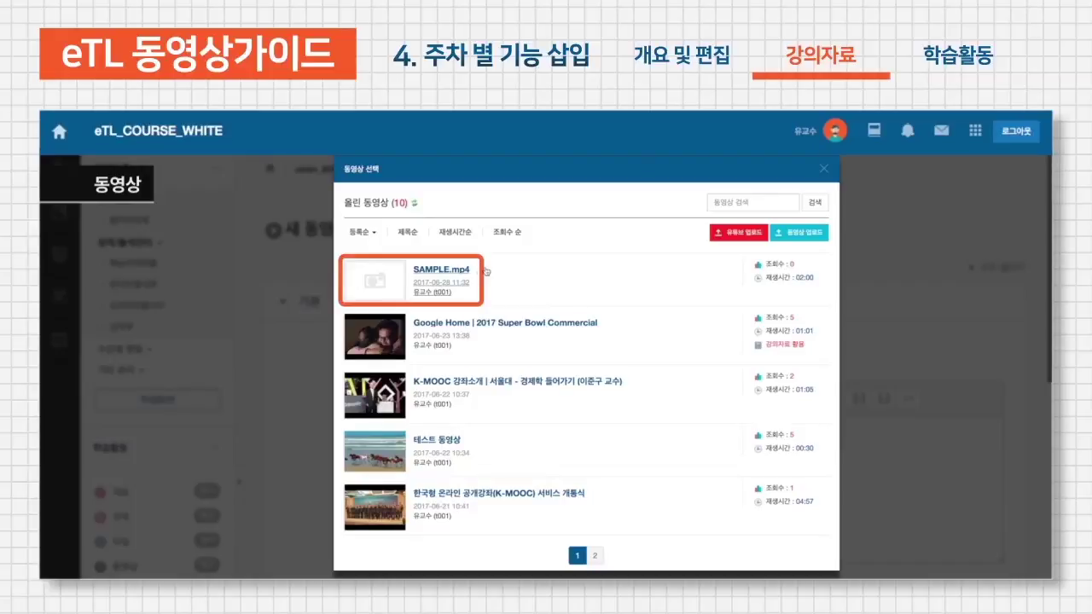
# Open the details of the uploaded SAMPLE.mp4 and title the video "테스트 영상"
pyautogui.click(445, 271)
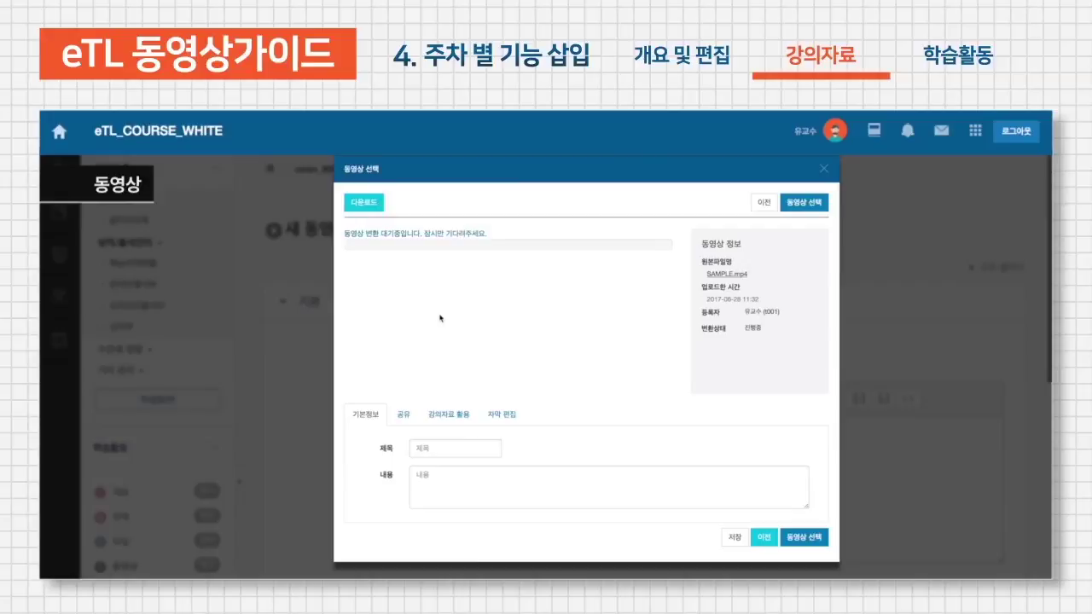
pyautogui.click(434, 448)
pyautogui.write('릐')
pyautogui.press('BackSpace')
pyautogui.press('BackSpace')
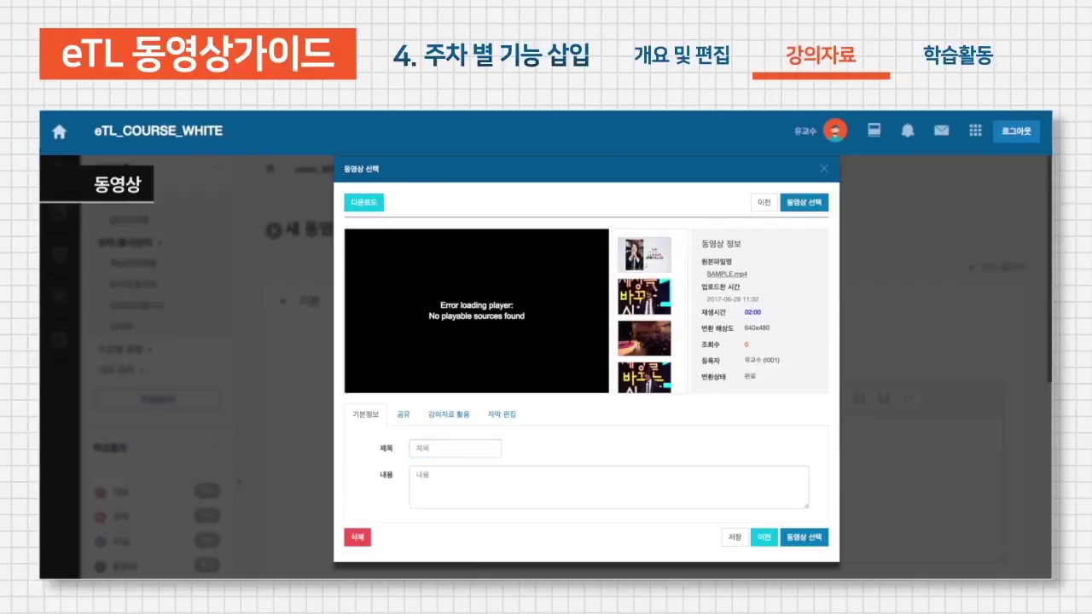
pyautogui.click(445, 441)
pyautogui.write('릐')
pyautogui.press('BackSpace')
pyautogui.write('테스트 영사')
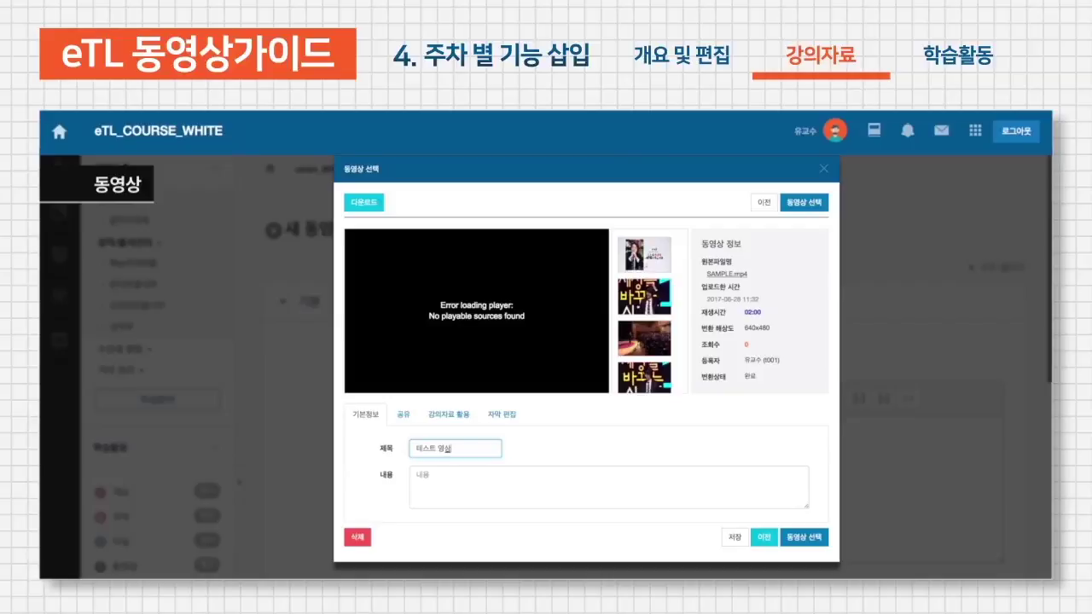
# Save the uploaded video's details and select it as the video of the new resource
pyautogui.click(608, 476)
pyautogui.click(732, 537)
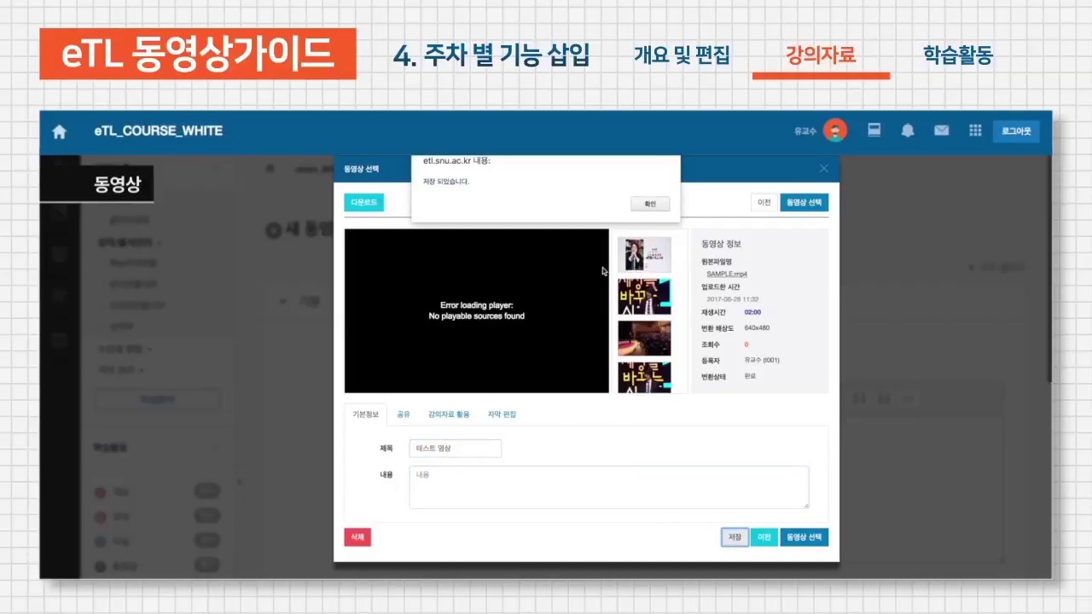
pyautogui.click(650, 203)
pyautogui.click(804, 537)
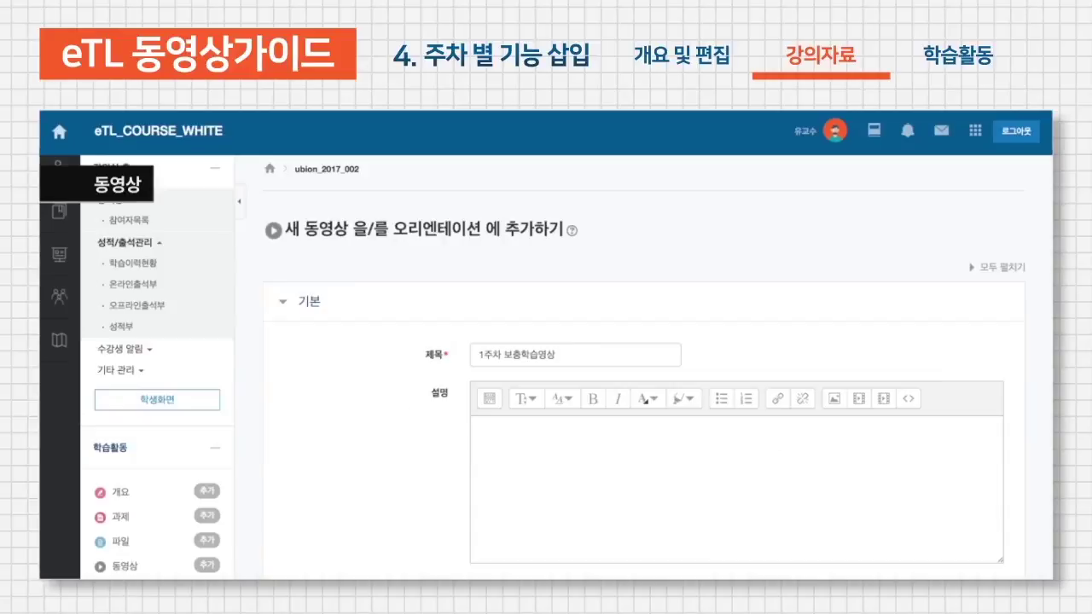
# Save the new video resource "1주차 보충학습영상" with its 진도 관리 settings as they are
pyautogui.scroll(-3, 667, 468)
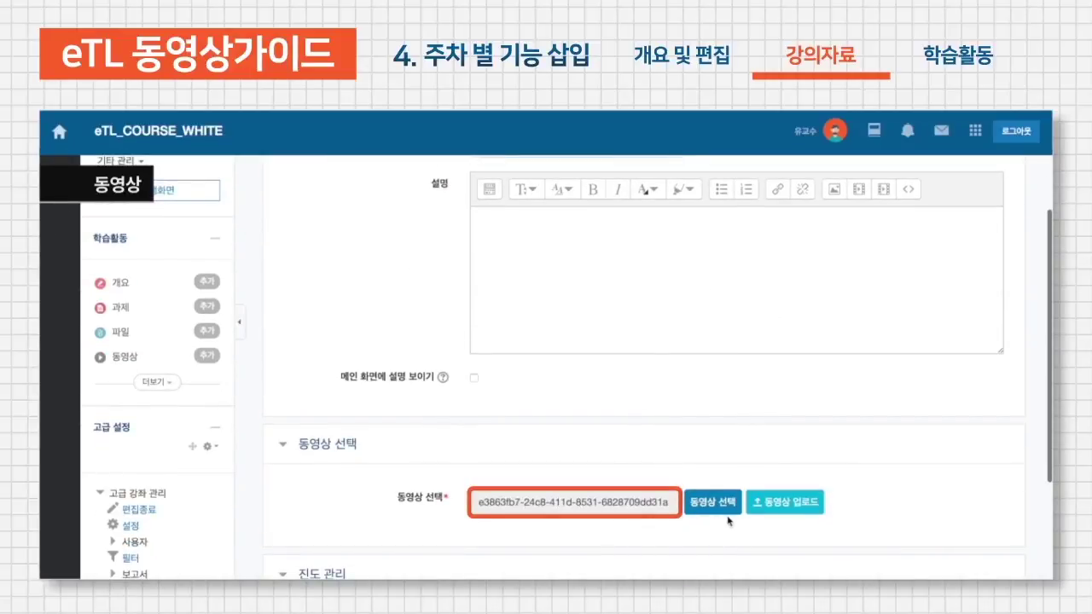
pyautogui.scroll(-10, 689, 520)
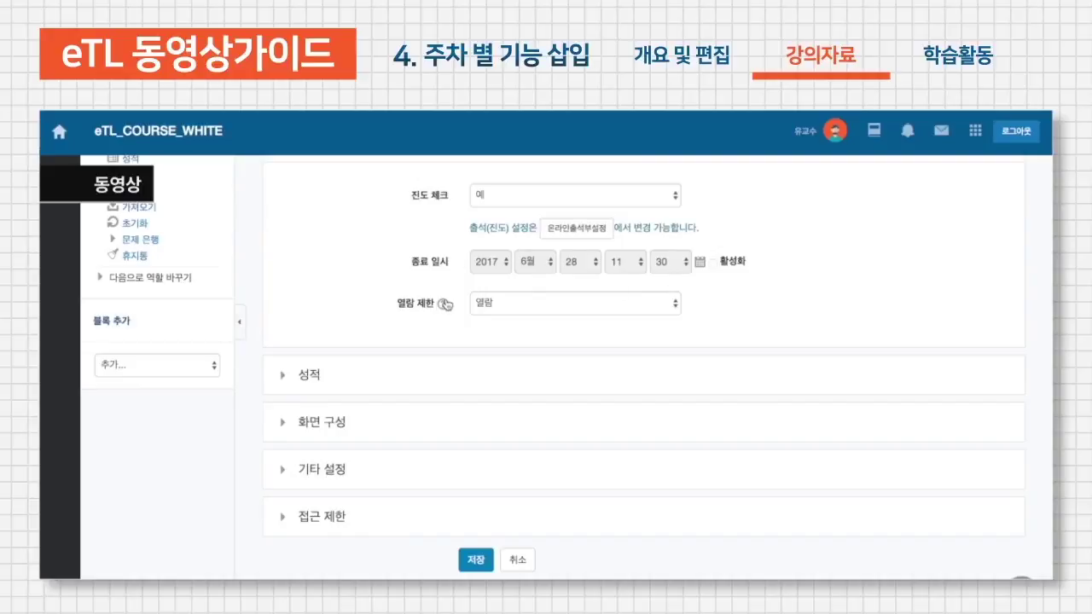
pyautogui.click(475, 561)
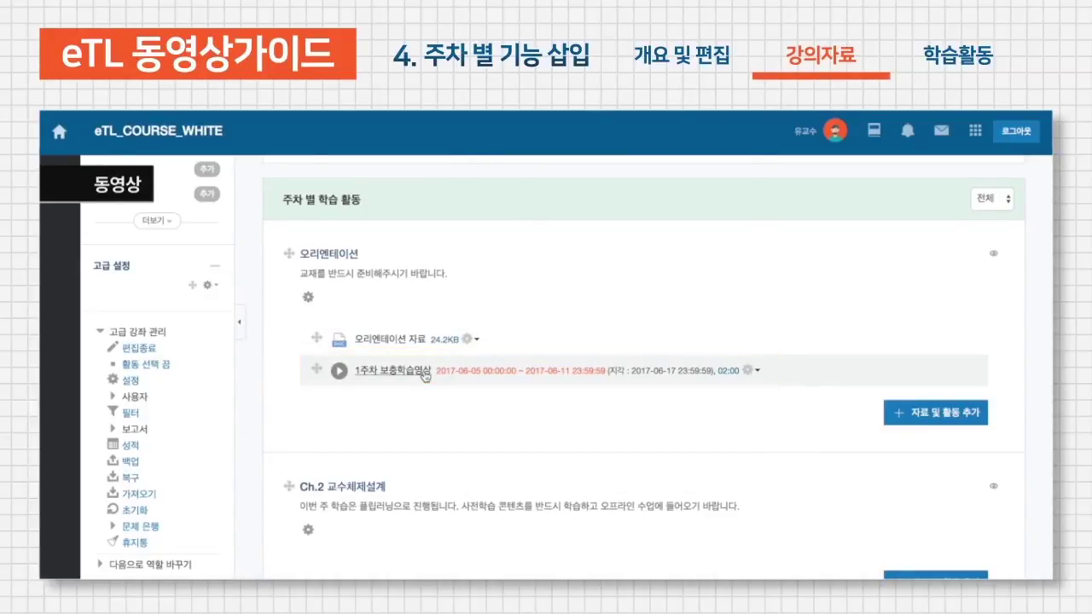
# Open 1주차 보충학습영상, set the site's Flash (플래시) permission to always allow, and play the video
pyautogui.click(424, 372)
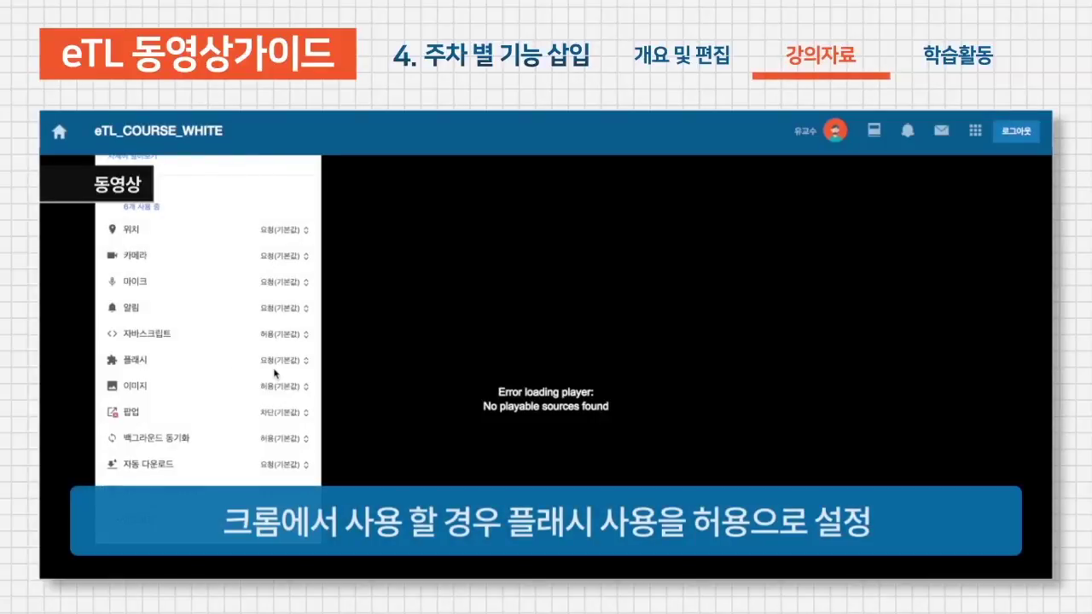
pyautogui.click(288, 363)
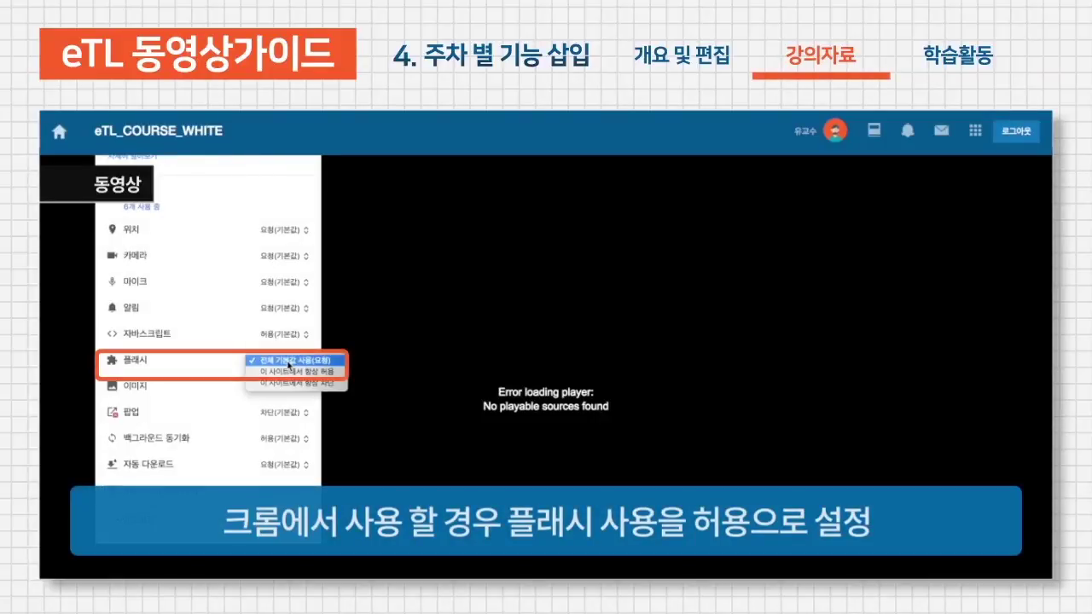
pyautogui.click(290, 372)
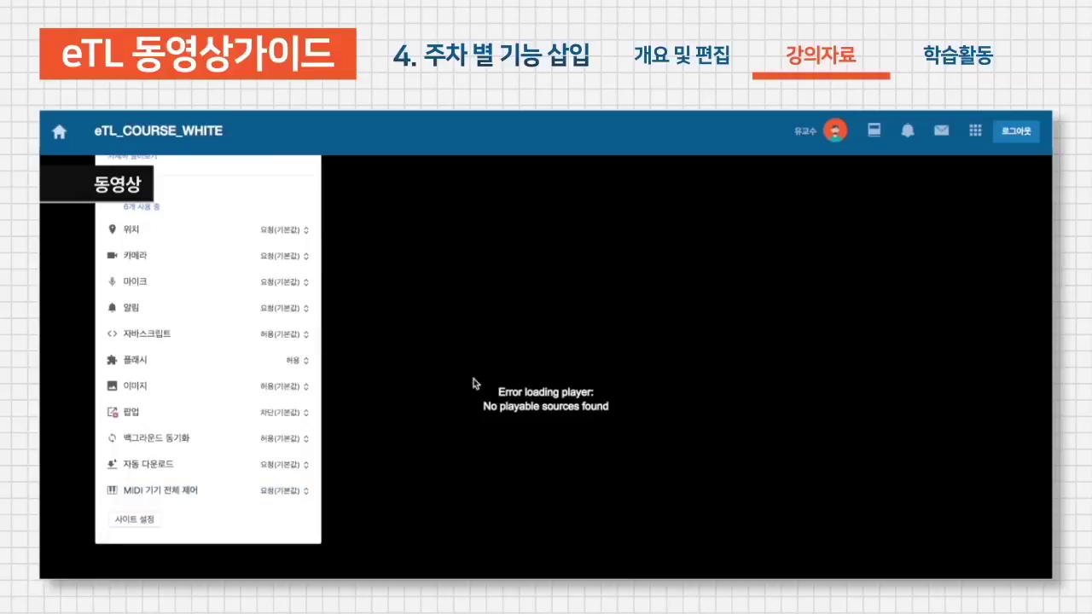
pyautogui.click(546, 446)
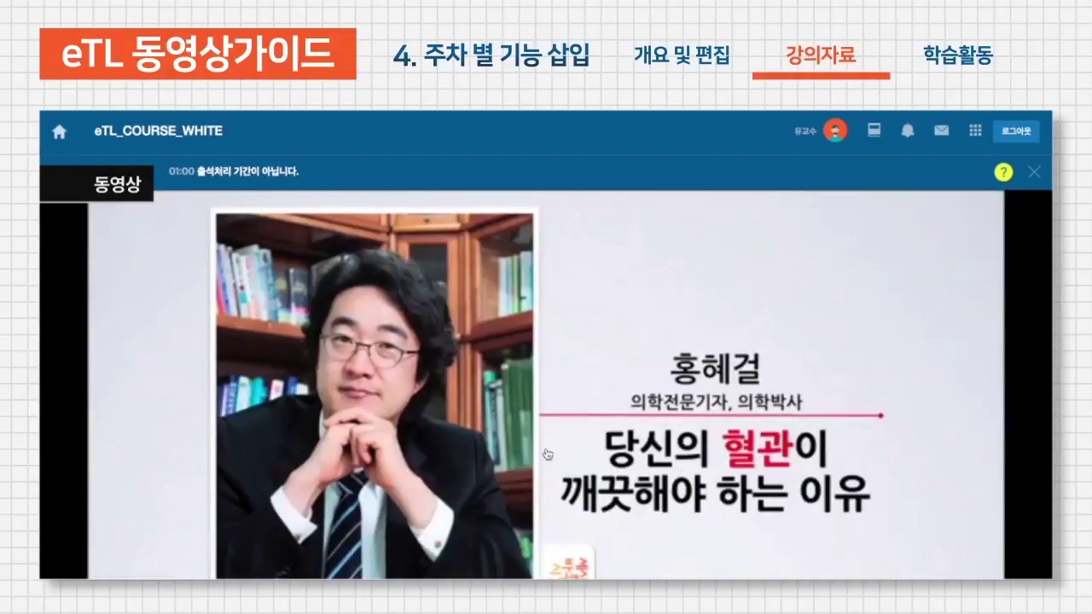
pyautogui.moveTo(1003, 173)
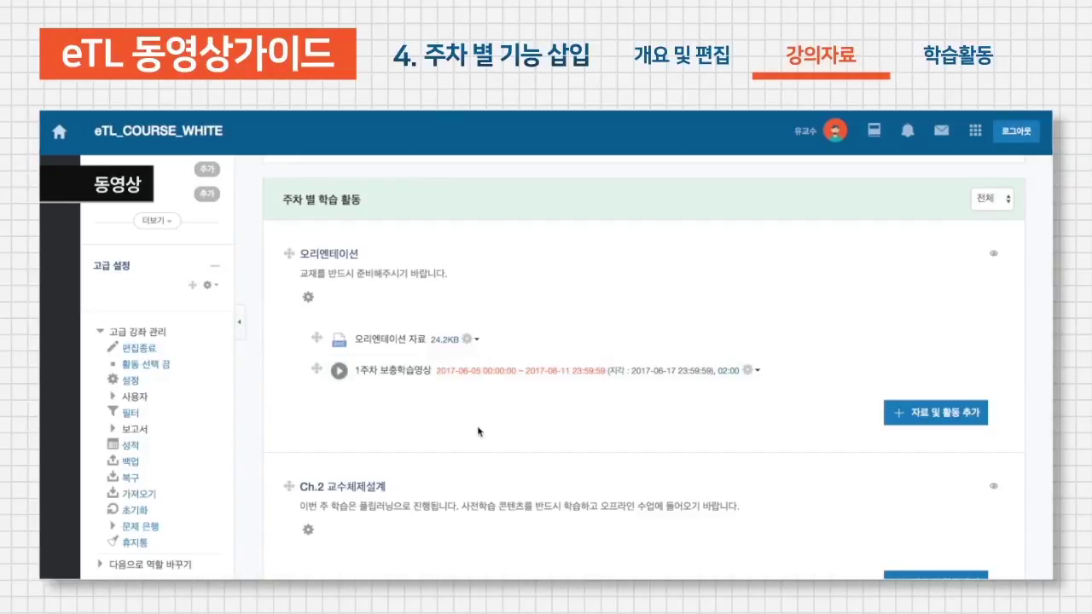
# Add another video (동영상) resource to the 오리엔테이션 section and title it "1주차 보충학습영상2"
pyautogui.click(918, 336)
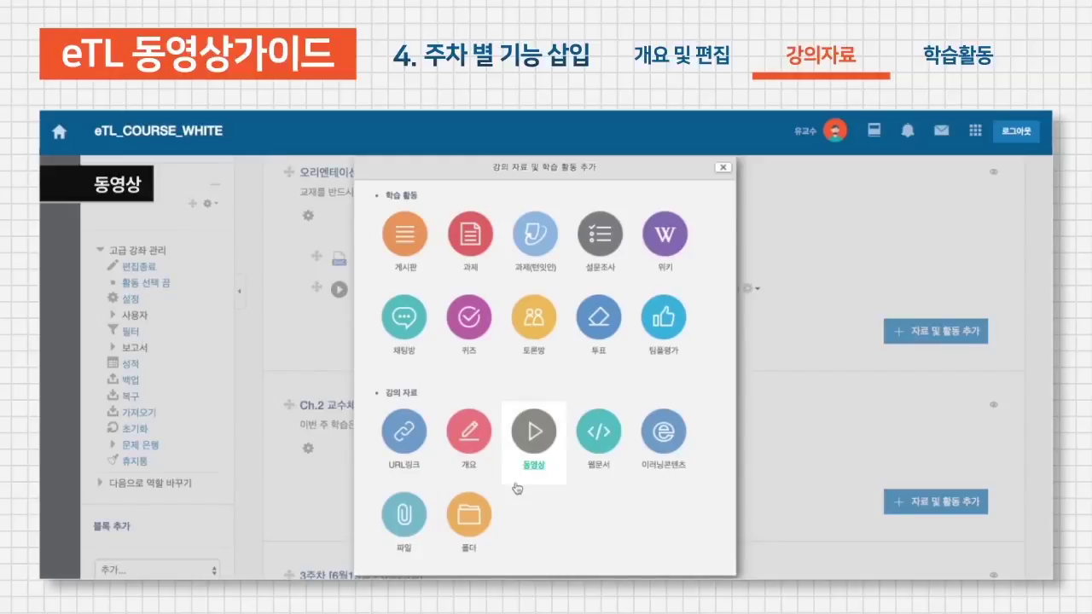
pyautogui.click(536, 432)
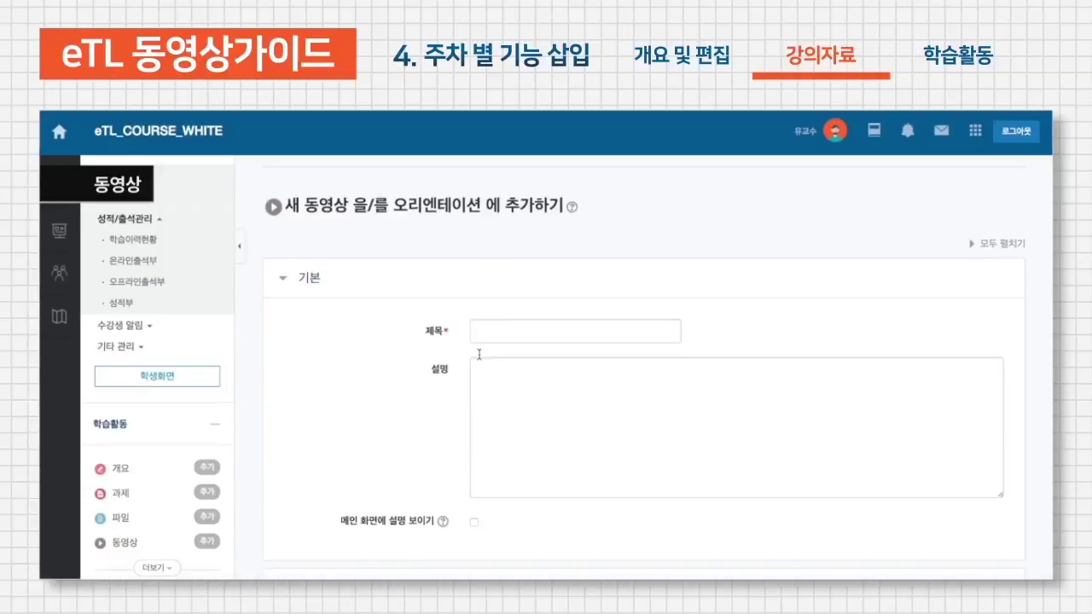
pyautogui.click(511, 331)
pyautogui.write('1지차 ')
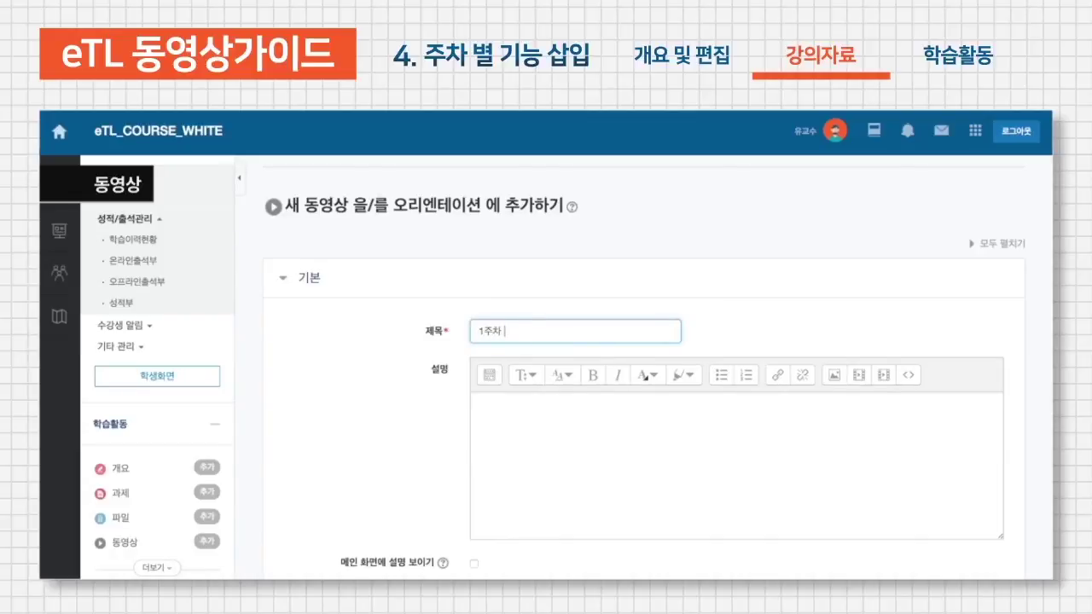
pyautogui.write('보충학습영상2')
# Start choosing the resource's video, then switch to YouTube, open "The ADDIE Analysis Phase" and copy its URL
pyautogui.scroll(-2, 554, 439)
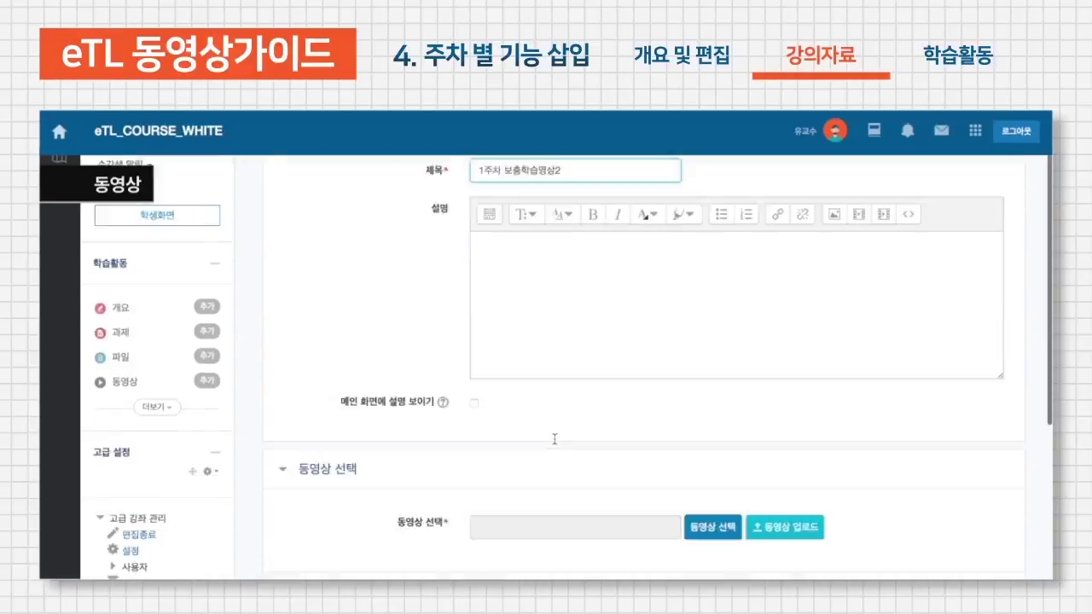
pyautogui.scroll(-1, 554, 439)
pyautogui.click(713, 465)
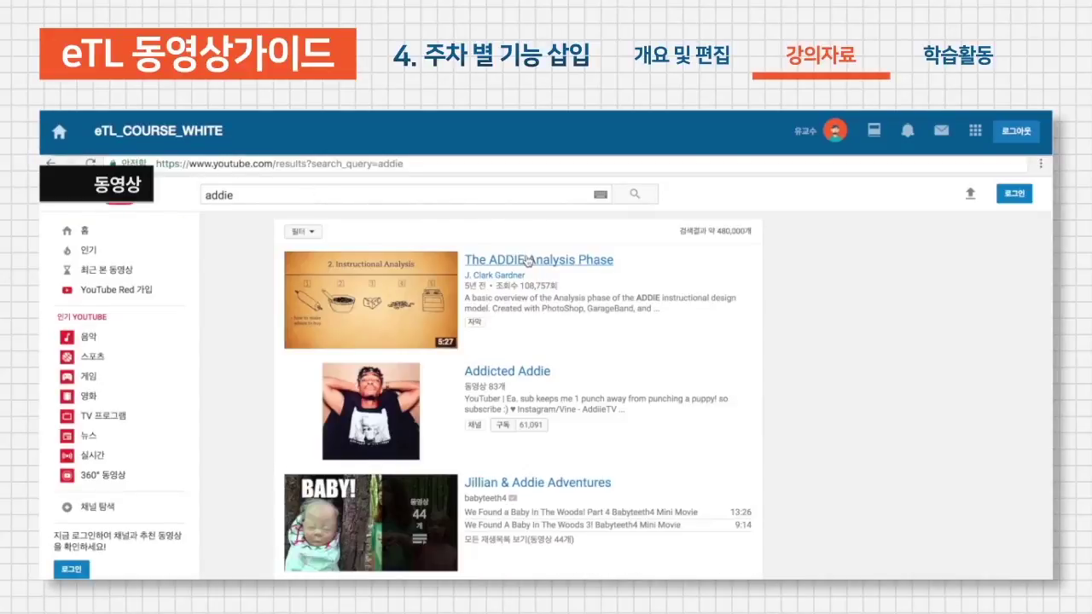
pyautogui.click(460, 259)
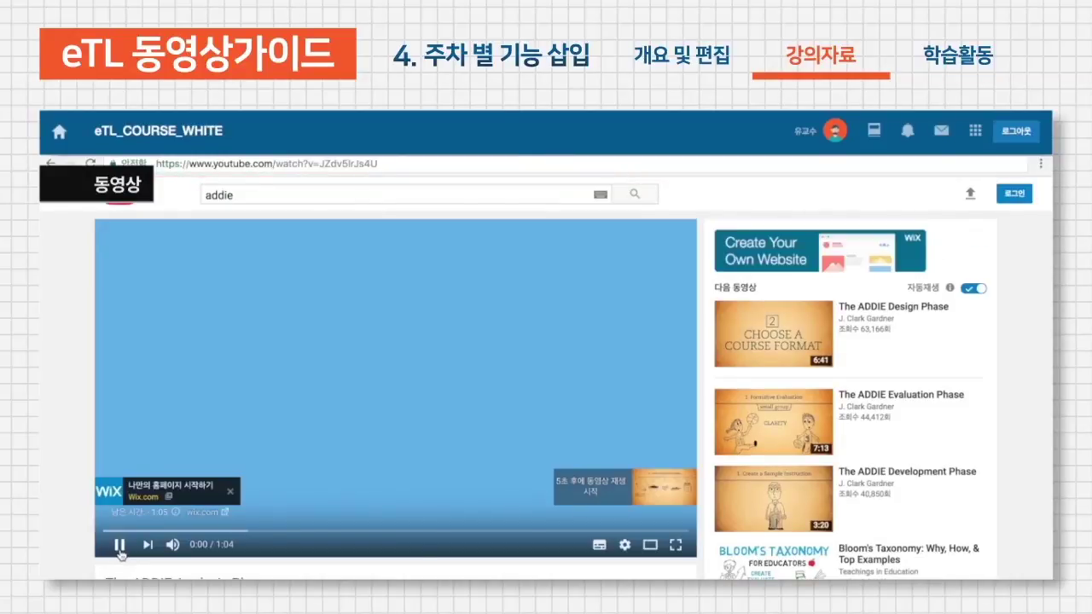
pyautogui.click(119, 546)
pyautogui.click(279, 162)
pyautogui.hotkey('ctrl', 'c')
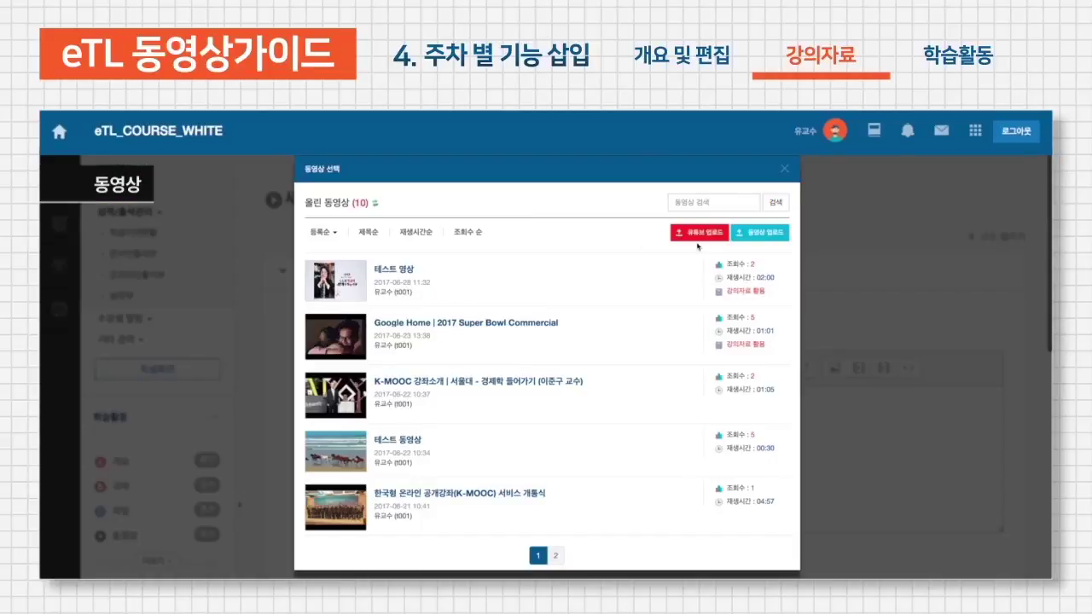
# Upload the YouTube video to the video library from the copied URL, using its title and description
pyautogui.click(701, 236)
pyautogui.click(490, 202)
pyautogui.hotkey('ctrl', 'v')
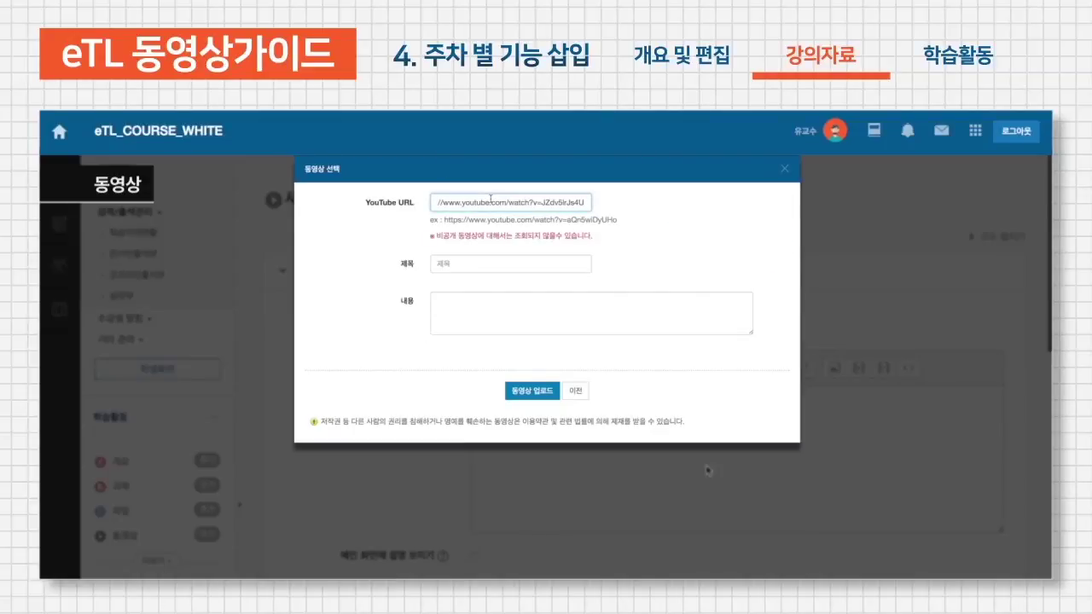
pyautogui.click(552, 267)
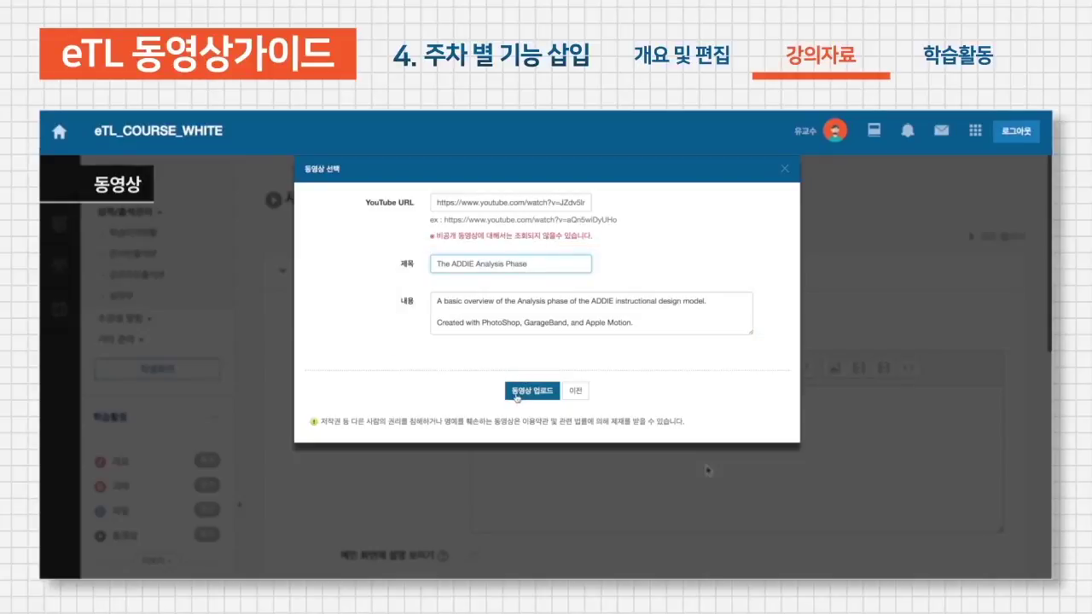
pyautogui.click(517, 394)
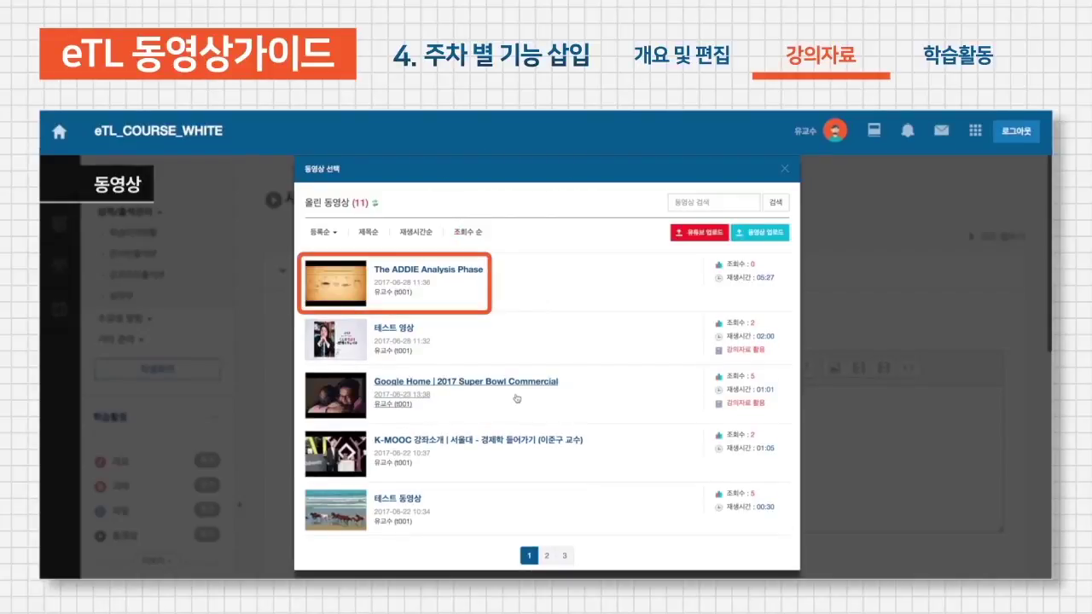
# Review video details in the library, including the K-MOOC 강좌소개 video's sharing code (공유) and lecture-material usage (강의자료 활용)
pyautogui.click(450, 269)
pyautogui.click(725, 203)
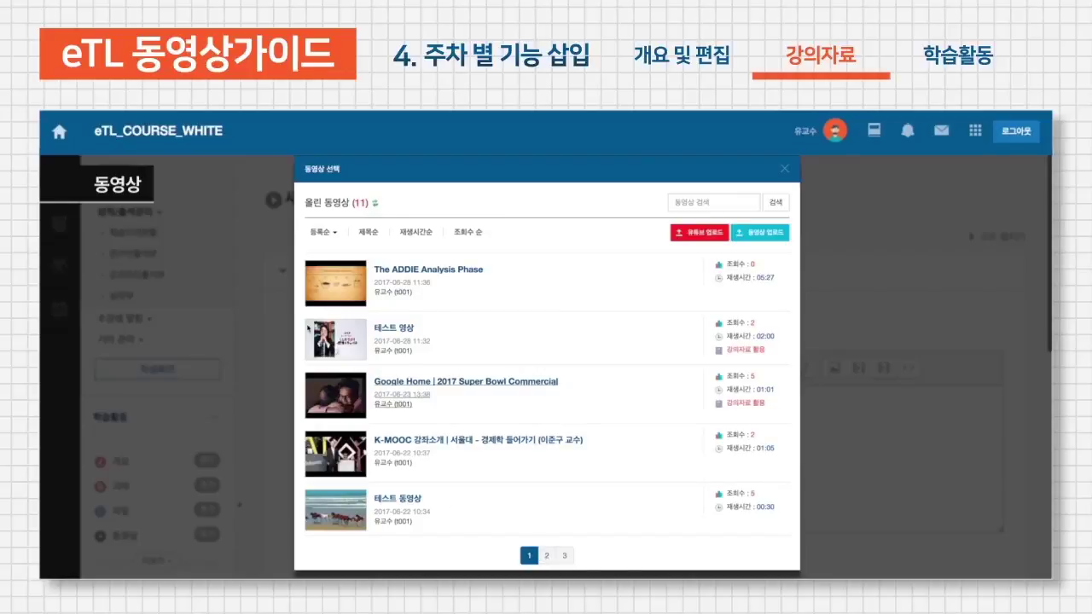
pyautogui.click(485, 459)
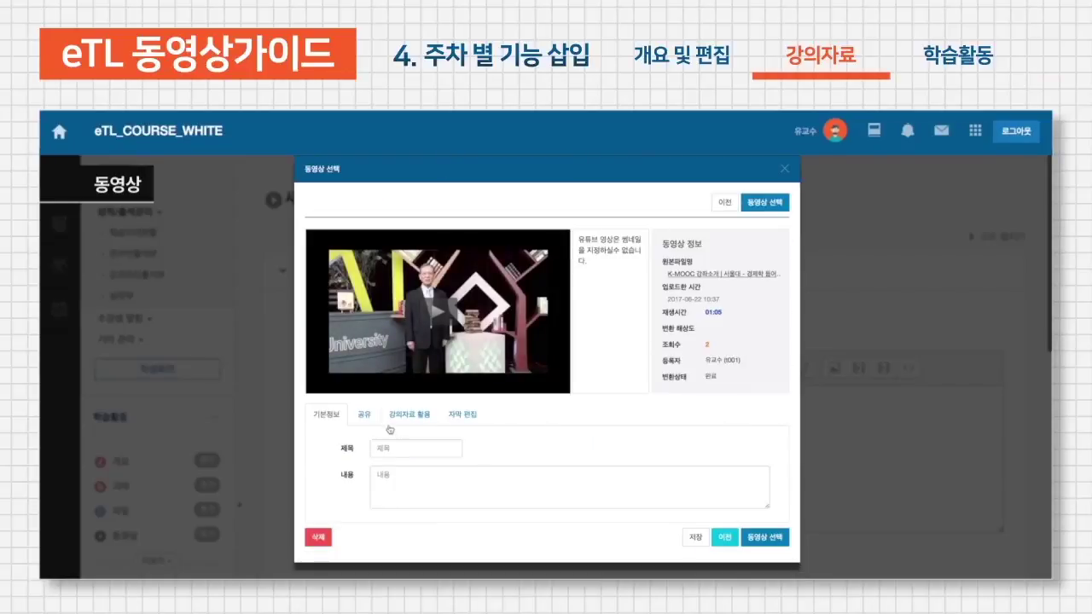
pyautogui.click(359, 422)
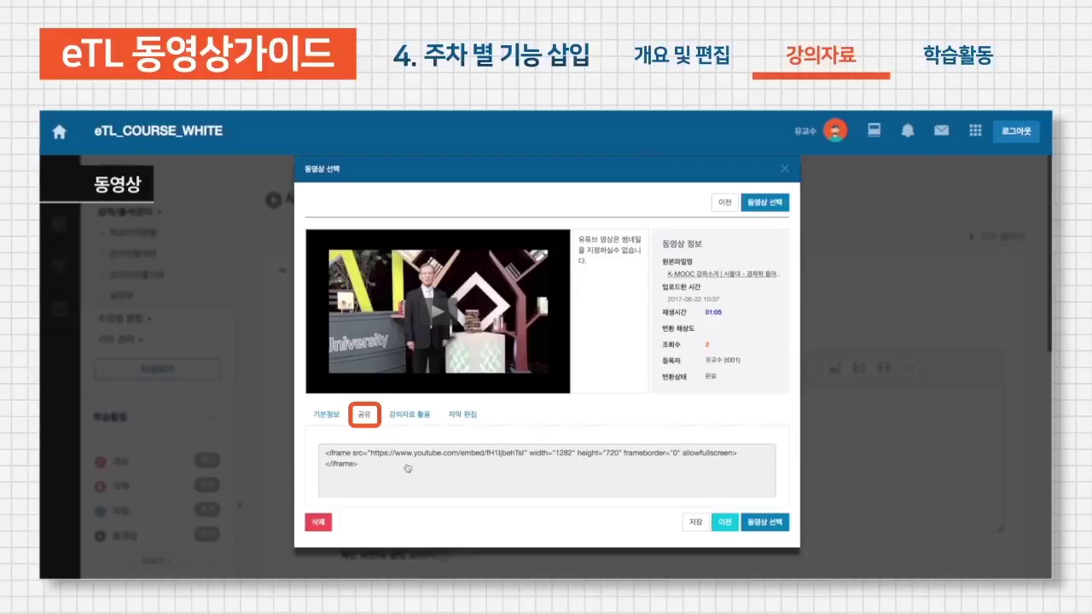
pyautogui.click(402, 421)
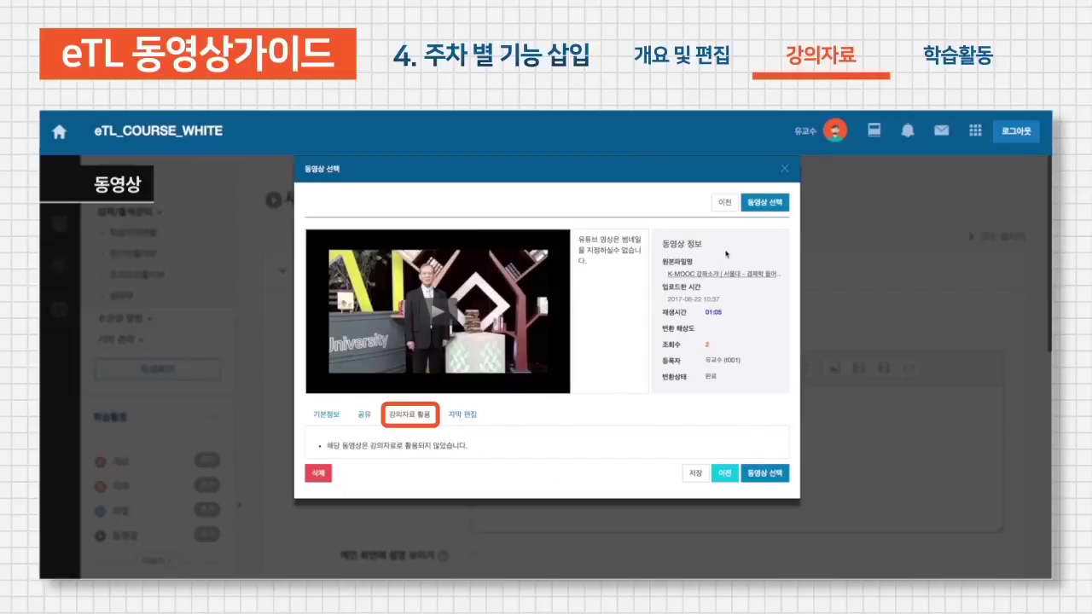
pyautogui.click(723, 209)
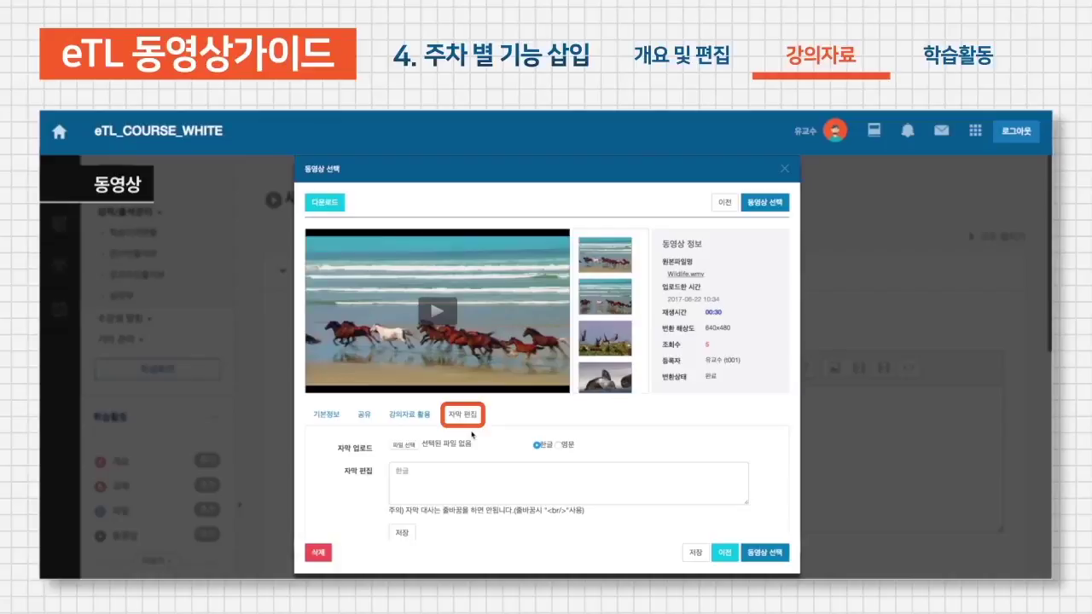
# Examine the Korean and English subtitle editing (자막 편집) and basic information of 테스트 동영상, then return to the video list
pyautogui.click(432, 472)
pyautogui.click(558, 445)
pyautogui.click(536, 445)
pyautogui.click(397, 470)
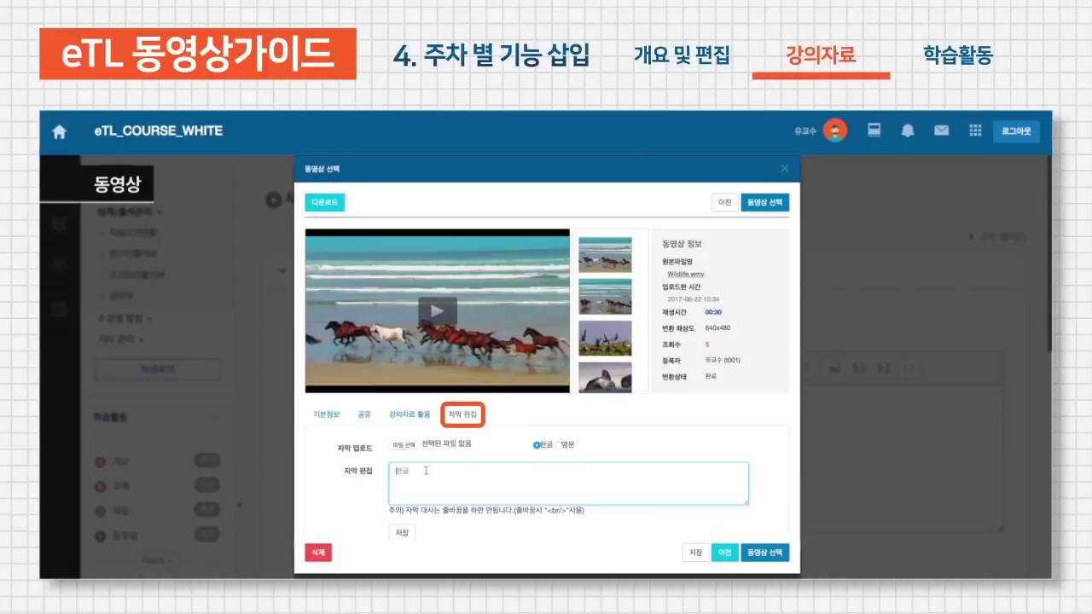
pyautogui.click(331, 415)
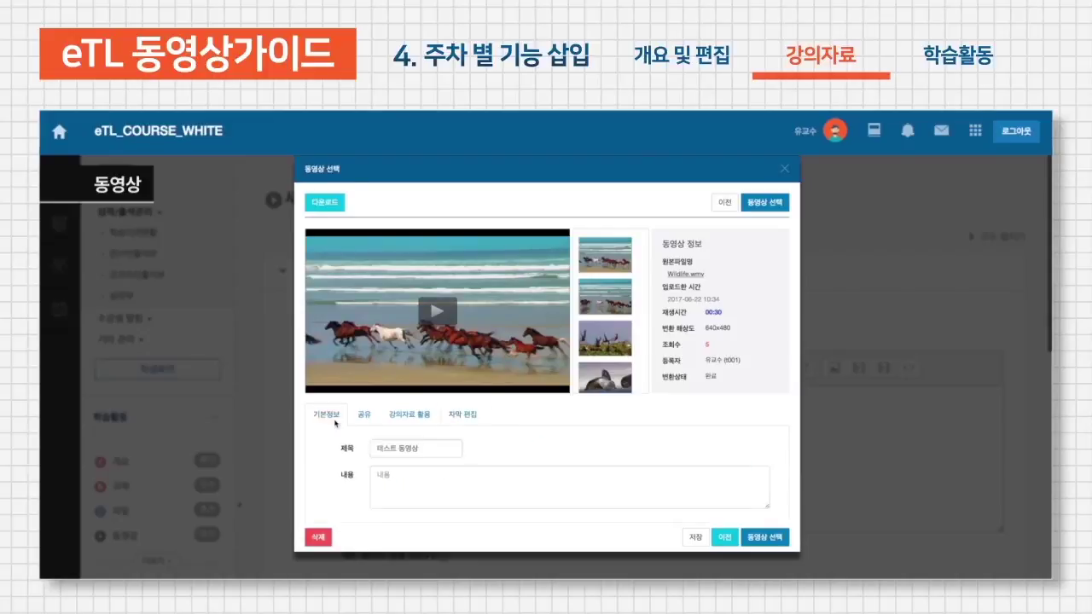
pyautogui.click(725, 202)
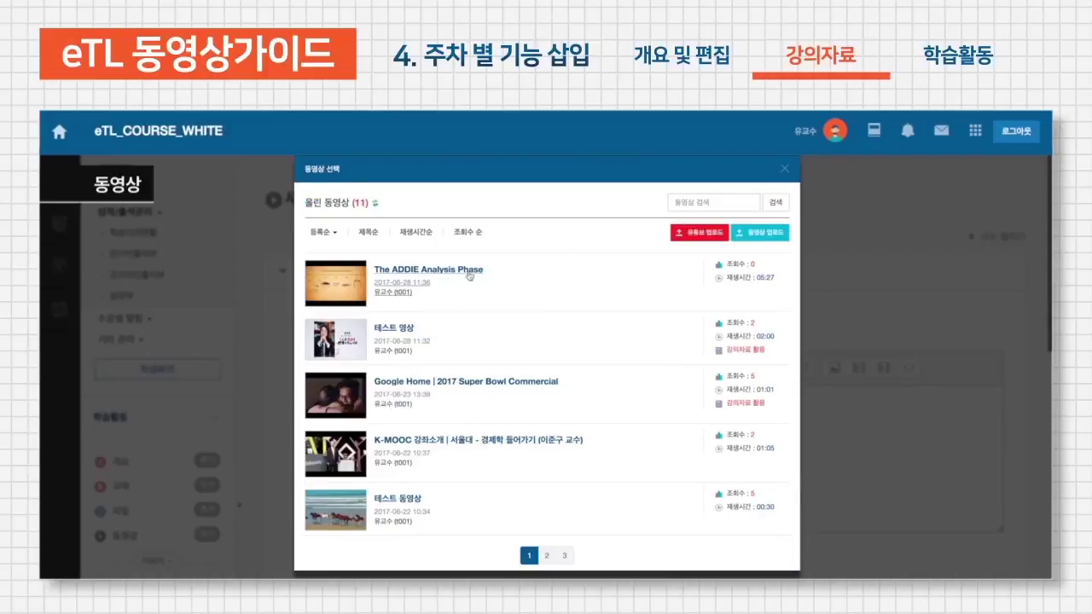
# Select The ADDIE Analysis Phase as the video of 1주차 보충학습영상2, save the resource and open it
pyautogui.click(435, 270)
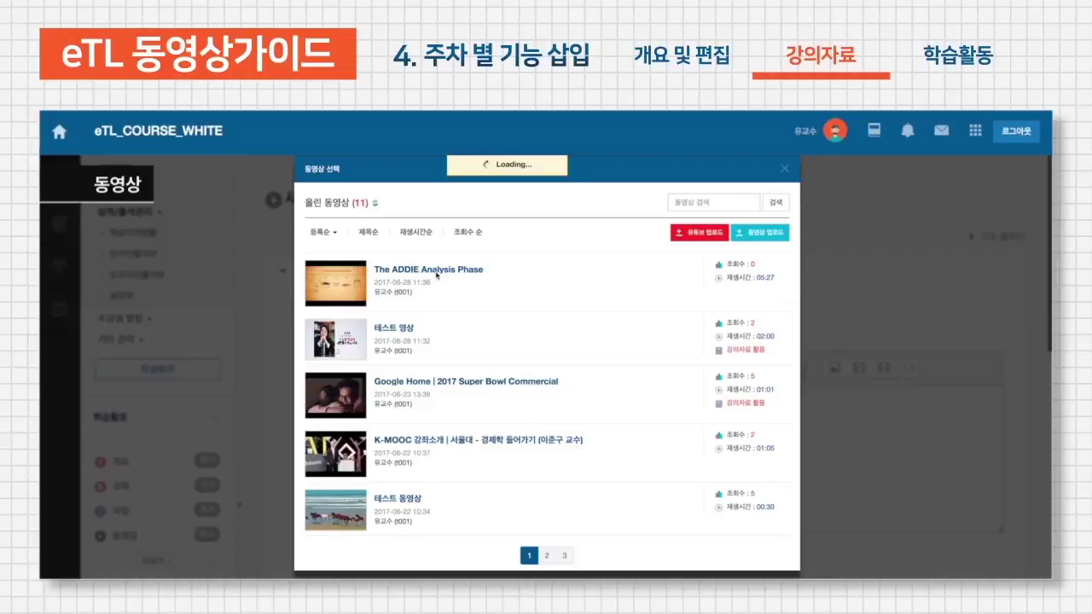
pyautogui.click(767, 538)
pyautogui.scroll(-10, 494, 490)
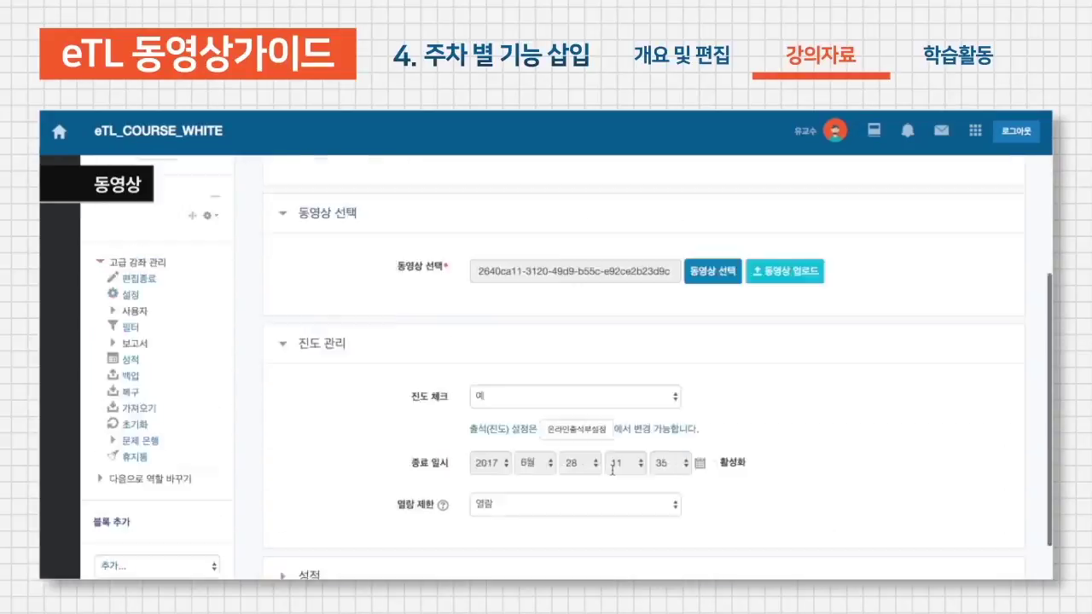
pyautogui.click(475, 530)
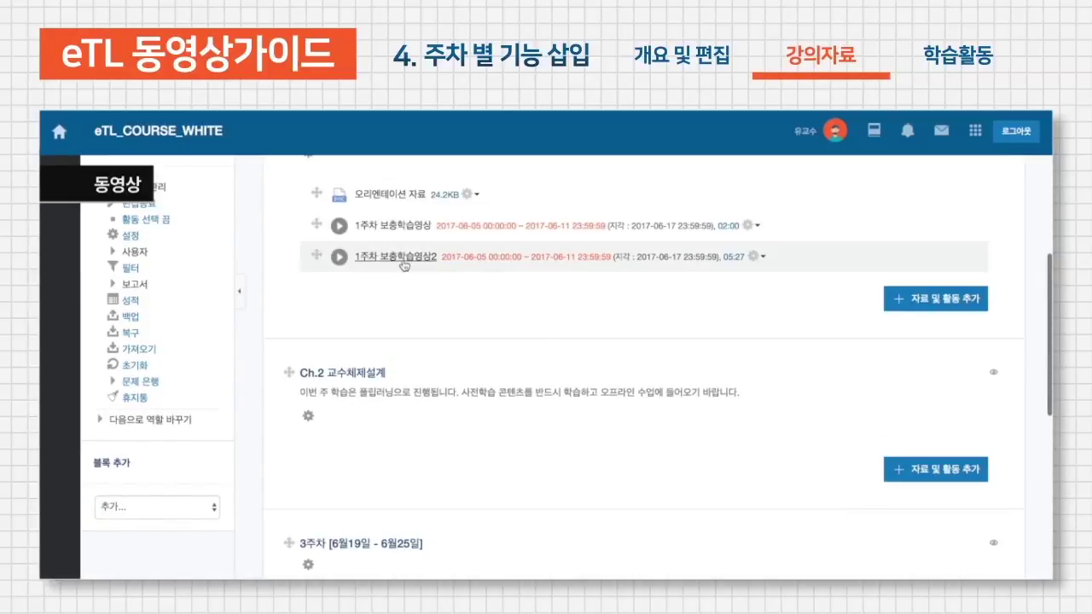
pyautogui.click(401, 256)
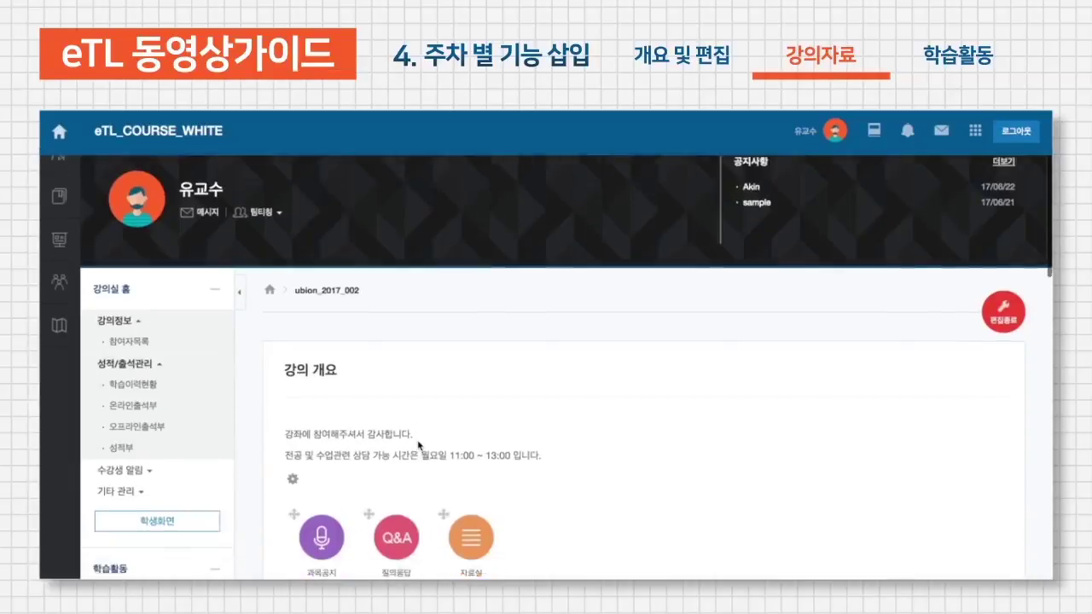
# Open the online attendance book (온라인출석부) and view the first student's detailed attendance record
pyautogui.scroll(-1, 418, 445)
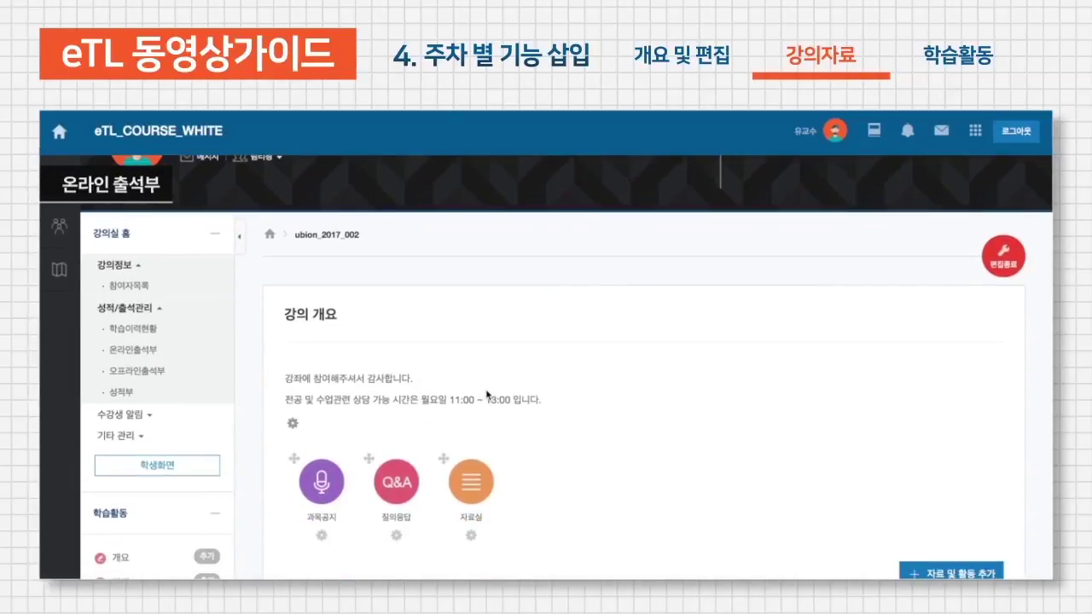
pyautogui.click(141, 350)
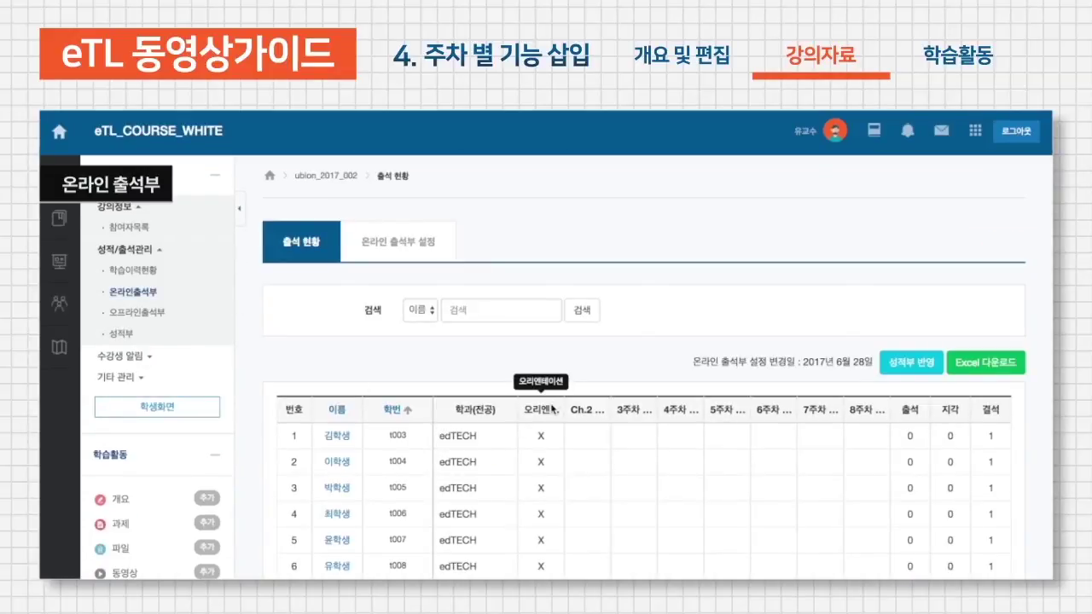
pyautogui.scroll(-1, 550, 408)
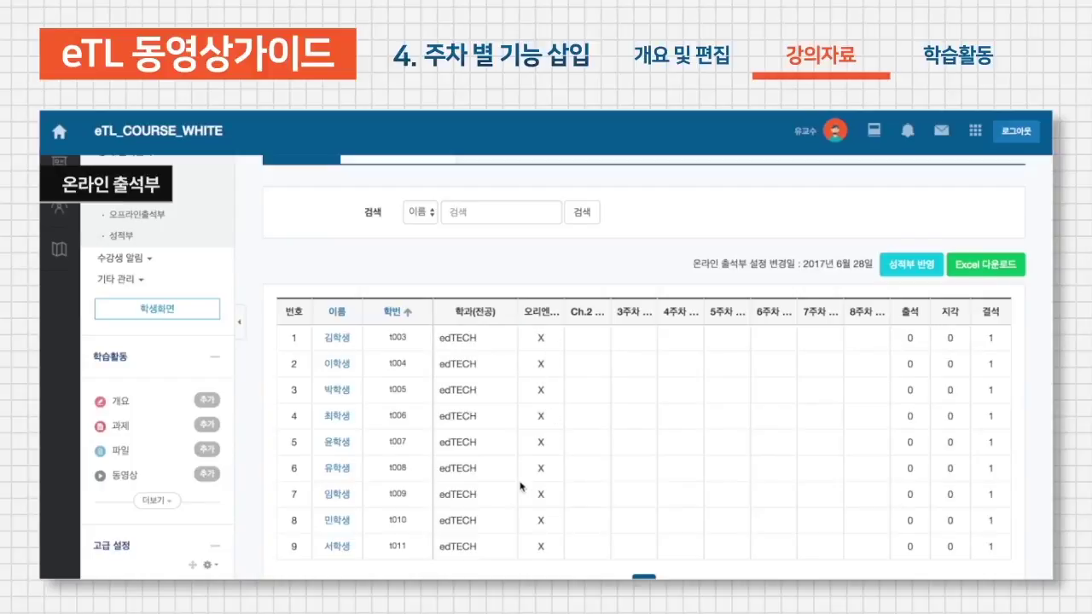
pyautogui.click(338, 341)
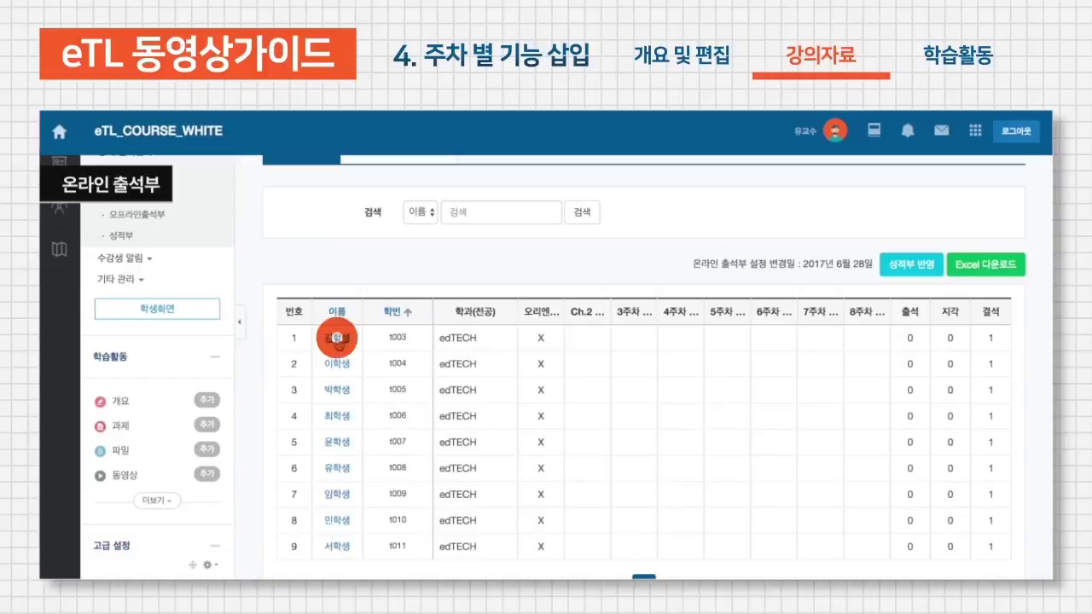
pyautogui.scroll(-2, 520, 401)
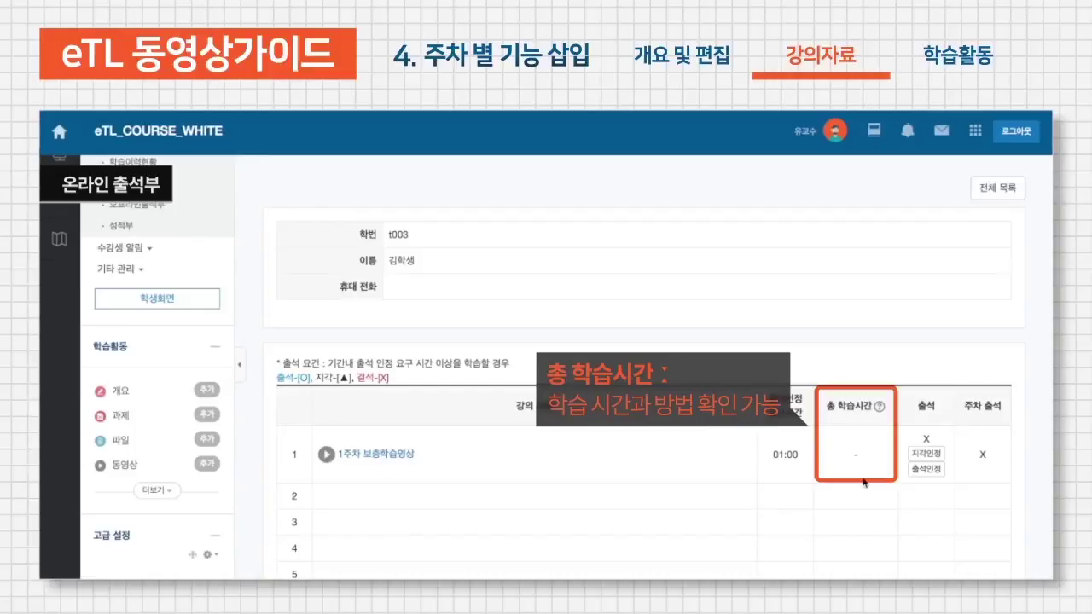
# Try the attendance recognition (출석인정) and lateness recognition (지각인정) options for the student's 1주차 보충학습영상 record
pyautogui.click(941, 479)
pyautogui.click(684, 231)
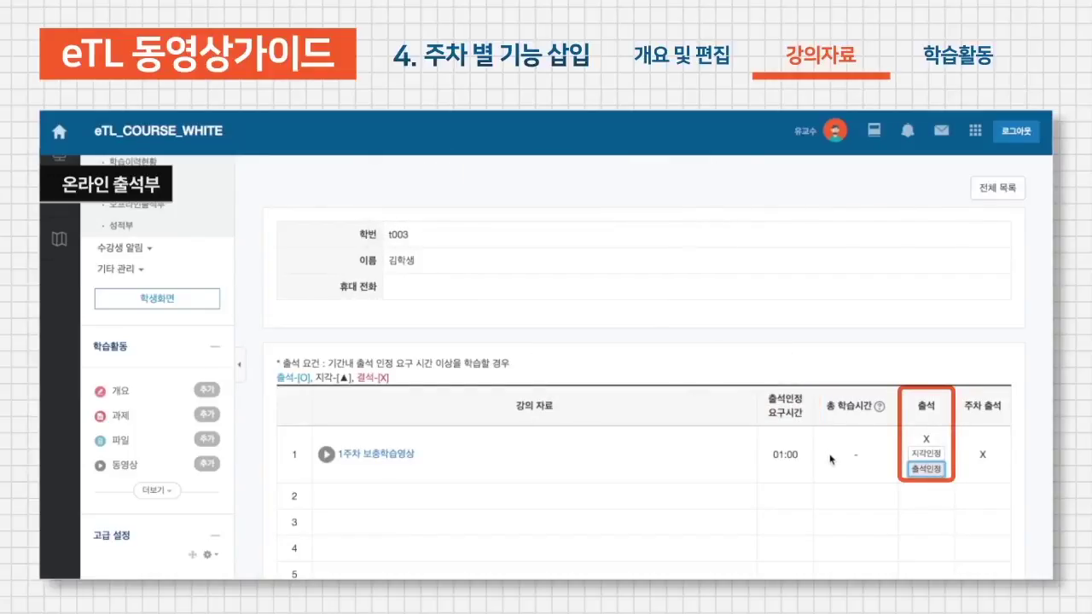
pyautogui.click(926, 452)
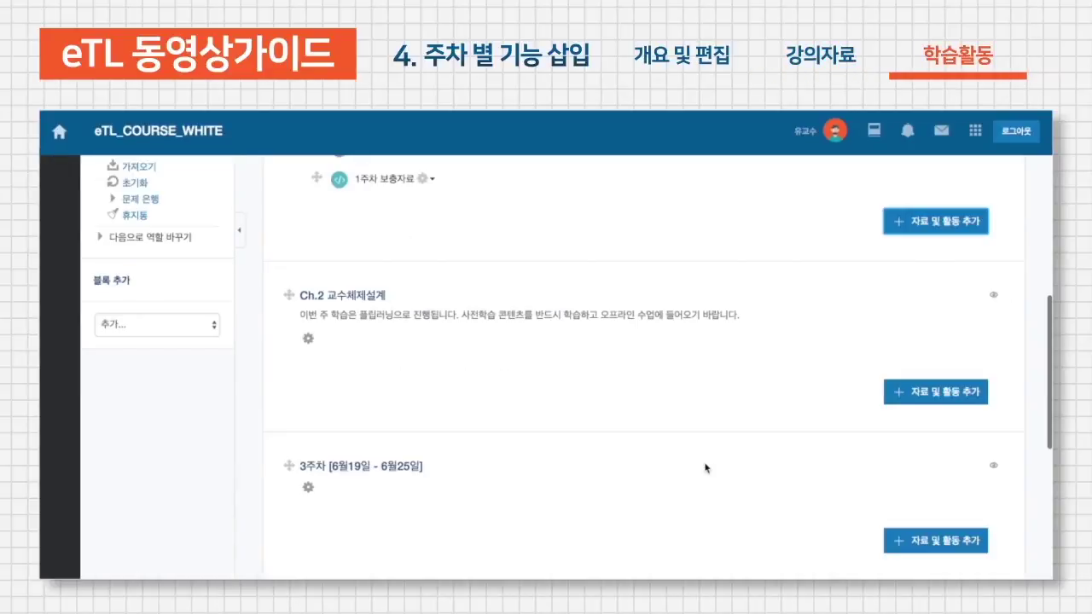
# Add an assignment (과제) to the Ch.2 교수체제설계 section with the title 2주차과제(개인과제)
pyautogui.click(929, 408)
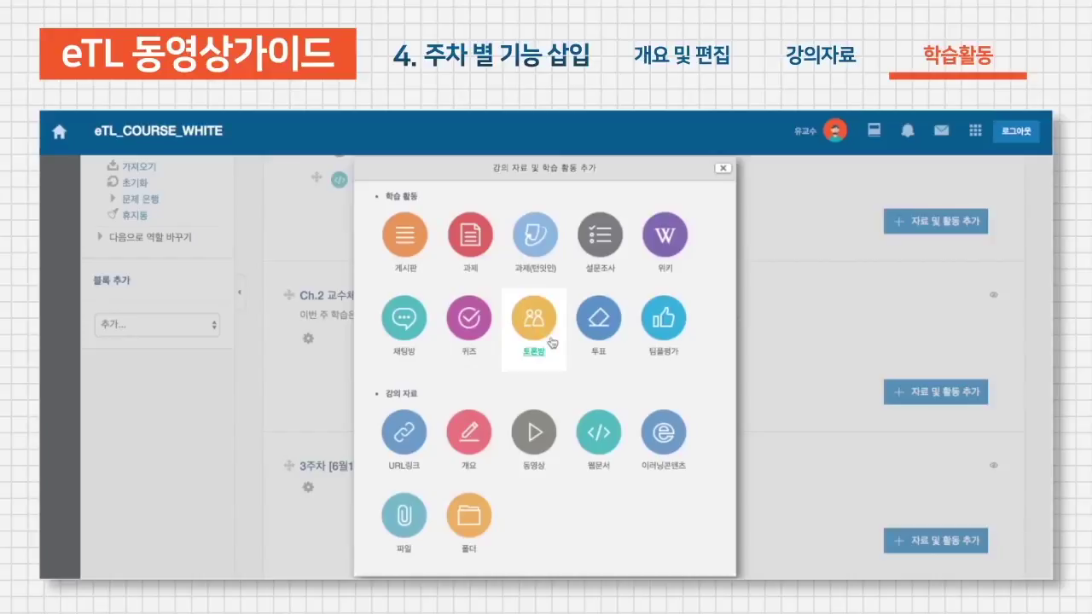
pyautogui.click(480, 243)
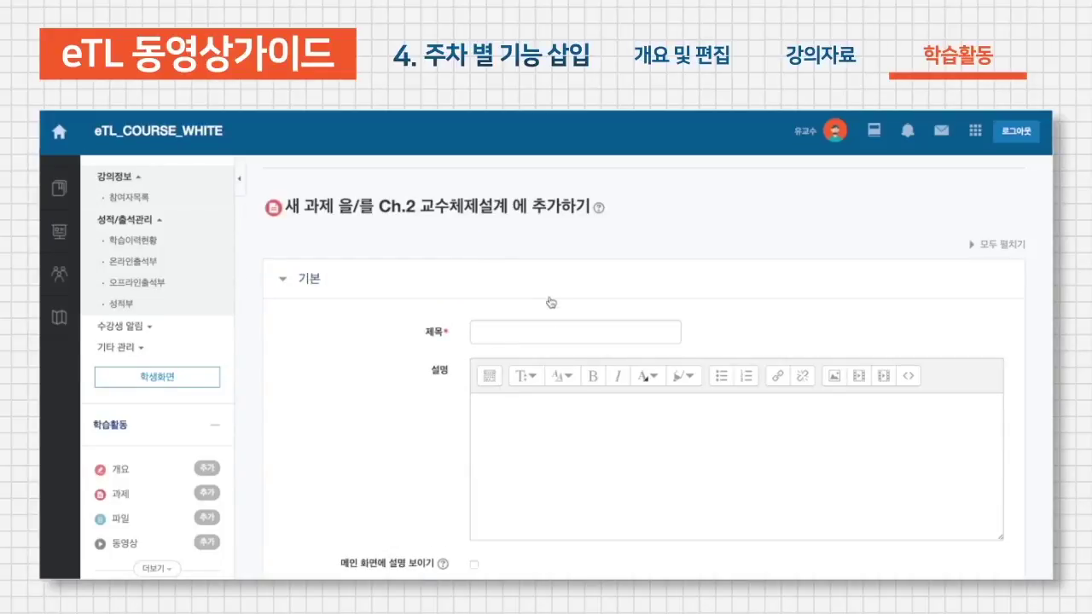
pyautogui.click(531, 336)
pyautogui.write('리')
pyautogui.press('BackSpace')
pyautogui.press('BackSpace')
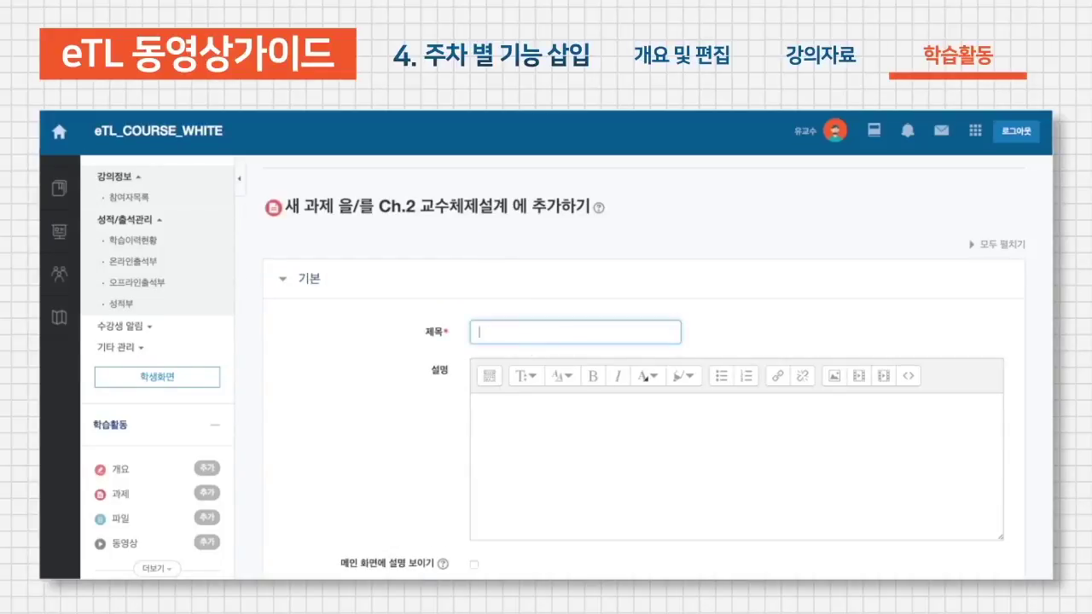
pyautogui.write('2주차과제(개인과제')
pyautogui.scroll(-5, 530, 331)
pyautogui.click(555, 271)
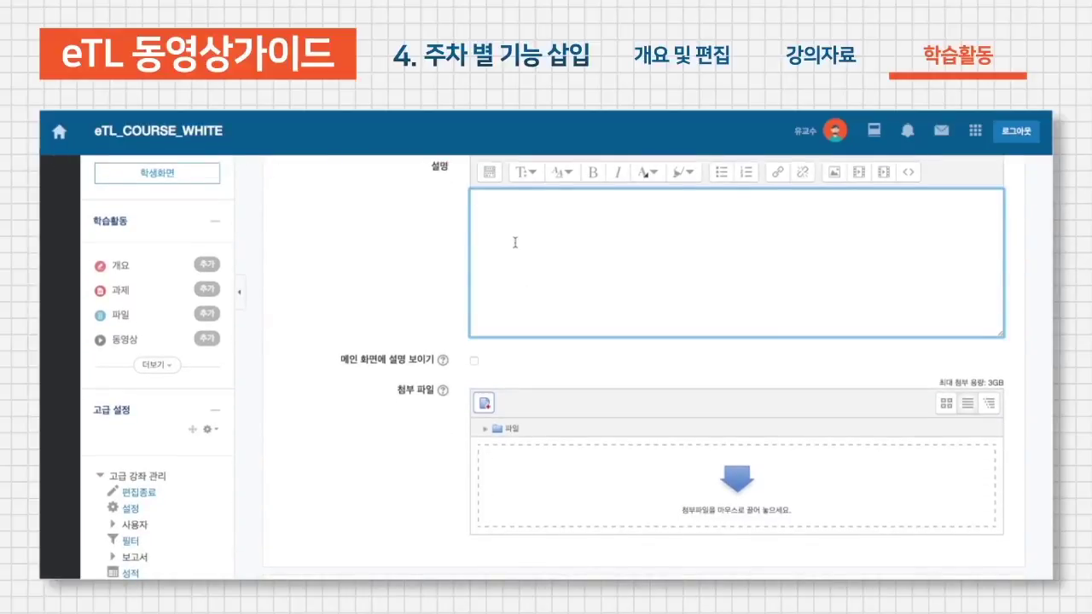
pyautogui.write('분량 과제내용')
pyautogui.press('Return')
pyautogui.hotkey('ctrl', 'a')
pyautogui.press('BackSpace')
# Set the assignment's submission cut-off date (제출 차단) to 8 July 2017
pyautogui.scroll(-2, 535, 292)
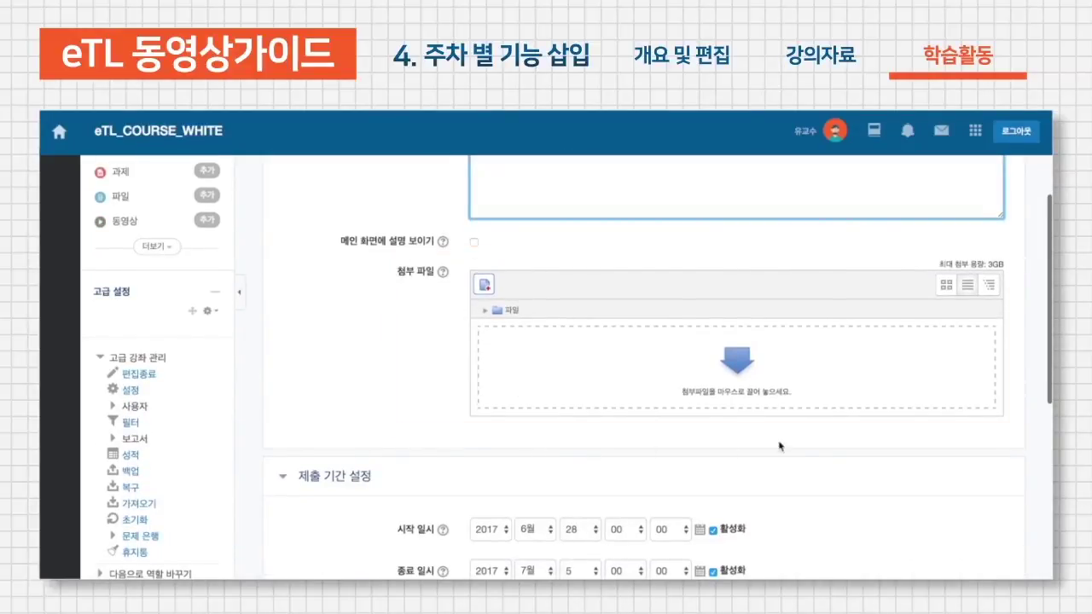
pyautogui.scroll(-2, 702, 365)
pyautogui.scroll(5, 702, 365)
pyautogui.scroll(-8, 338, 329)
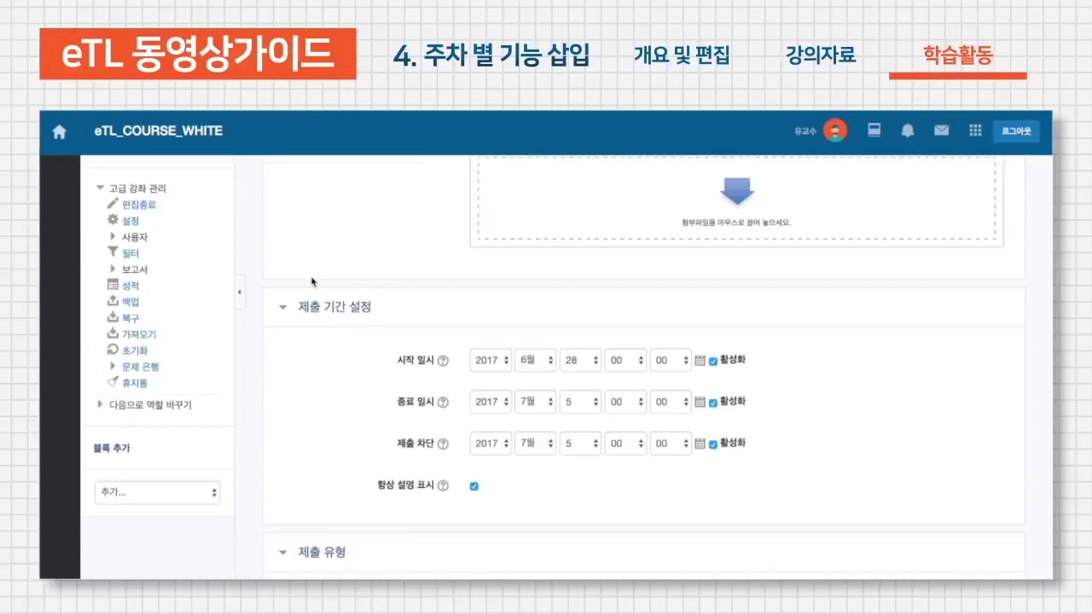
pyautogui.scroll(-1, 331, 327)
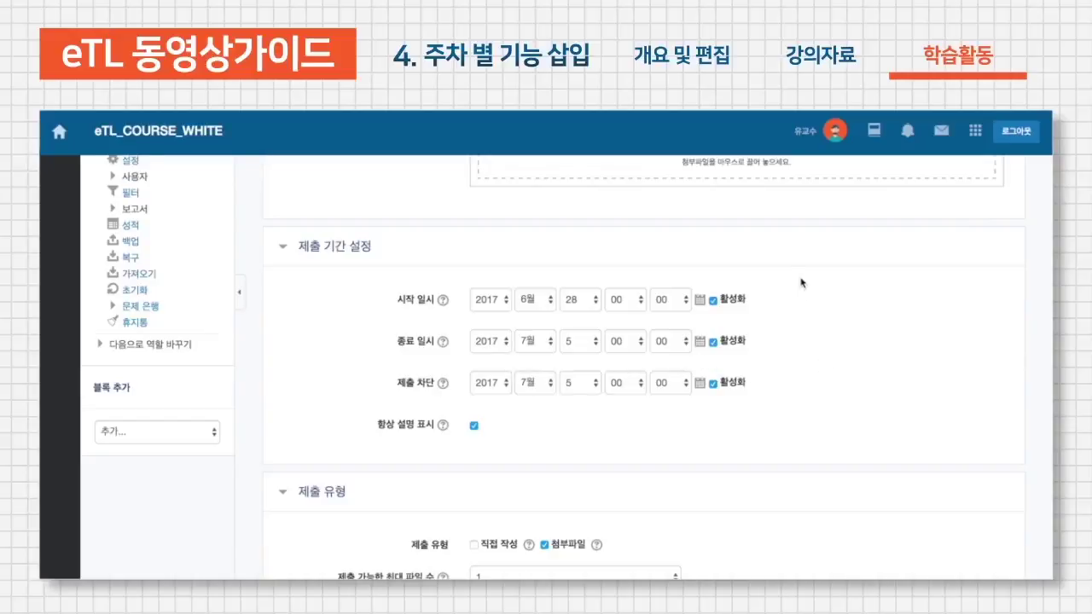
pyautogui.click(581, 386)
pyautogui.click(586, 379)
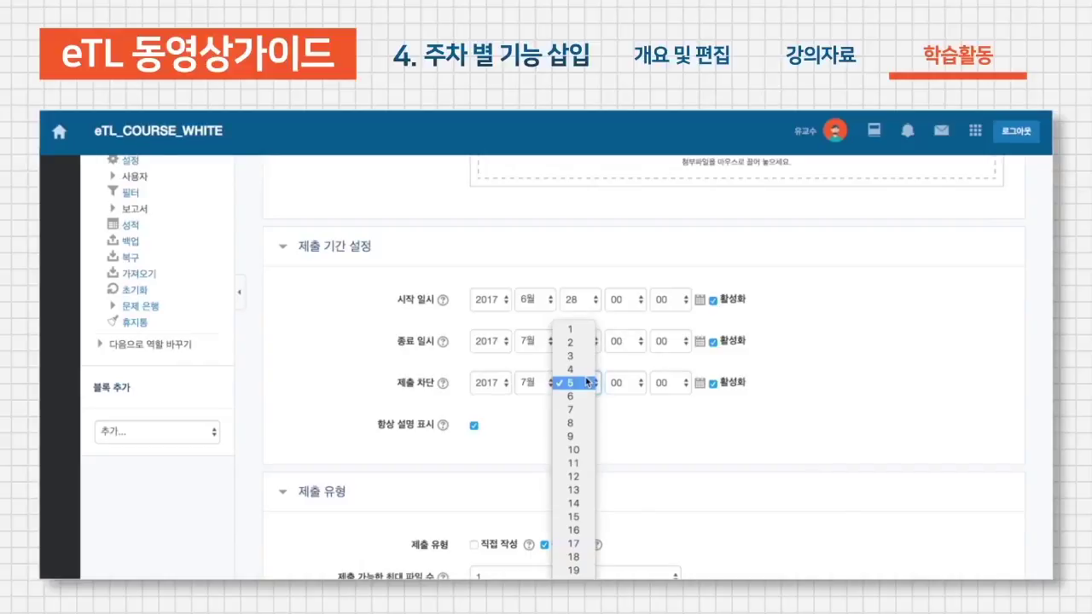
pyautogui.click(575, 413)
pyautogui.click(599, 409)
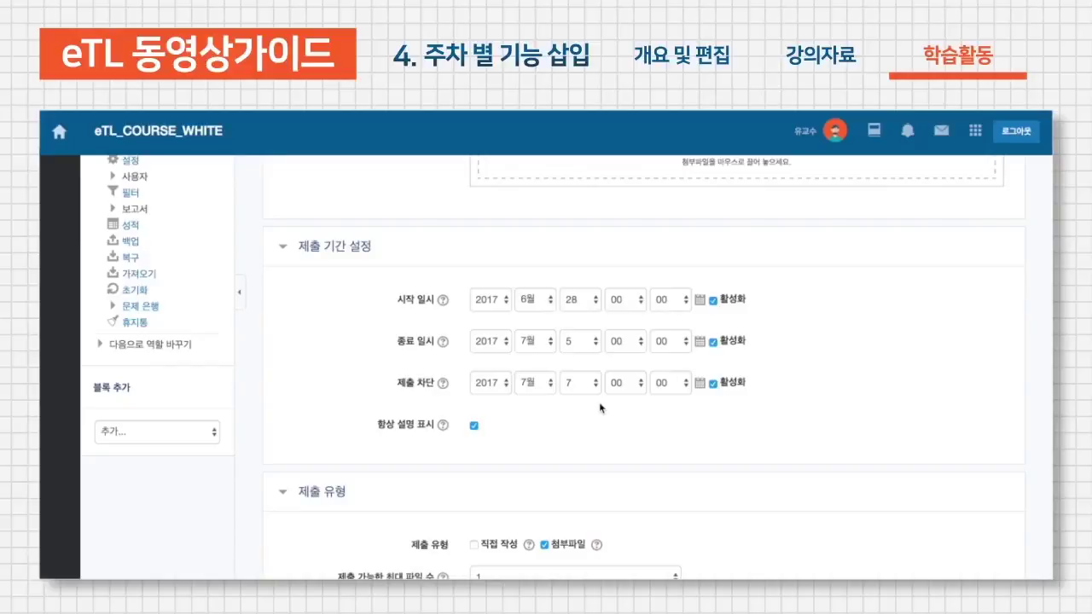
pyautogui.click(585, 392)
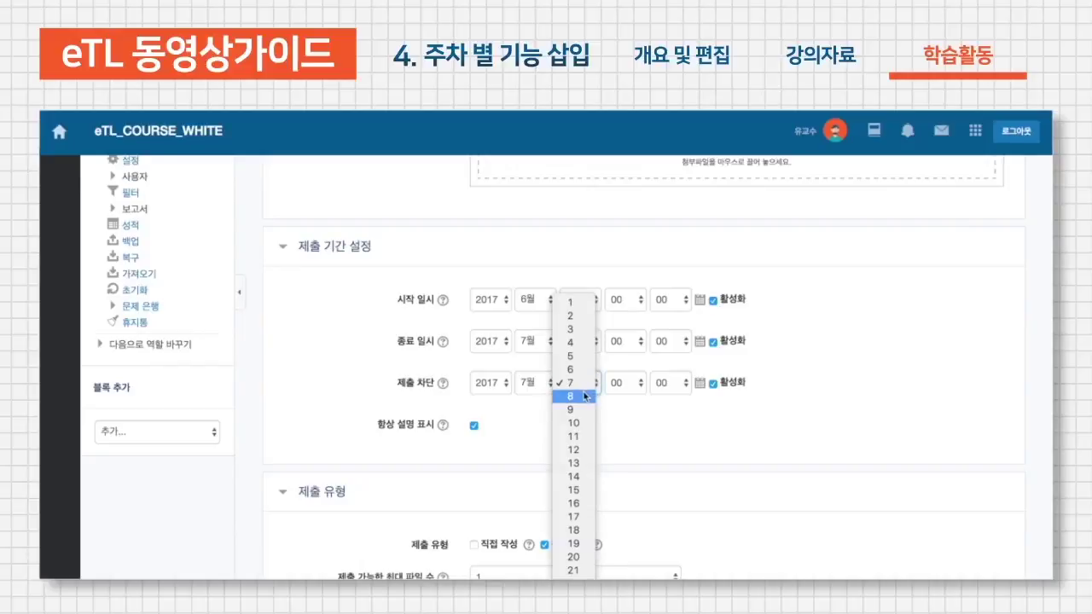
pyautogui.click(587, 396)
# Set the submission cut-off time (제출 차단) to 23:59
pyautogui.click(609, 389)
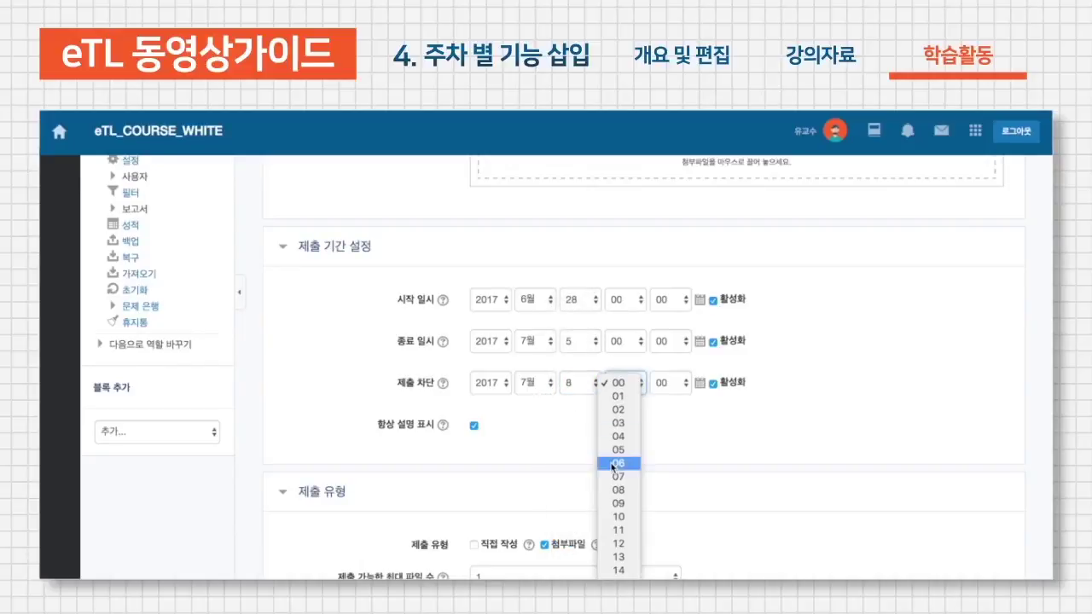
pyautogui.click(620, 569)
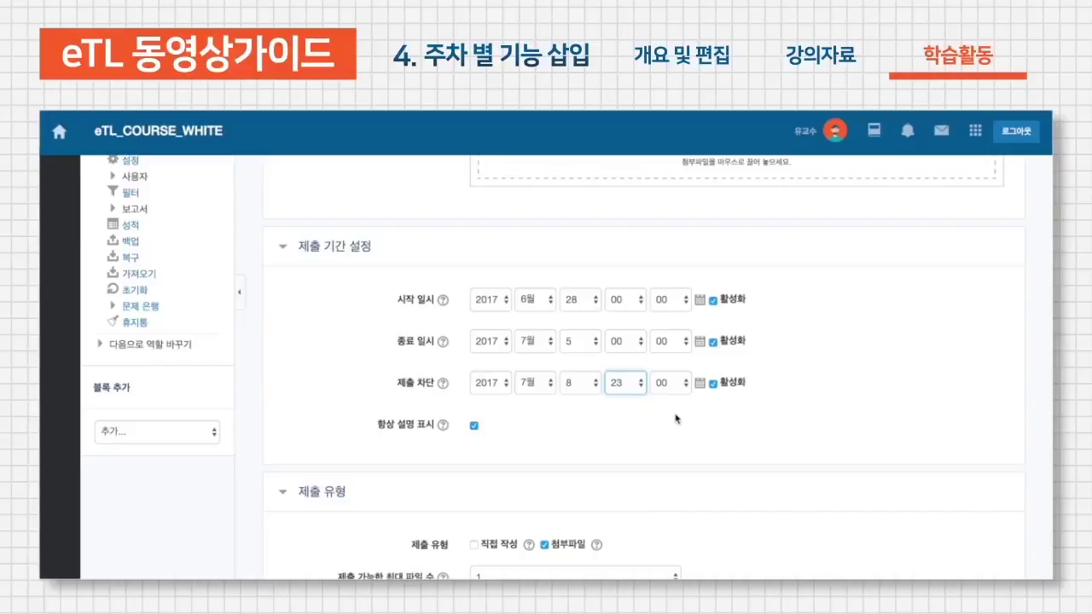
pyautogui.click(668, 383)
pyautogui.scroll(-5, 664, 512)
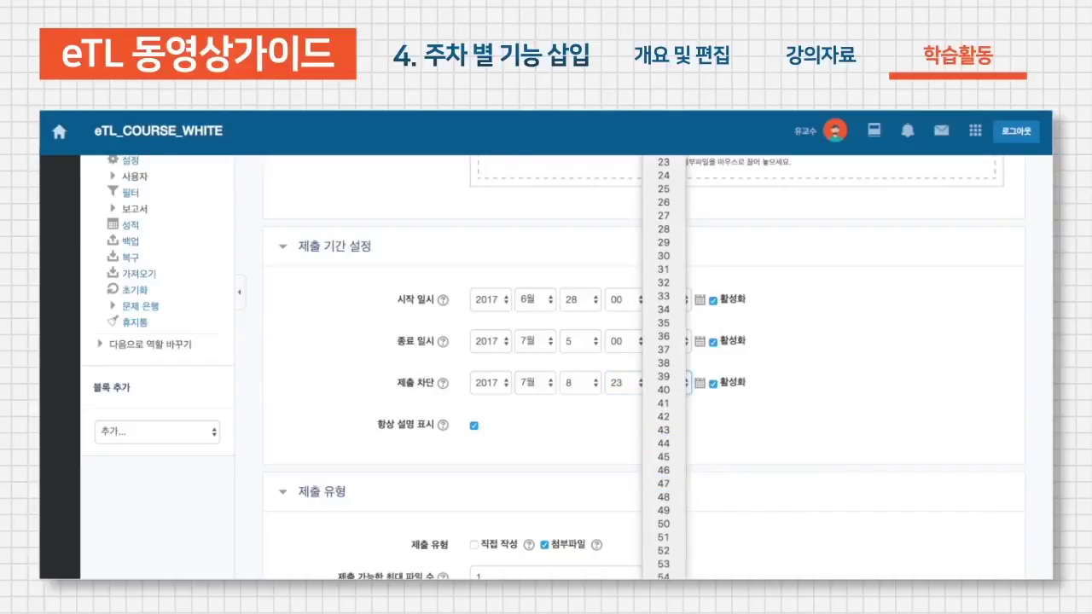
pyautogui.scroll(-2, 663, 511)
pyautogui.click(663, 517)
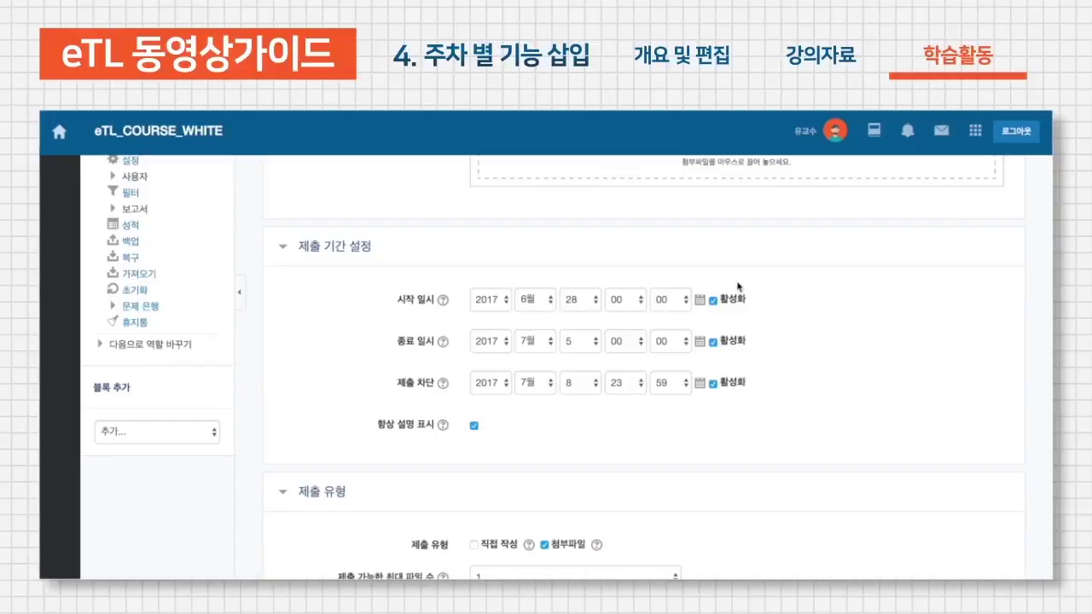
# Review the assignment's submission period, submission type, team submission and plagiarism check (표절검사) settings
pyautogui.scroll(-10, 675, 341)
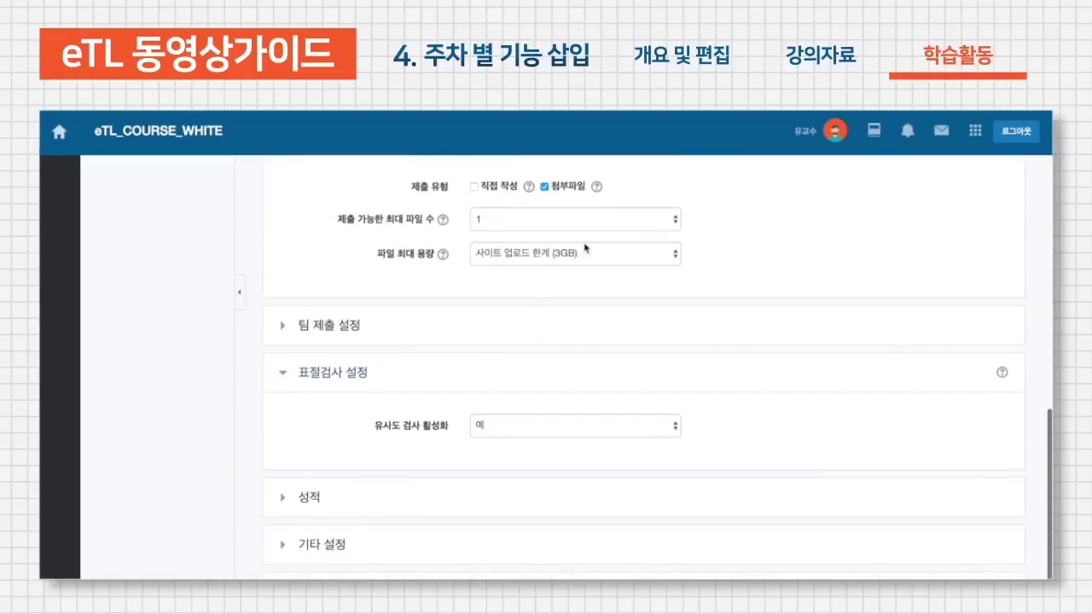
pyautogui.scroll(18, 511, 207)
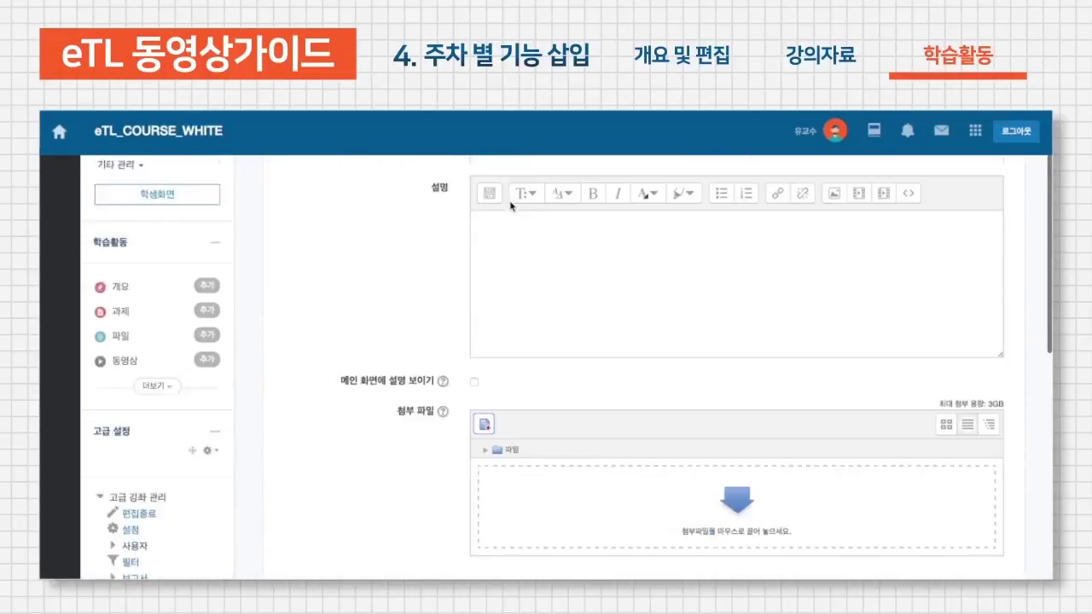
pyautogui.scroll(-8, 492, 307)
pyautogui.scroll(-1, 481, 426)
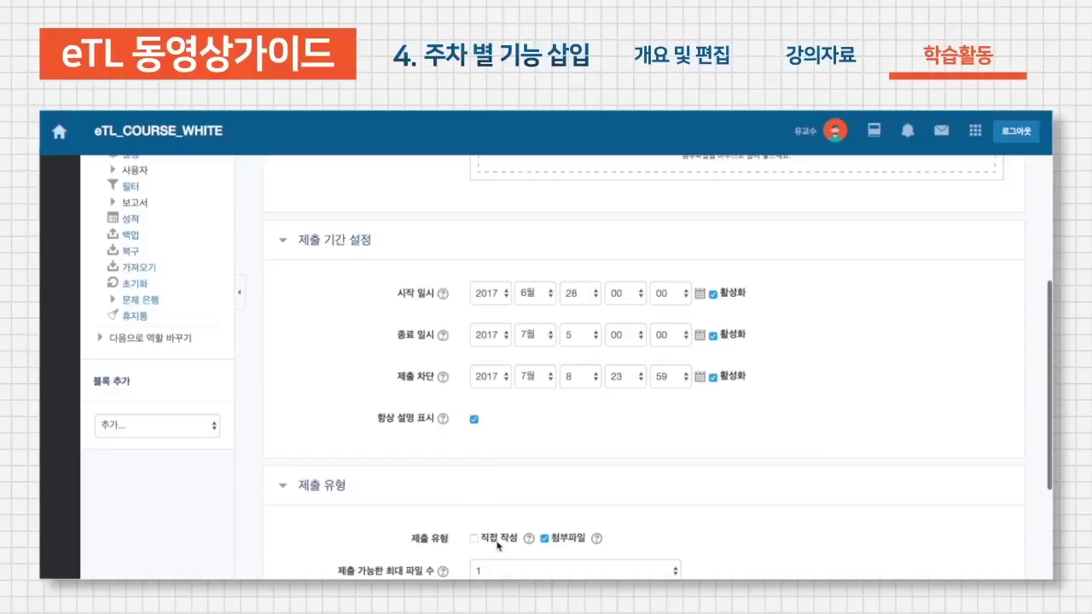
pyautogui.scroll(-4, 586, 537)
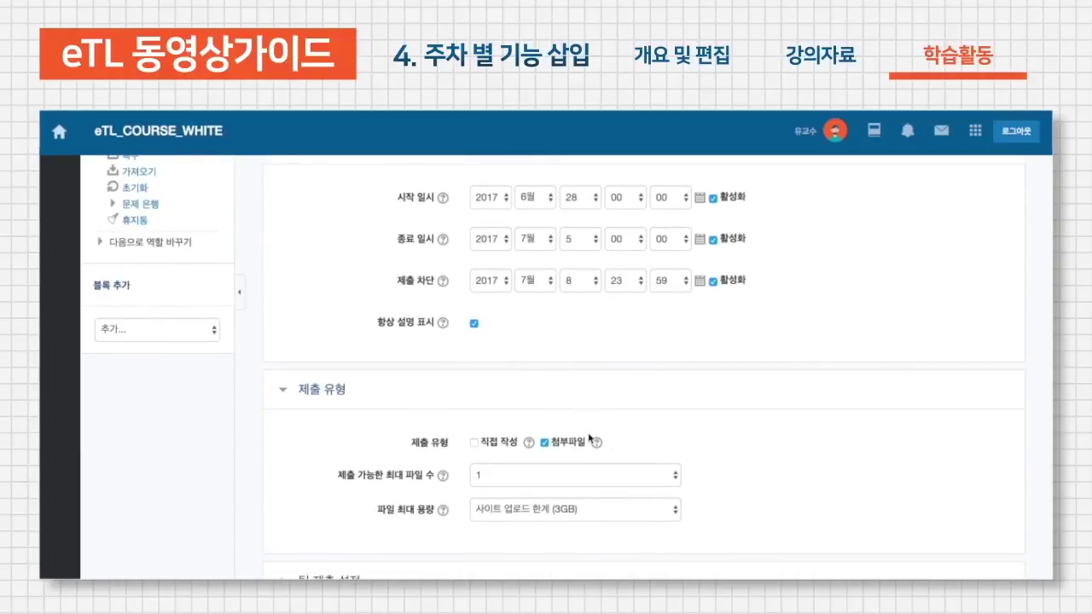
pyautogui.scroll(-5, 592, 440)
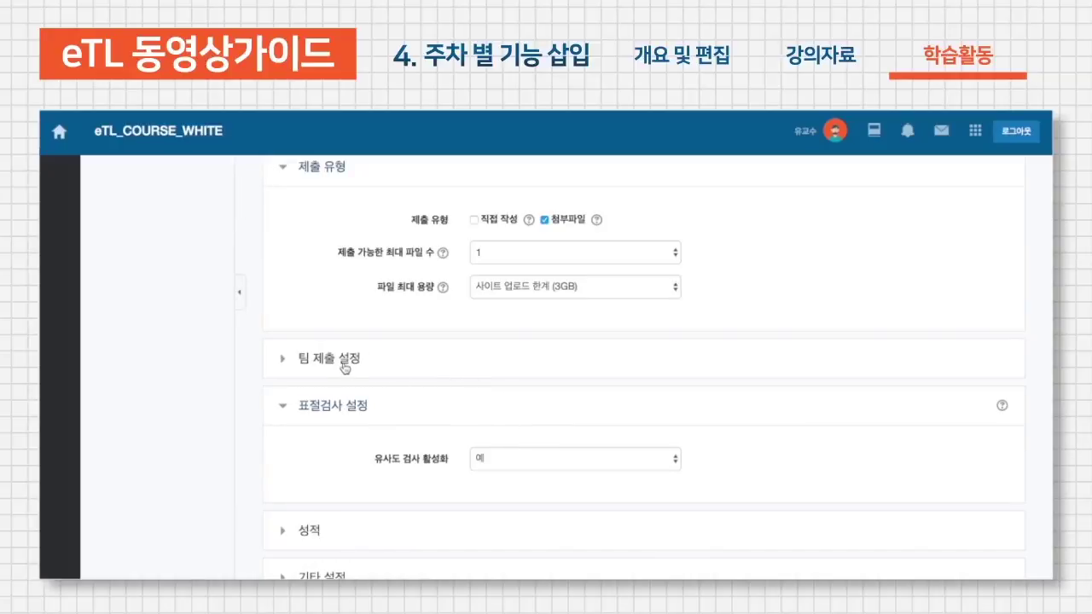
pyautogui.scroll(-3, 324, 490)
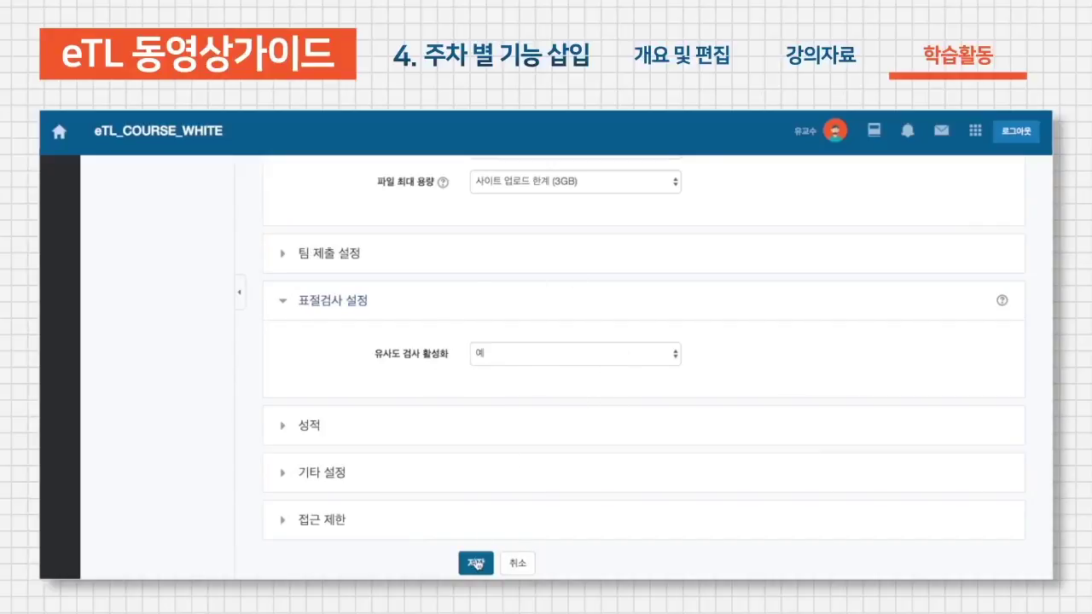
# Set the assignment's maximum grade (최고 점수) to 20 and save the assignment
pyautogui.click(492, 442)
pyautogui.scroll(-2, 492, 443)
pyautogui.click(544, 411)
pyautogui.doubleClick(544, 411)
pyautogui.write('20')
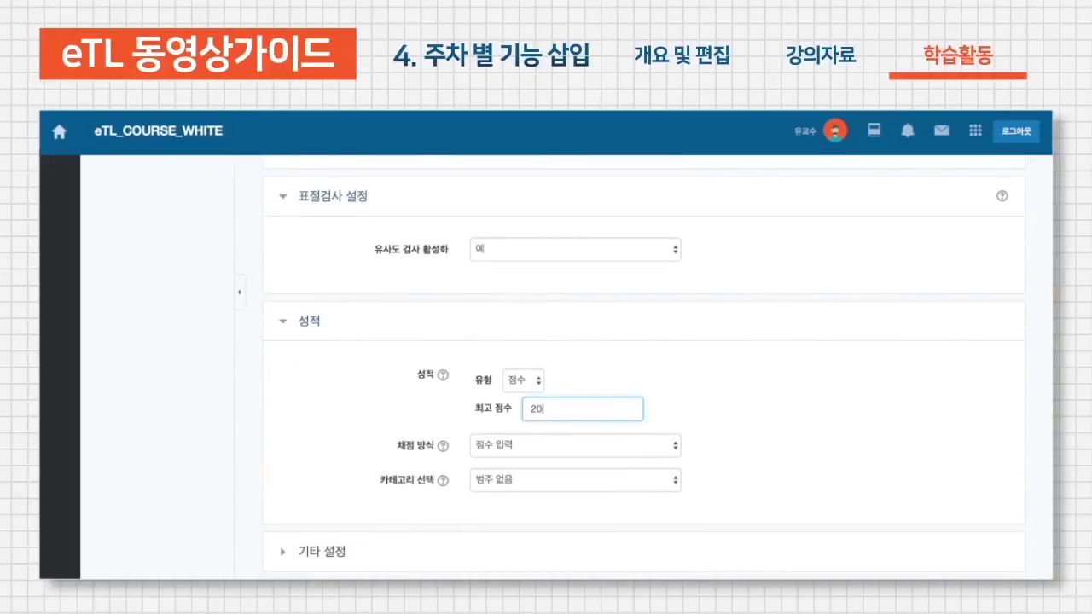
pyautogui.click(295, 398)
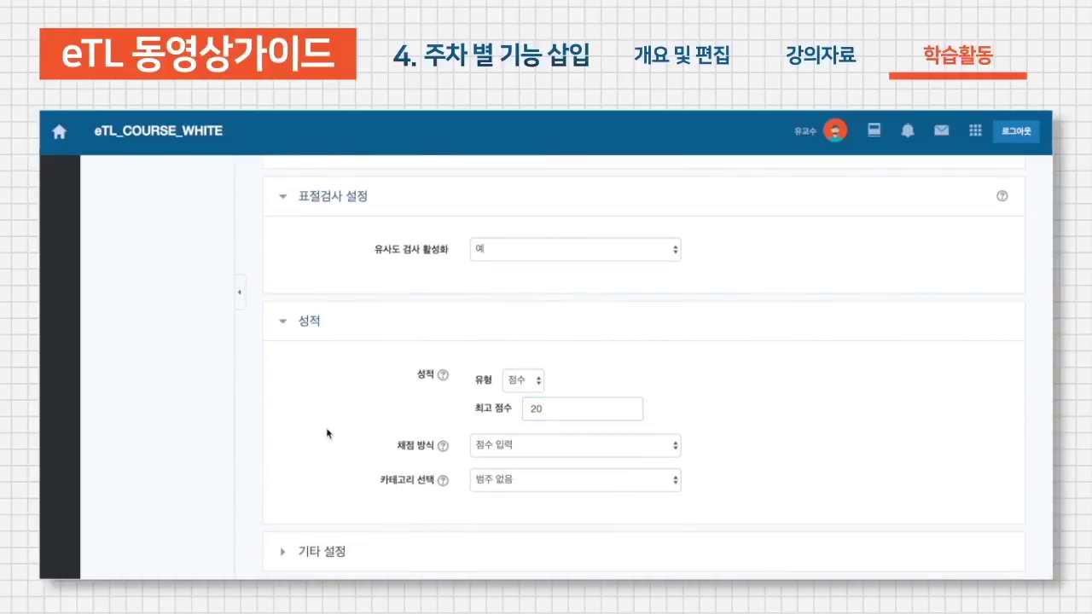
pyautogui.scroll(-3, 384, 461)
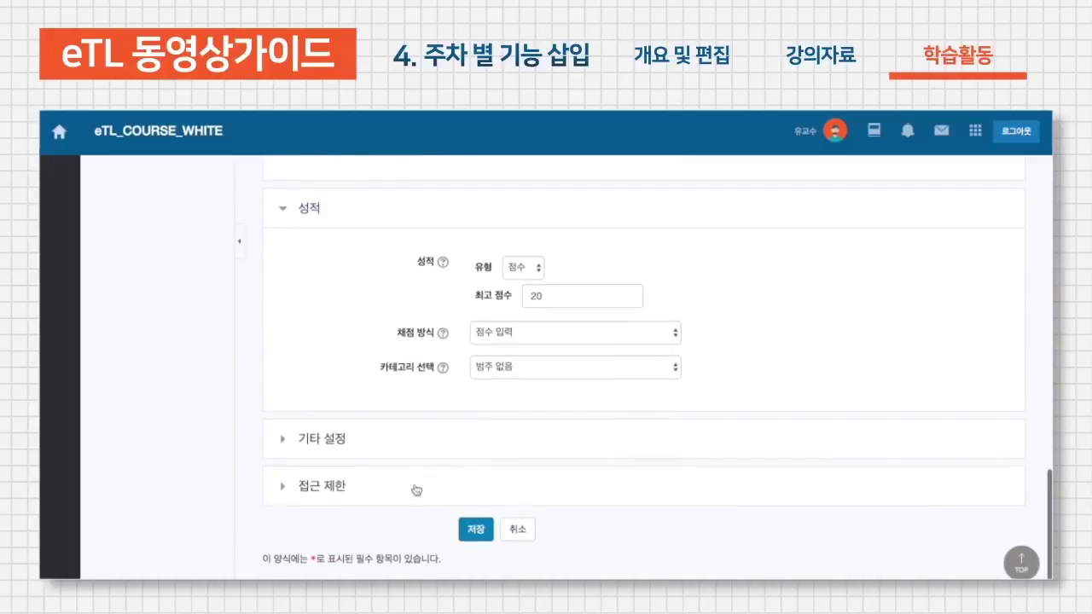
pyautogui.click(475, 530)
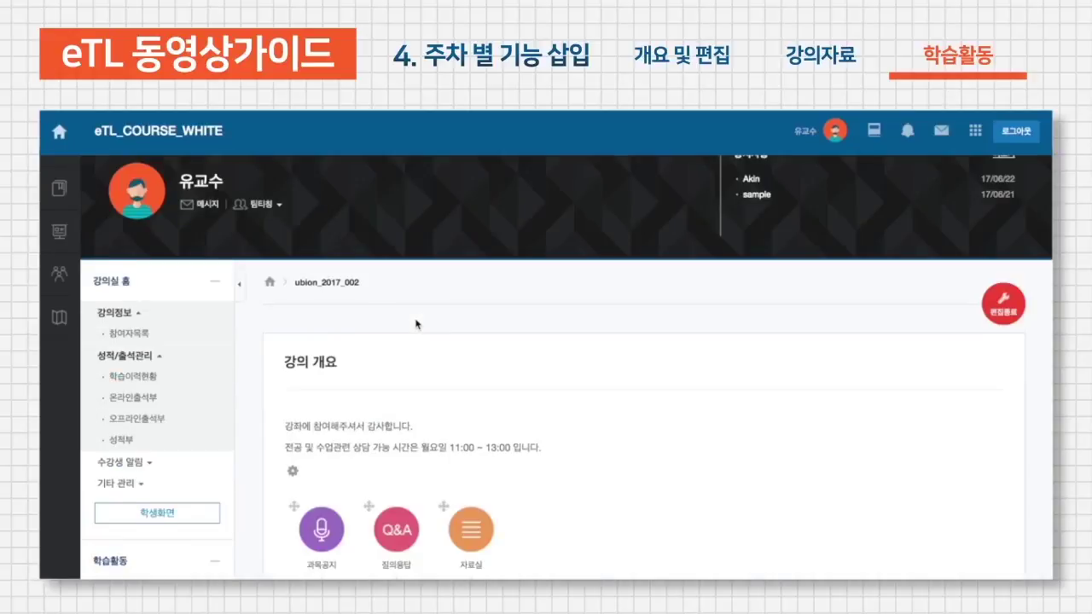
# Open the individual assignment's grading summary and look through its submissions in the assignment evaluation (과제 평가)
pyautogui.scroll(-10, 417, 325)
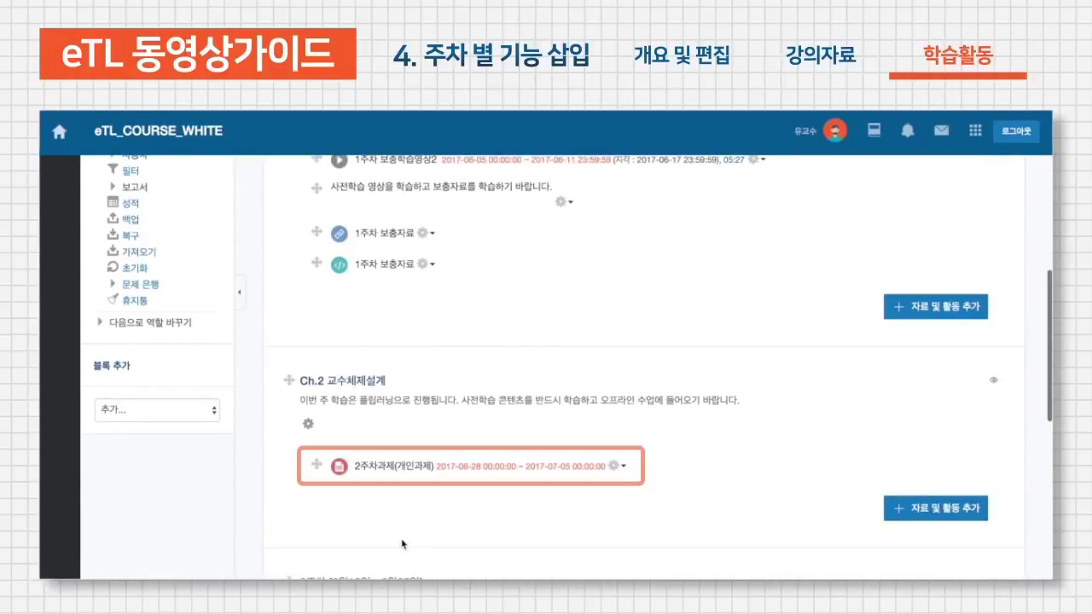
pyautogui.click(376, 468)
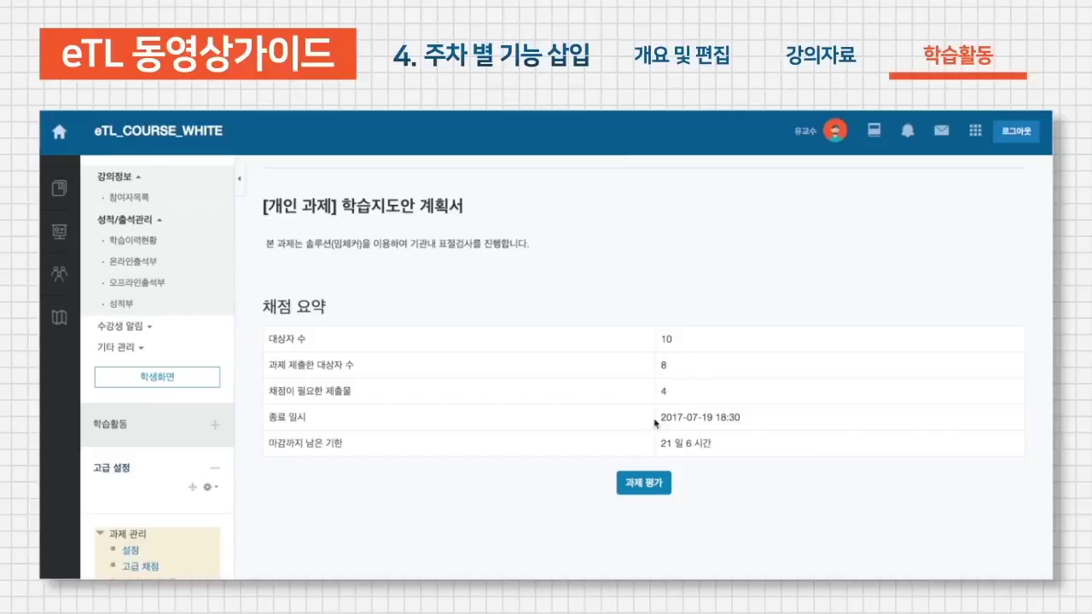
pyautogui.click(628, 492)
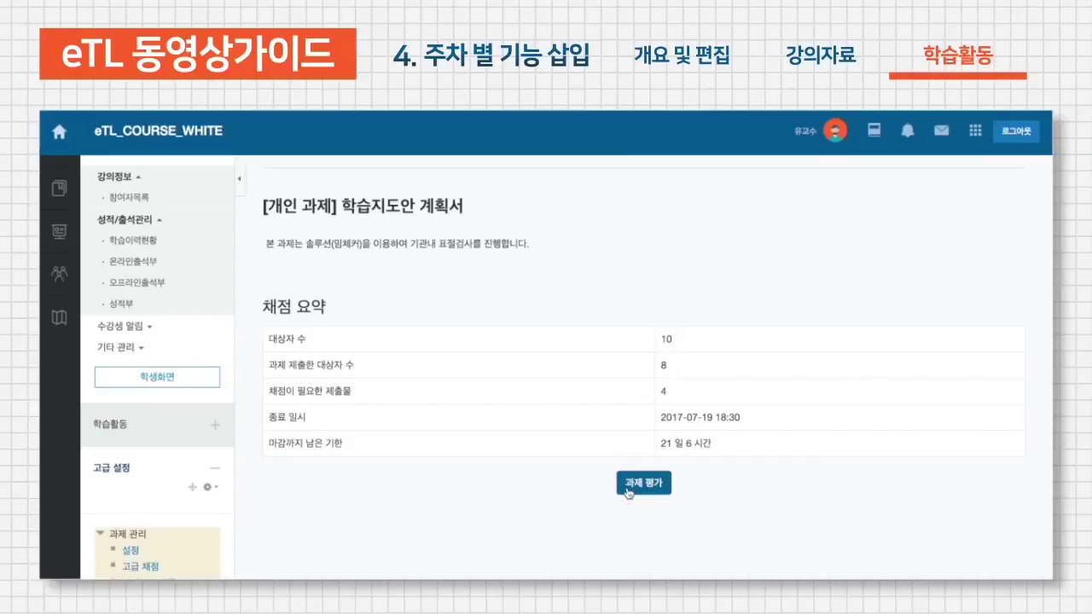
pyautogui.scroll(-15, 566, 304)
pyautogui.scroll(10, 565, 304)
pyautogui.scroll(10, 565, 305)
pyautogui.scroll(-2, 655, 428)
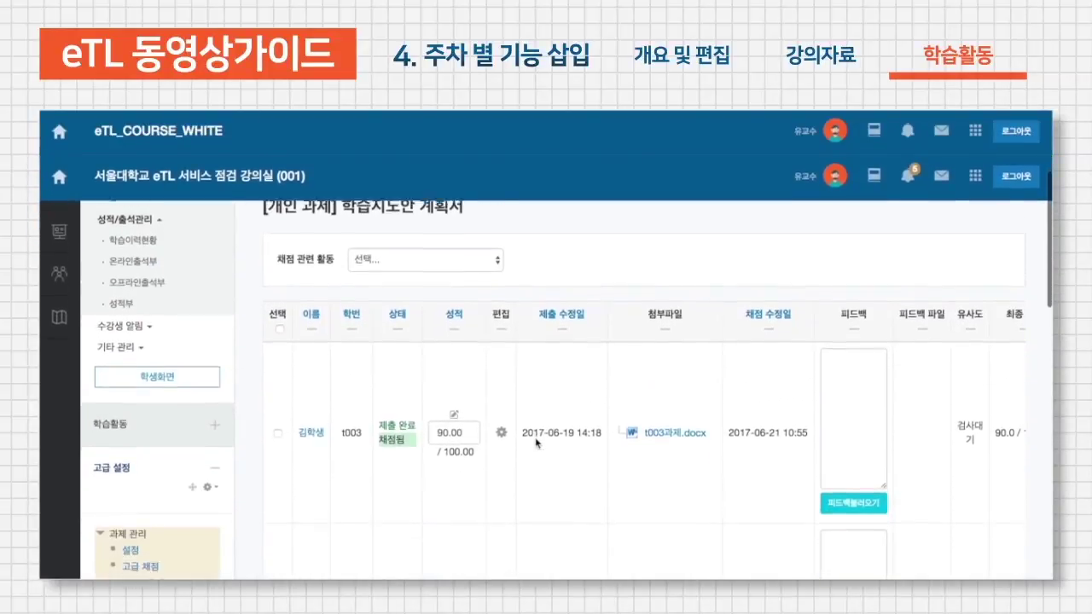
# Download all submissions (모든 과제 다운로드) of 학습지도안 계획서 and open the downloaded folder
pyautogui.click(397, 225)
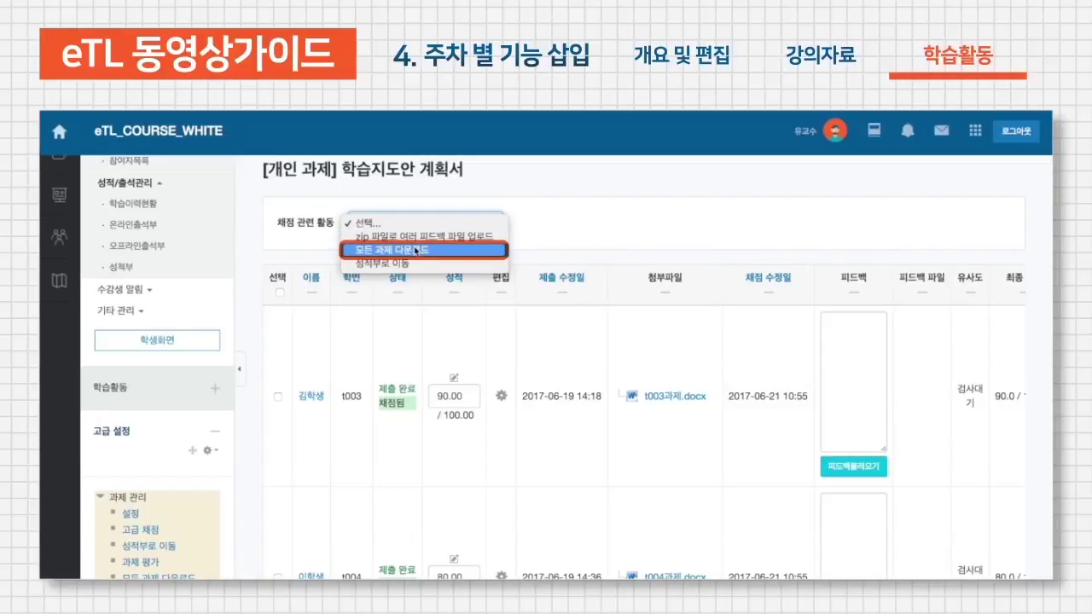
pyautogui.click(415, 250)
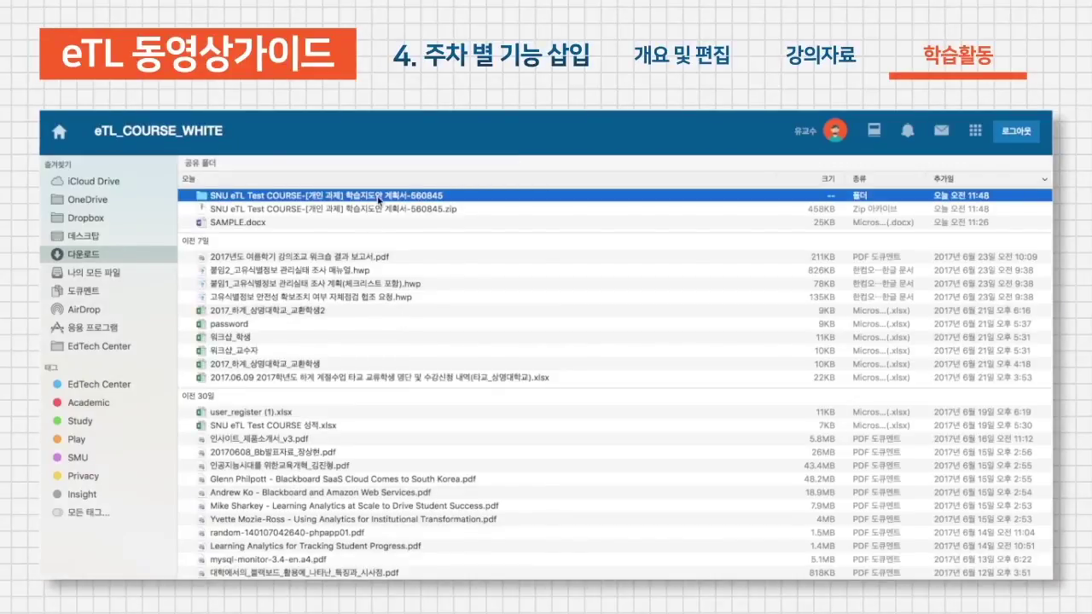
pyautogui.doubleClick(377, 198)
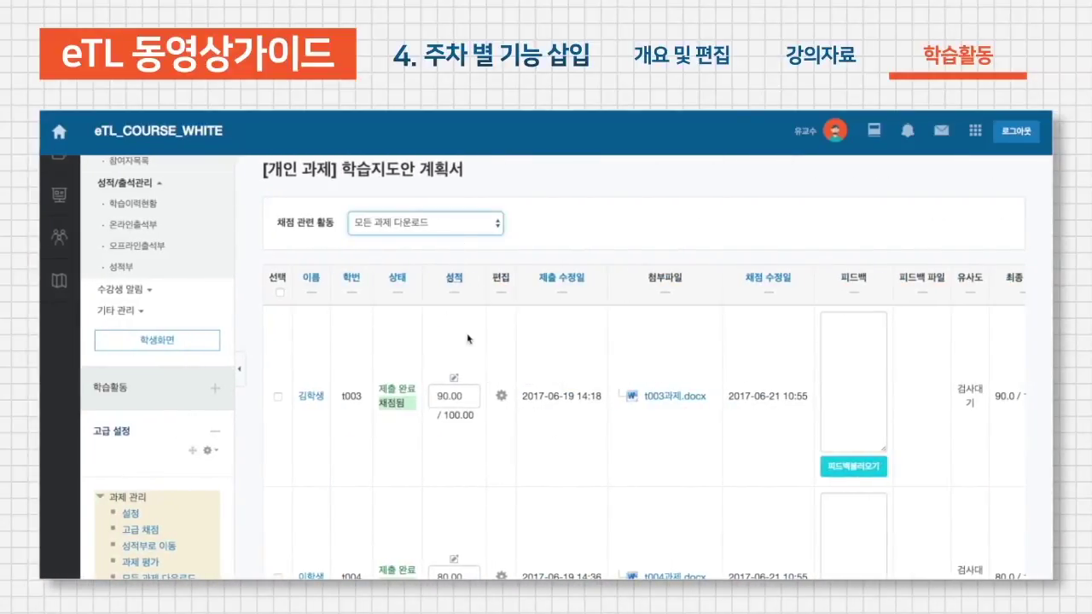
# Turn off quick grading (빠른 채점) in the grading options of the submissions list
pyautogui.click(513, 365)
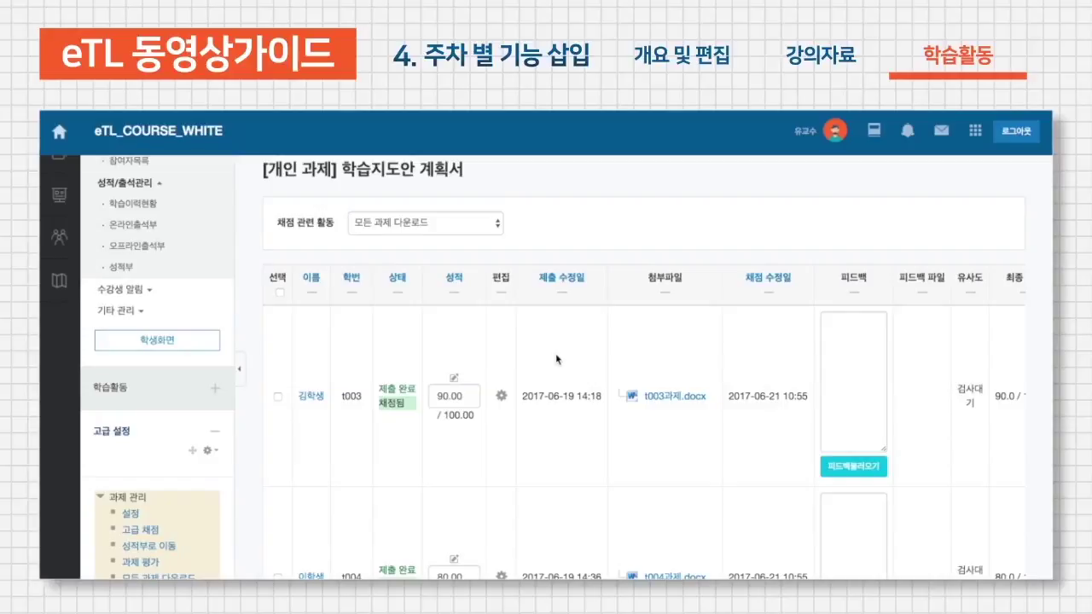
pyautogui.scroll(-10, 512, 339)
pyautogui.scroll(-10, 509, 325)
pyautogui.click(474, 502)
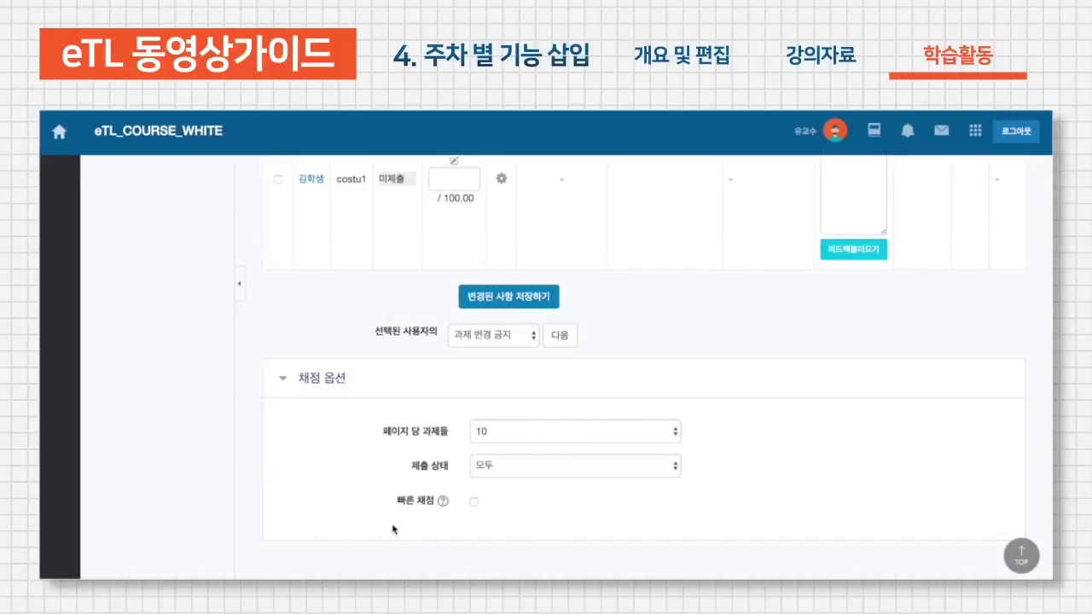
# Open the individual grading page of the first ungraded student in 학습지도안 계획서 and go to the score (점수) field
pyautogui.scroll(10, 405, 213)
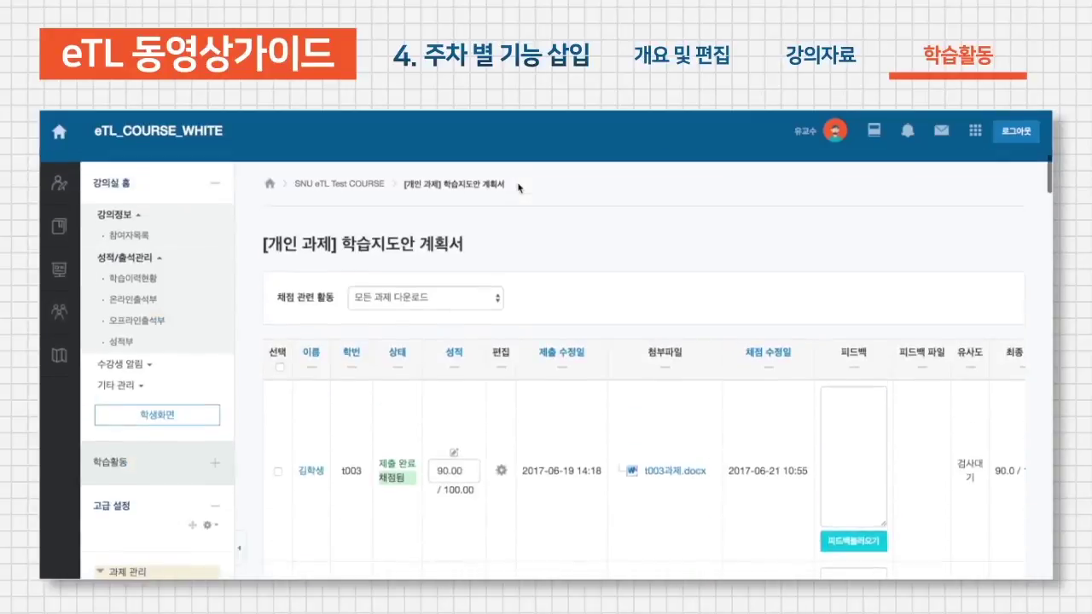
pyautogui.scroll(-1, 518, 188)
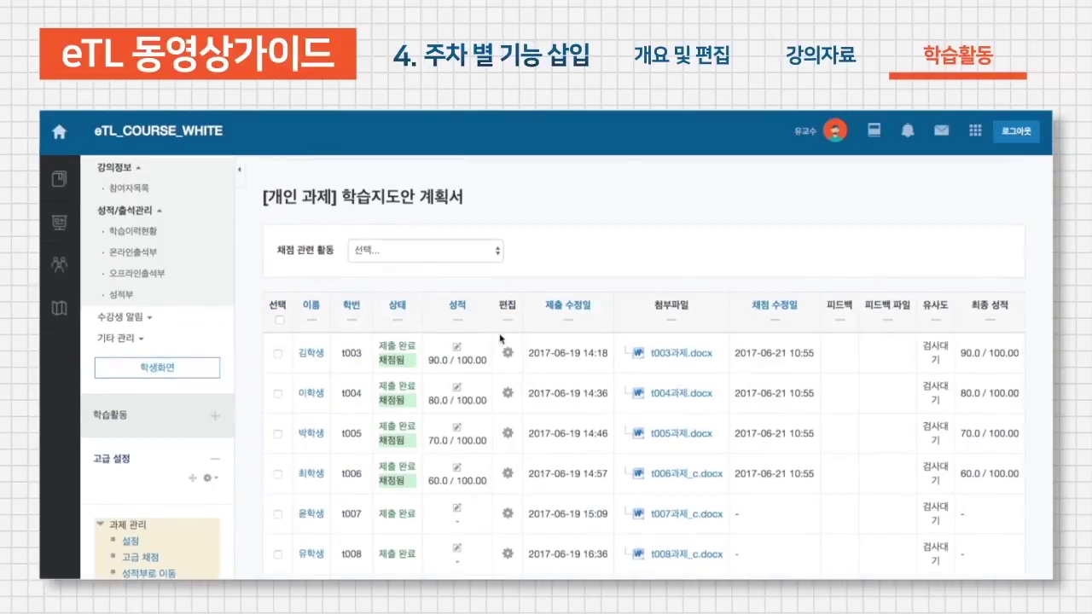
pyautogui.scroll(-1, 501, 338)
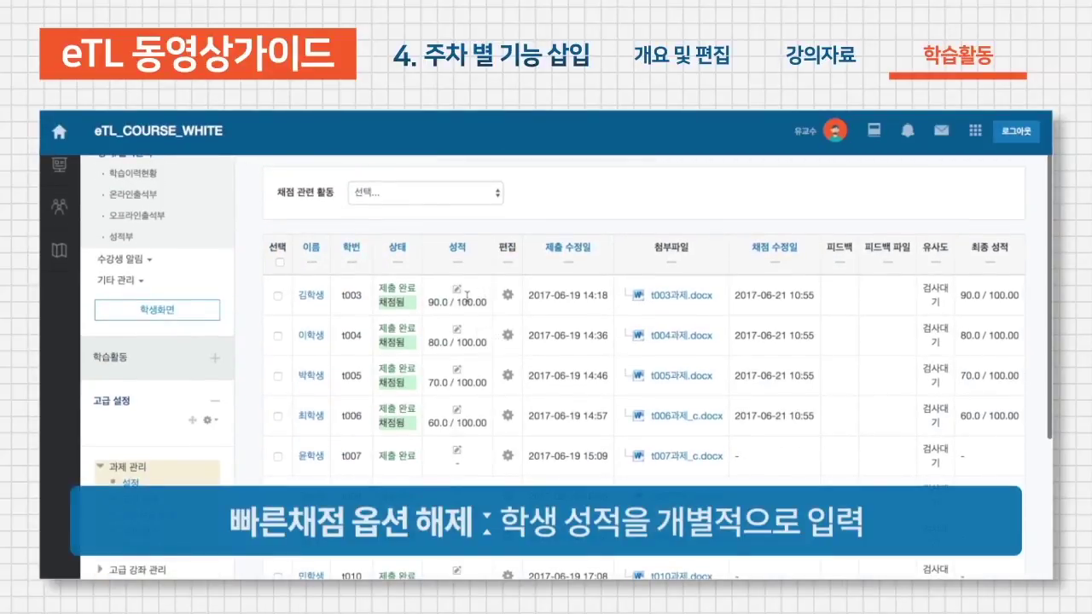
pyautogui.scroll(-1, 466, 296)
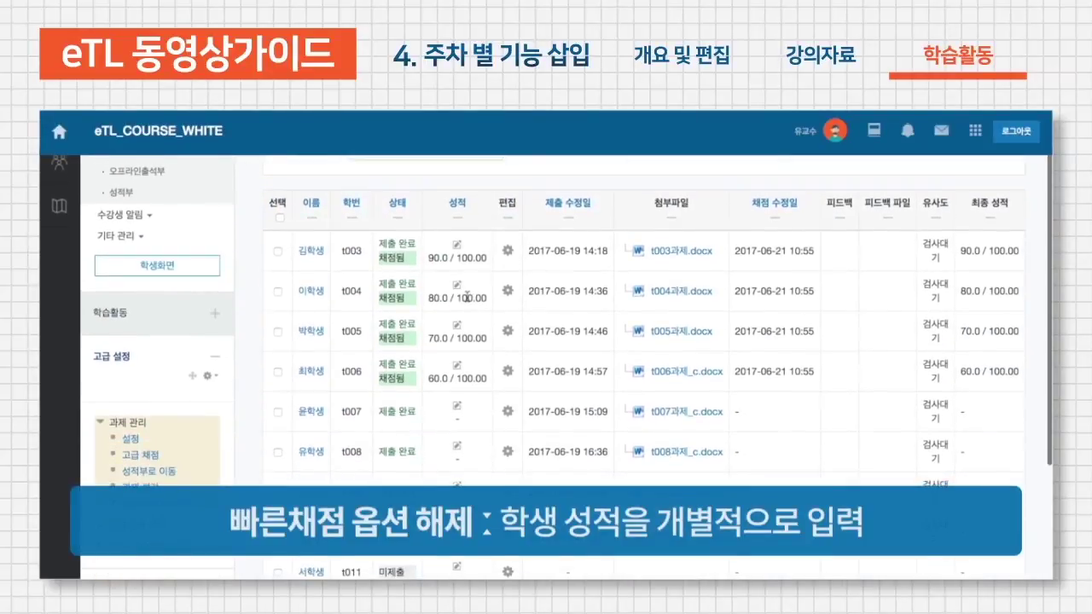
pyautogui.click(457, 406)
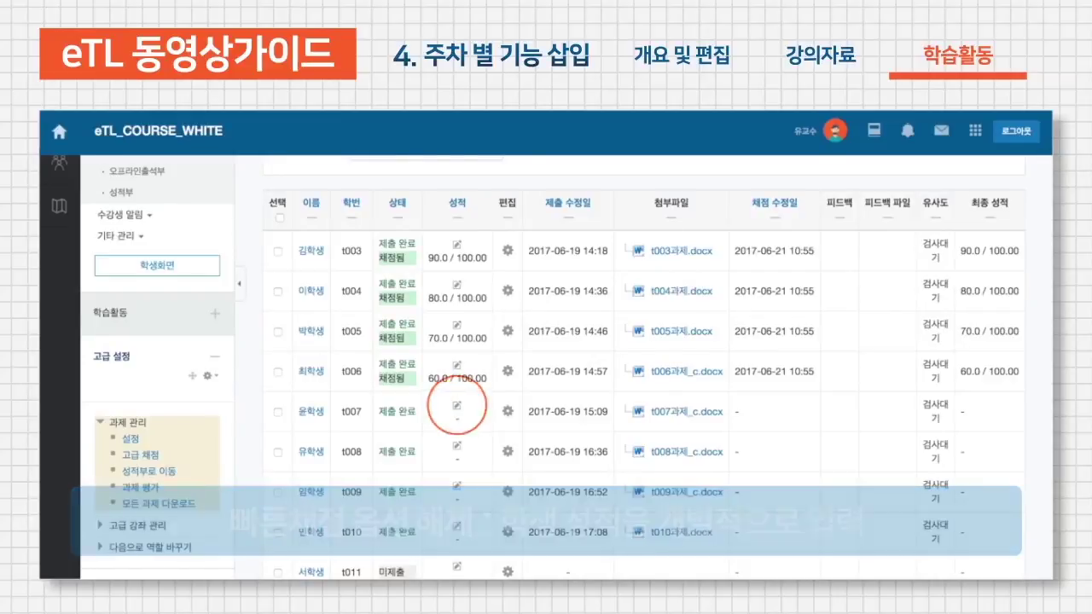
pyautogui.scroll(-5, 594, 299)
pyautogui.scroll(-1, 592, 300)
pyautogui.click(518, 296)
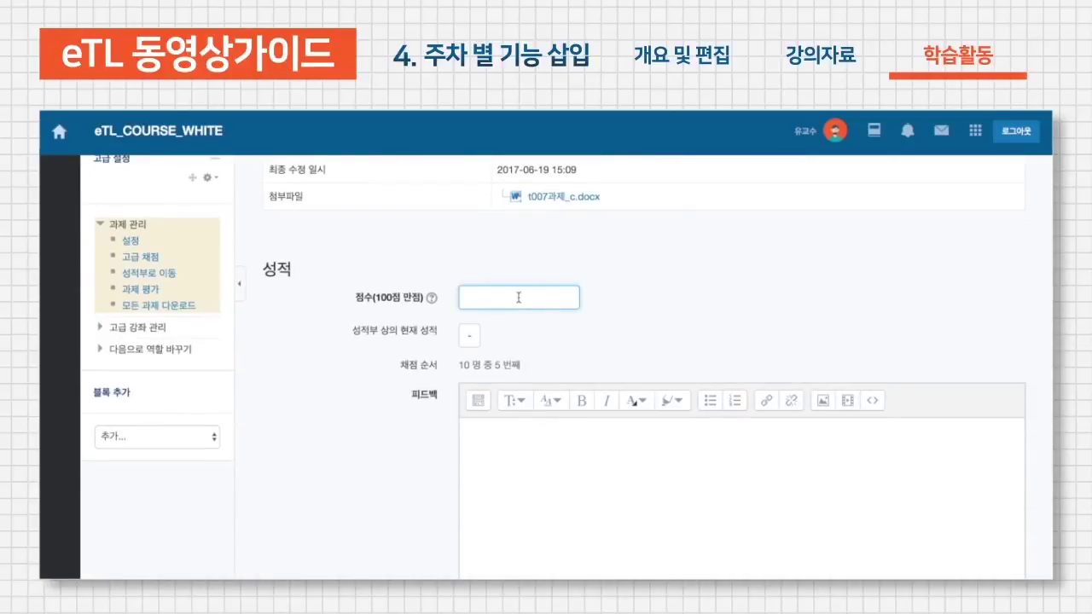
# Open the first student's grading page in 2주차과제(개인과제) and examine its score, feedback (피드백) and feedback file (피드백 파일) fields
pyautogui.scroll(1, 523, 367)
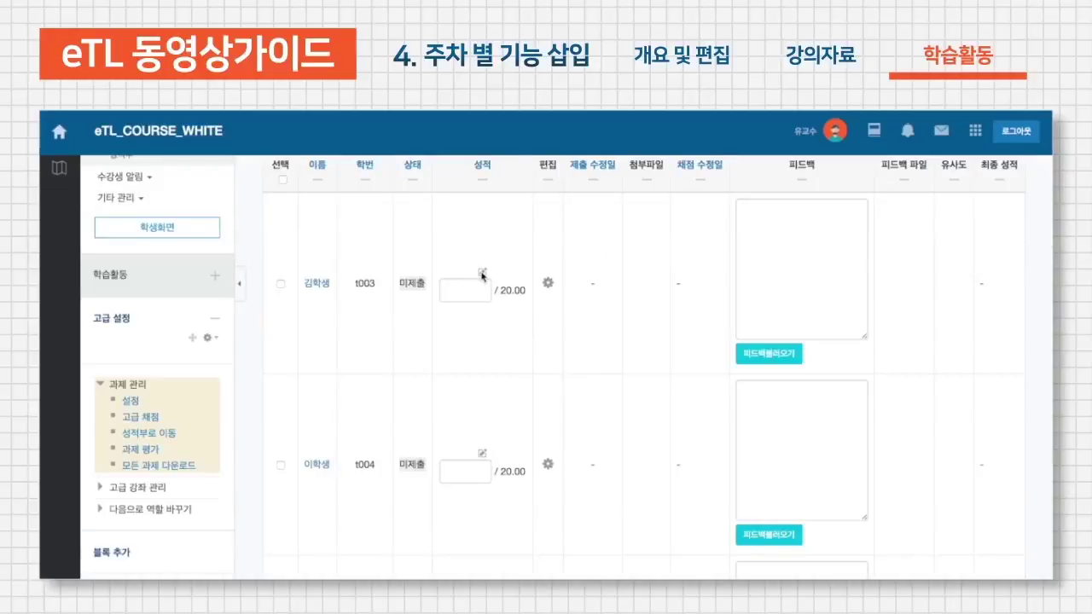
pyautogui.click(482, 273)
pyautogui.scroll(-5, 446, 275)
pyautogui.click(521, 317)
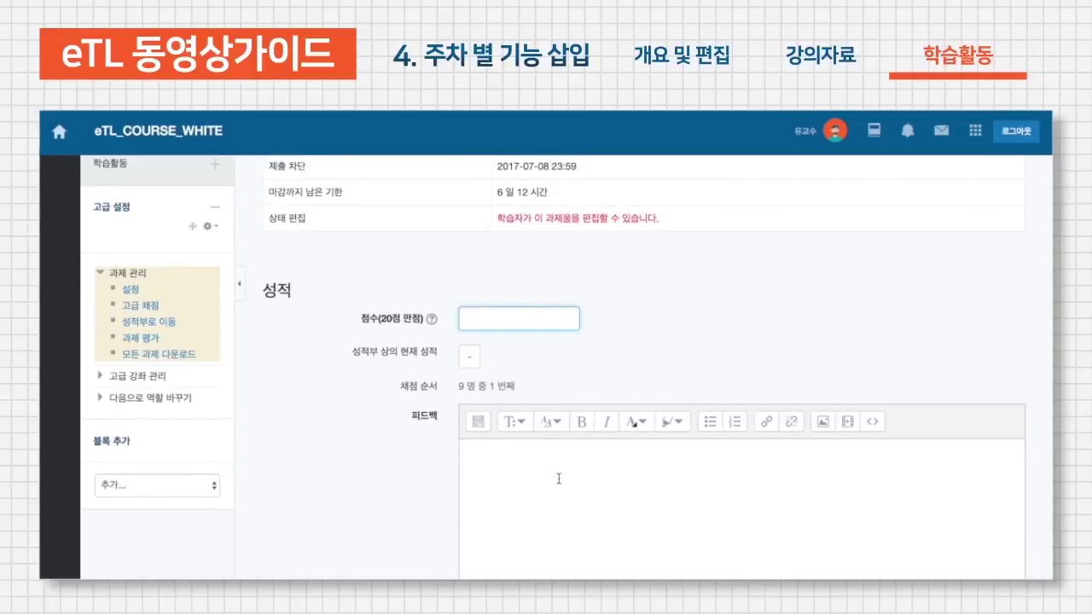
pyautogui.scroll(-5, 558, 475)
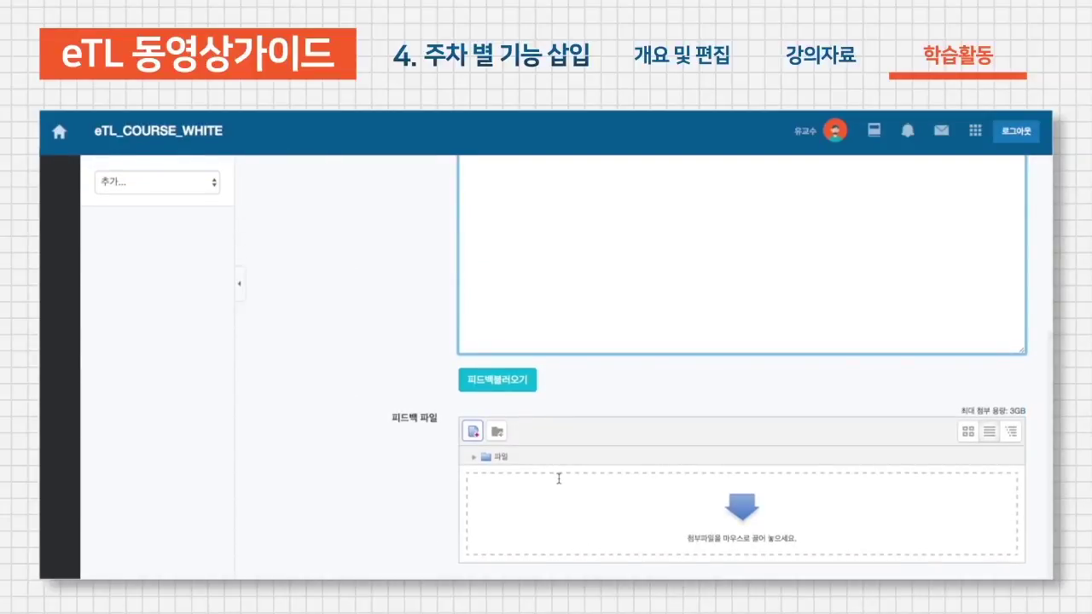
pyautogui.hscroll(-3, 422, 452)
pyautogui.hscroll(-2, 426, 451)
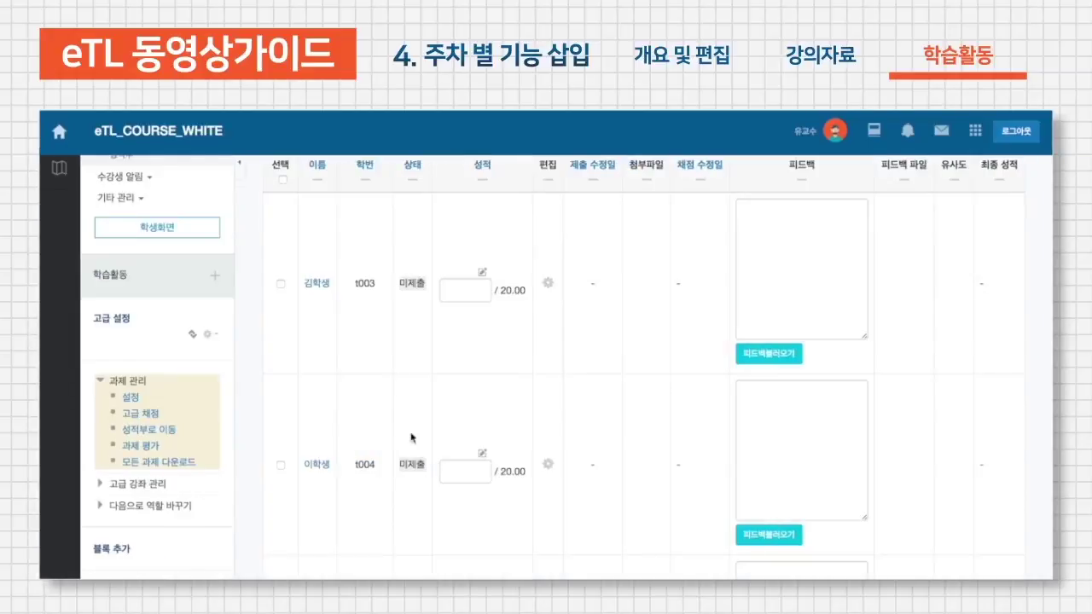
# Turn on quick grading (빠른 채점) for 2주차과제(개인과제) and enter 18, 19, 20 and 17 as the first four students' grades
pyautogui.scroll(-10, 474, 471)
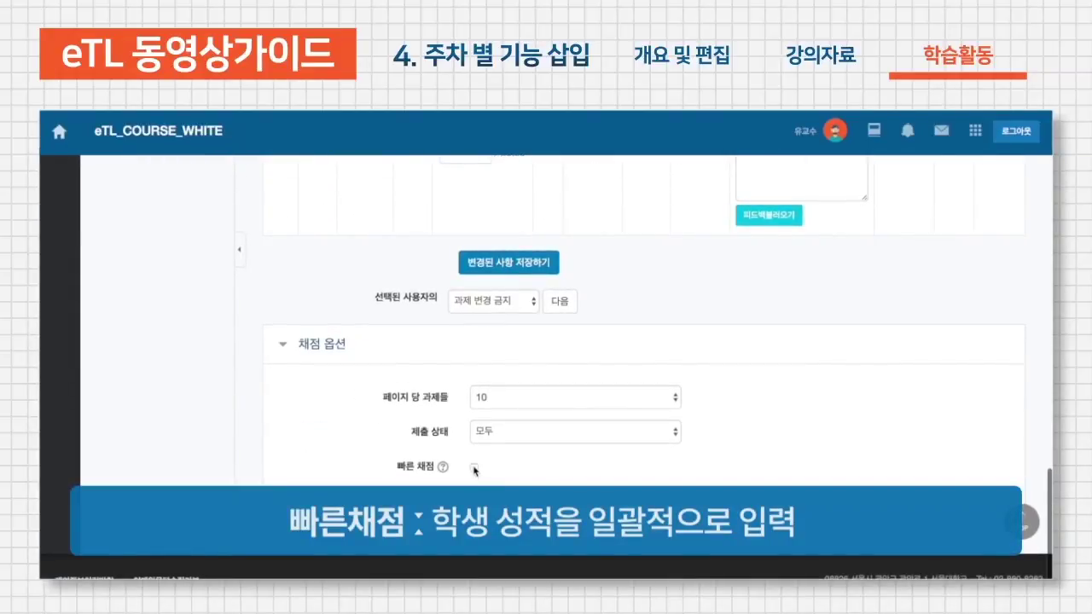
pyautogui.click(474, 468)
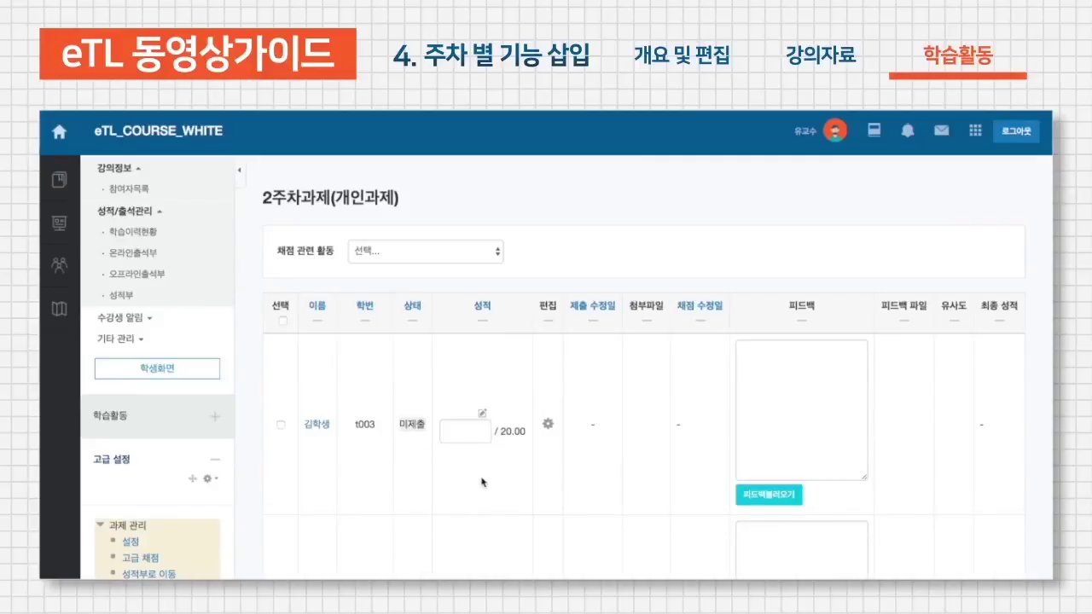
pyautogui.click(461, 435)
pyautogui.write('18')
pyautogui.scroll(-3, 461, 435)
pyautogui.click(472, 366)
pyautogui.write('19')
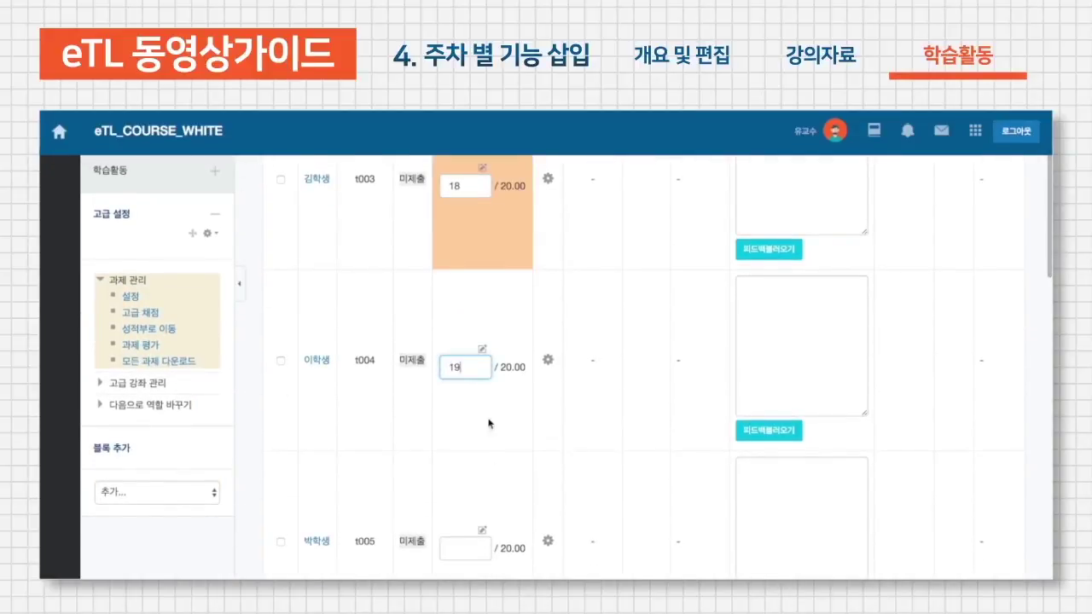
pyautogui.click(462, 547)
pyautogui.write('20')
pyautogui.scroll(-2, 455, 548)
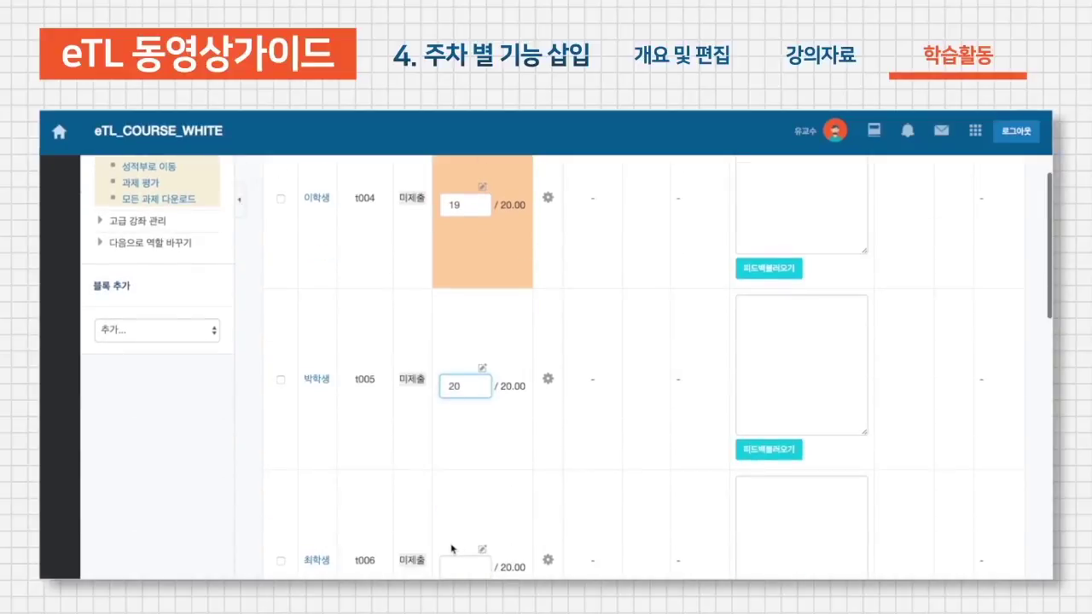
pyautogui.click(448, 568)
pyautogui.write('17')
# Save the quick grading changes (변경된 사항 저장하기) of 2주차과제(개인과제) and return to the submissions list
pyautogui.scroll(-10, 449, 573)
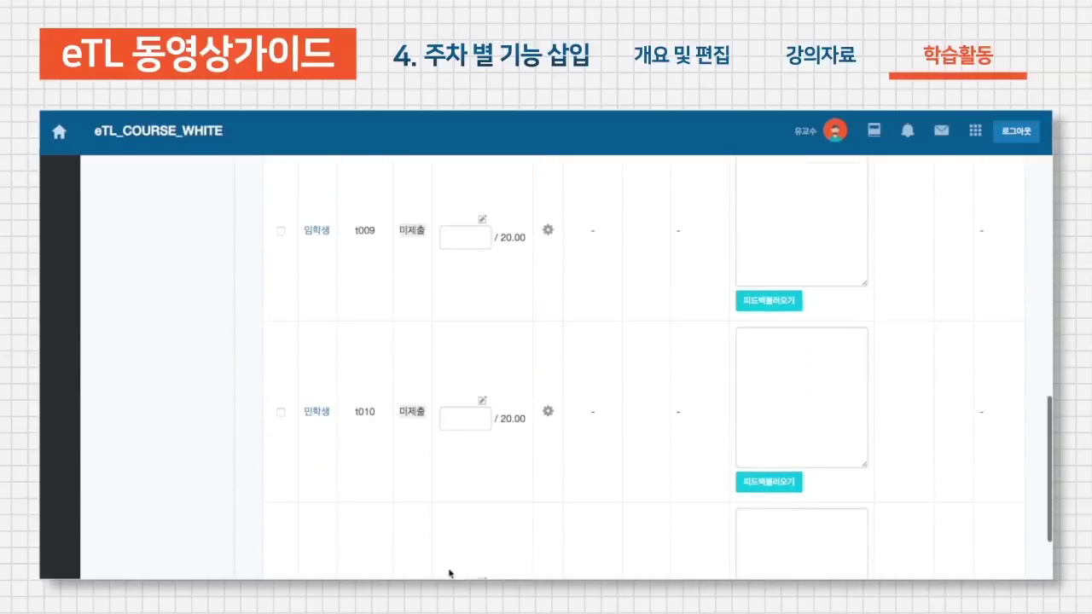
pyautogui.scroll(-5, 483, 443)
pyautogui.scroll(1, 499, 409)
pyautogui.click(512, 298)
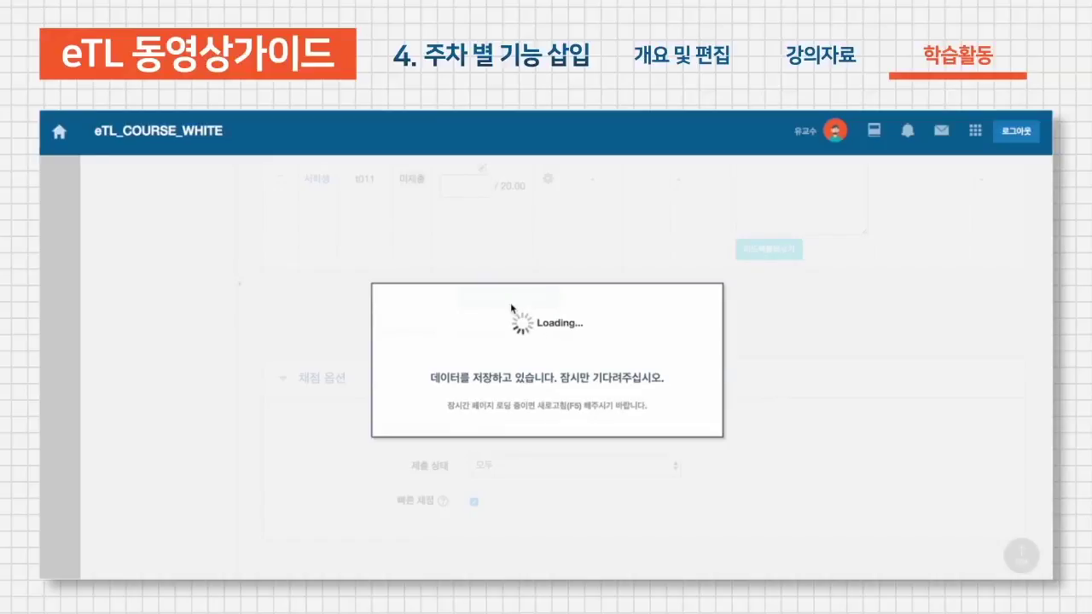
pyautogui.click(631, 320)
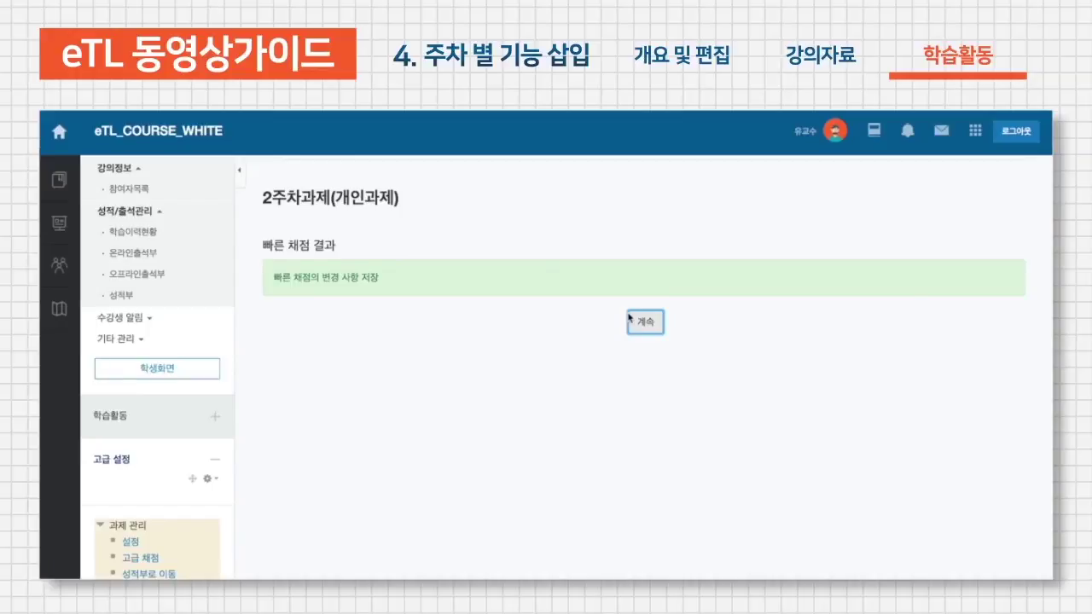
# Look through the saved grades and reopen the assignment evaluation (과제 평가) from the grading summary
pyautogui.hscroll(-2, 358, 168)
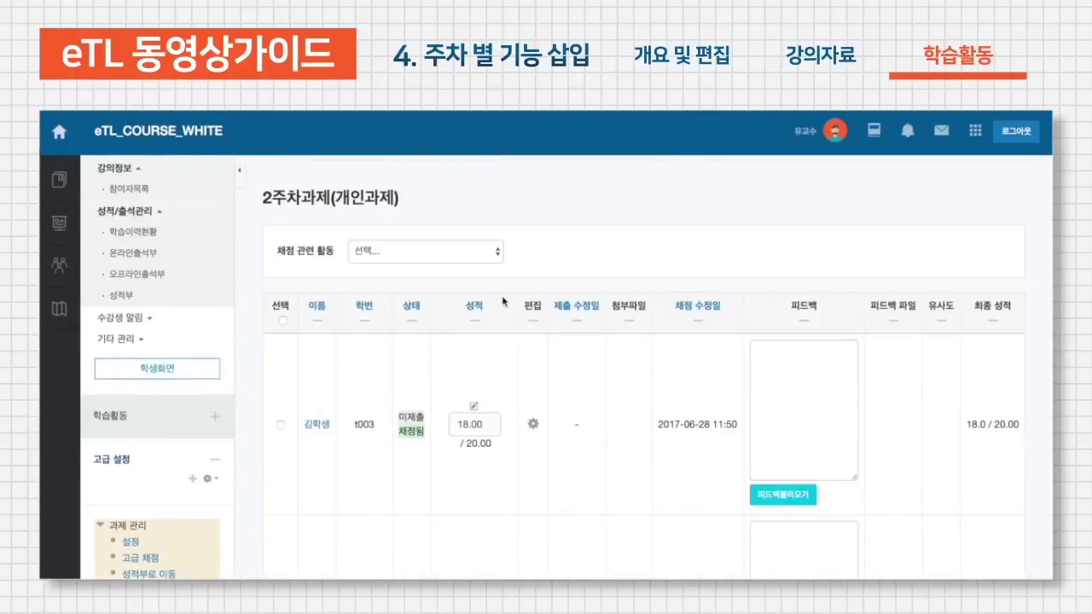
pyautogui.scroll(-10, 503, 308)
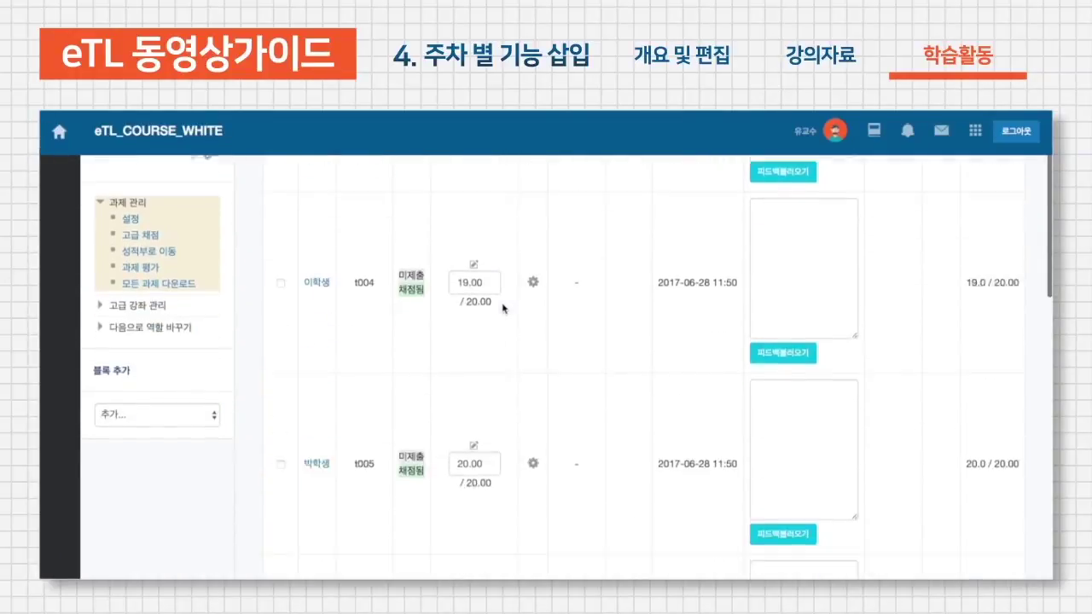
pyautogui.scroll(15, 504, 309)
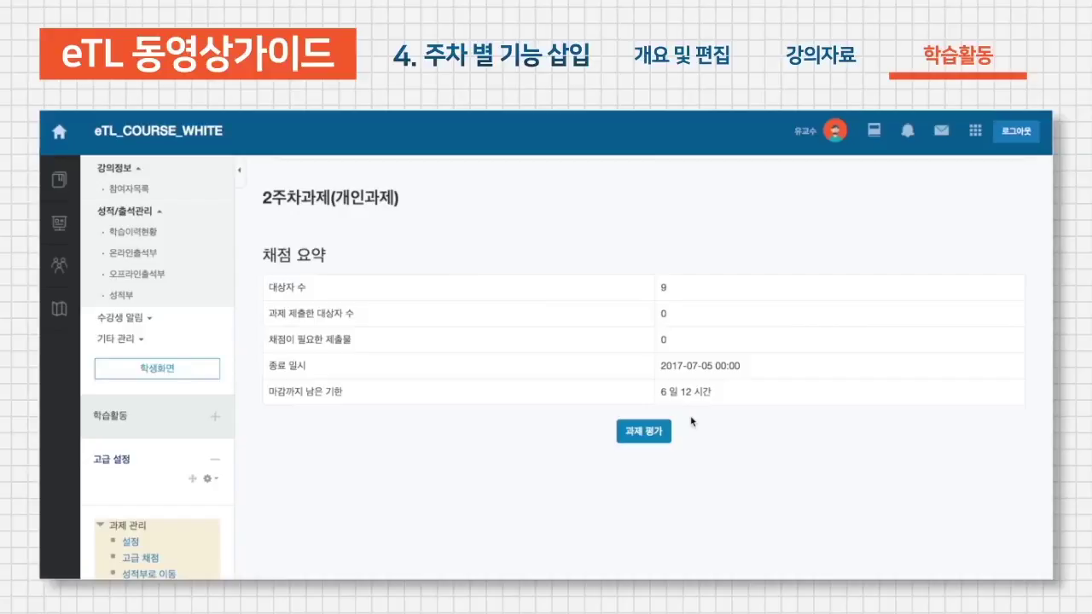
pyautogui.click(634, 431)
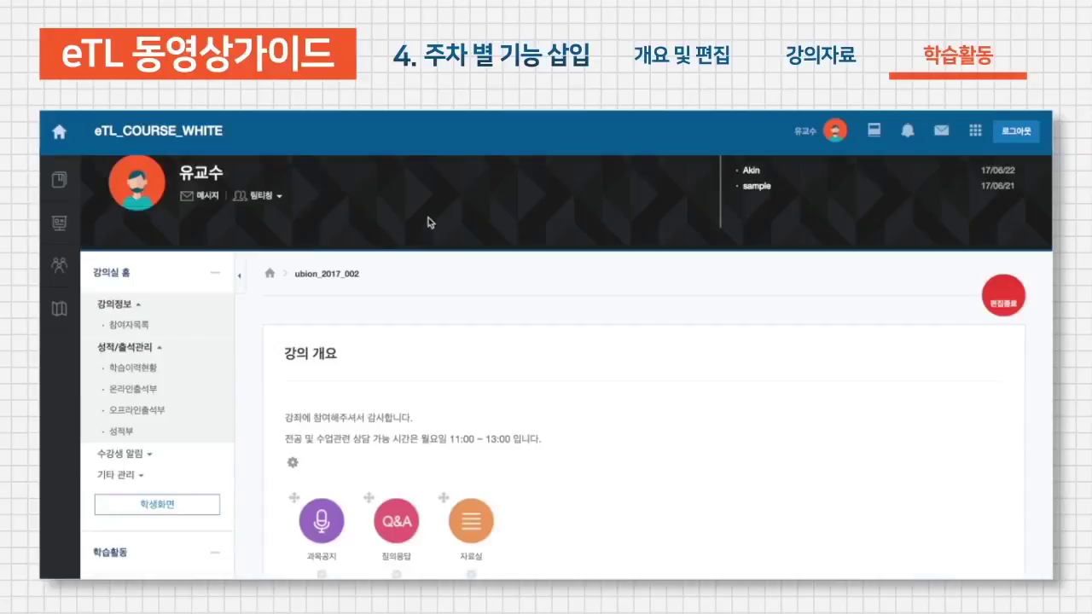
# Start adding a Turnitin assignment (과제(턴잇인)) to the Ch.2 교수체제설계 section of the course
pyautogui.scroll(-5, 444, 234)
pyautogui.scroll(-5, 444, 234)
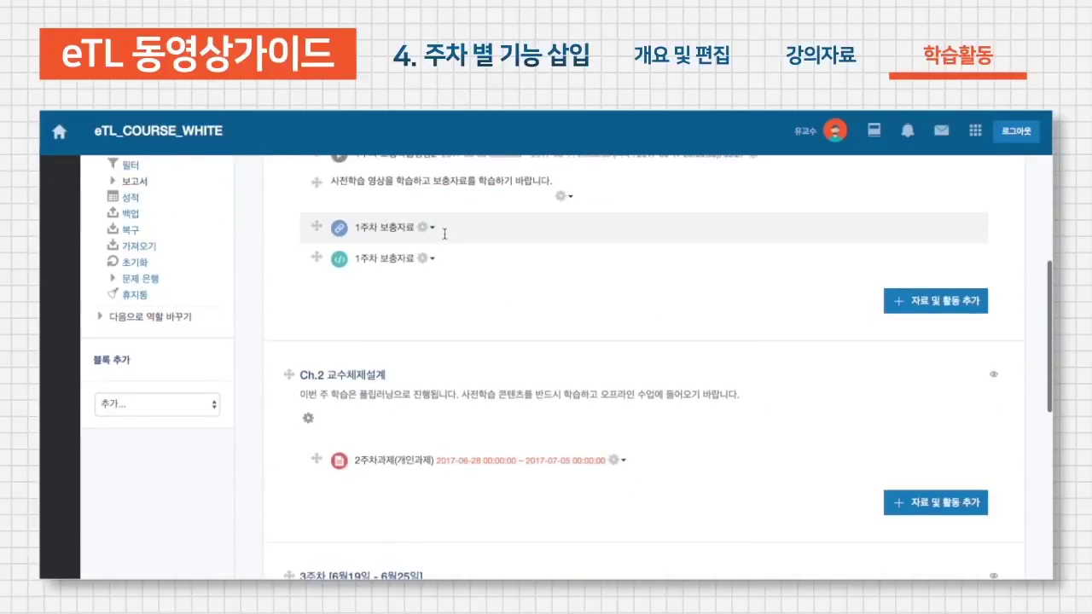
pyautogui.click(950, 507)
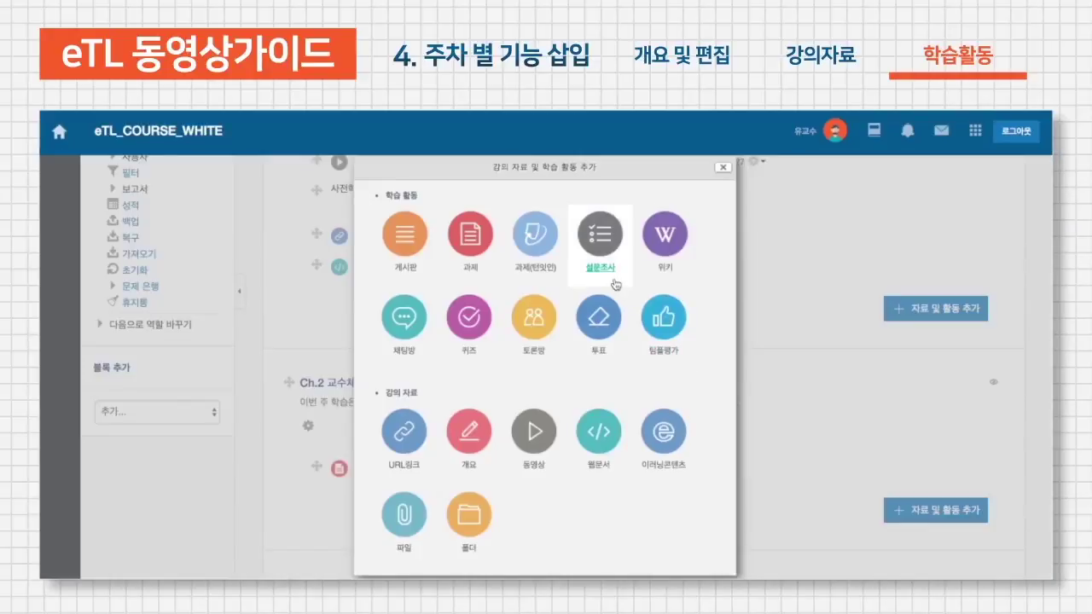
pyautogui.click(539, 238)
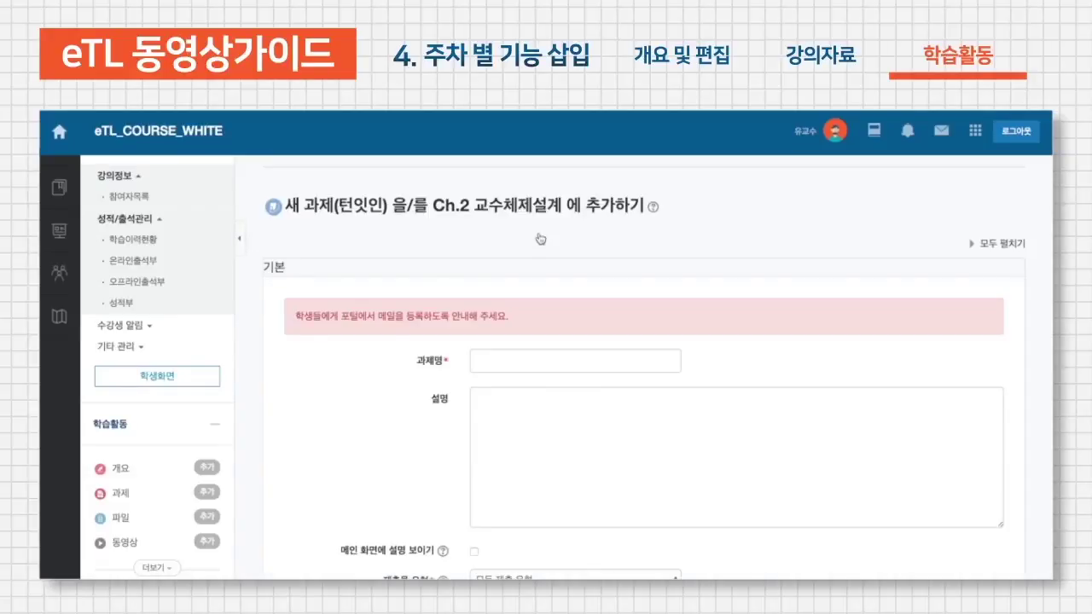
# Name the Turnitin assignment 과제2 and look over its submission settings and the dates and maximum score of 과제 부분 1
pyautogui.scroll(-2, 448, 540)
pyautogui.scroll(1, 447, 539)
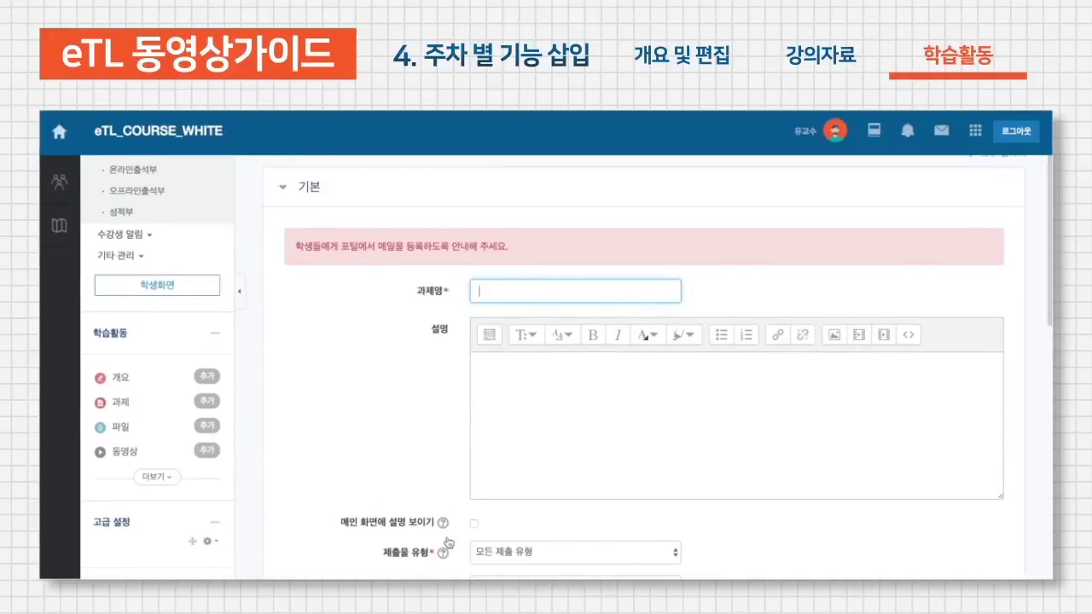
pyautogui.write('ㄹ')
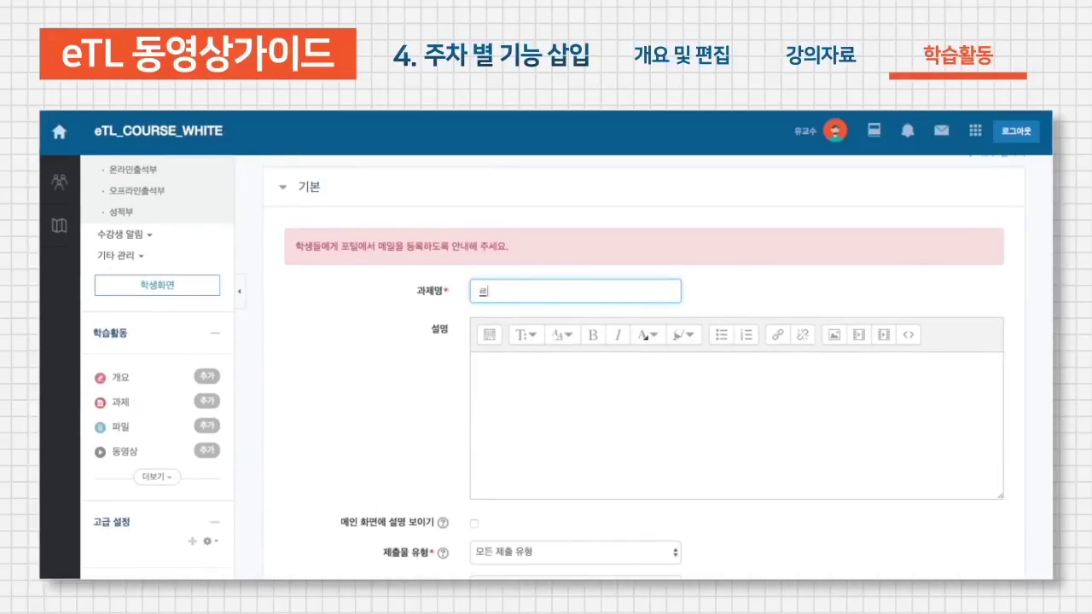
pyautogui.press('BackSpace')
pyautogui.write('과제2')
pyautogui.scroll(-15, 552, 442)
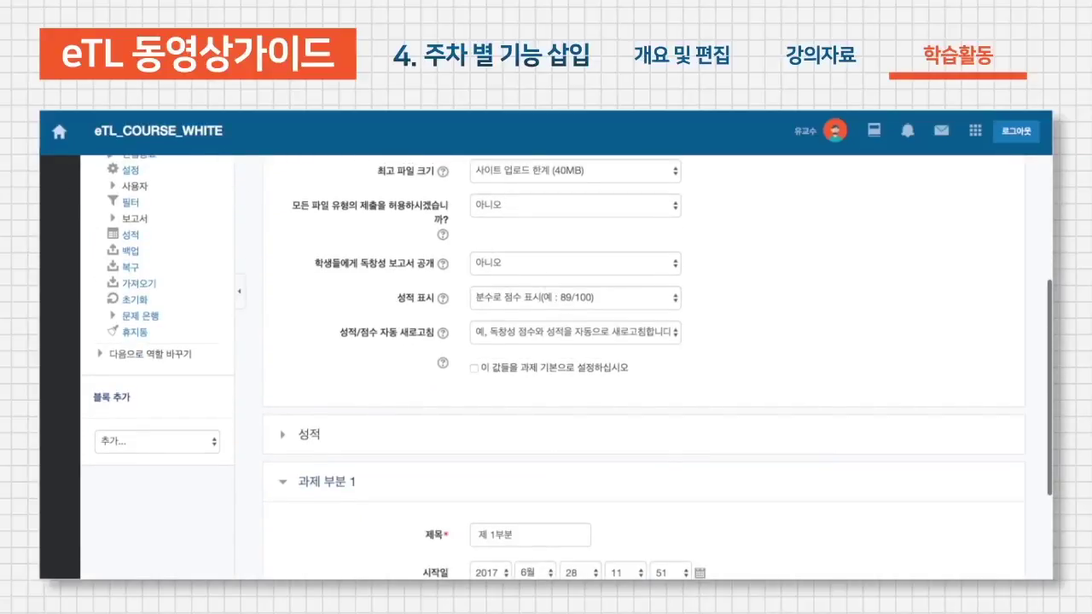
pyautogui.scroll(2, 466, 167)
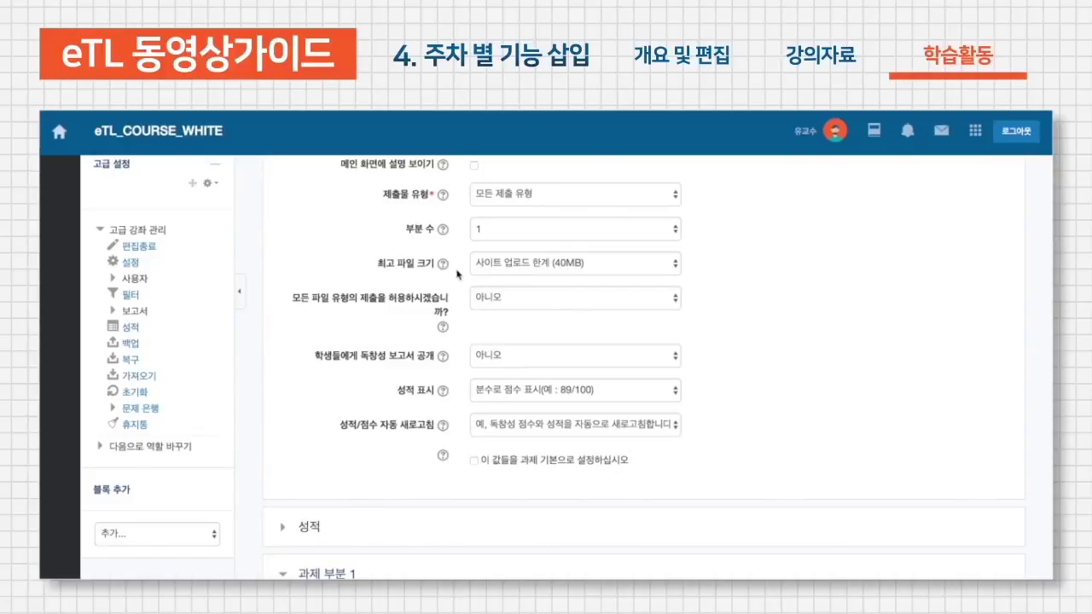
pyautogui.scroll(-6, 491, 391)
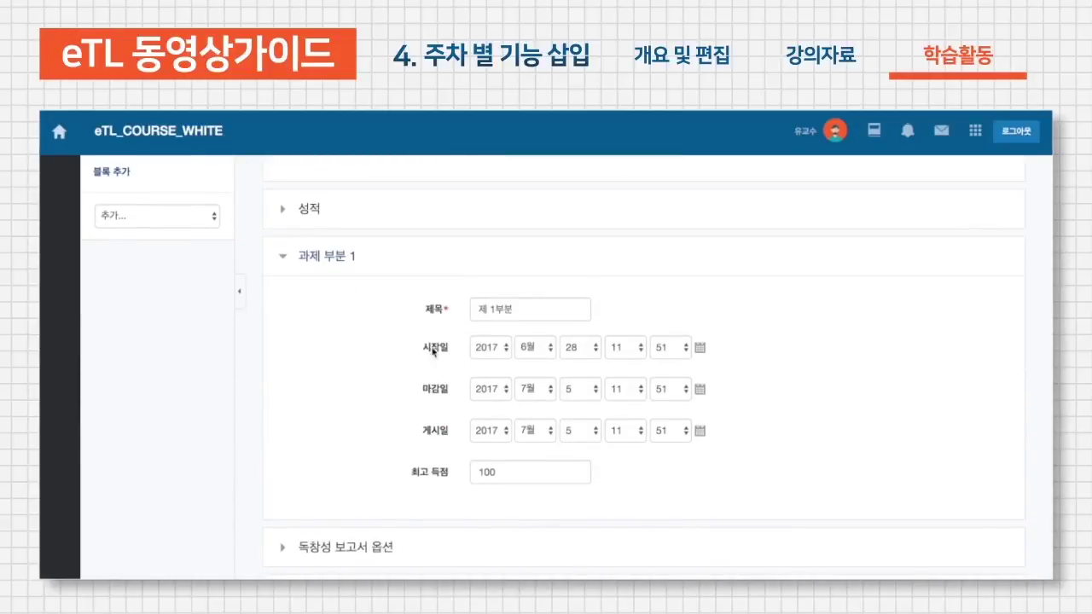
pyautogui.scroll(-2, 411, 333)
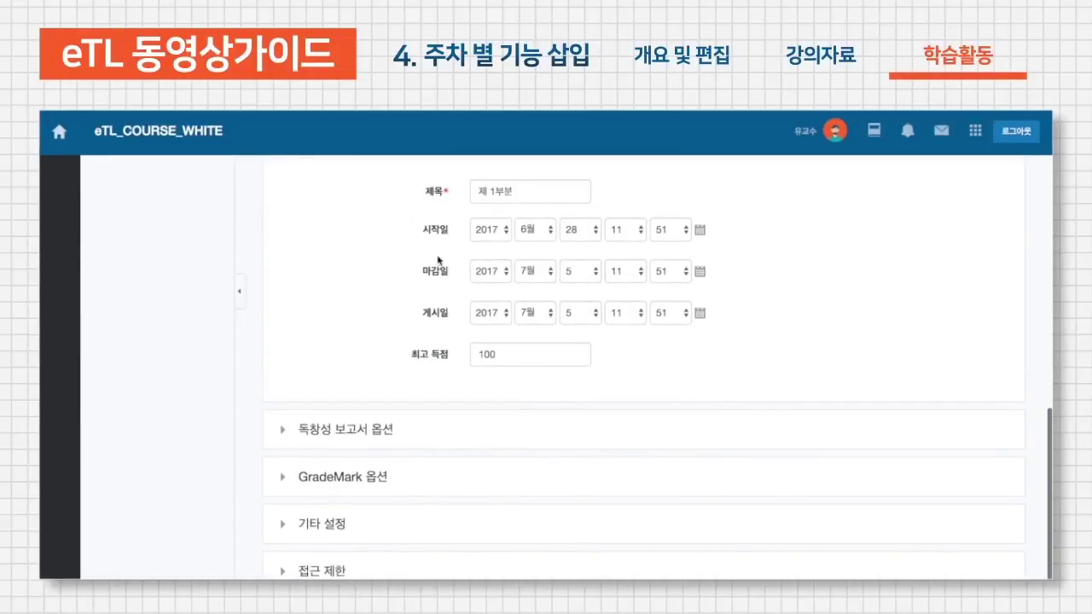
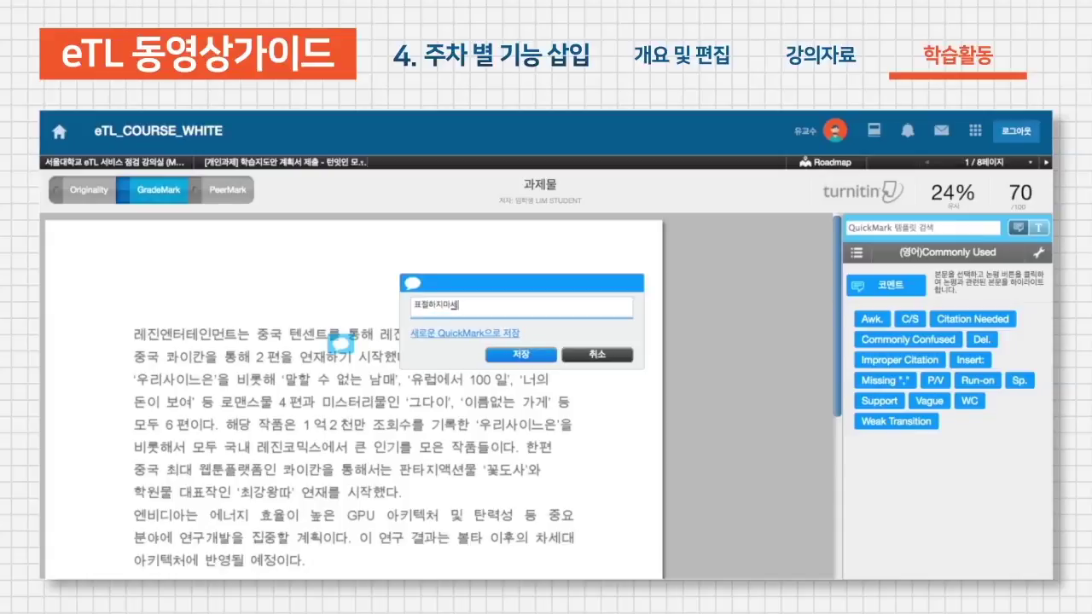
# Save the plagiarism comment on the student's paper in GradeMark and look over the Turnitin submissions list
pyautogui.click(495, 357)
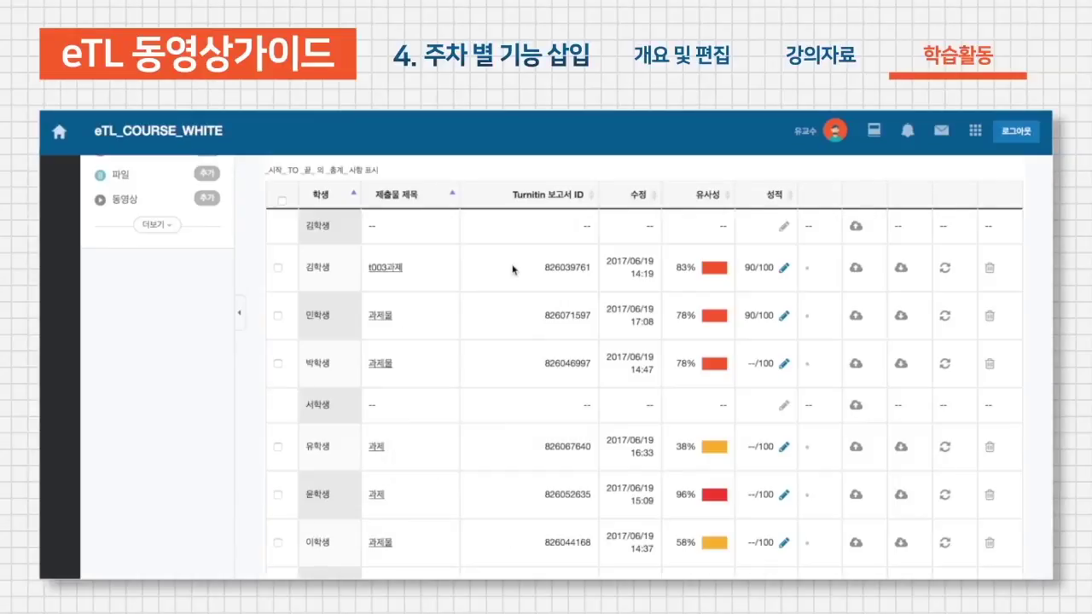
pyautogui.scroll(-1, 475, 426)
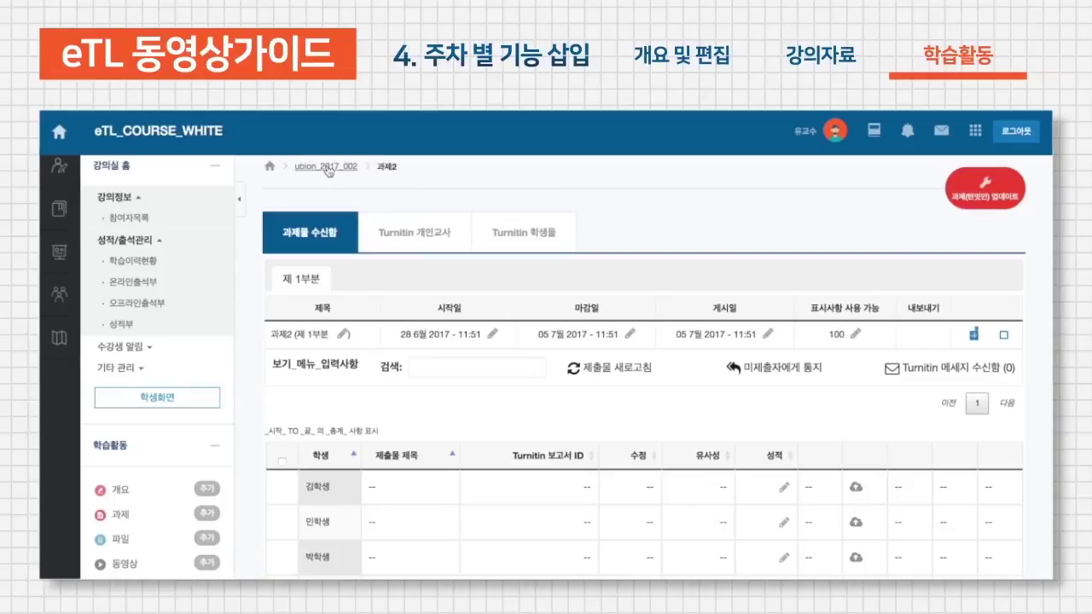
# Return to the course page and open the settings of 2주차과제(개인과제) in Ch.2 교수체제설계 for editing
pyautogui.click(328, 167)
pyautogui.scroll(-10, 410, 256)
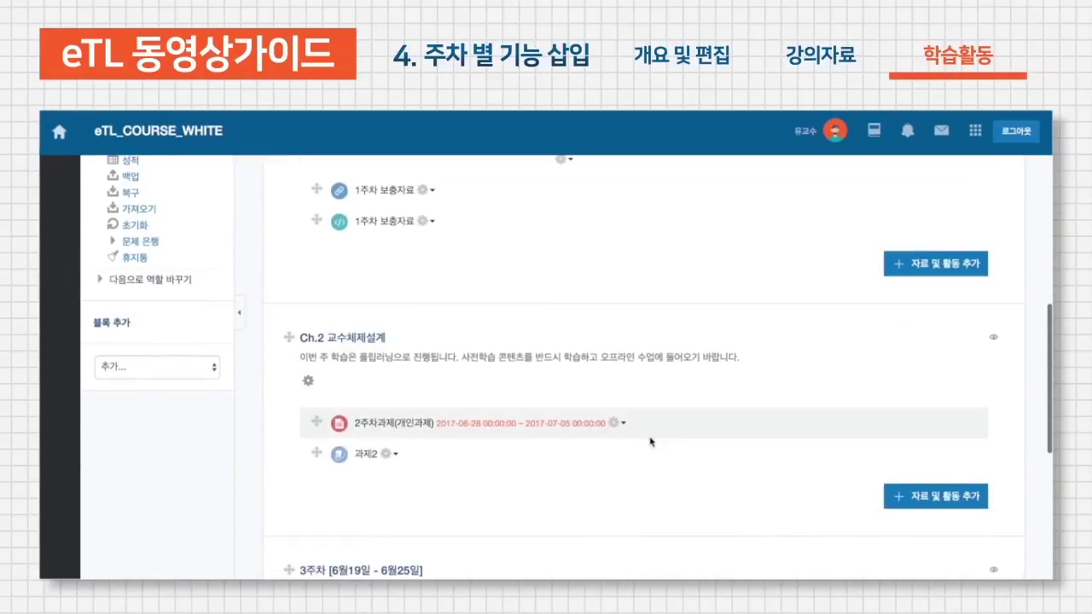
pyautogui.click(621, 423)
pyautogui.click(589, 450)
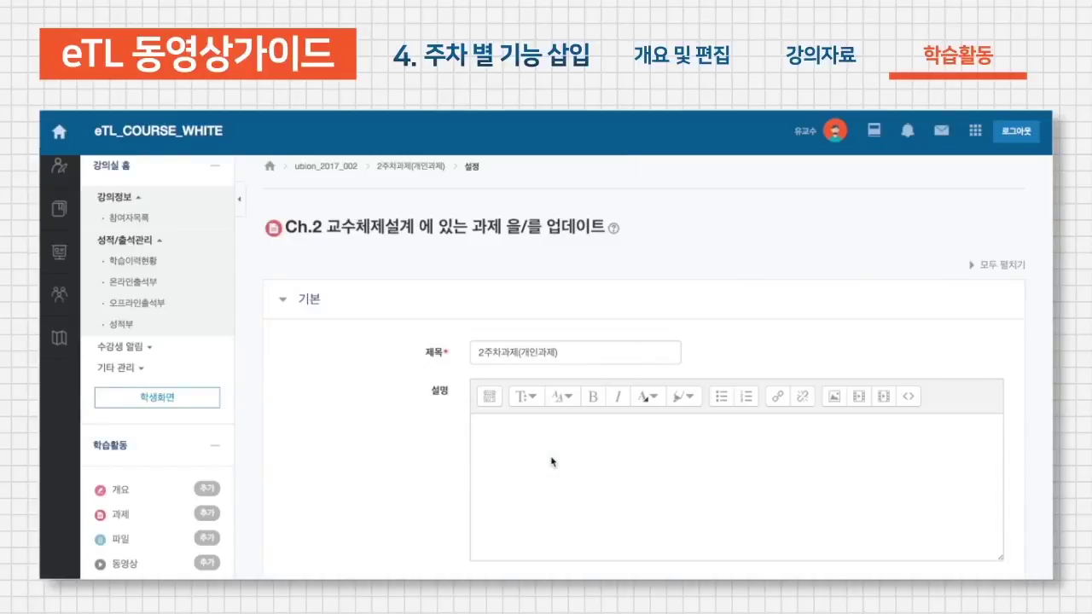
# Look over the date and submission type settings of 2주차과제(개인과제) and return to Ch.2 교수체제설계 to list its addable activities
pyautogui.scroll(-10, 551, 461)
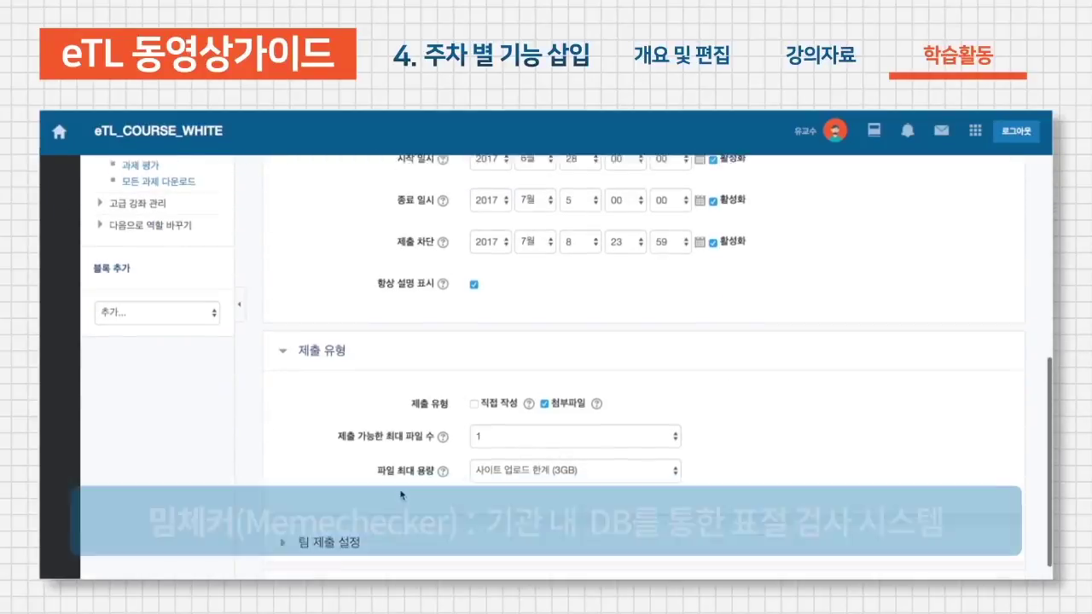
pyautogui.scroll(-3, 401, 495)
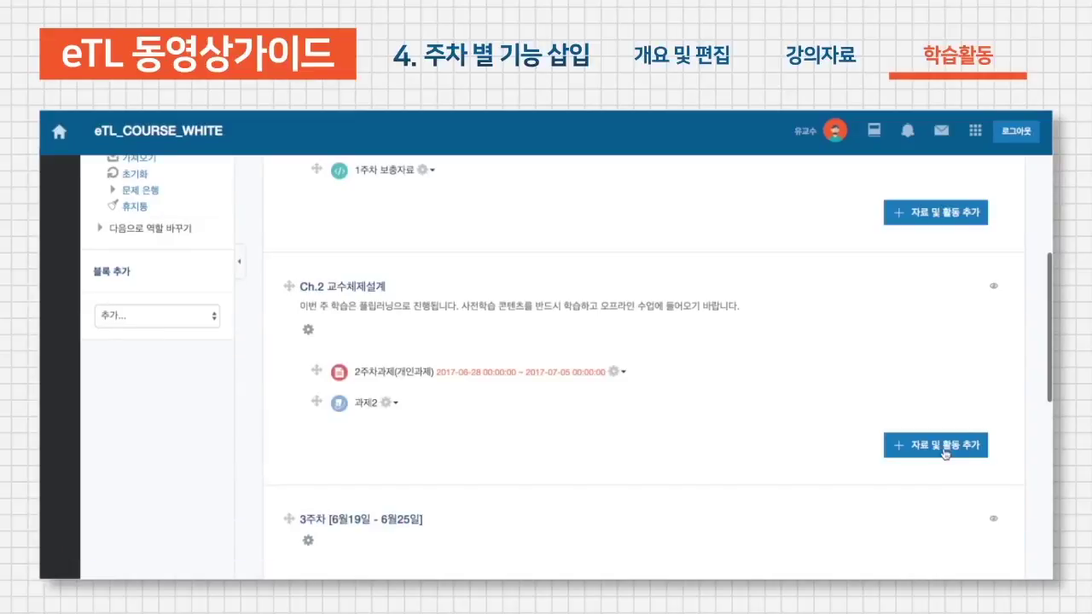
pyautogui.click(945, 453)
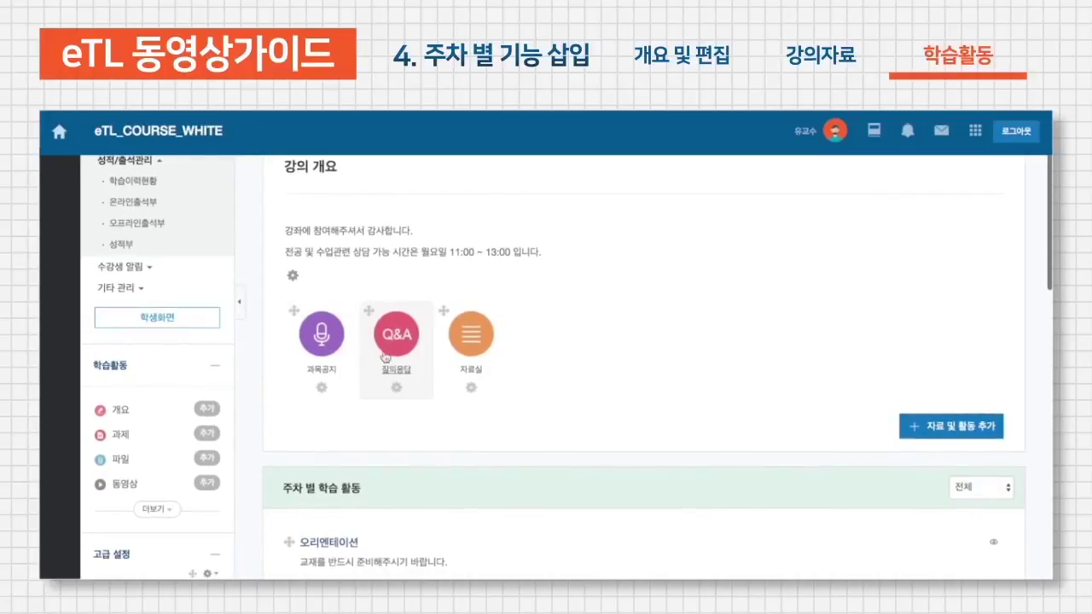
# Look over the default boards in 강의 개요 and the learning activities that can be added to that section
pyautogui.scroll(-2, 518, 413)
pyautogui.scroll(-6, 519, 414)
pyautogui.scroll(6, 518, 413)
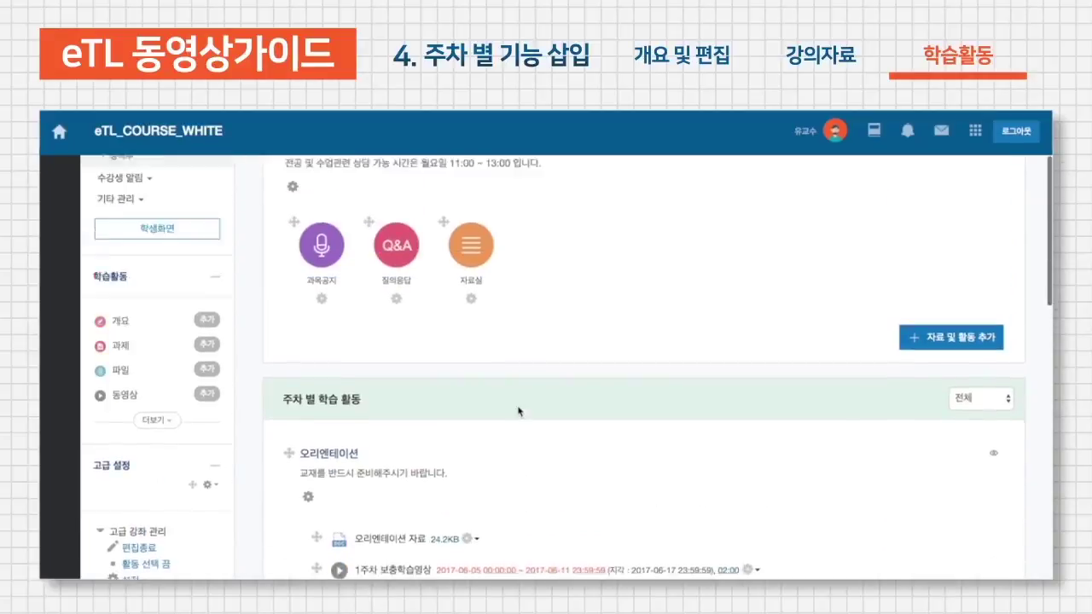
pyautogui.scroll(5, 519, 412)
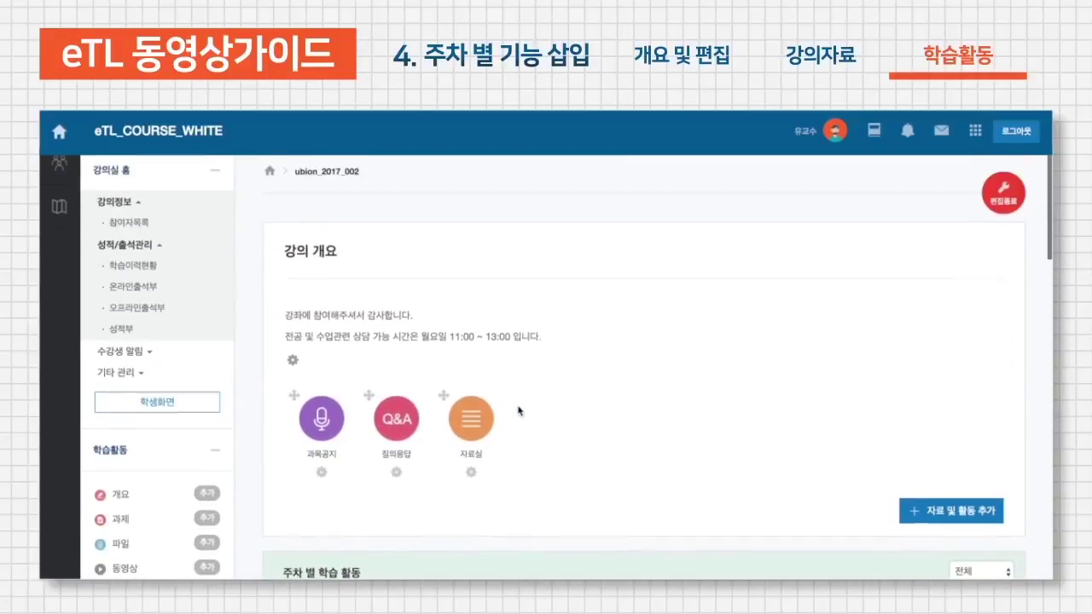
pyautogui.click(935, 510)
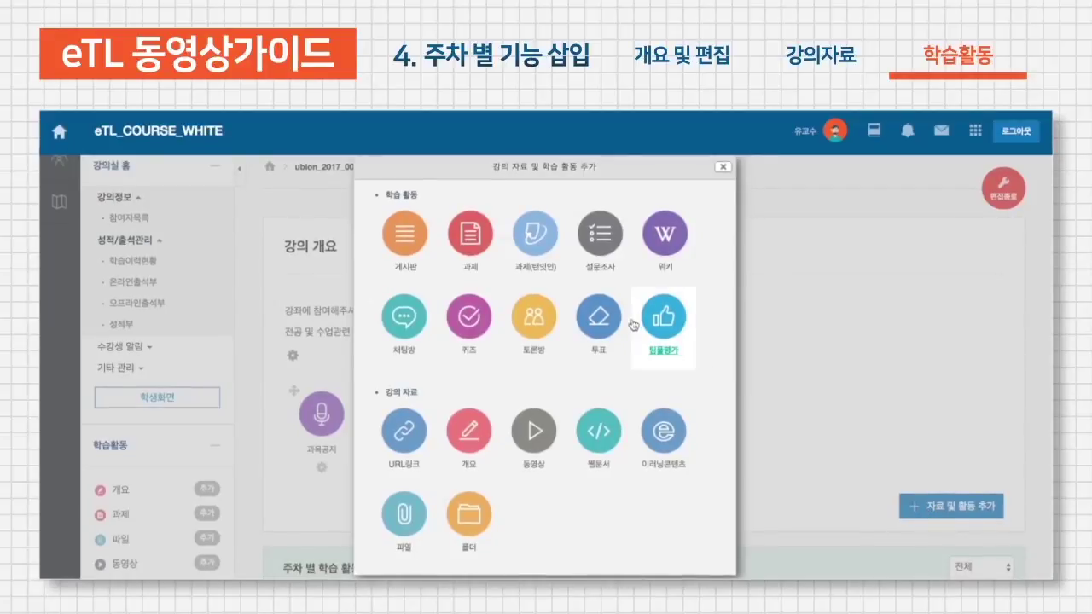
pyautogui.click(723, 167)
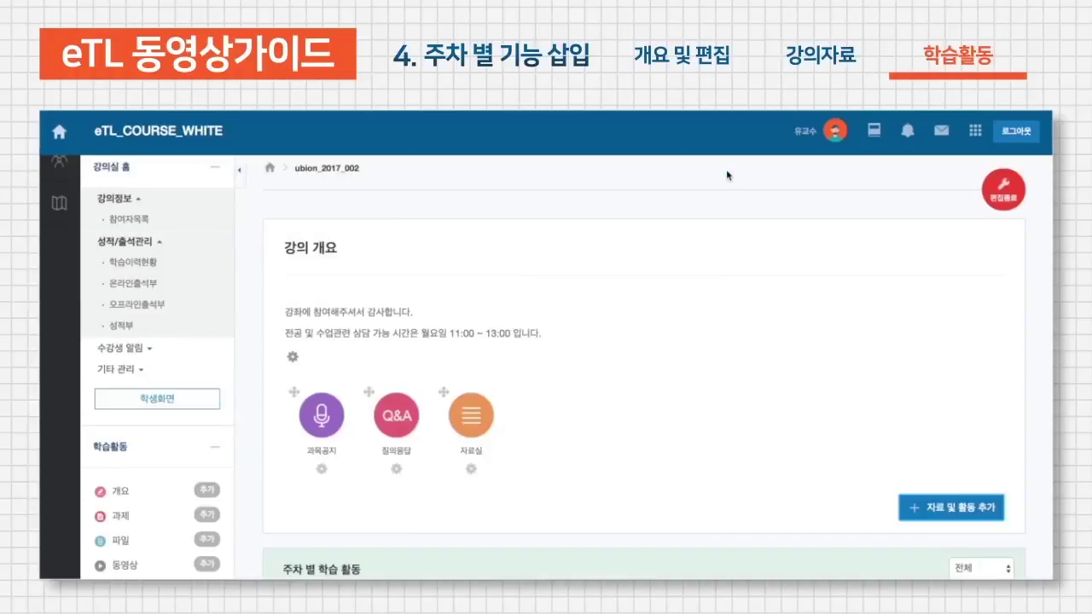
# Start adding a new 게시판 to the Ch.2 교수체제설계 section
pyautogui.scroll(-10, 707, 383)
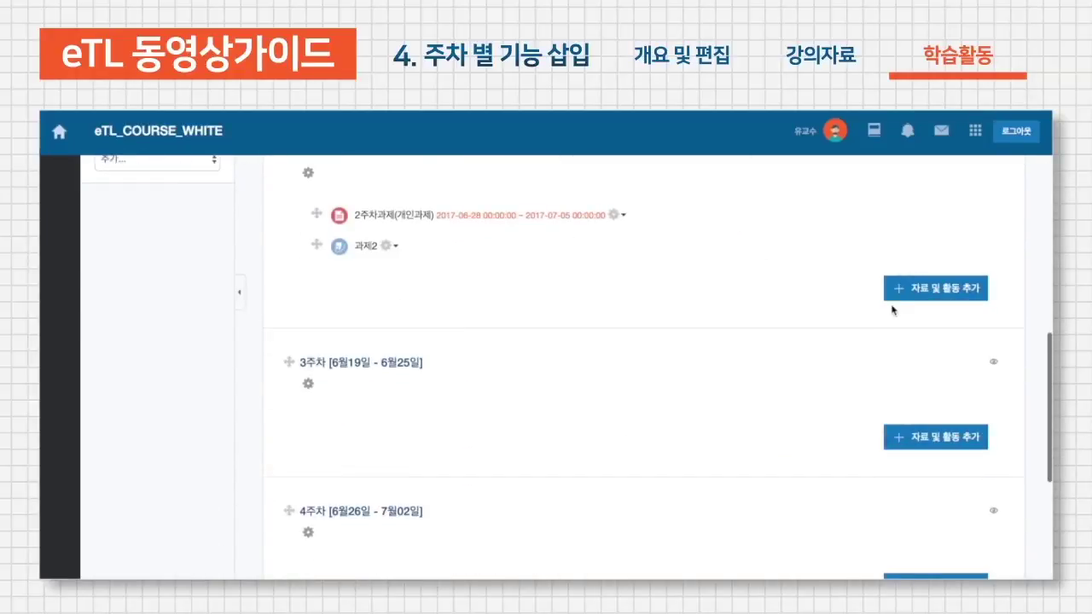
pyautogui.click(897, 289)
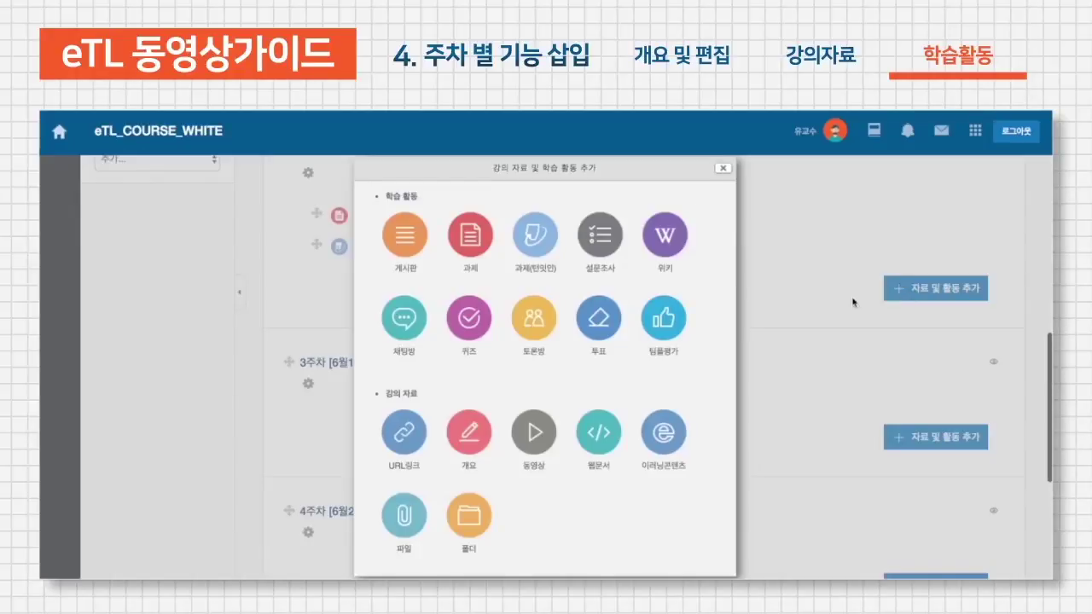
pyautogui.click(396, 249)
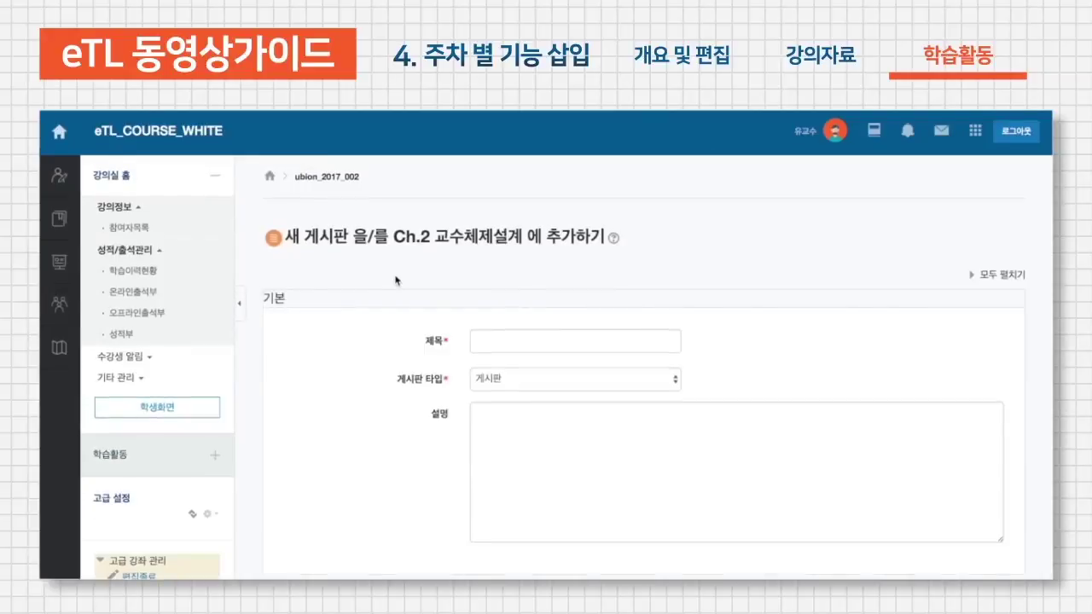
# Look over the available board types for the new board, including 공지 게시판, Q&A 게시판 and 조별 게시판
pyautogui.scroll(-1, 538, 405)
pyautogui.click(555, 373)
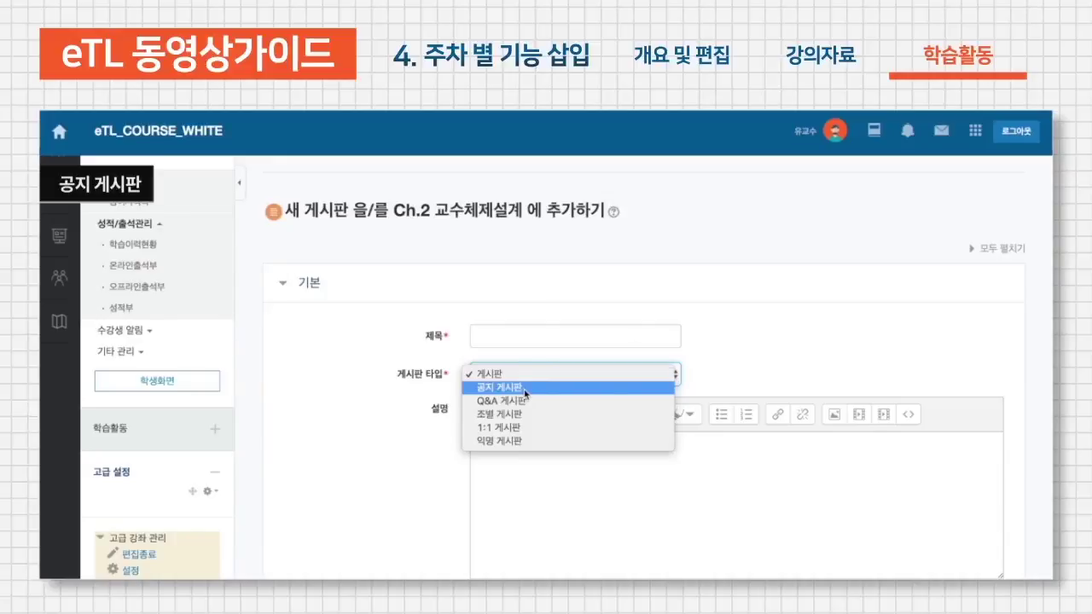
pyautogui.press('Escape')
pyautogui.click(907, 131)
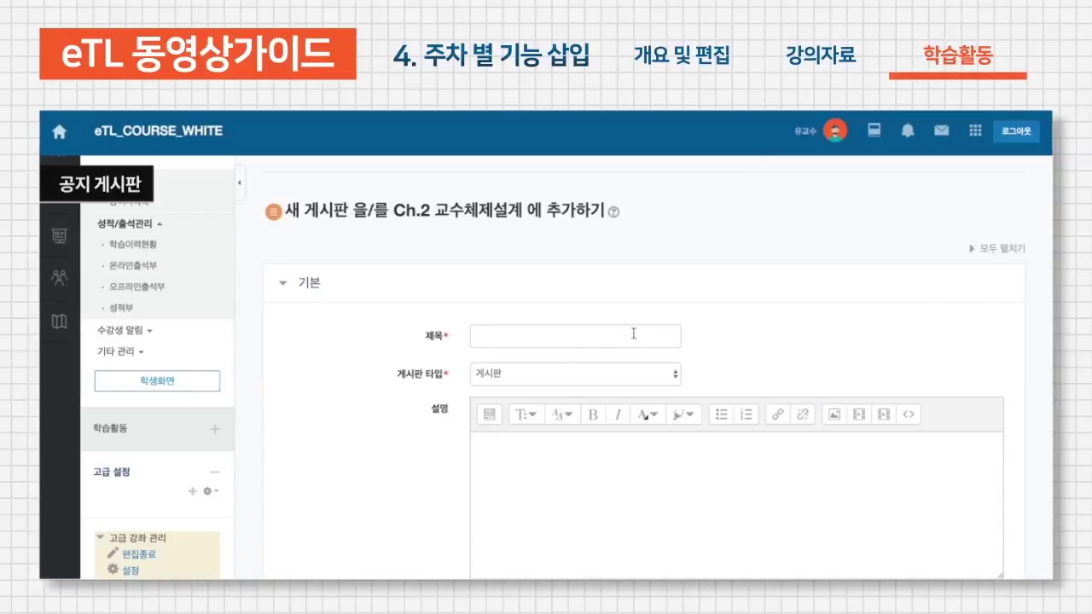
pyautogui.click(568, 375)
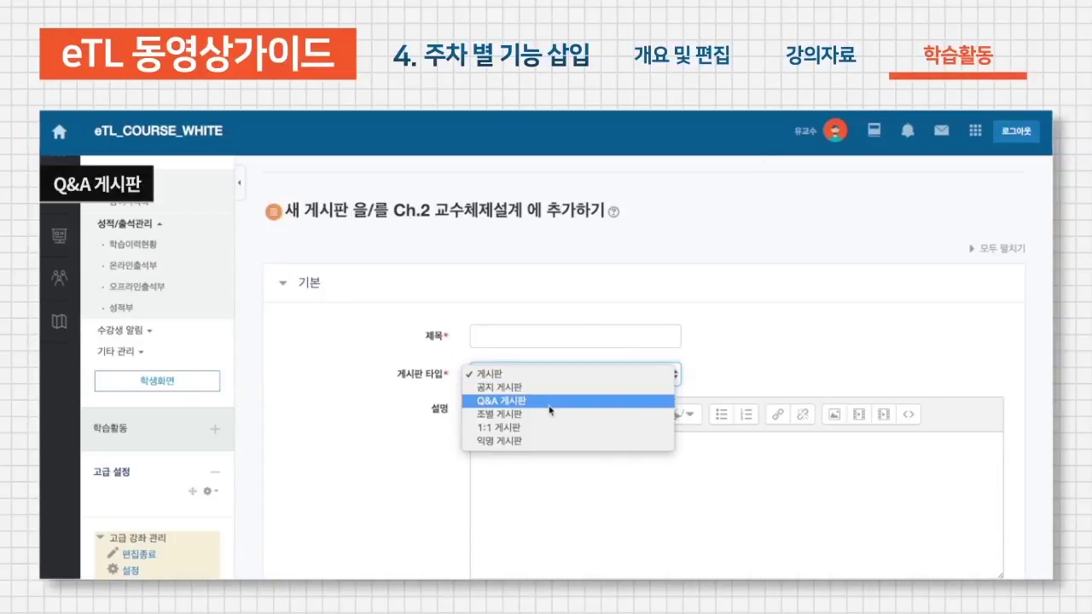
pyautogui.scroll(-1, 550, 410)
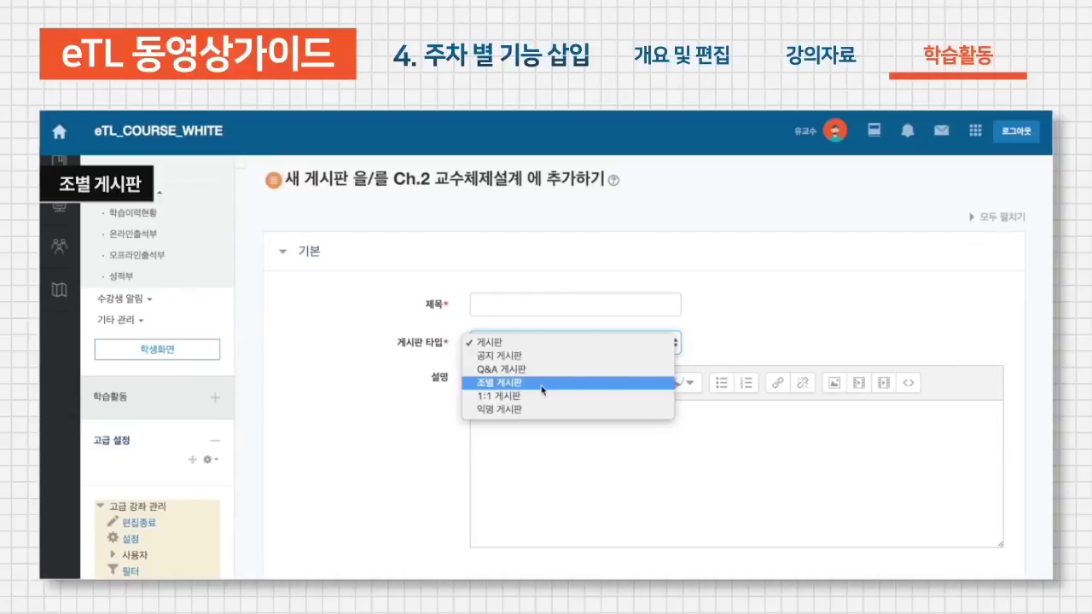
# Try the 1:1 게시판 and 익명 게시판 types and view the sample boards 학습자 의견 and 익명 의사소통 게시판
pyautogui.click(541, 395)
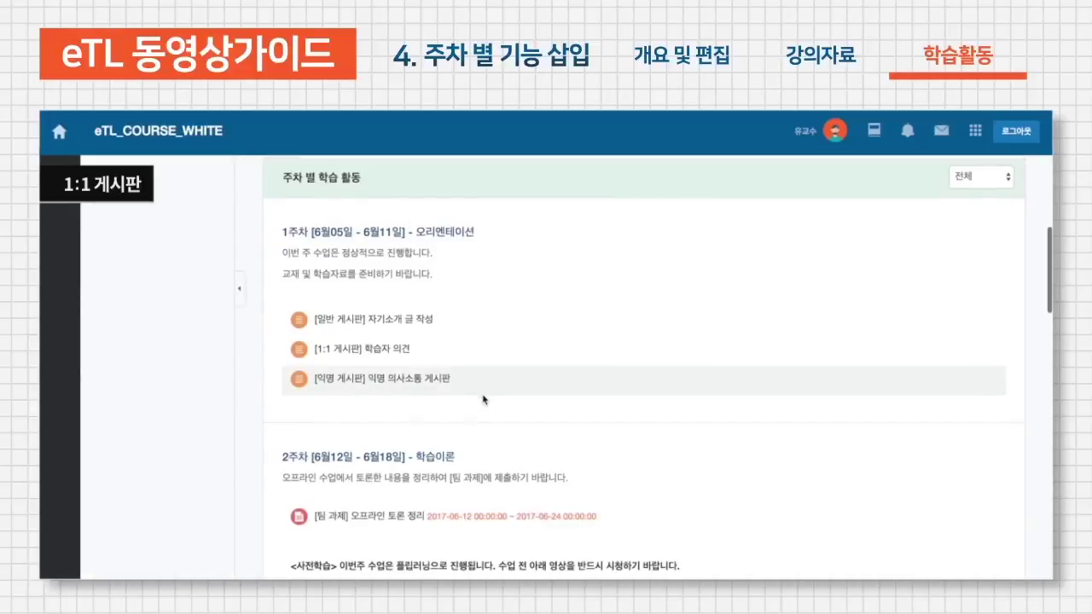
pyautogui.click(406, 348)
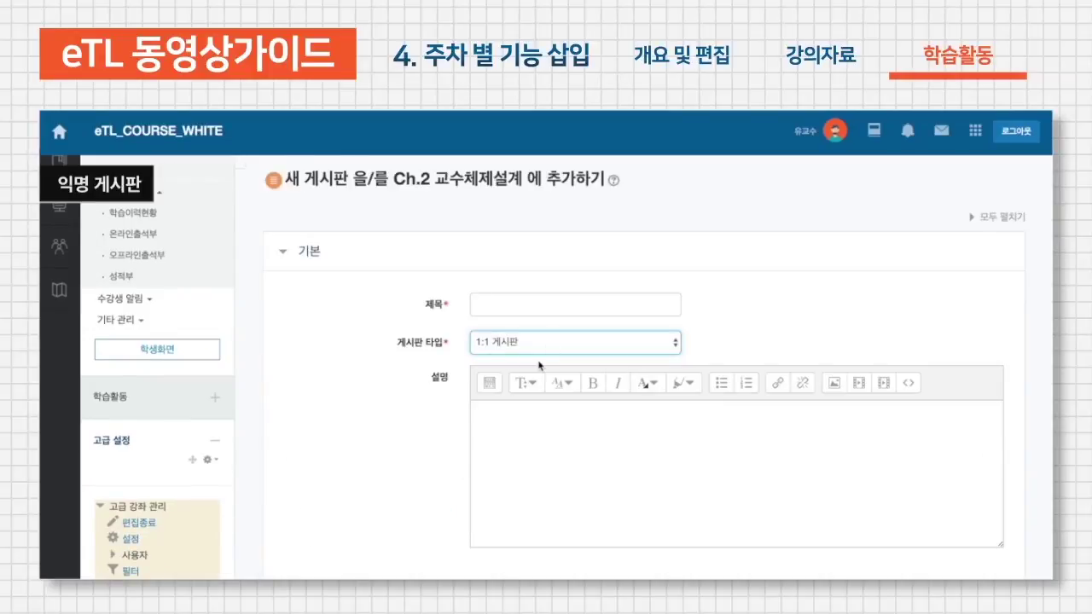
pyautogui.click(546, 345)
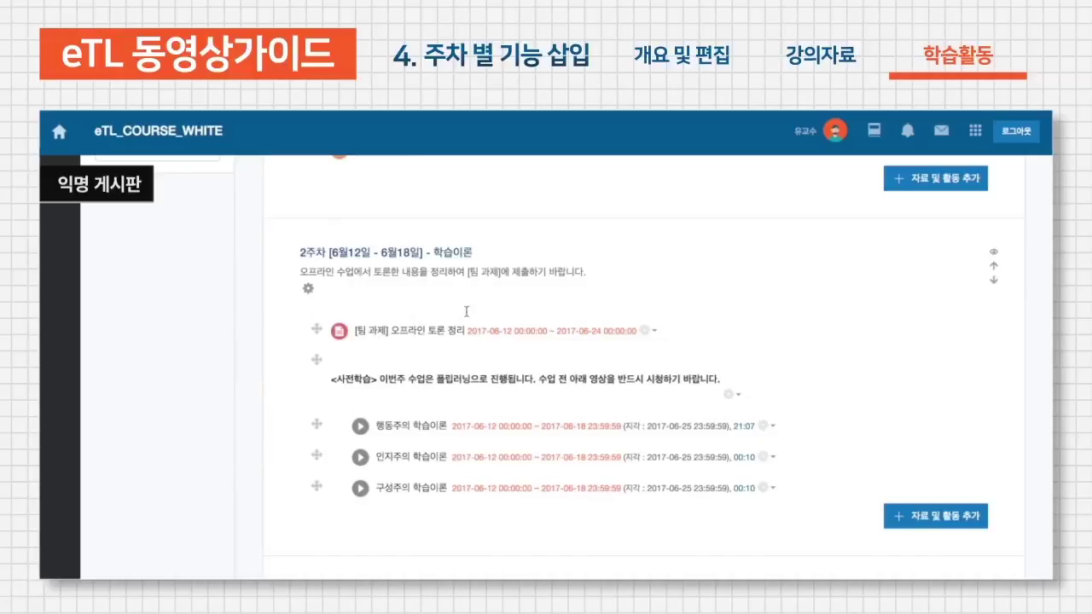
pyautogui.scroll(3, 433, 236)
pyautogui.click(431, 230)
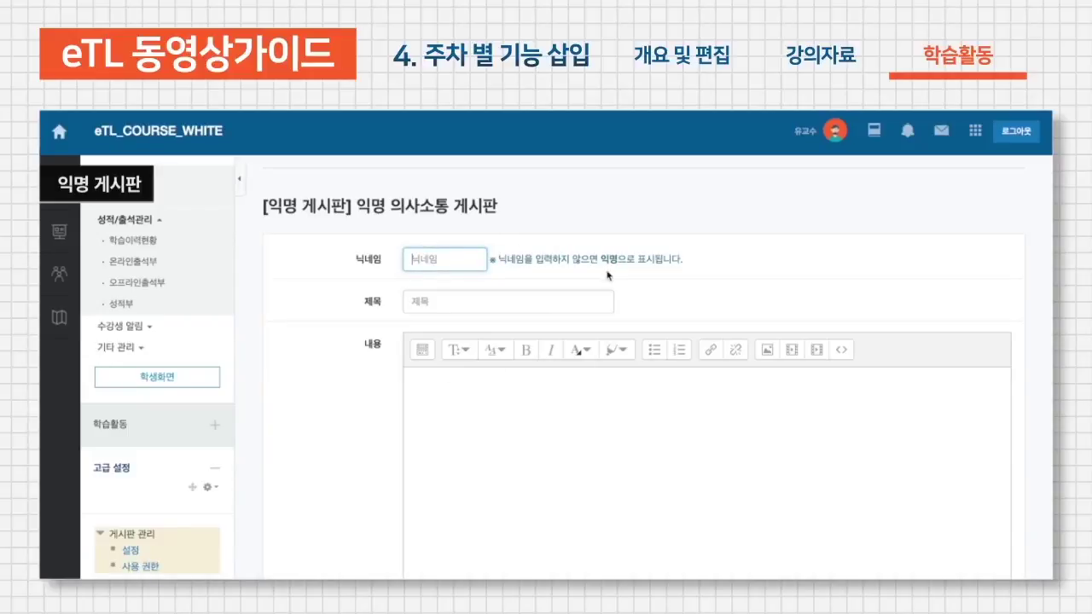
pyautogui.click(576, 306)
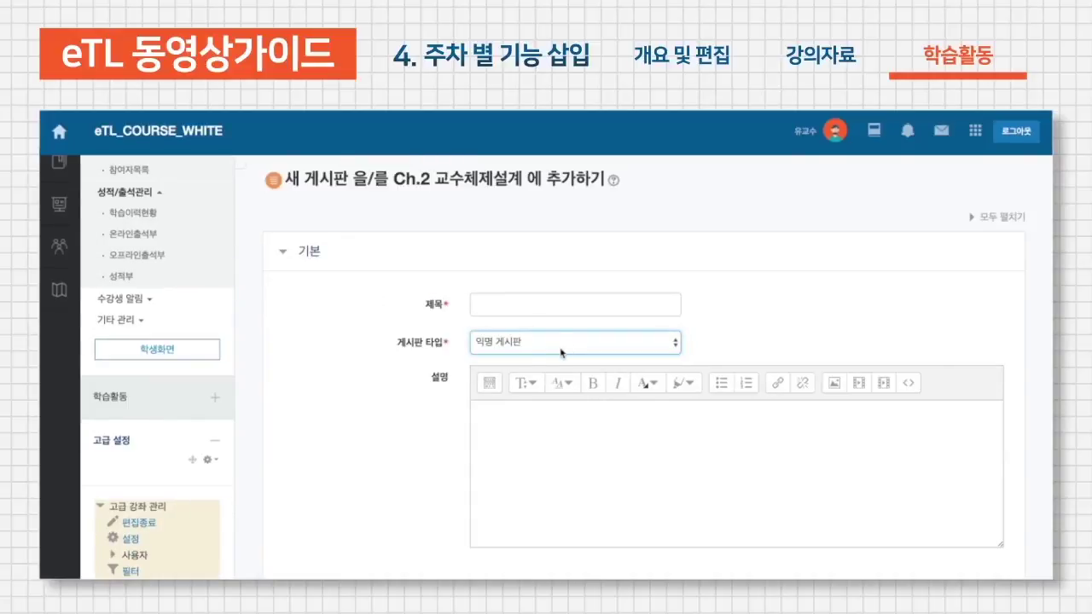
# Set the board type to 게시판 and title the new board 2주차 게시판
pyautogui.click(554, 346)
pyautogui.click(512, 275)
pyautogui.click(466, 304)
pyautogui.write('f')
pyautogui.press('BackSpace')
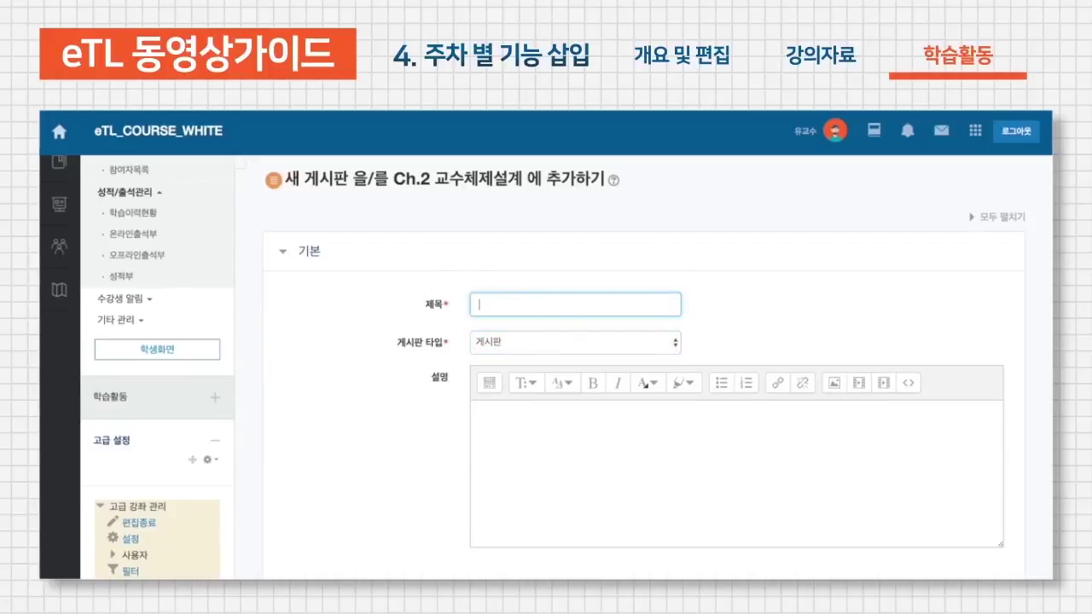
pyautogui.write('2주차 게시판')
pyautogui.scroll(-3, 463, 360)
pyautogui.scroll(1, 468, 361)
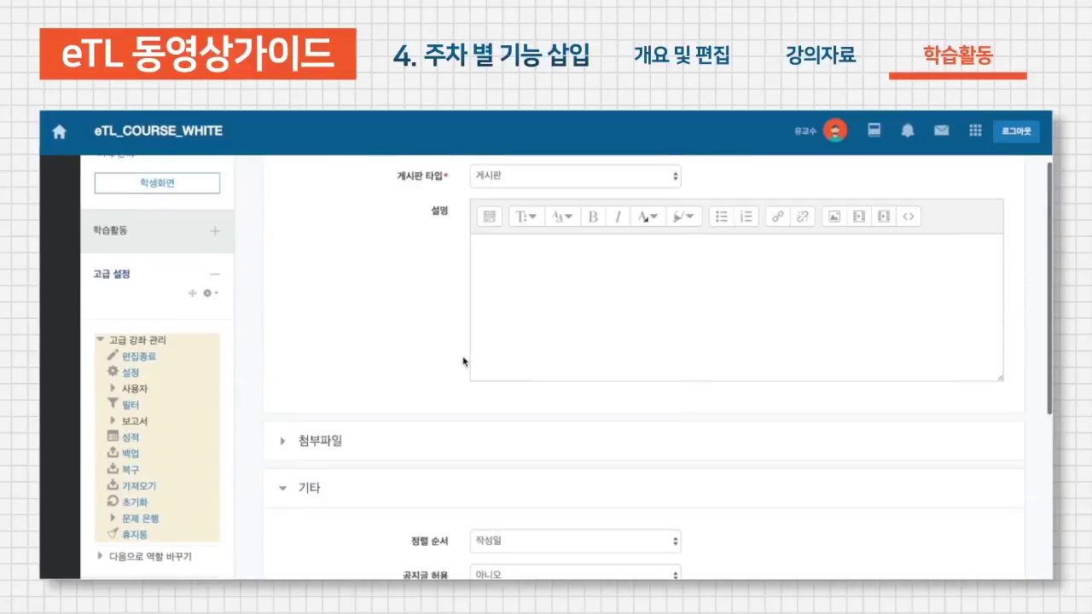
pyautogui.click(542, 179)
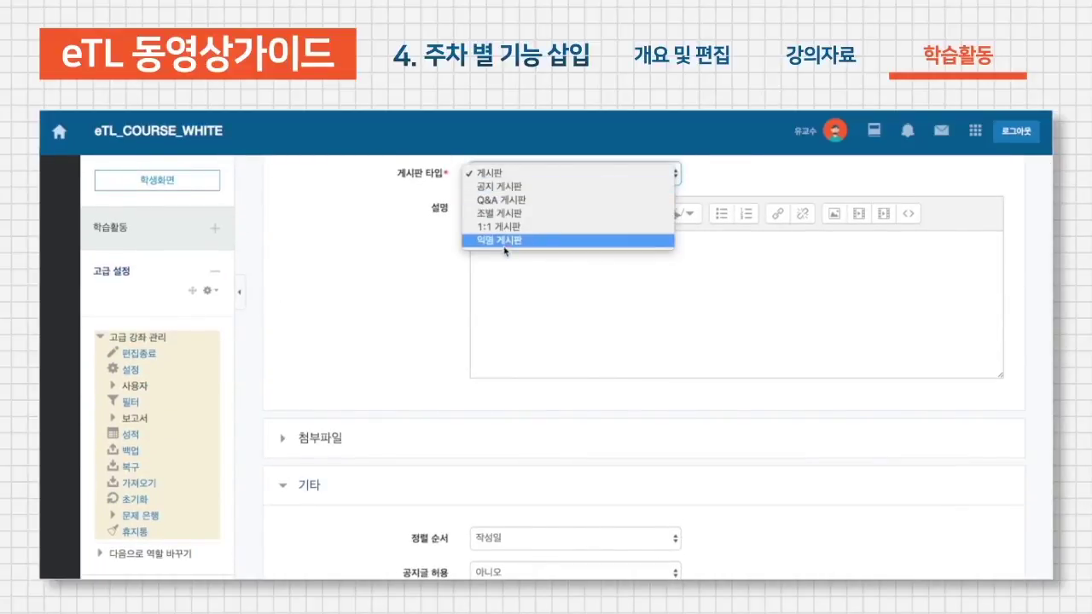
pyautogui.click(404, 336)
# Set 공지글 허용 and SMS 허용 to 예 in the board's other settings and save the board, opening it for viewing
pyautogui.scroll(-5, 405, 336)
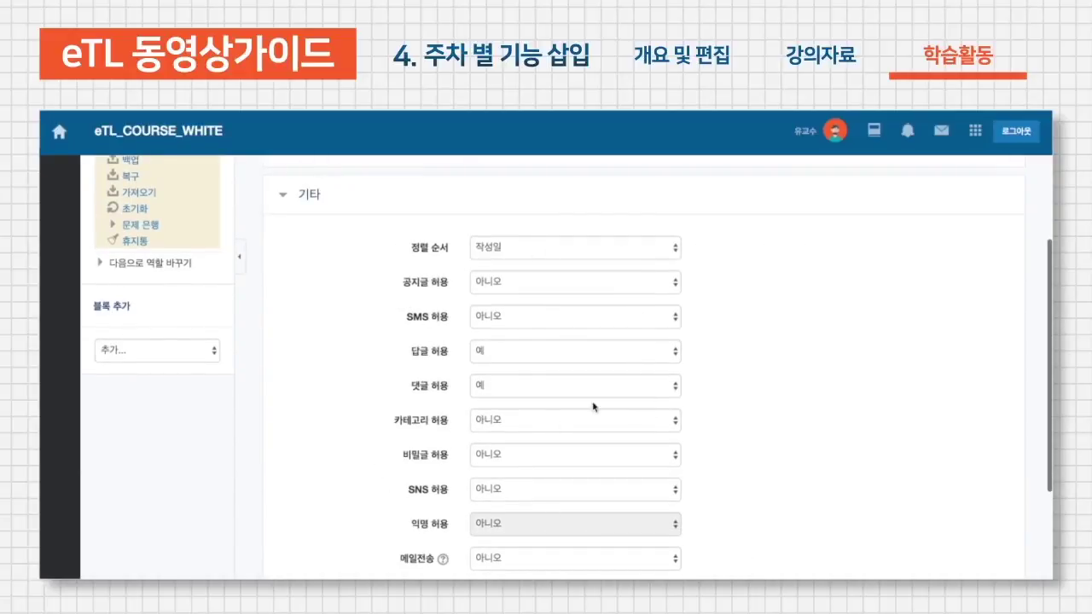
pyautogui.scroll(-2, 529, 436)
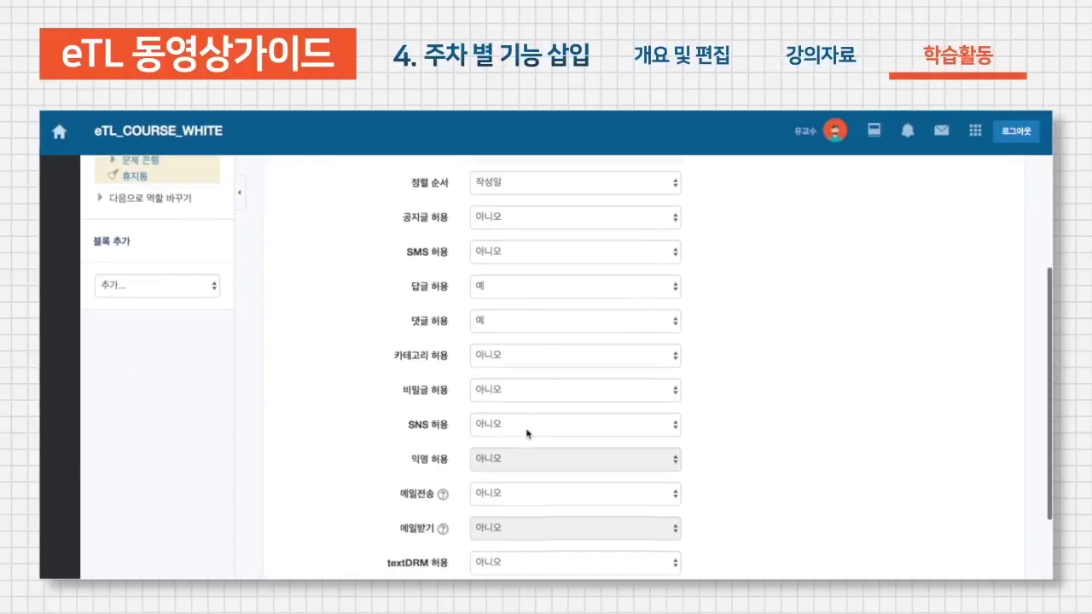
pyautogui.click(499, 210)
pyautogui.click(500, 212)
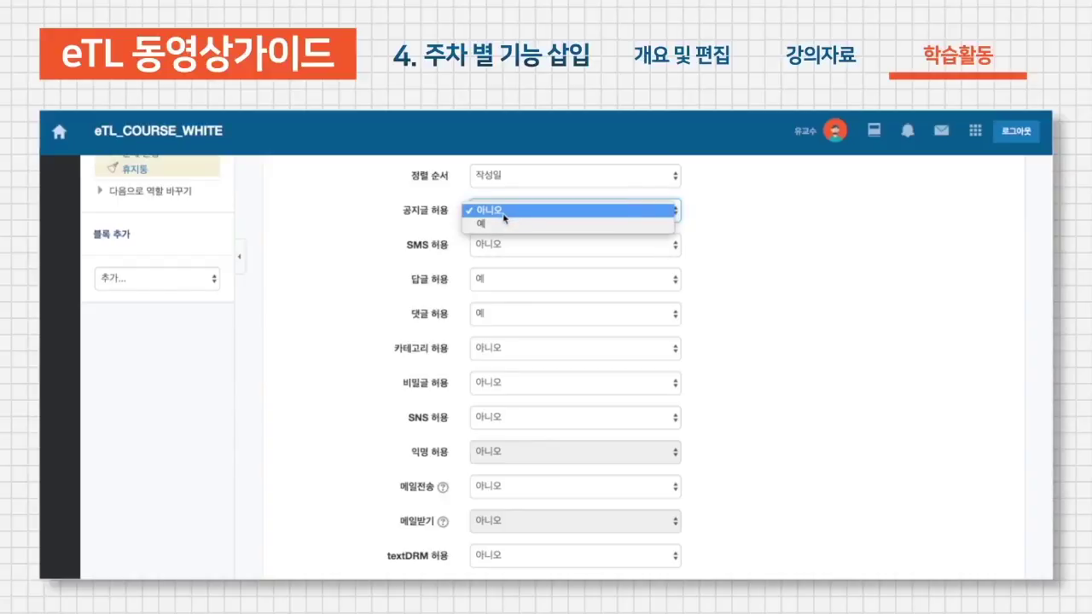
pyautogui.click(503, 223)
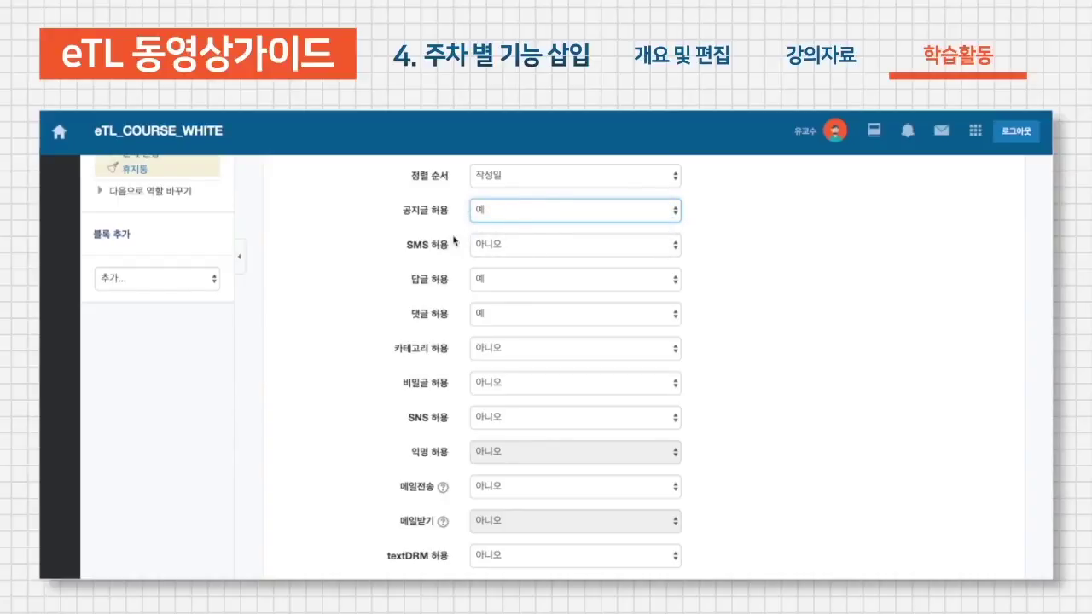
pyautogui.click(521, 247)
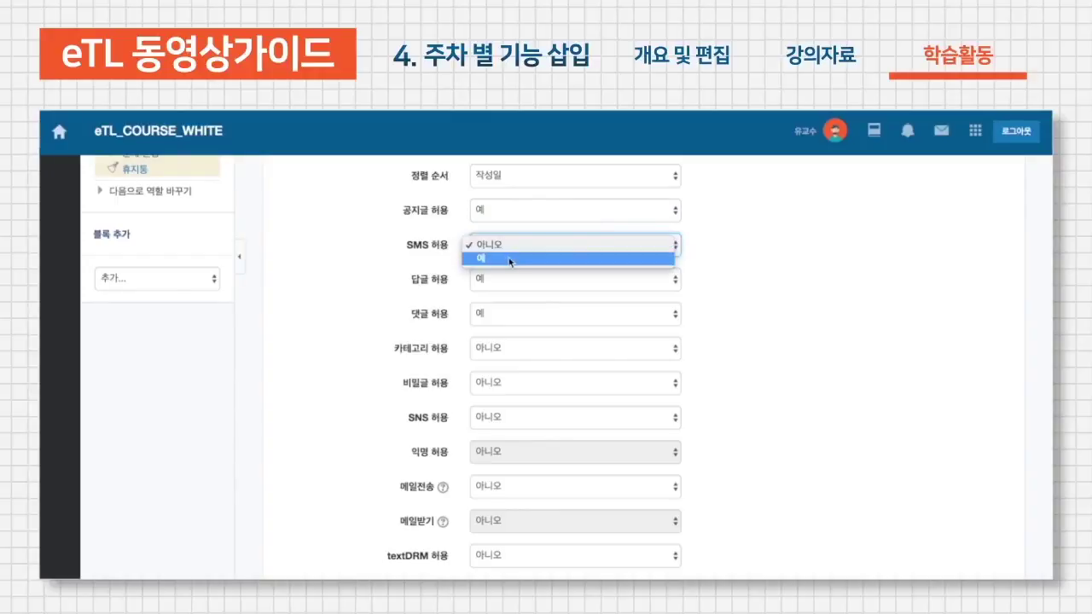
pyautogui.click(508, 257)
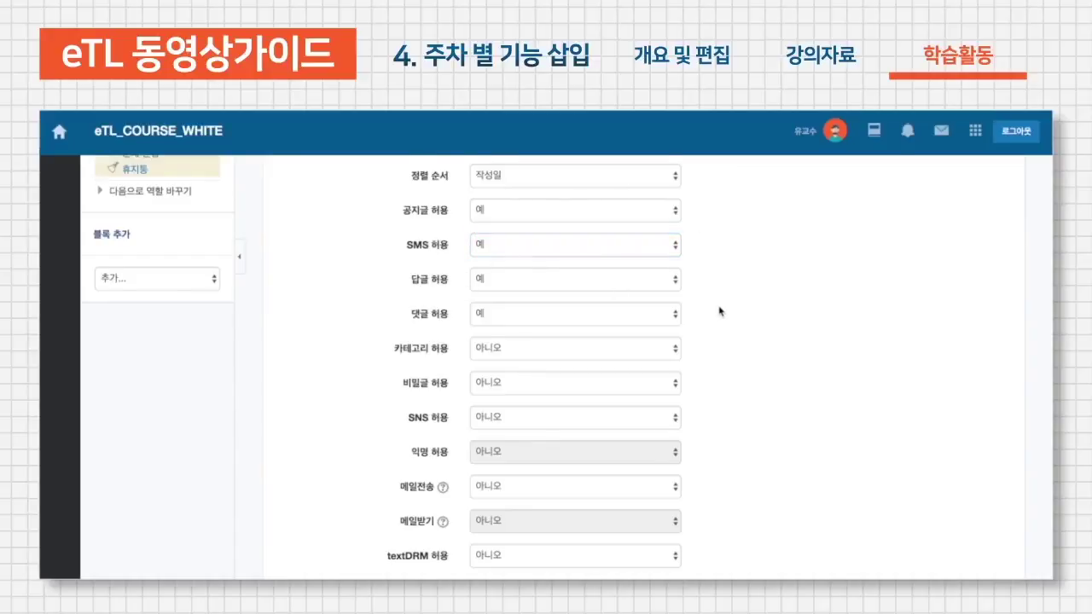
pyautogui.scroll(-3, 651, 310)
pyautogui.click(478, 556)
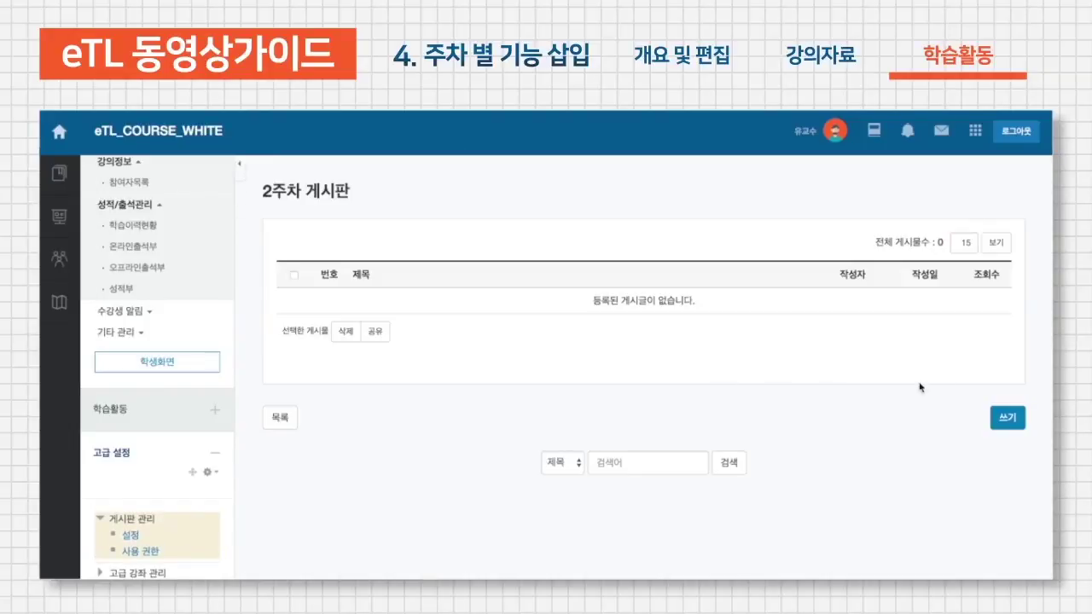
# Start a new post on 2주차 게시판, look over its 공지글 option and enable SMS전송
pyautogui.click(994, 419)
pyautogui.scroll(-10, 680, 456)
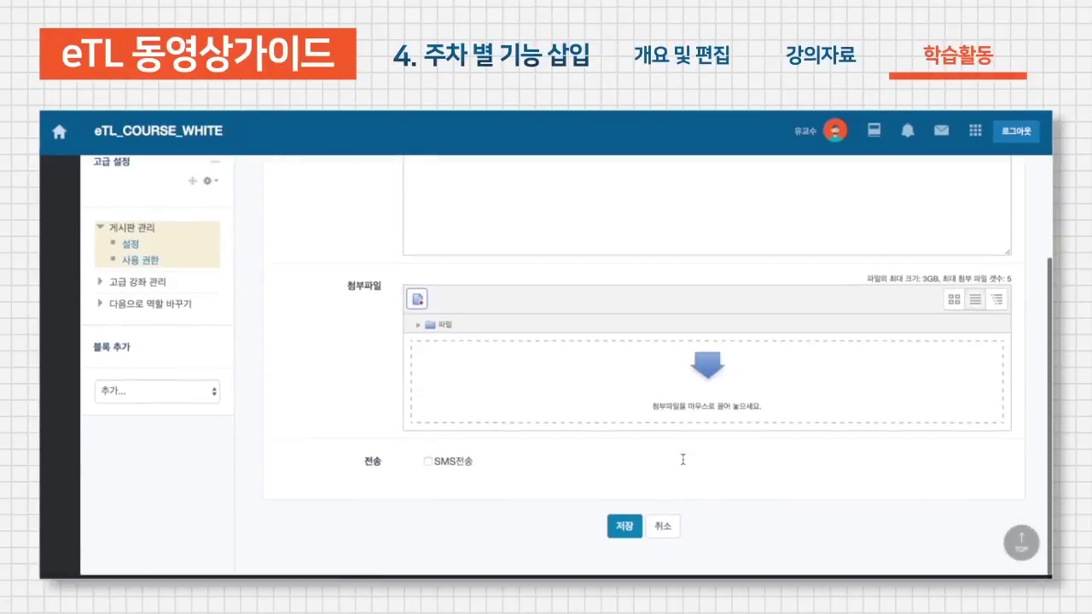
pyautogui.scroll(3, 453, 471)
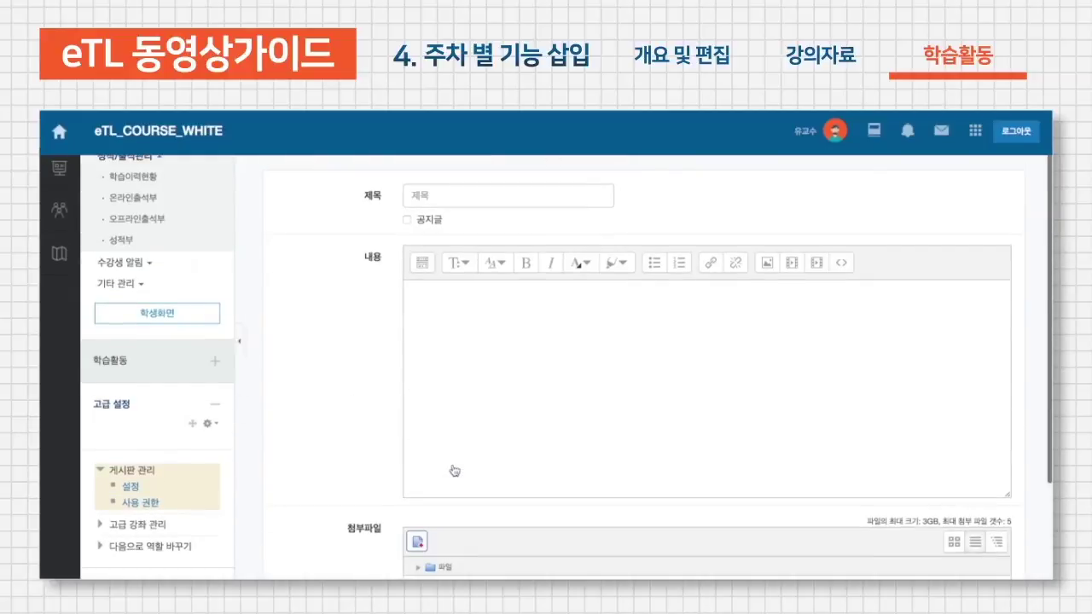
pyautogui.scroll(-3, 475, 366)
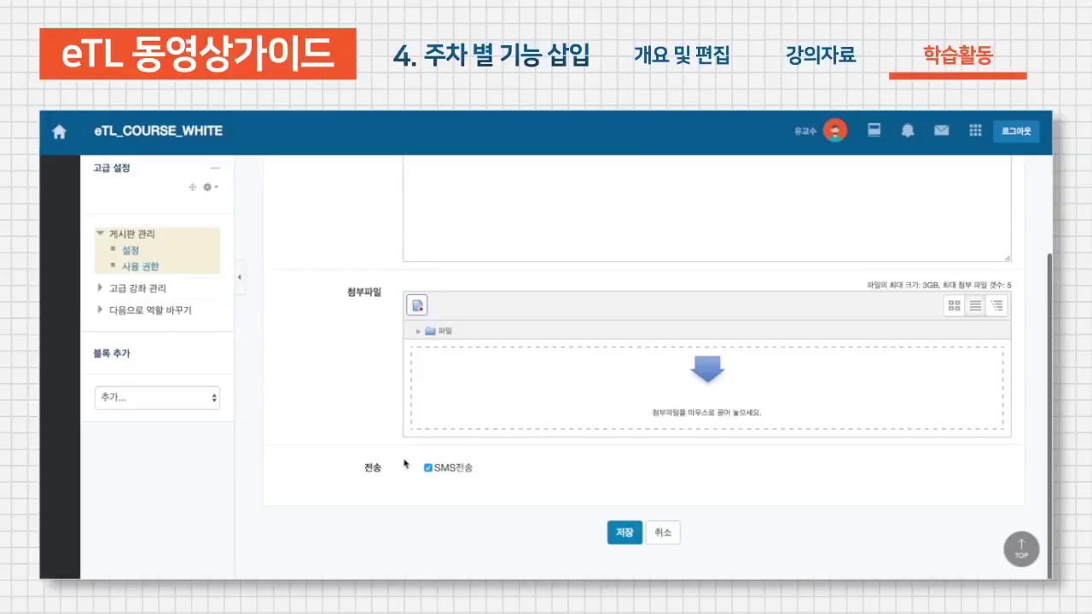
pyautogui.scroll(4, 451, 459)
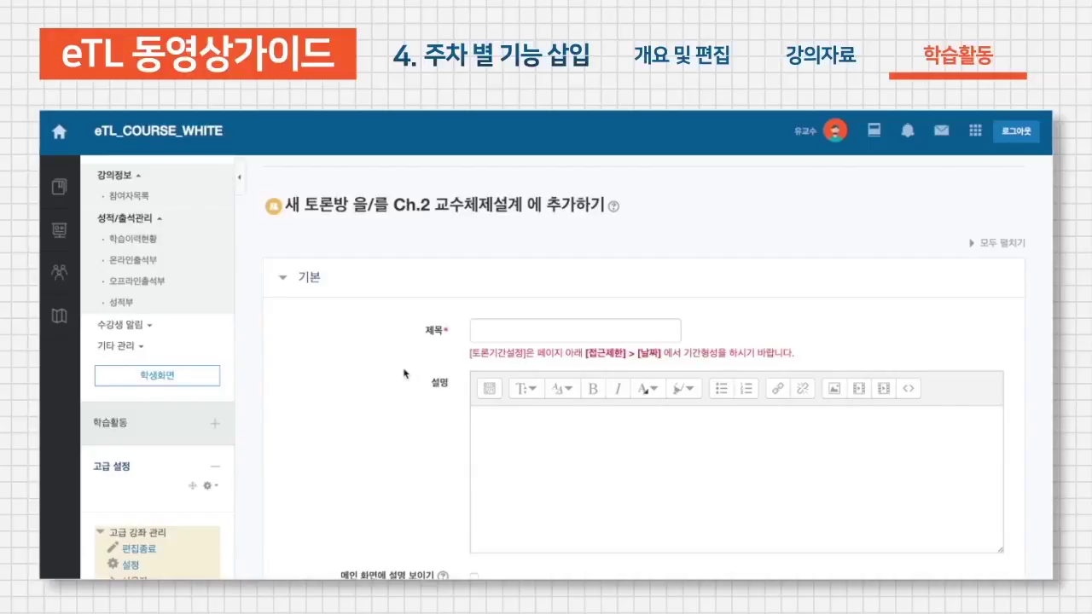
# Look over the available 토론방 유형 options in the new discussion room's basic settings
pyautogui.scroll(-1, 406, 396)
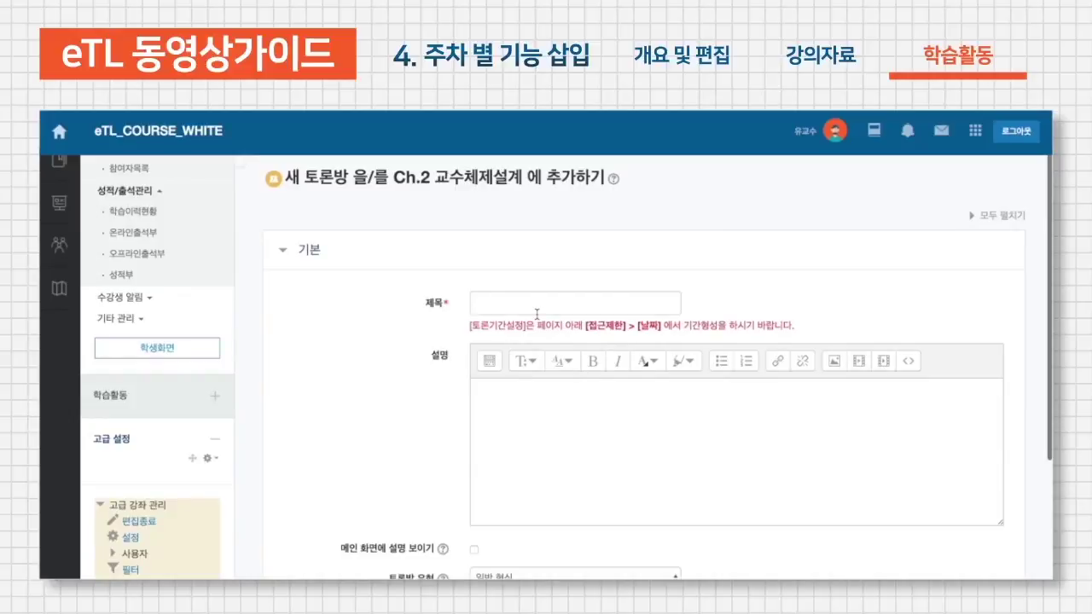
pyautogui.scroll(-3, 522, 394)
pyautogui.click(558, 497)
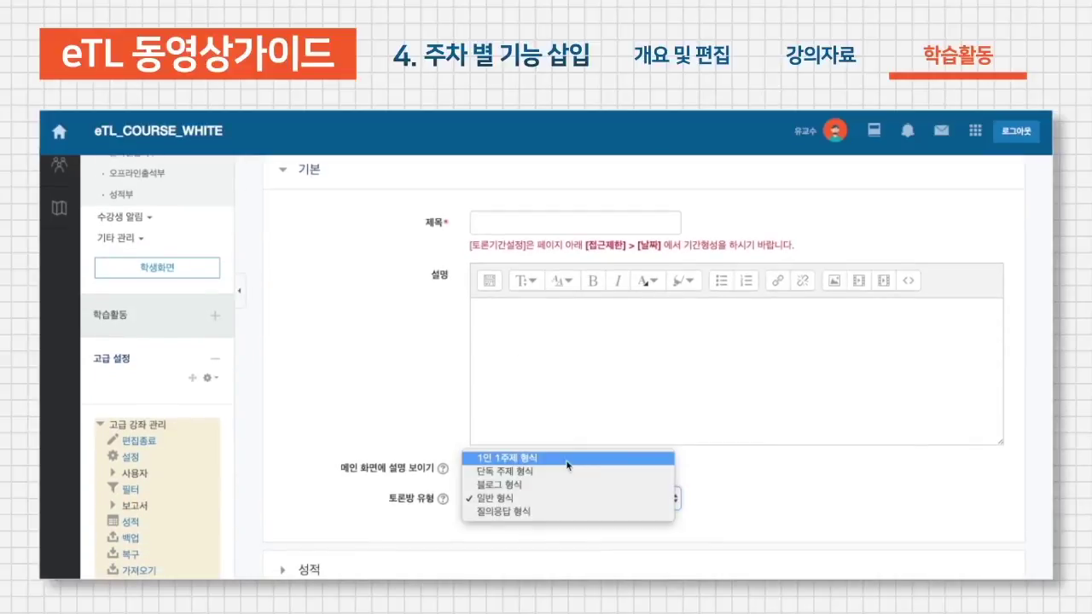
pyautogui.click(580, 420)
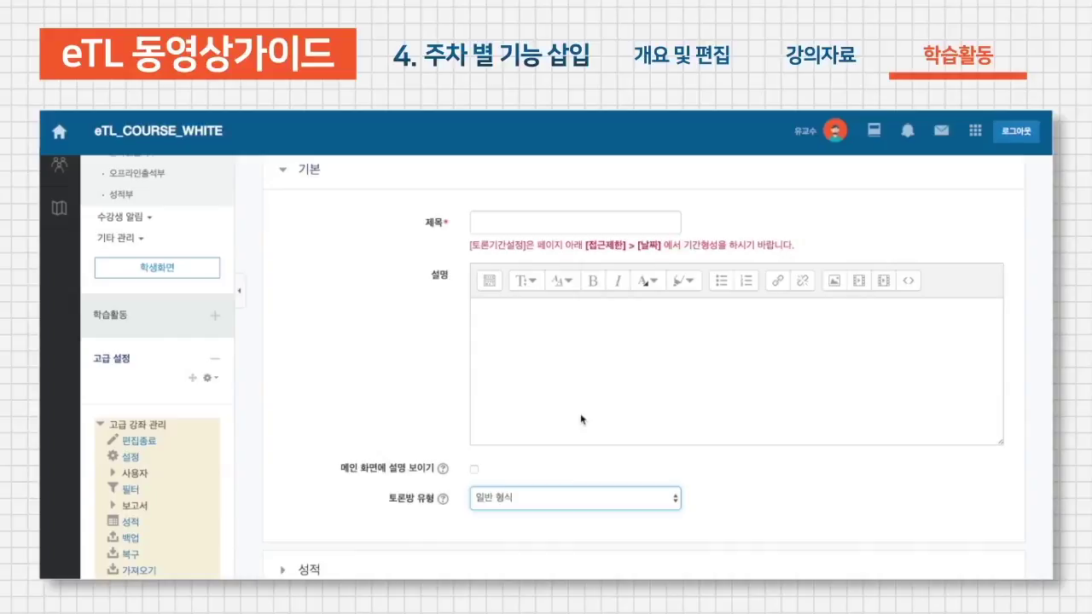
# Title the new discussion room 2주차 토론 and keep 일반 형식 as its 토론방 유형
pyautogui.click(512, 220)
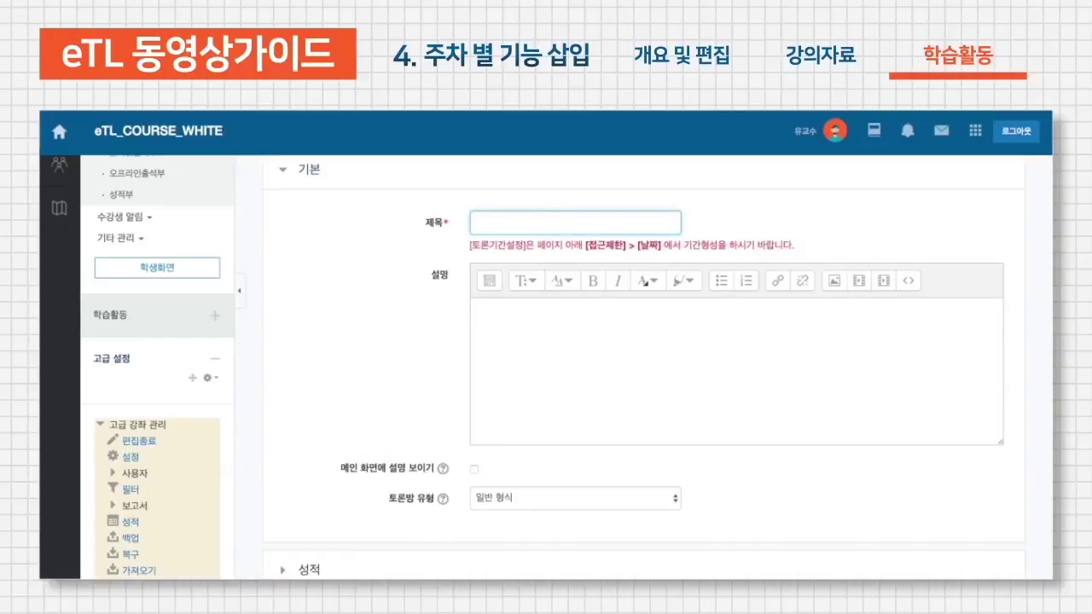
pyautogui.write('2조차 토론')
pyautogui.click(511, 414)
pyautogui.scroll(-3, 569, 405)
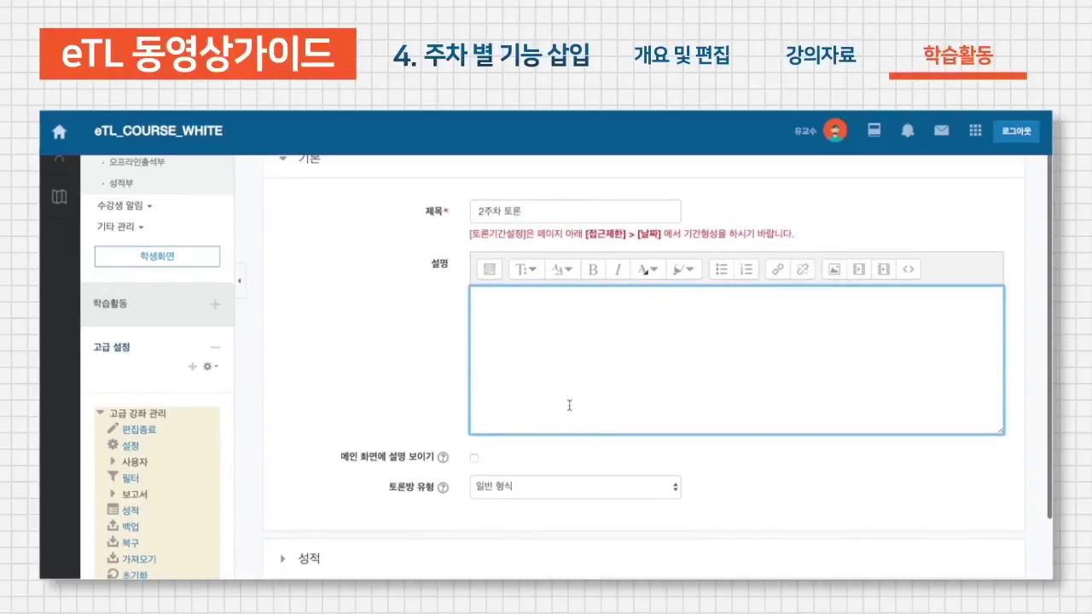
pyautogui.click(569, 391)
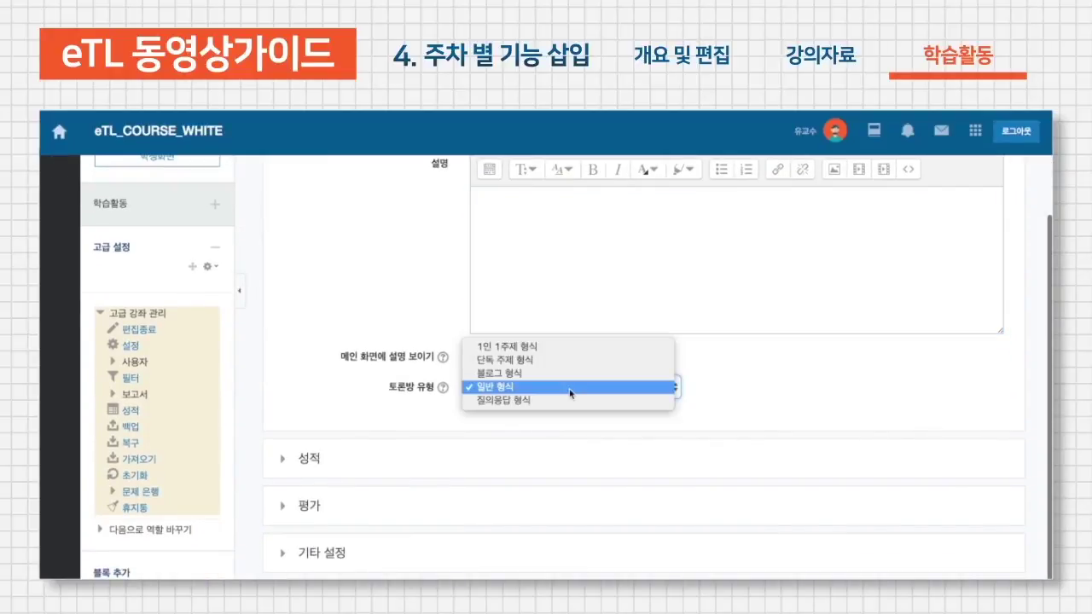
pyautogui.click(646, 384)
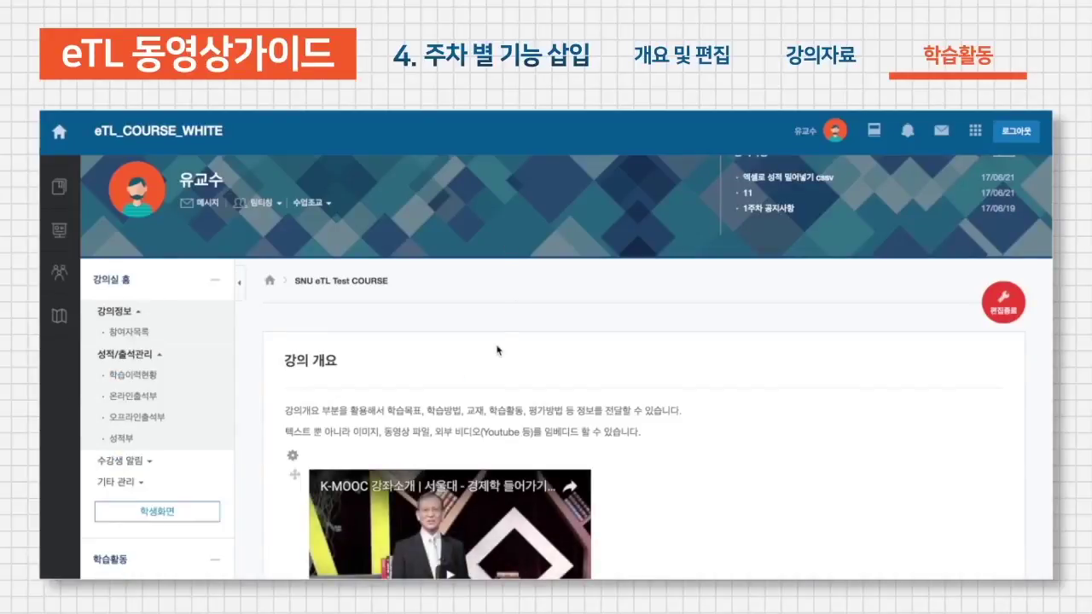
# Open the sample discussion room [토론] 일반 형식 in week 4 and look over its topic list
pyautogui.scroll(-15, 498, 350)
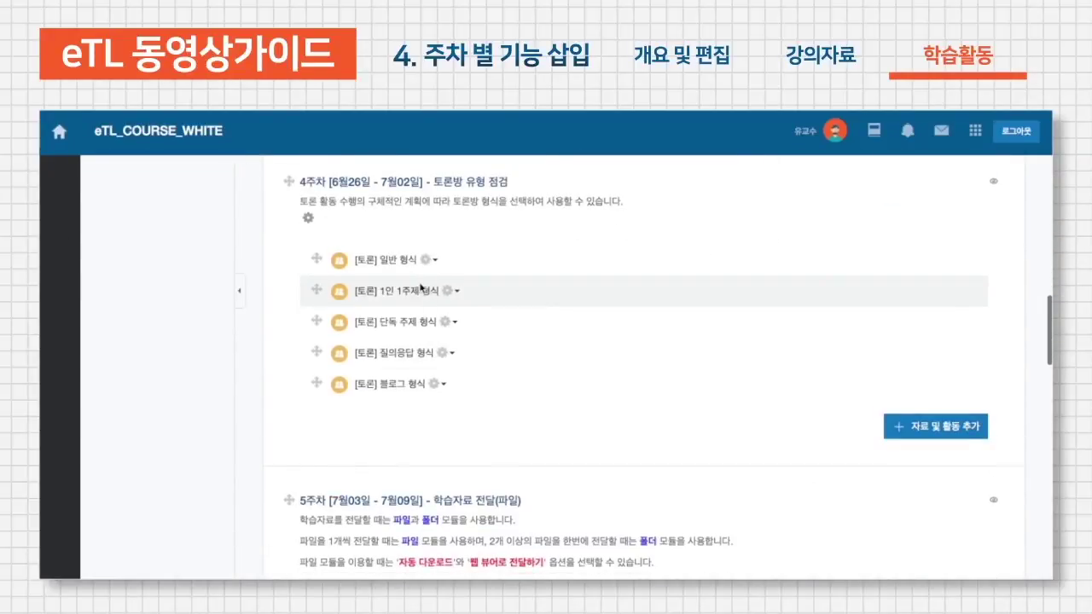
pyautogui.click(410, 268)
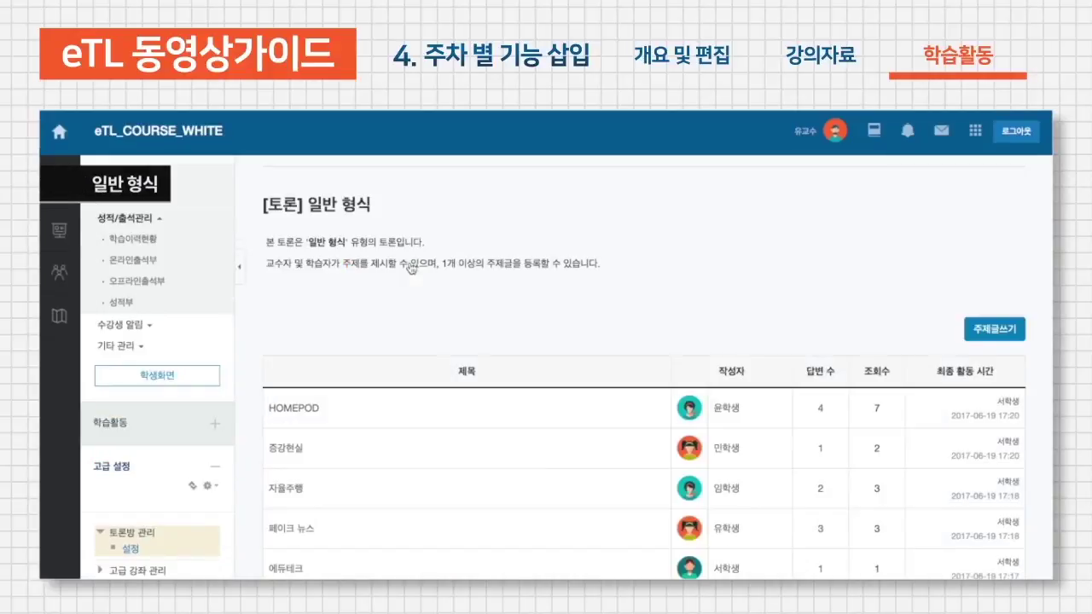
pyautogui.scroll(-3, 410, 268)
pyautogui.scroll(1, 410, 268)
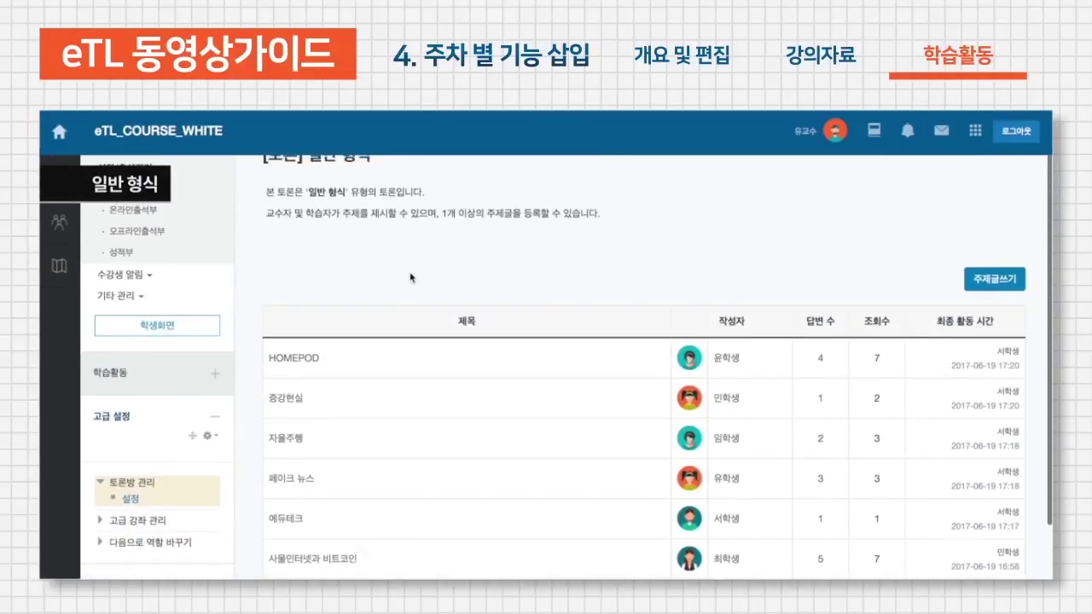
pyautogui.scroll(1, 411, 273)
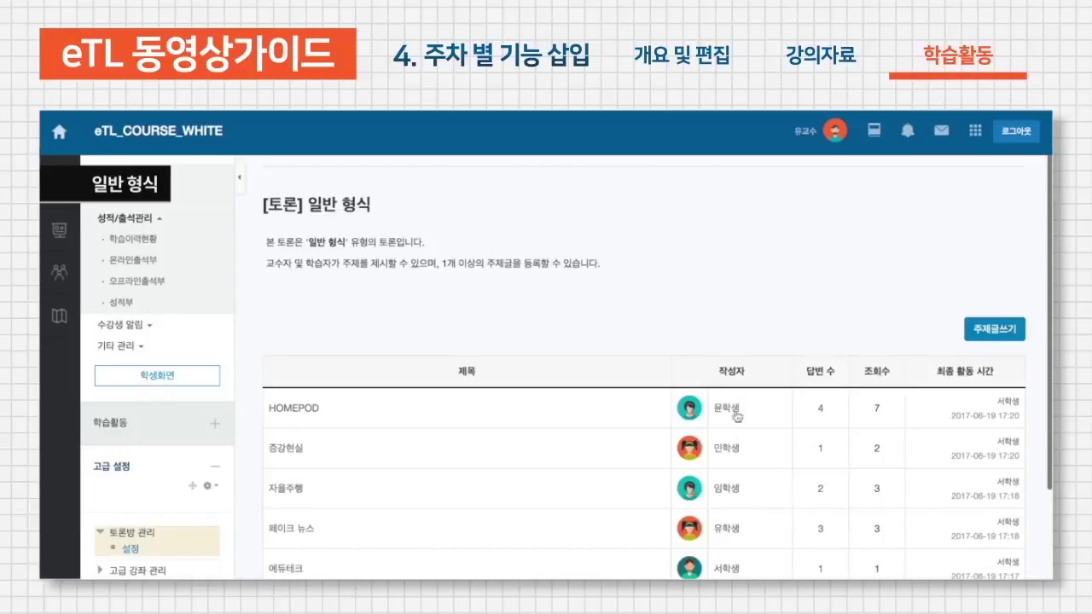
# Examine the topic list of the [토론] 일반 형식 forum and read the 블록체인이란? topic with its replies
pyautogui.scroll(-5, 733, 507)
pyautogui.scroll(5, 721, 572)
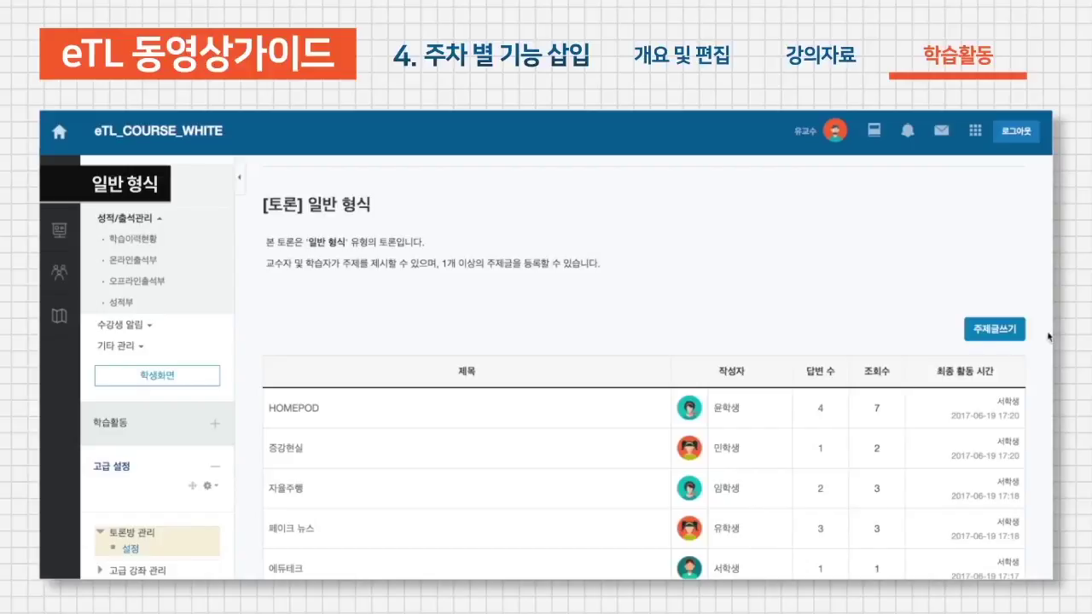
pyautogui.scroll(-5, 645, 401)
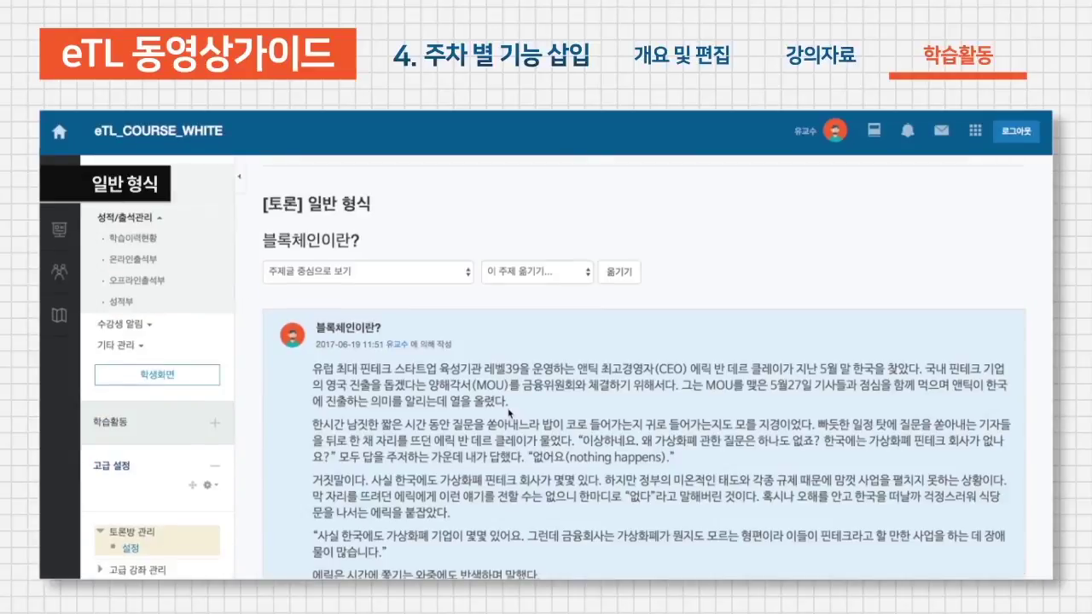
pyautogui.scroll(-10, 525, 364)
pyautogui.scroll(-10, 525, 364)
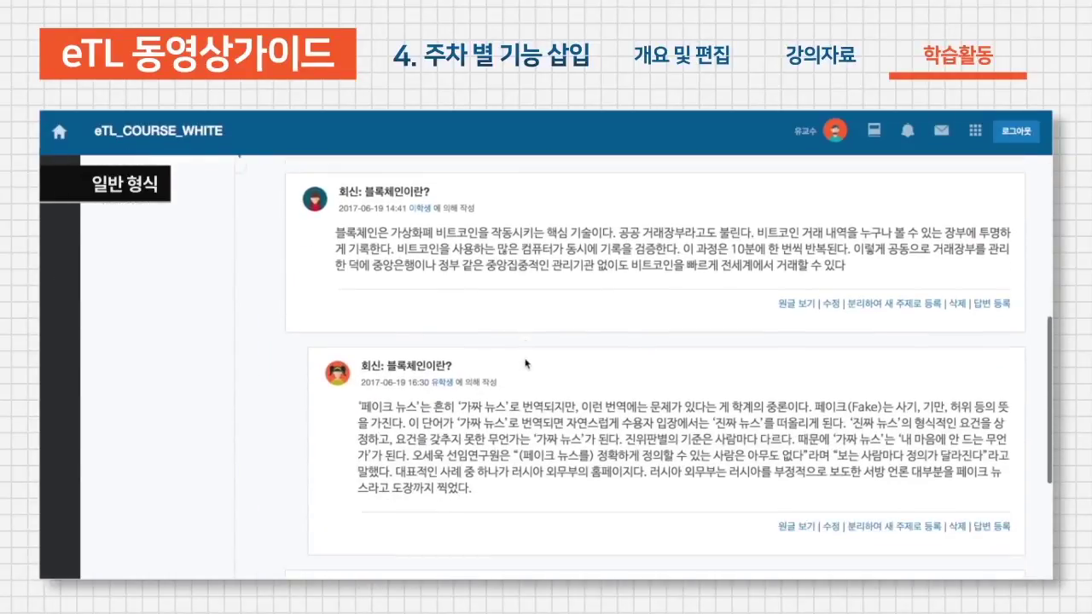
pyautogui.scroll(20, 530, 319)
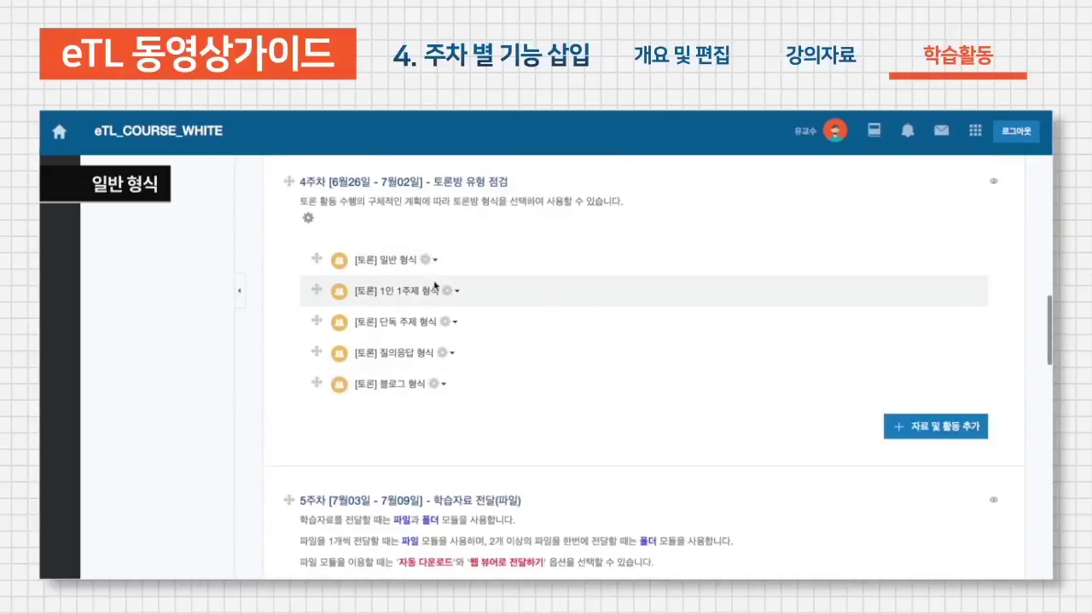
# Open the [토론] 1인 1주제 형식 forum in week 4 and examine its description and topic list
pyautogui.click(417, 296)
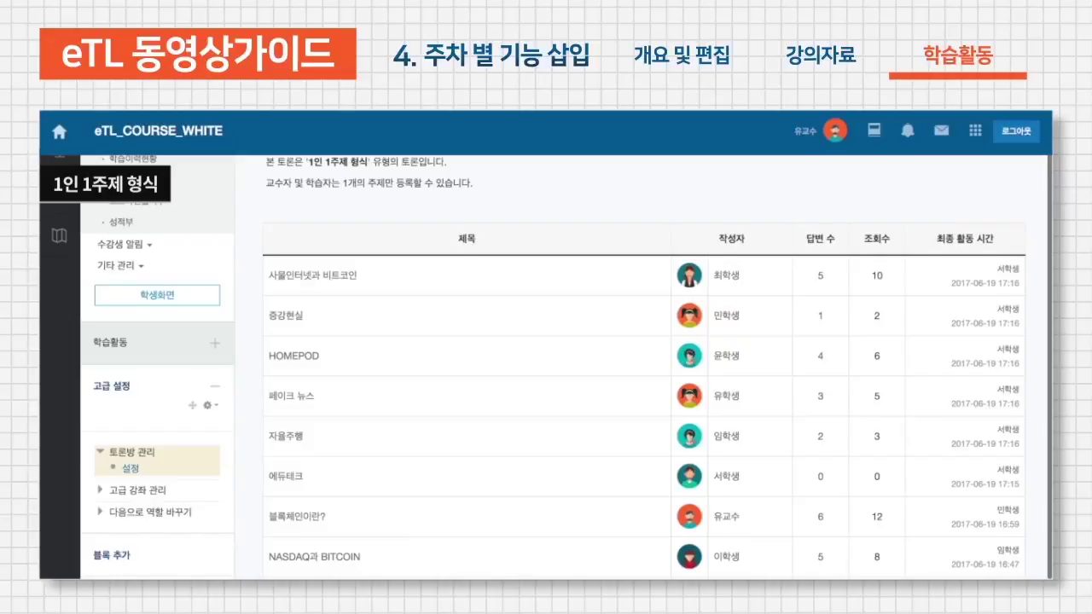
pyautogui.scroll(2, 493, 553)
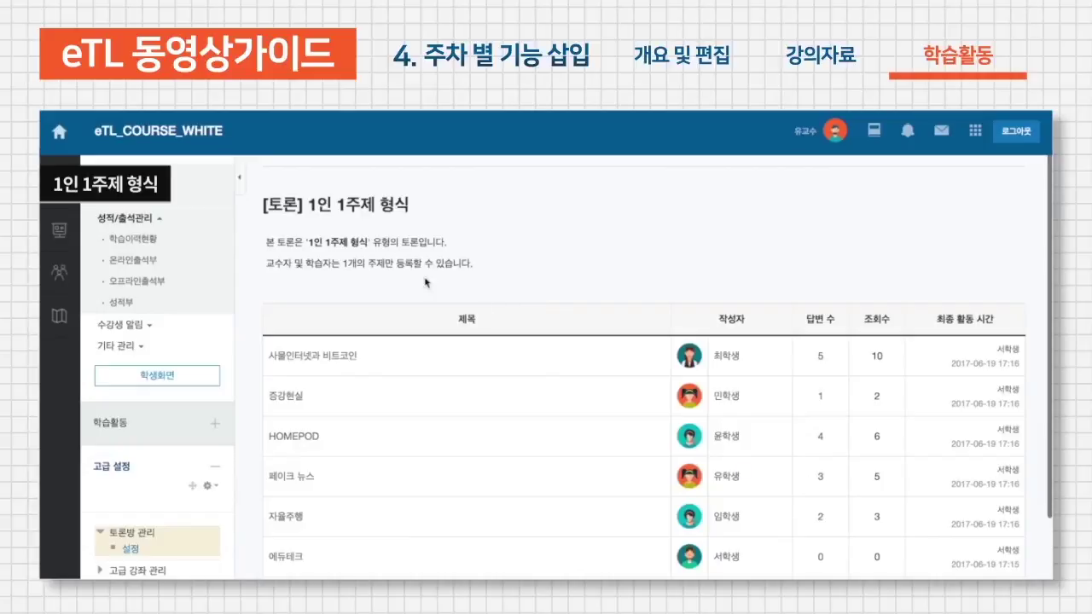
pyautogui.moveTo(313, 205); pyautogui.dragTo(375, 205)
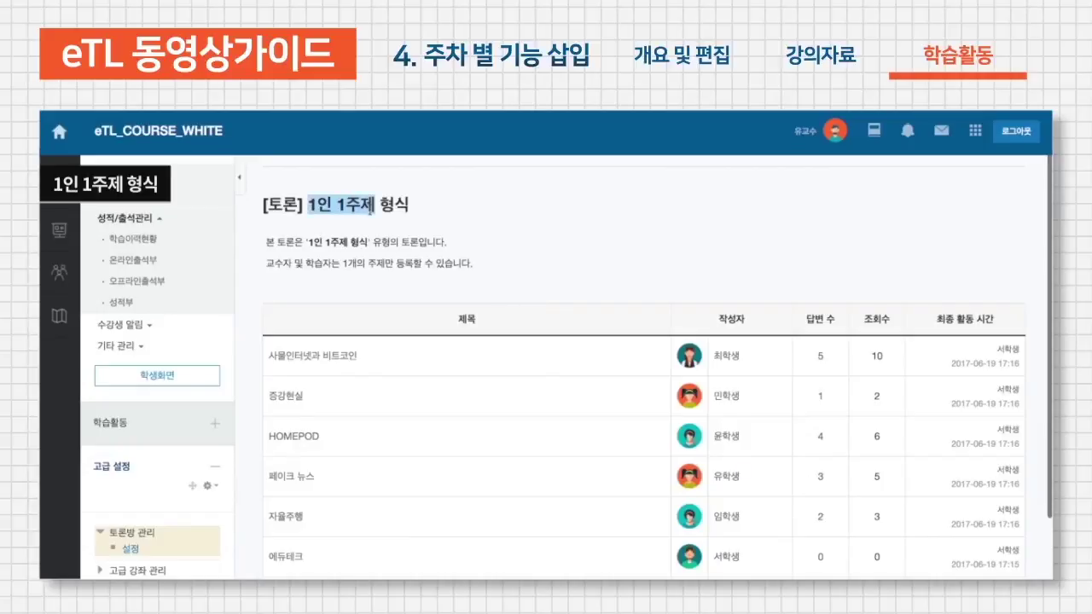
pyautogui.click(425, 232)
# Save the 2주차 토론 forum with the 일반 형식 type under Ch.2 교수체제설계, and open its new topic form
pyautogui.scroll(-3, 443, 331)
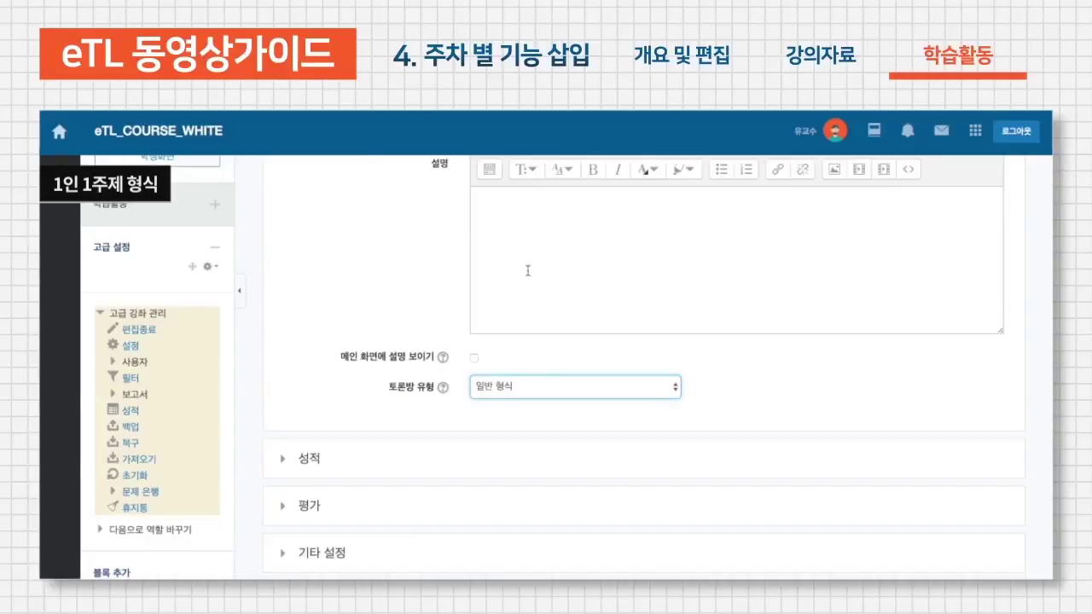
pyautogui.click(558, 272)
pyautogui.scroll(-2, 559, 271)
pyautogui.click(478, 565)
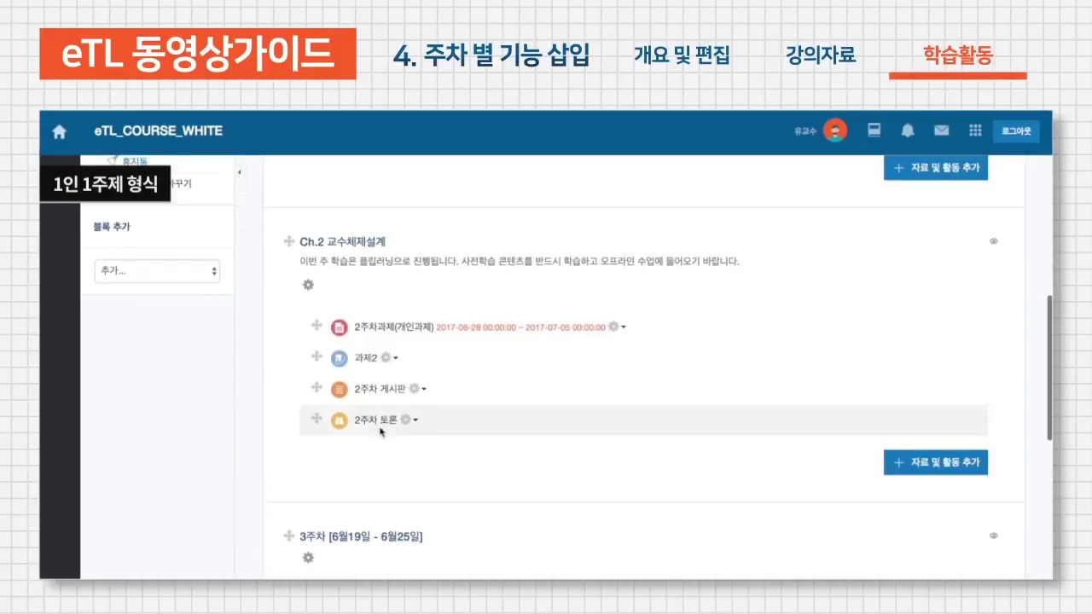
pyautogui.click(380, 431)
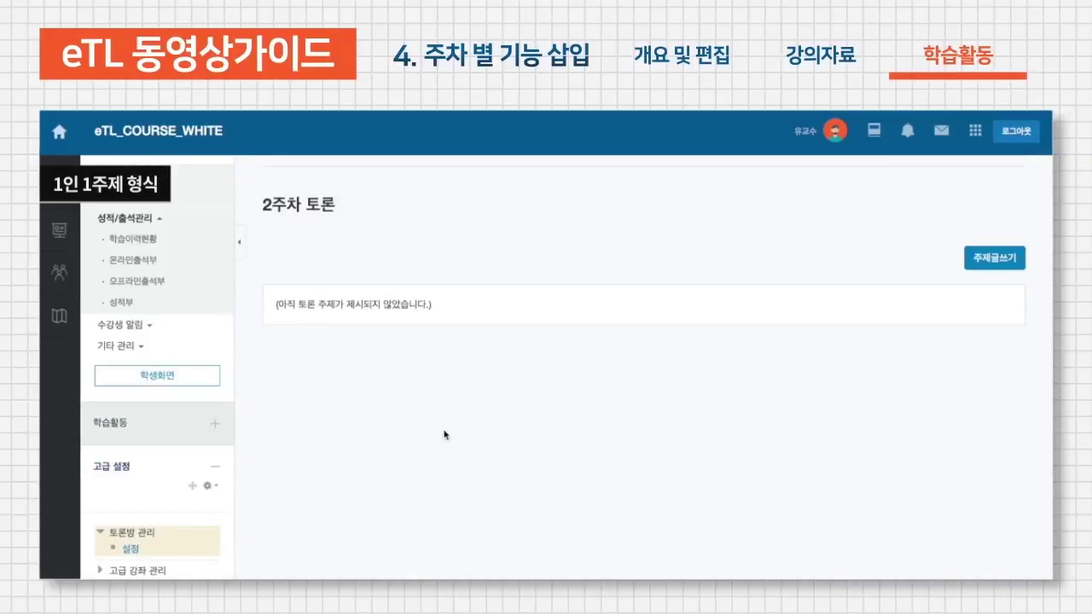
pyautogui.click(985, 262)
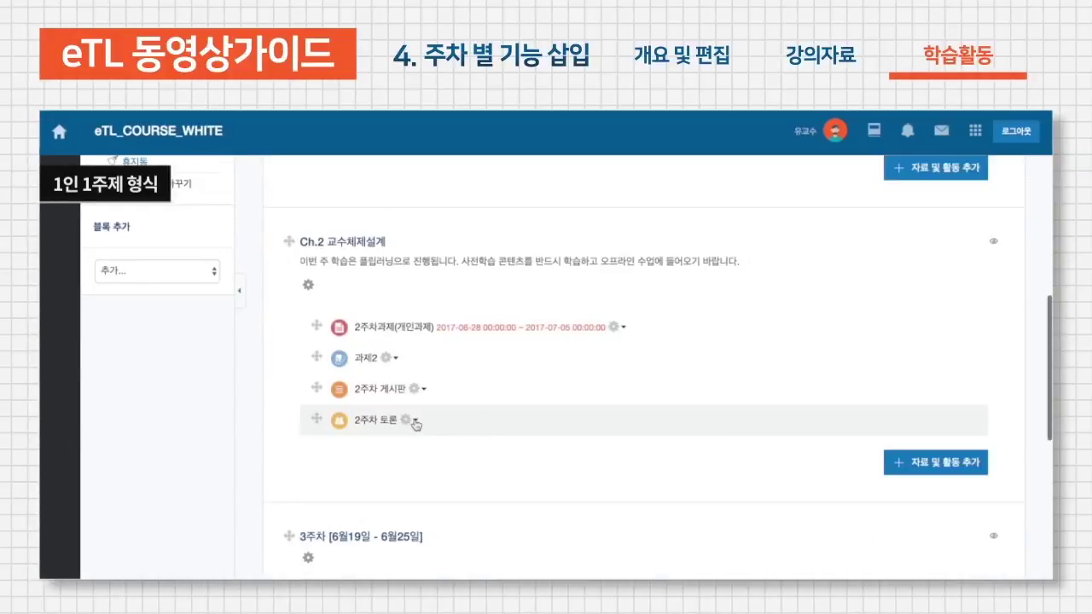
# Edit the settings of the 2주차 토론 forum and set its forum type to 단독 주제 형식
pyautogui.click(415, 425)
pyautogui.click(394, 447)
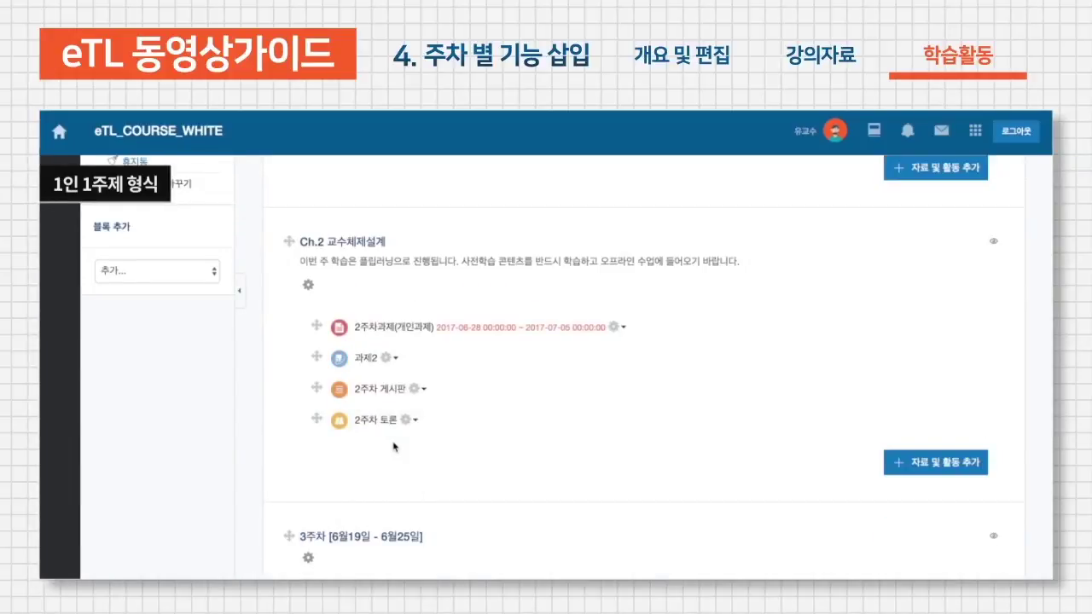
pyautogui.scroll(-1, 546, 416)
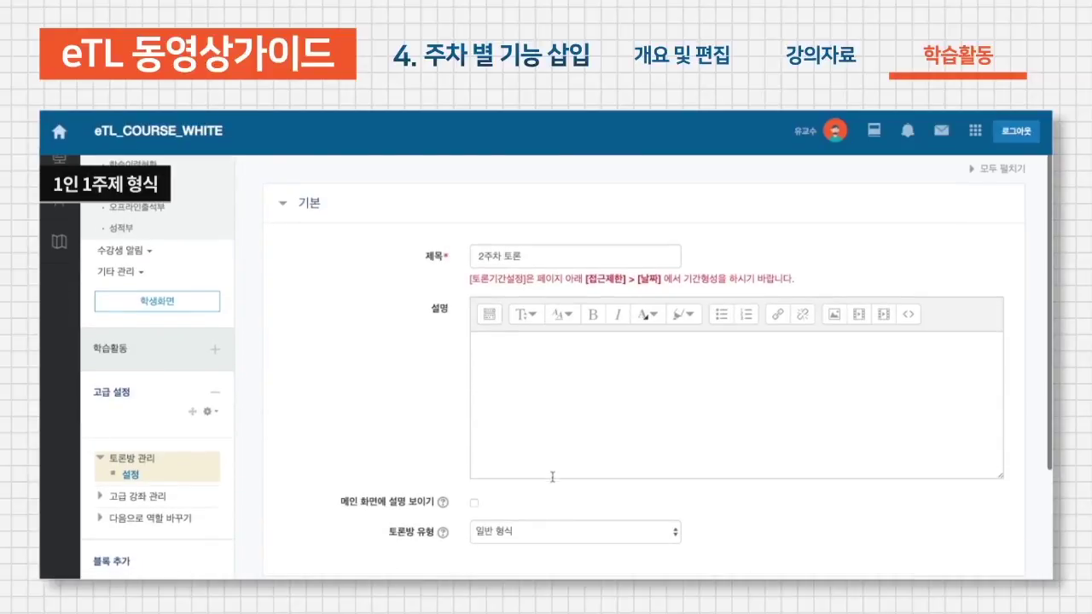
pyautogui.click(541, 530)
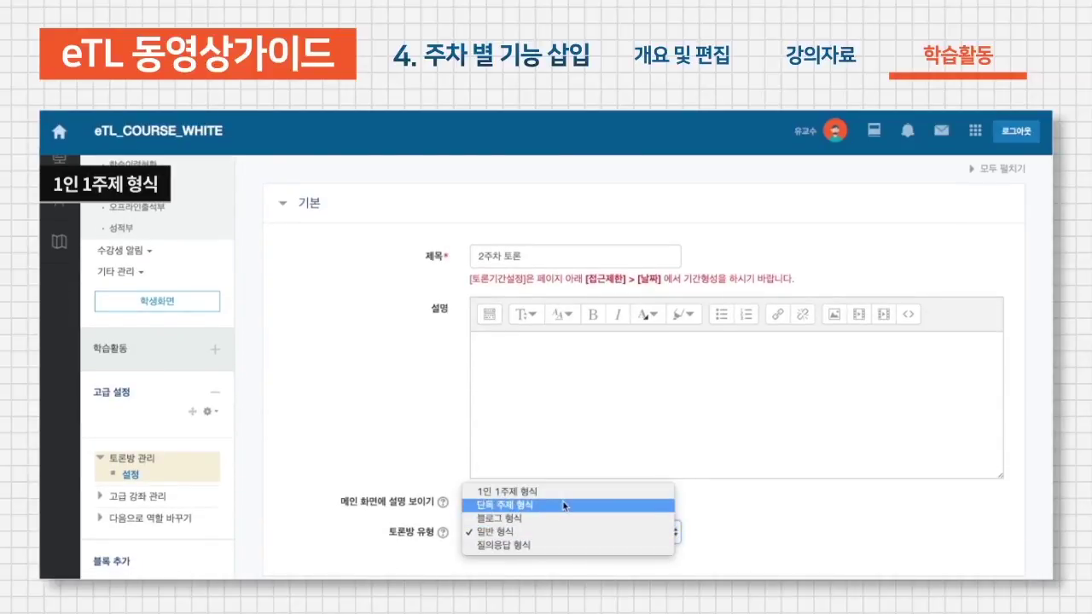
pyautogui.press('Escape')
# Enter the description "오늘 학습한 교수체제모형을 이용하여 간단한 학습콘텐츠를 구상하세요." for the 2주차 토론 forum and save the settings
pyautogui.click(629, 456)
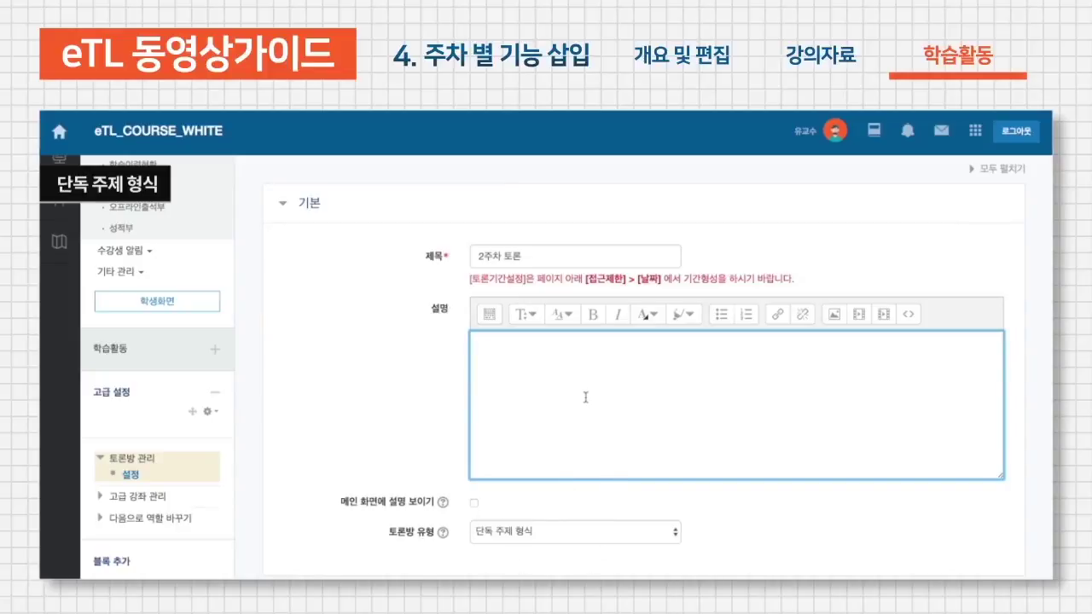
pyautogui.scroll(-2, 581, 431)
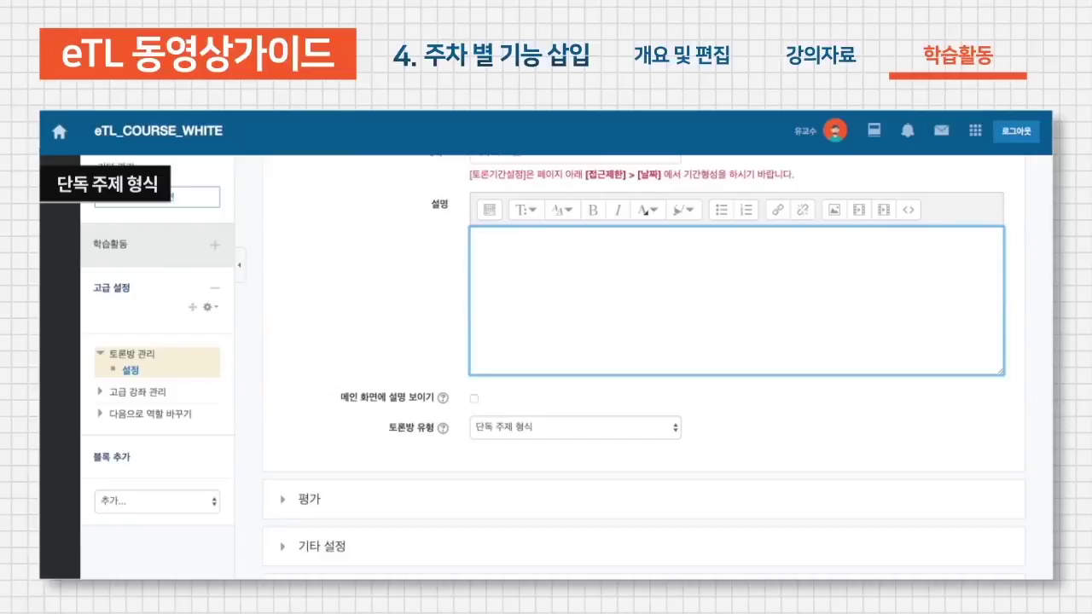
pyautogui.write('오늘 학습한 교수')
pyautogui.write('체제')
pyautogui.write('모혀')
pyautogui.write('을 이용하여 ㄱ')
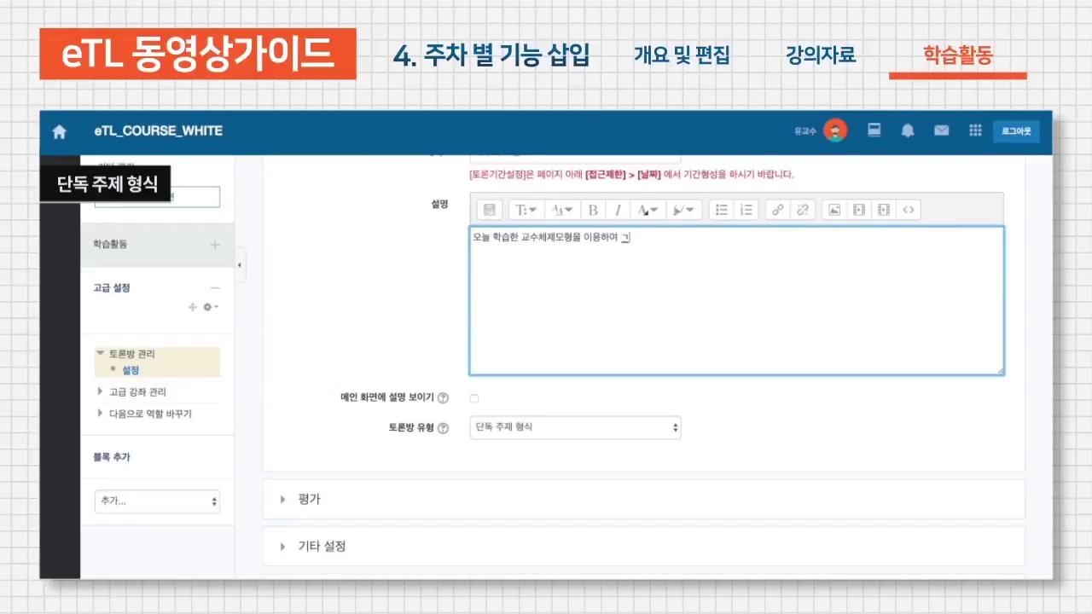
pyautogui.write('간다')
pyautogui.write('한 ')
pyautogui.write('학습콘텐츠를 구사')
pyautogui.write('상하세요.')
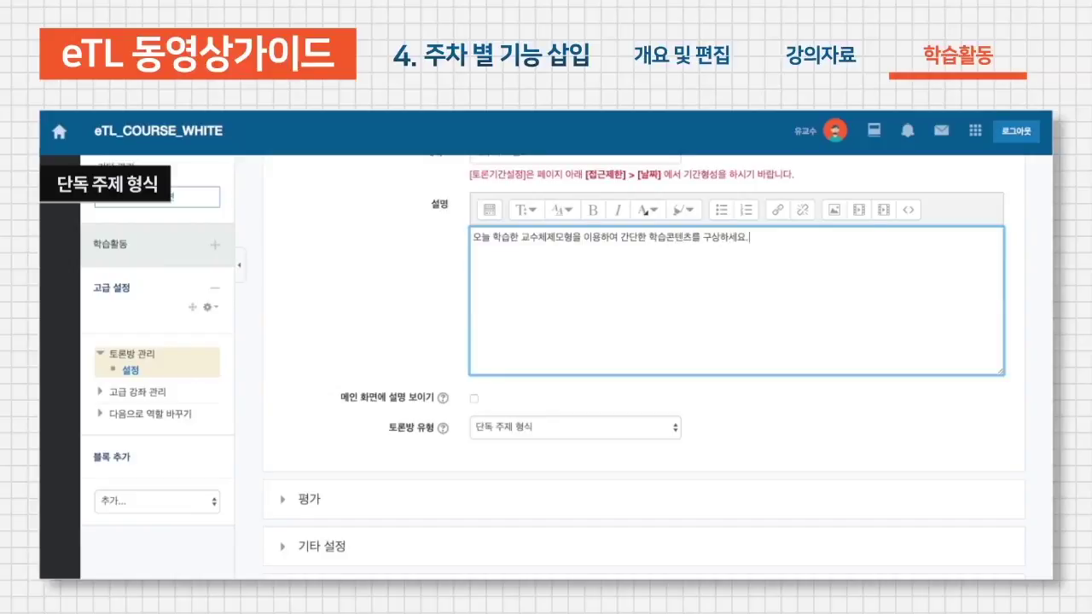
pyautogui.scroll(-3, 563, 366)
pyautogui.click(477, 519)
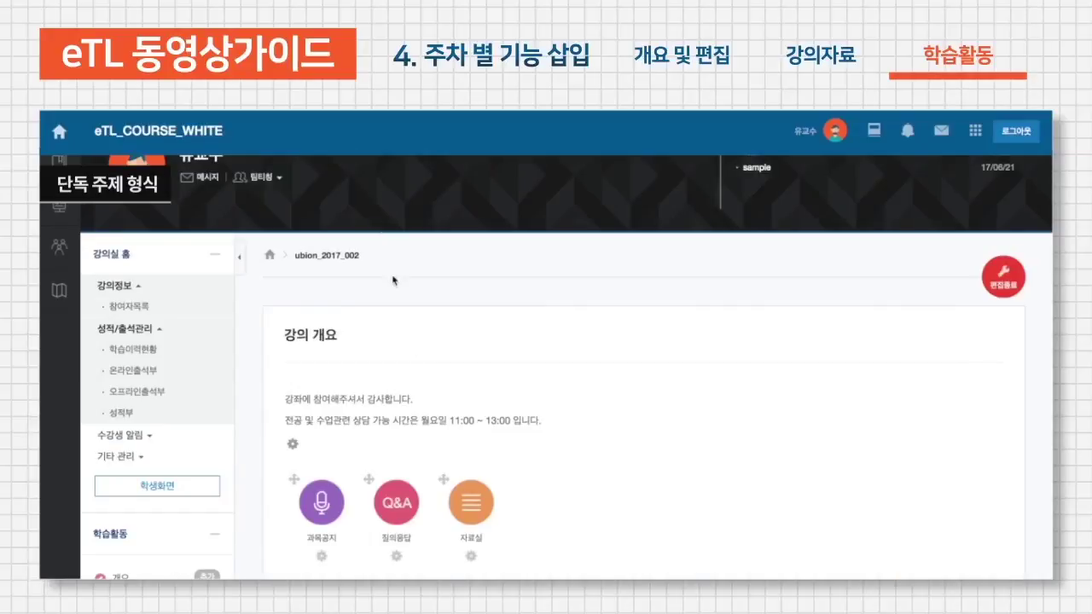
# Open the 2주차 토론 forum under Ch.2, examine its topic post, and view the reply form
pyautogui.scroll(-10, 419, 398)
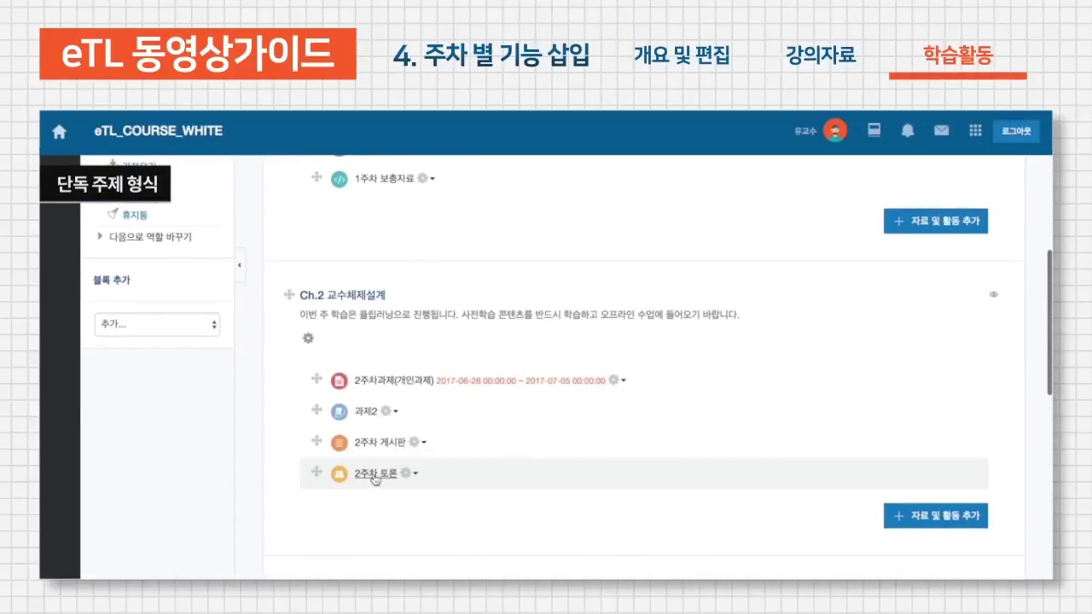
pyautogui.click(375, 476)
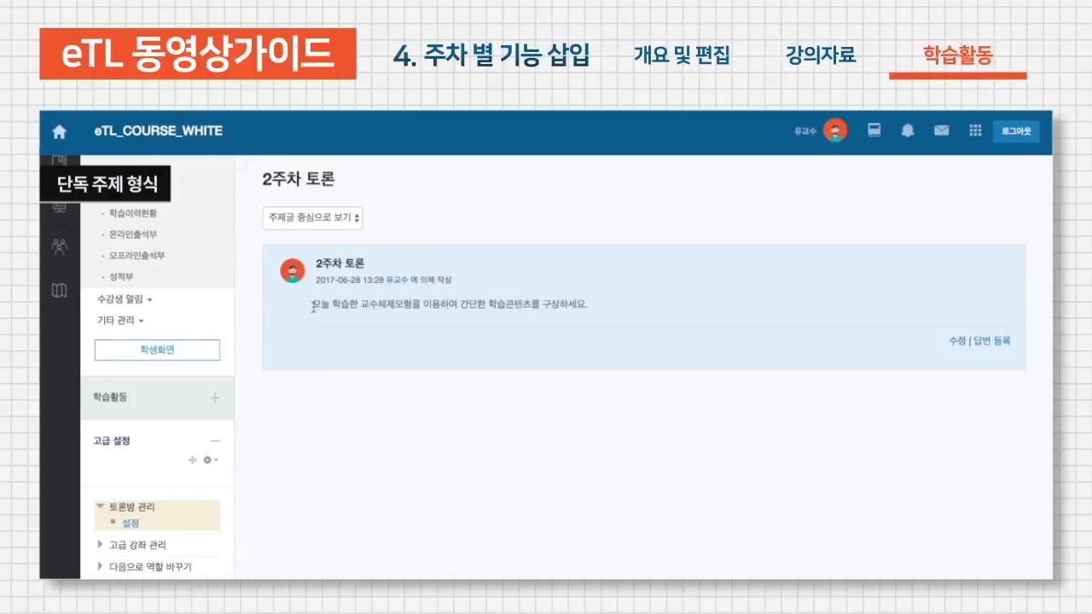
pyautogui.moveTo(312, 307); pyautogui.dragTo(567, 313)
pyautogui.click(564, 319)
pyautogui.click(985, 343)
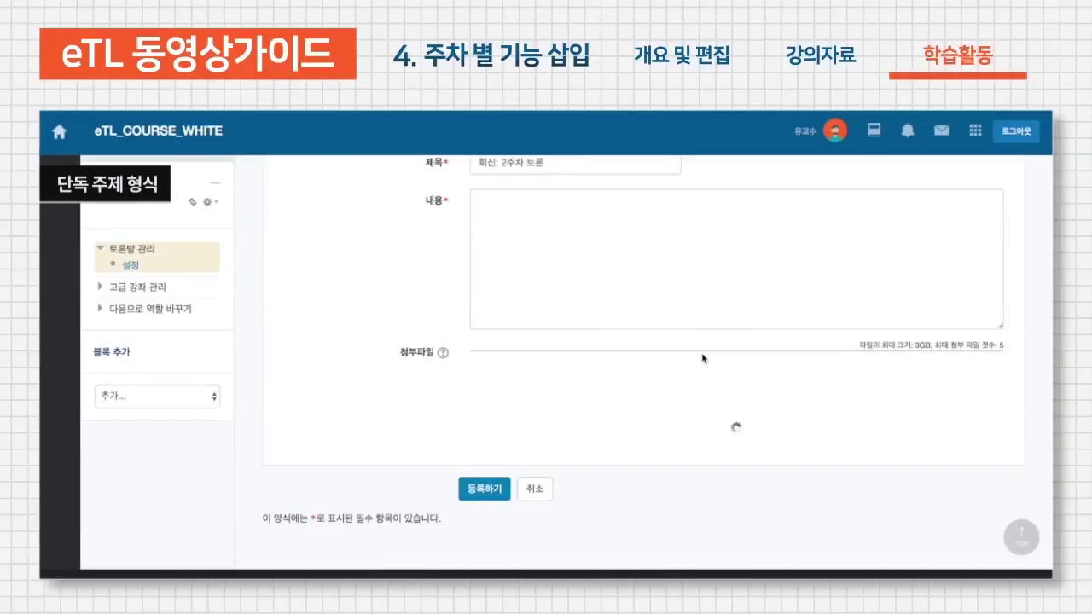
pyautogui.hscroll(-5, 487, 305)
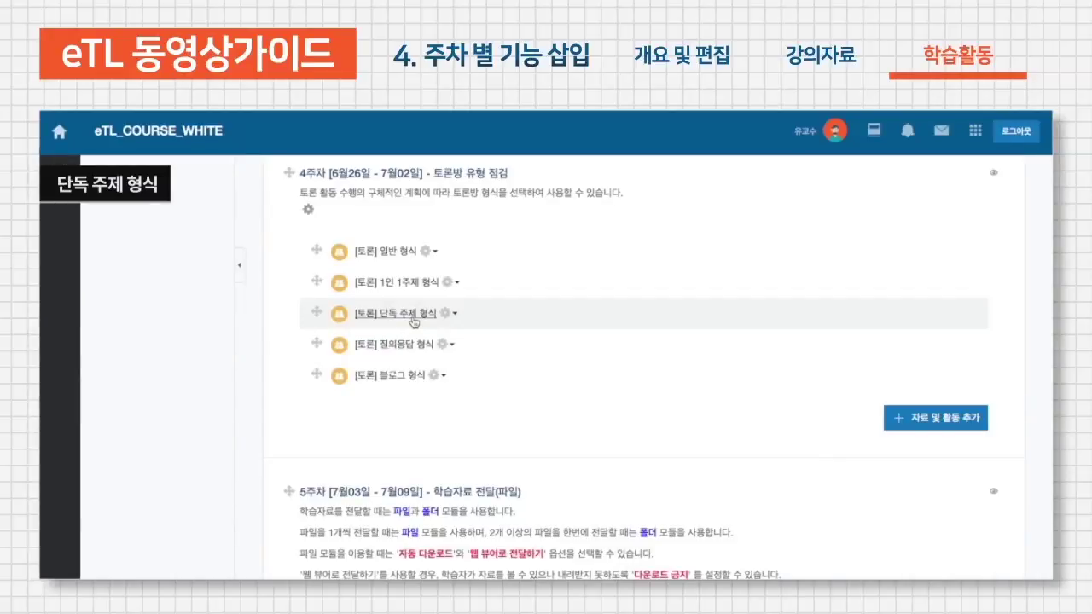
# Open the [토론] 단독 주제 형식 forum in week 4 and read its topic post and replies
pyautogui.click(413, 314)
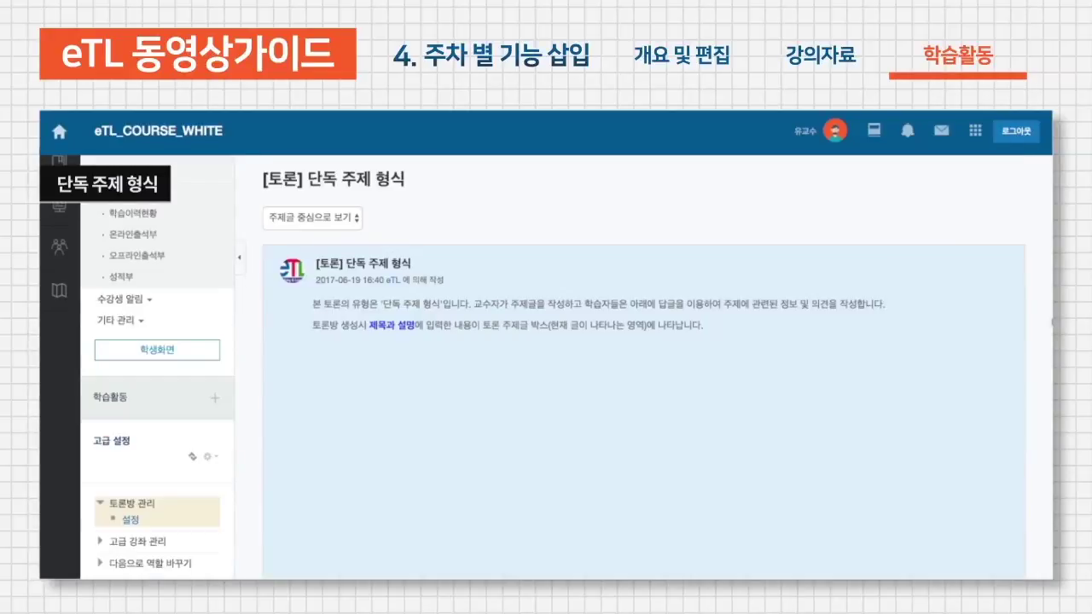
pyautogui.scroll(-1, 789, 266)
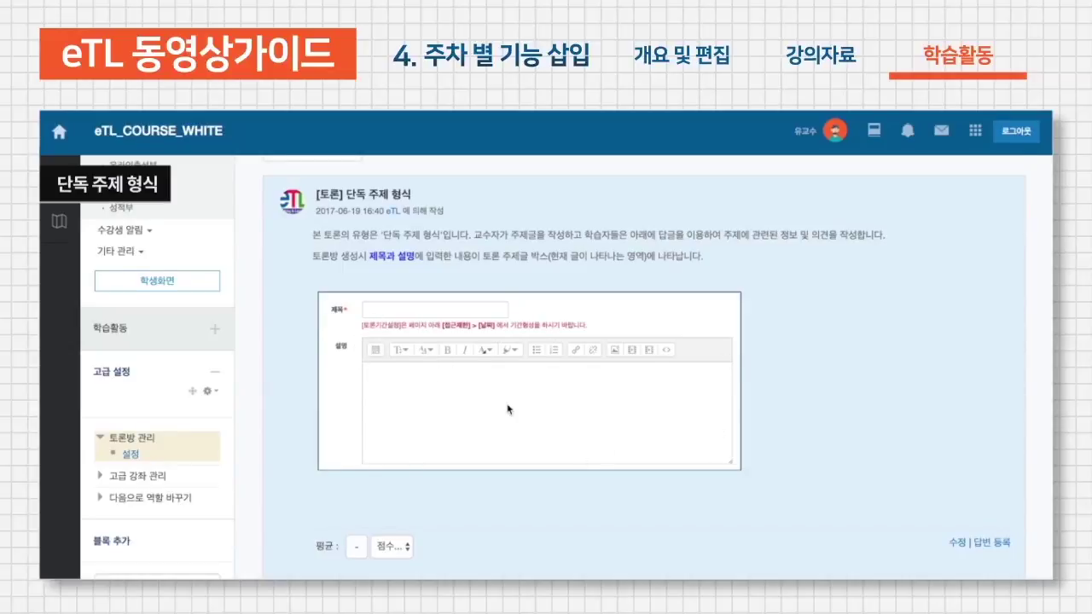
pyautogui.scroll(-10, 548, 458)
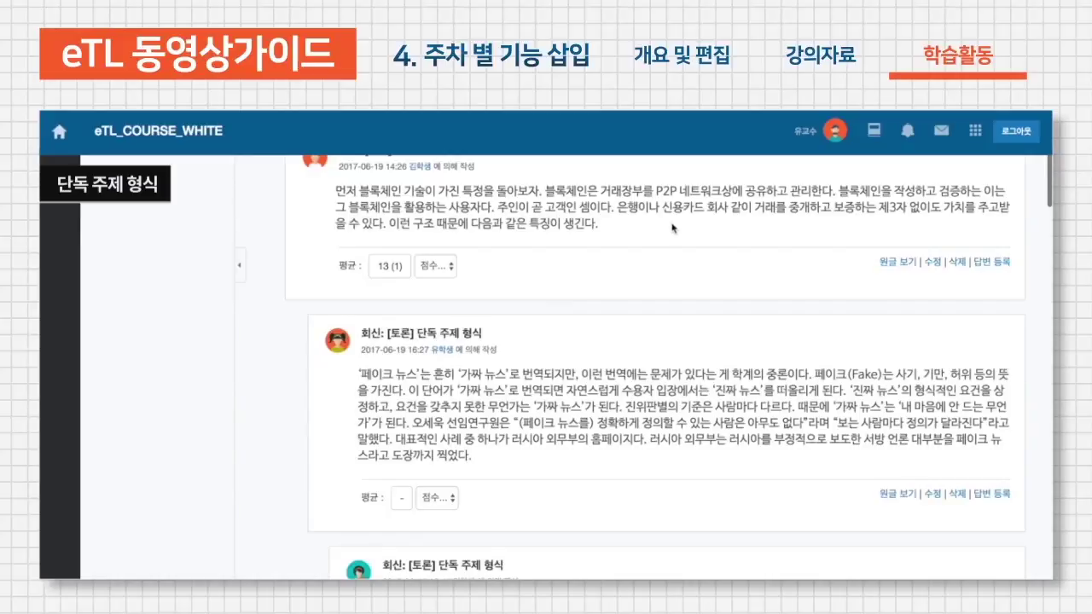
pyautogui.scroll(-10, 664, 228)
pyautogui.scroll(-3, 673, 228)
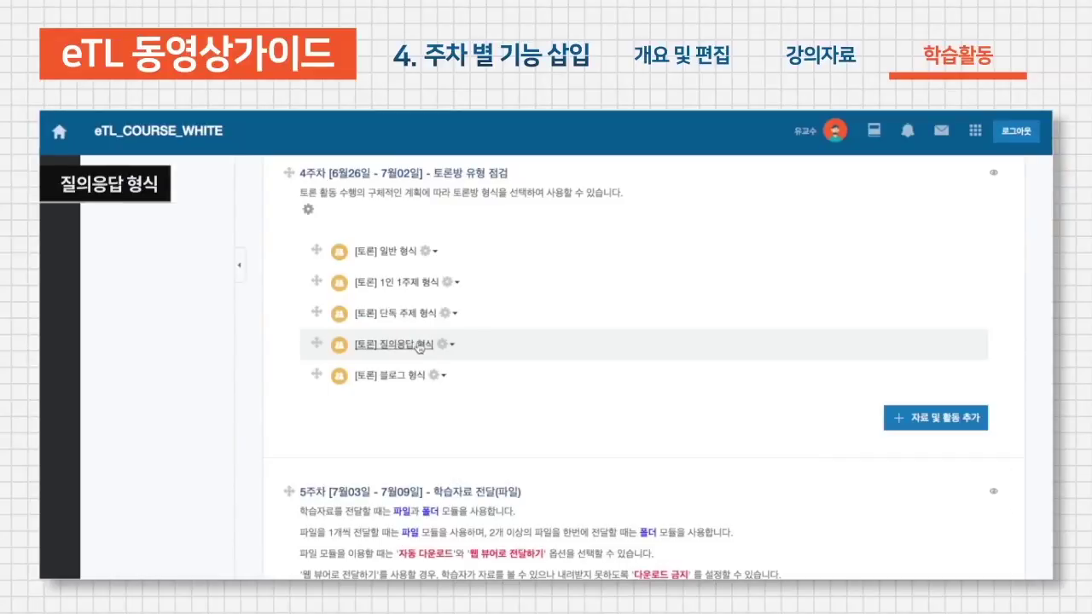
# Open the [토론] 질의응답 형식 forum in week 4 and read the 블록체인이란? topic with its replies
pyautogui.click(418, 345)
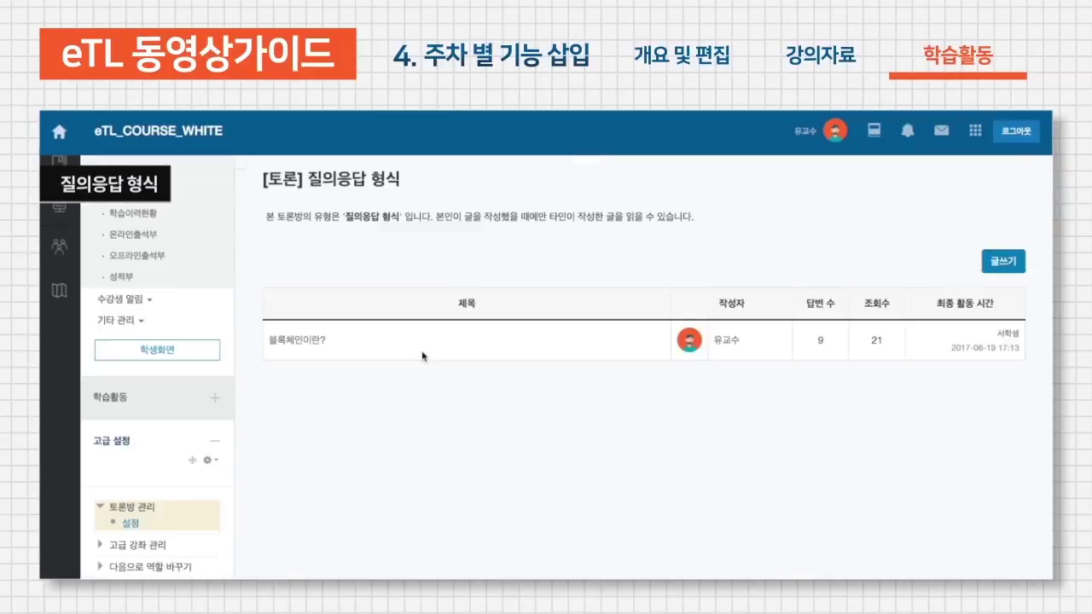
pyautogui.click(304, 344)
pyautogui.scroll(-10, 304, 384)
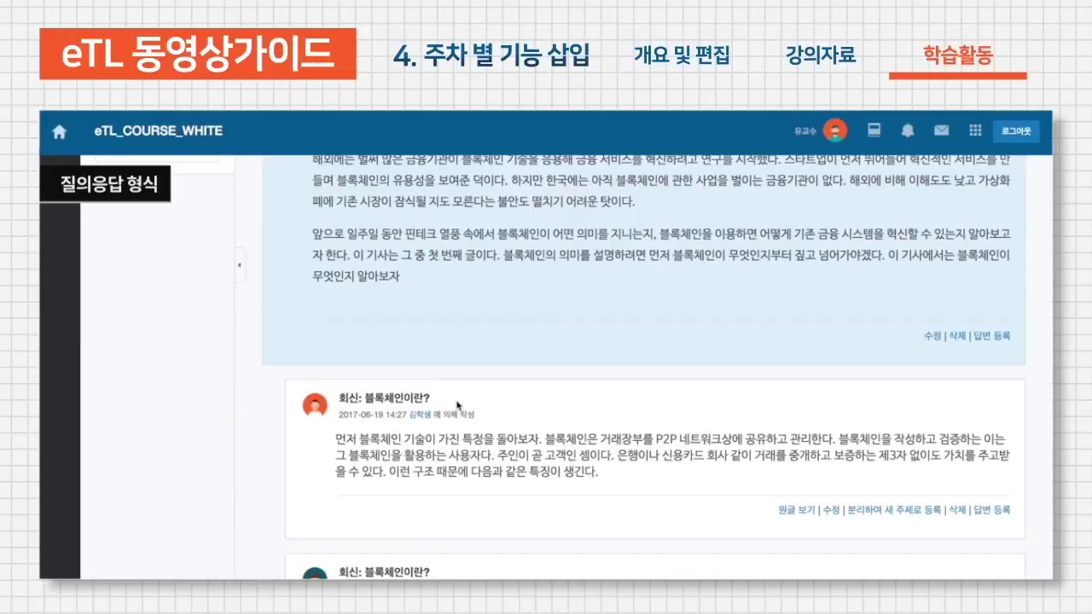
pyautogui.scroll(6, 457, 405)
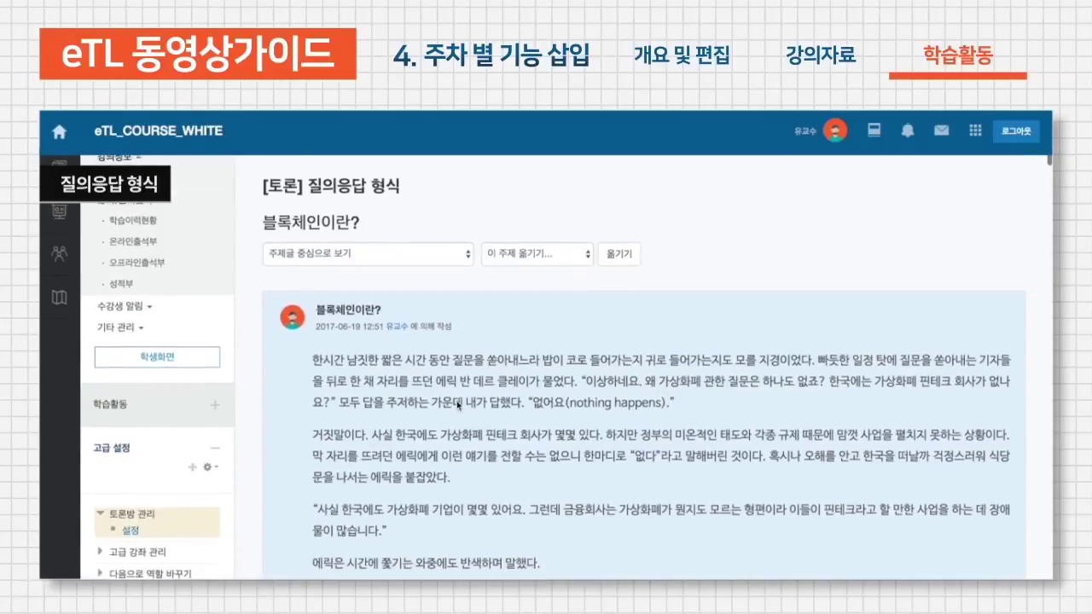
pyautogui.scroll(-9, 457, 406)
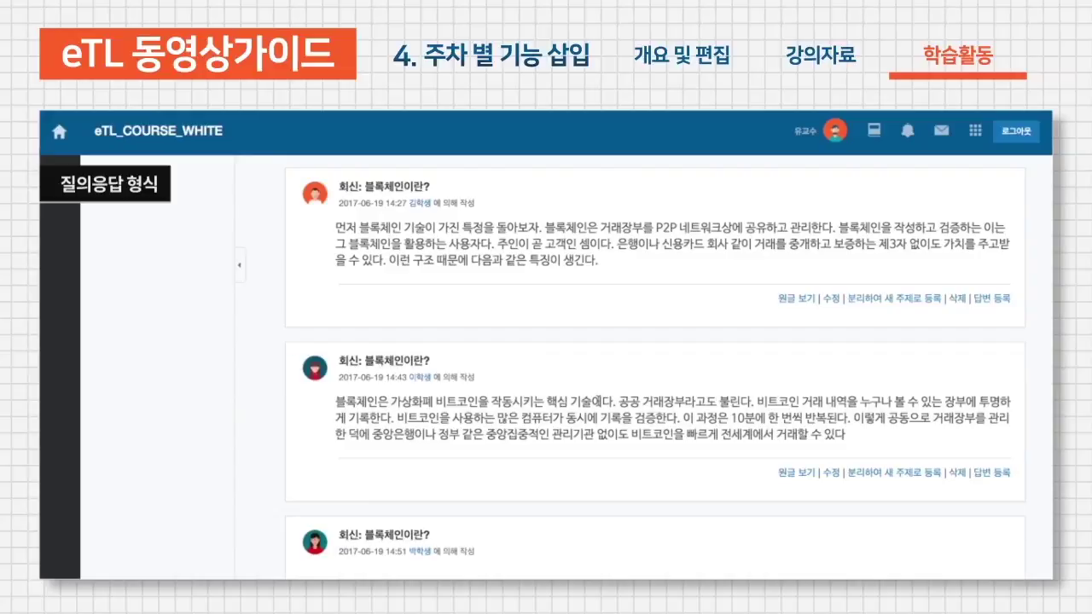
pyautogui.scroll(-10, 571, 401)
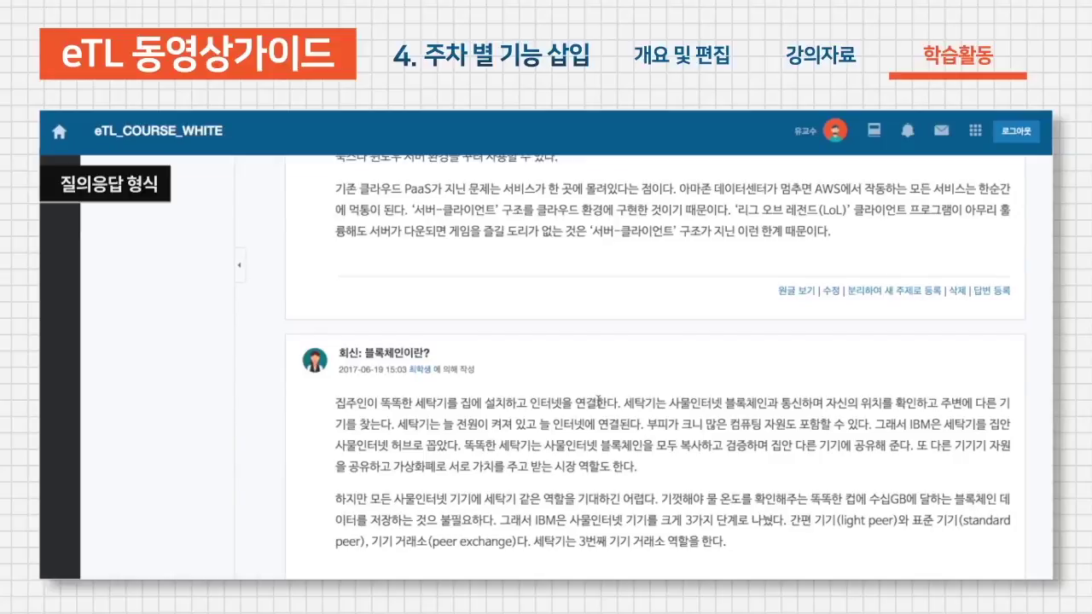
pyautogui.scroll(2, 599, 401)
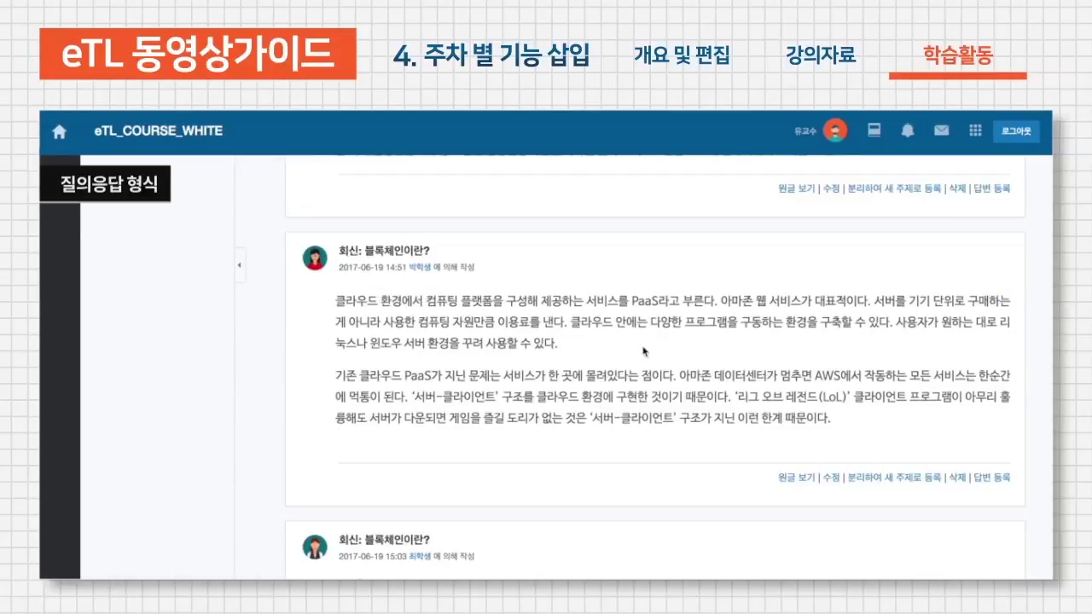
pyautogui.scroll(-2, 638, 346)
pyautogui.scroll(3, 638, 346)
pyautogui.scroll(4, 637, 345)
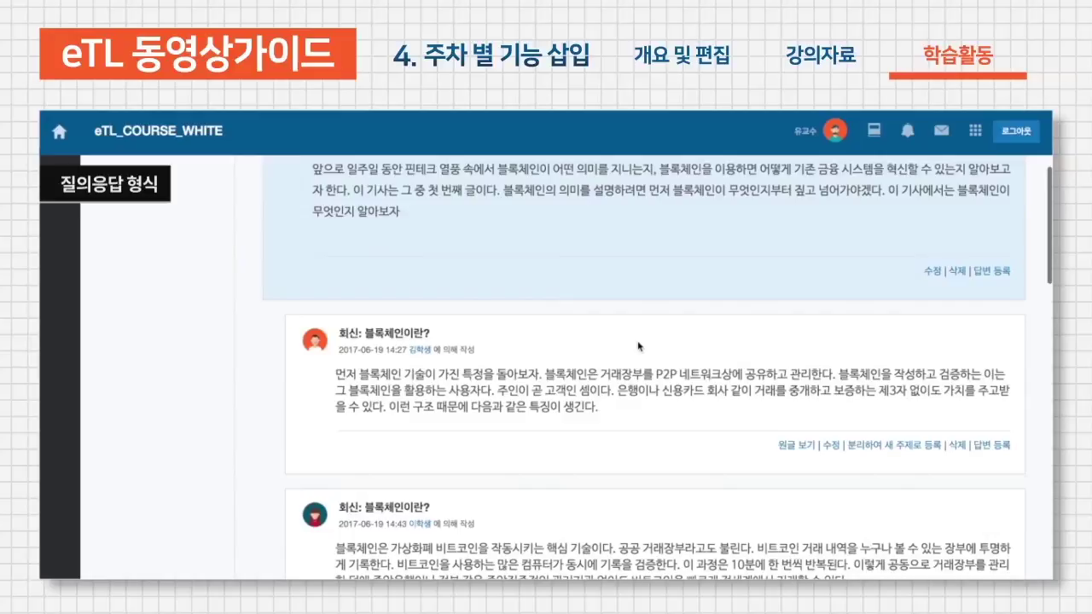
pyautogui.scroll(-2, 638, 346)
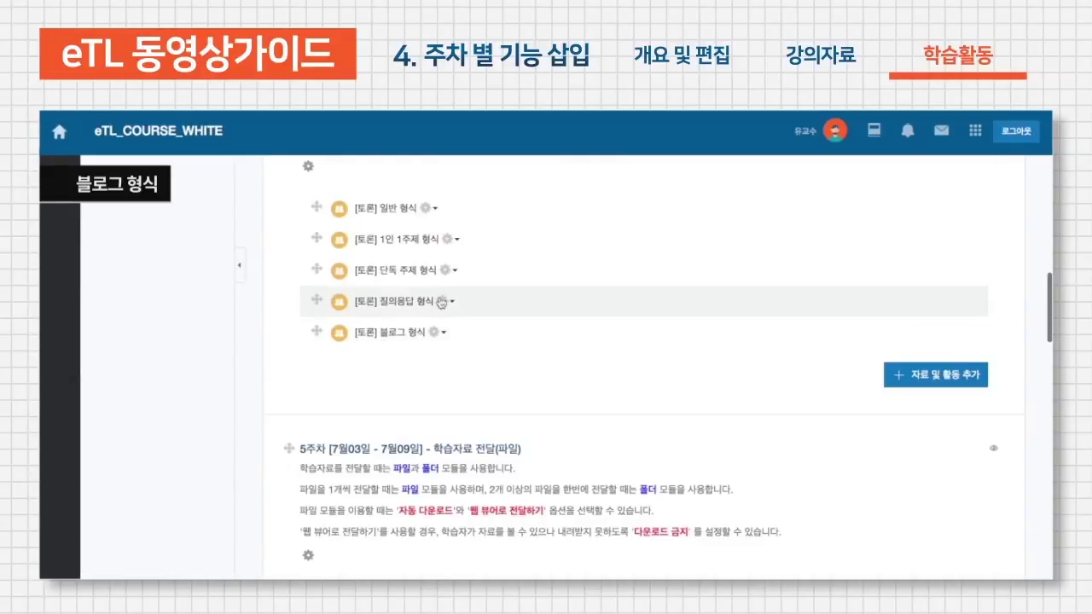
# Open the [토론] 블로그 형식 forum in week 4 and browse all of its posts through P2P 금융 혁신
pyautogui.click(403, 211)
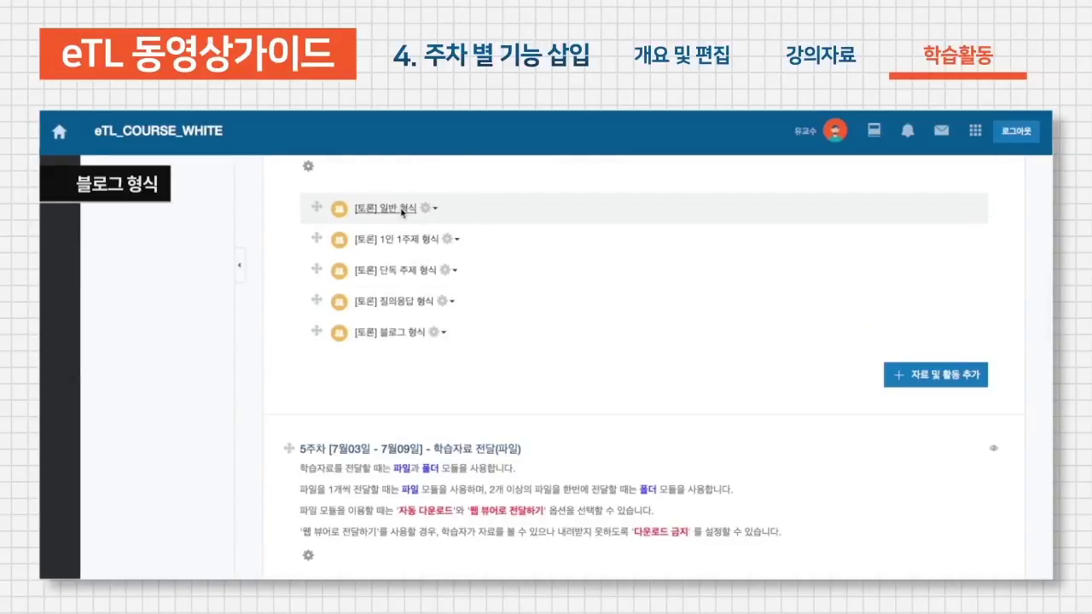
pyautogui.scroll(-2, 542, 295)
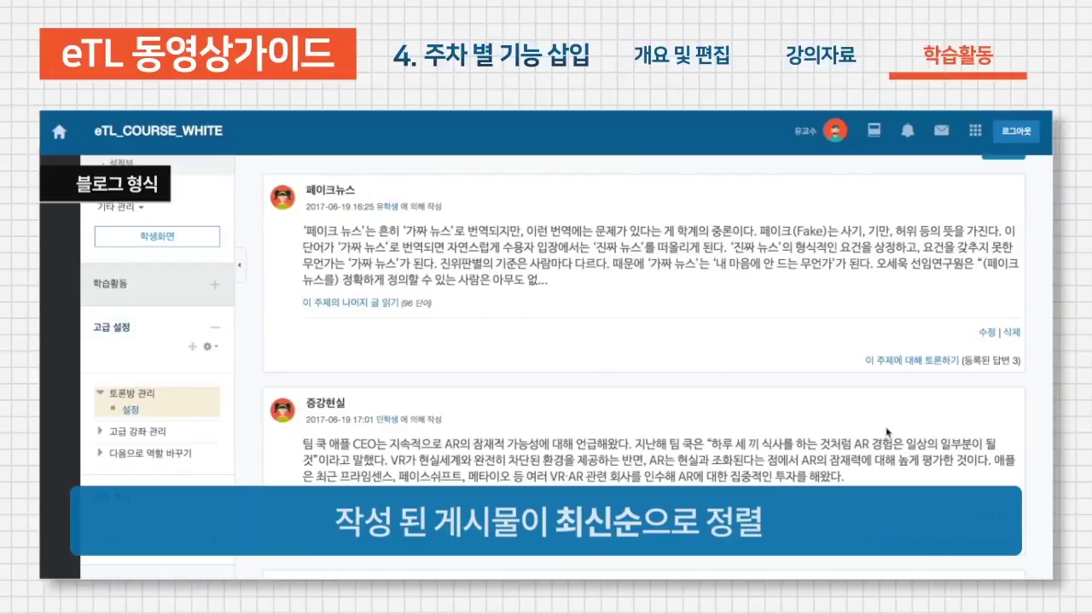
pyautogui.scroll(2, 455, 194)
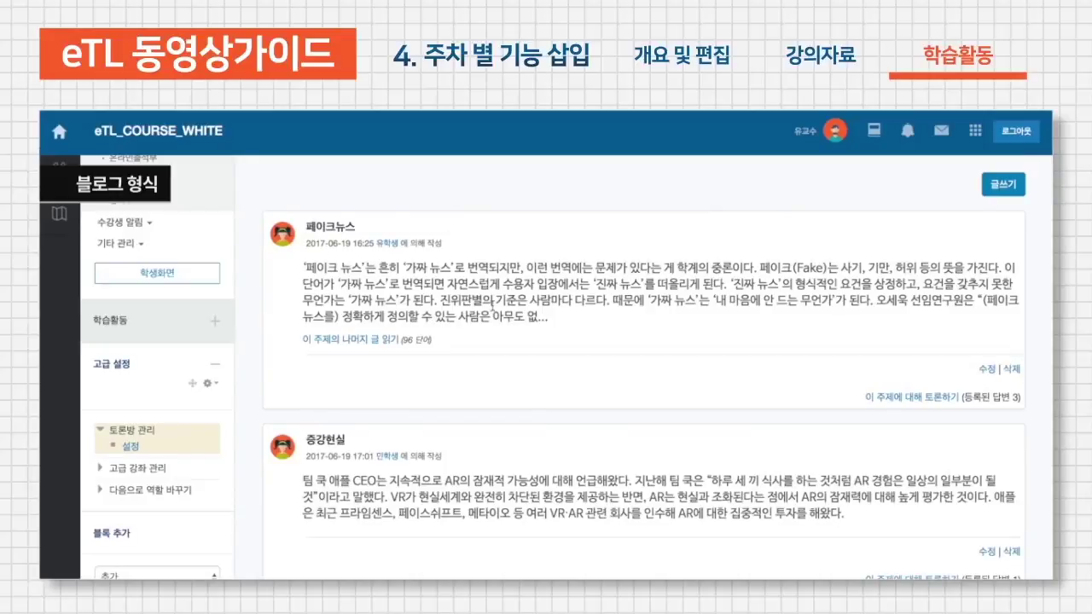
pyautogui.scroll(-15, 493, 297)
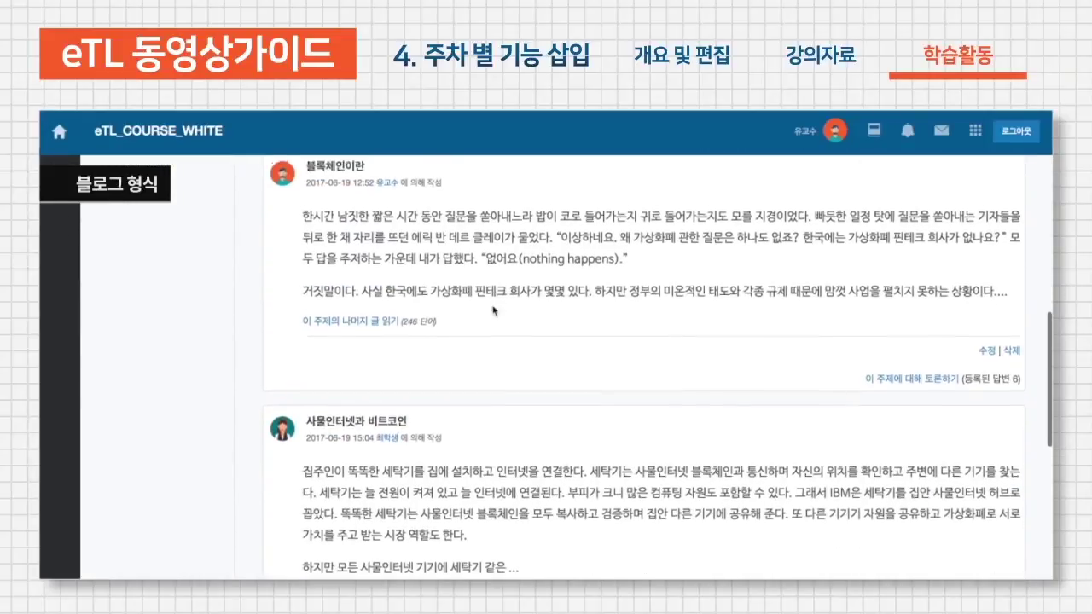
pyautogui.scroll(-10, 494, 310)
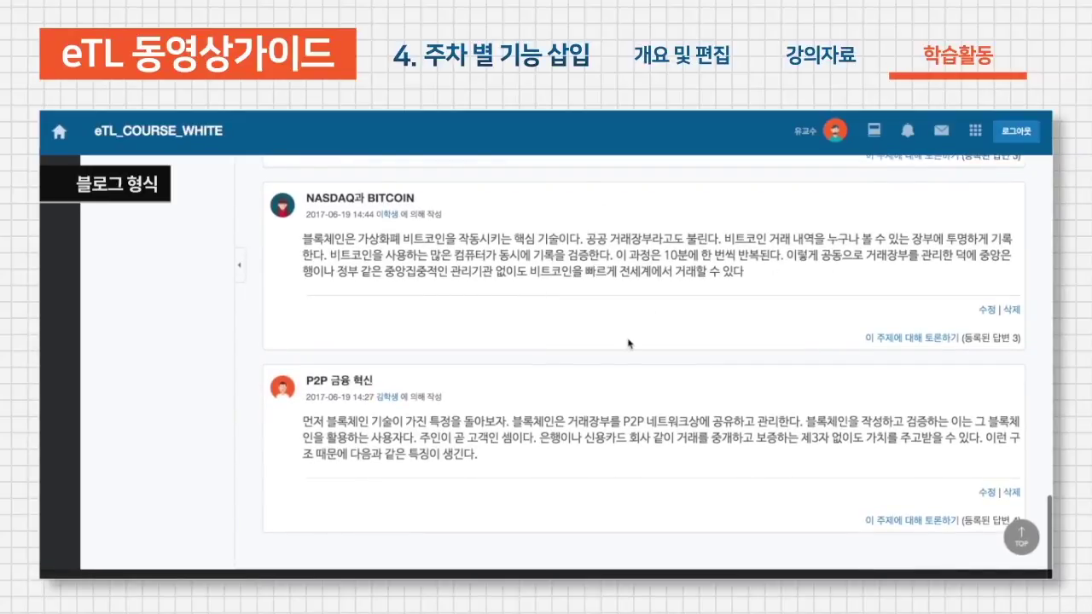
pyautogui.scroll(20, 629, 344)
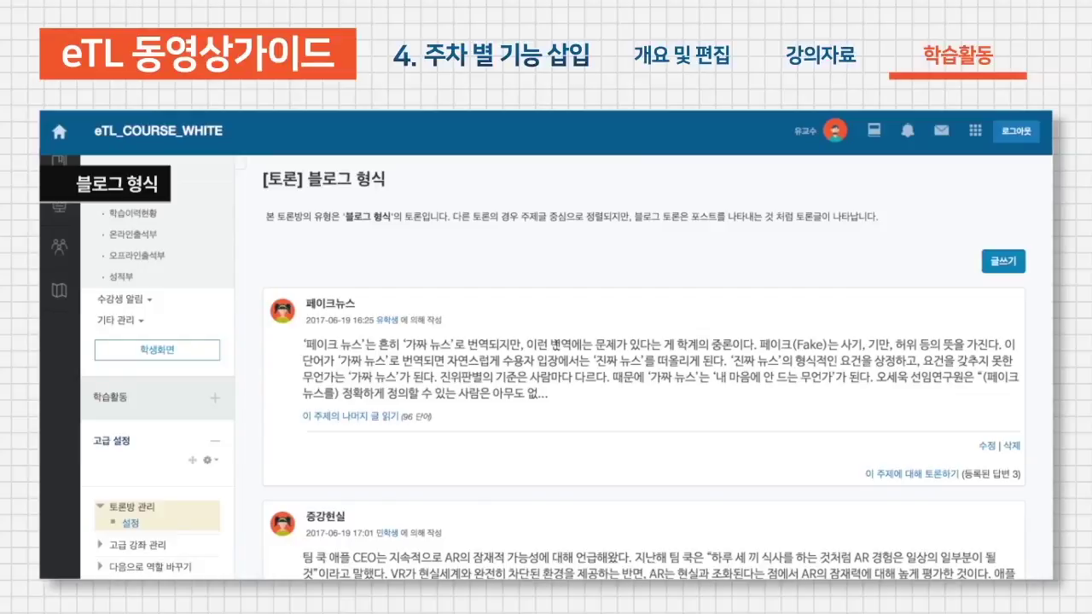
# Examine how the first posts in the blog-format forum are laid out, from 페이크뉴스 to 에듀테크
pyautogui.scroll(-2, 556, 345)
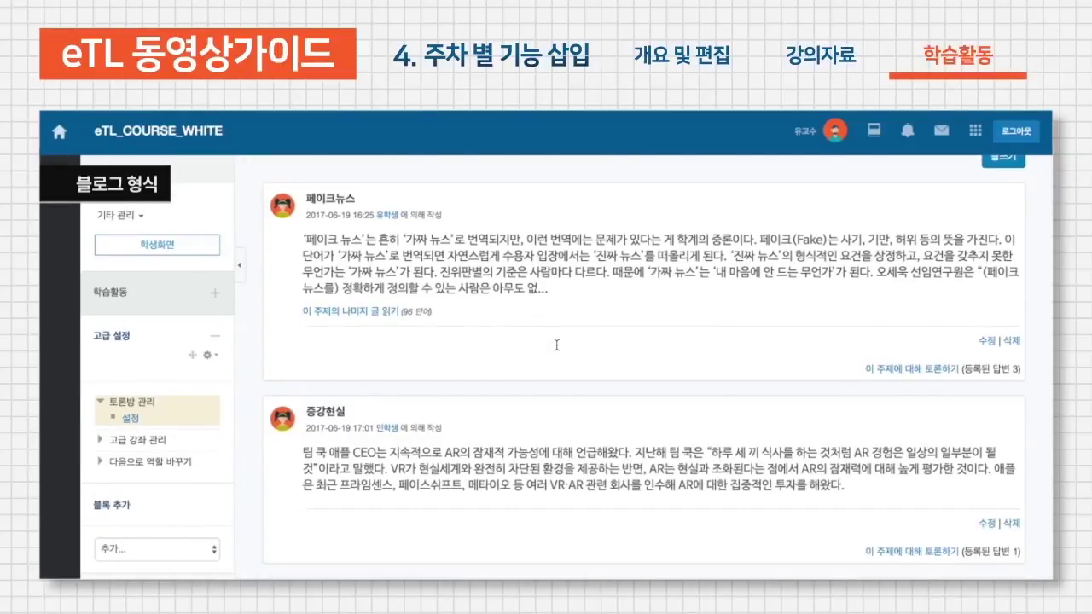
pyautogui.scroll(-1, 556, 345)
pyautogui.scroll(1, 556, 345)
pyautogui.scroll(-1, 556, 344)
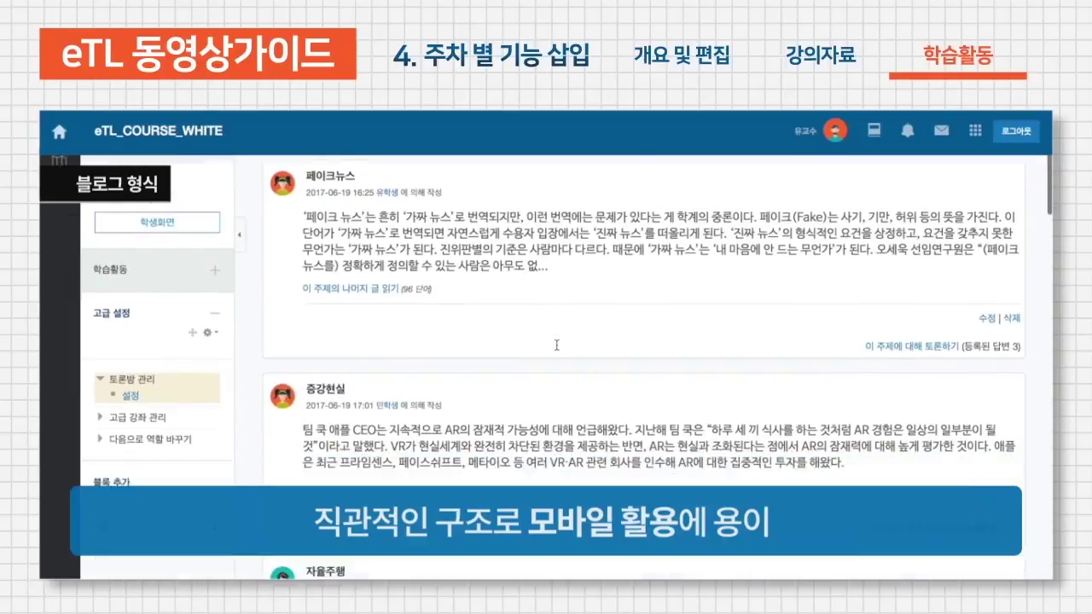
pyautogui.scroll(2, 556, 345)
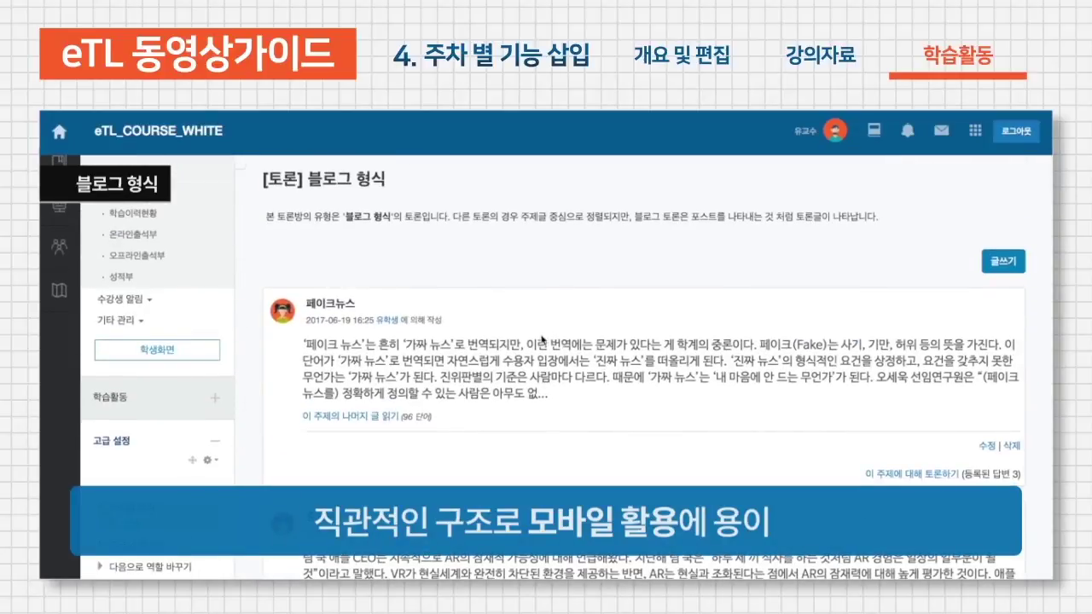
pyautogui.scroll(-5, 554, 345)
pyautogui.scroll(3, 536, 332)
pyautogui.scroll(-5, 650, 197)
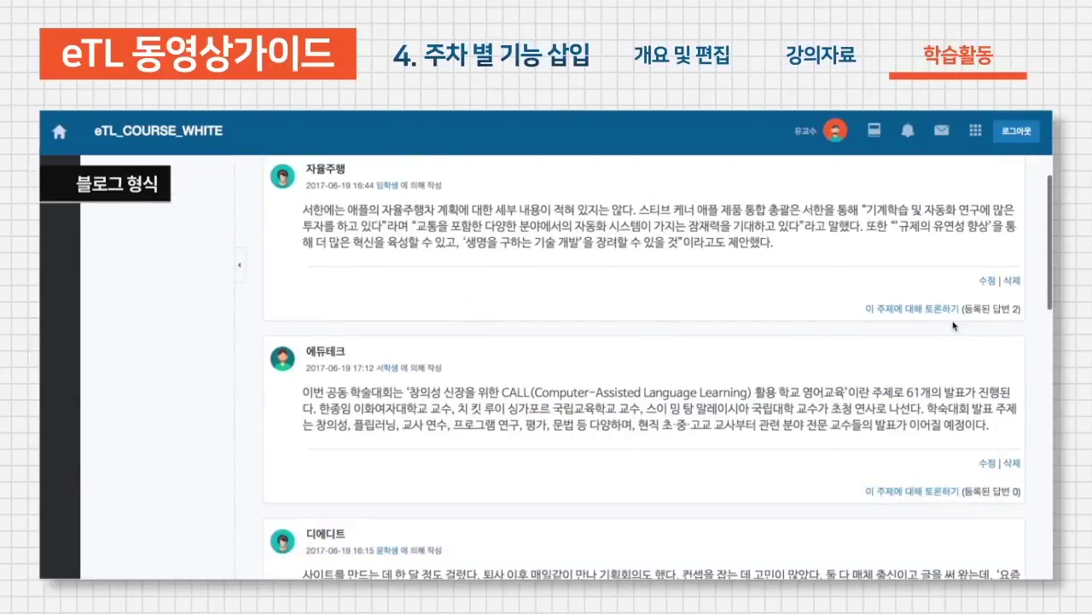
# Open the discussion of the 자율주행 post and read its nested replies
pyautogui.click(944, 309)
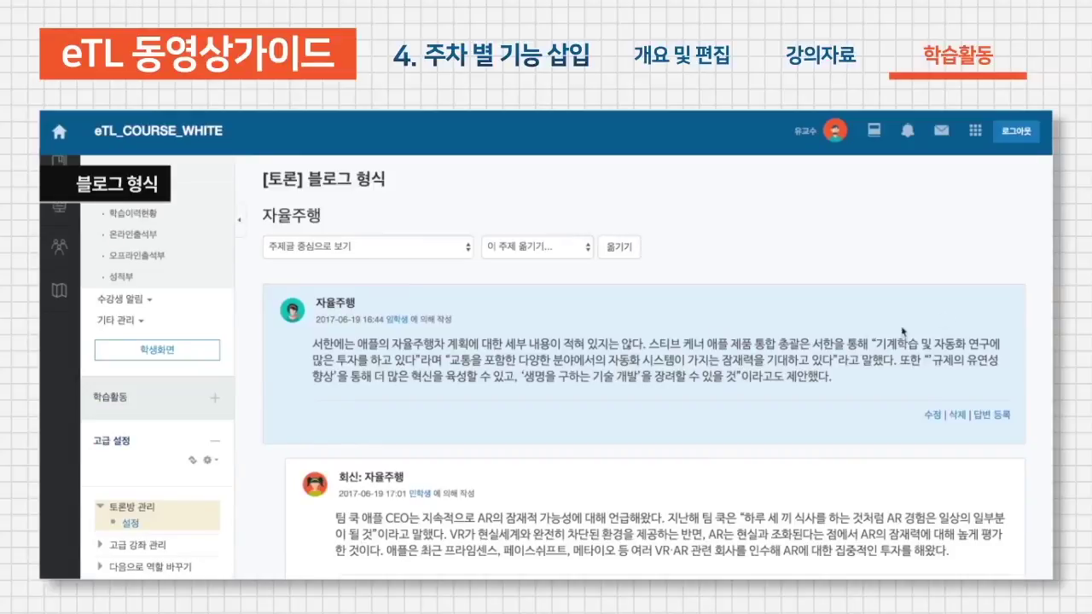
pyautogui.scroll(-4, 832, 369)
pyautogui.scroll(-4, 691, 369)
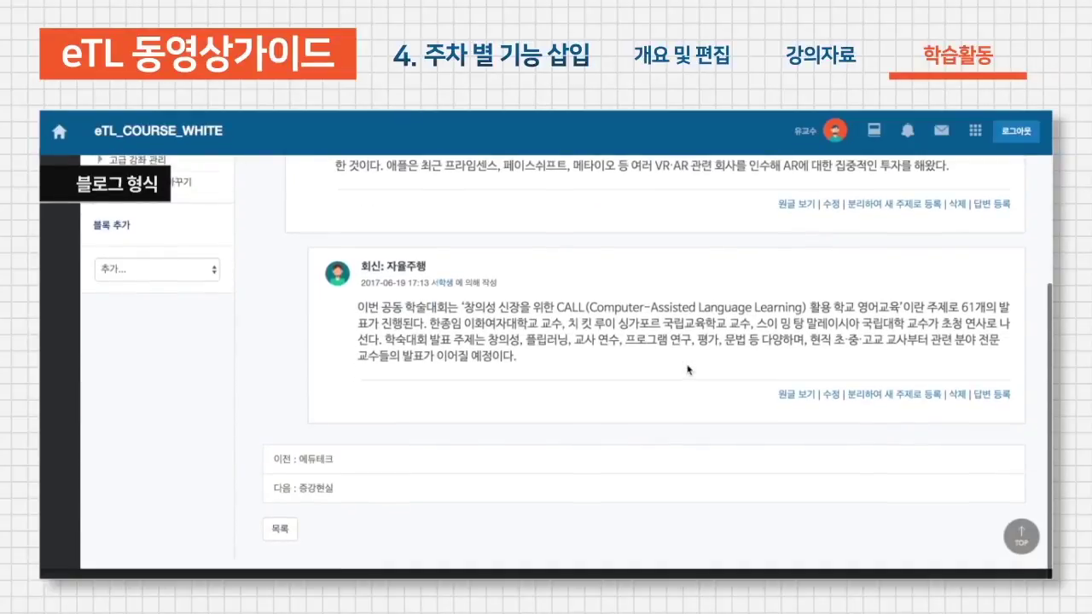
pyautogui.scroll(3, 585, 307)
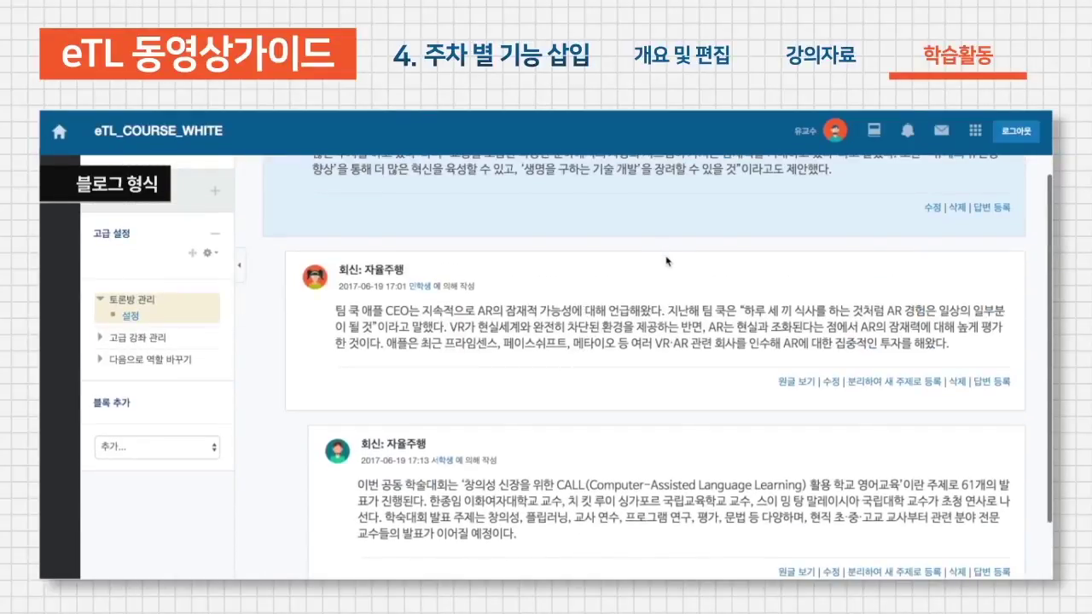
pyautogui.scroll(-3, 1028, 390)
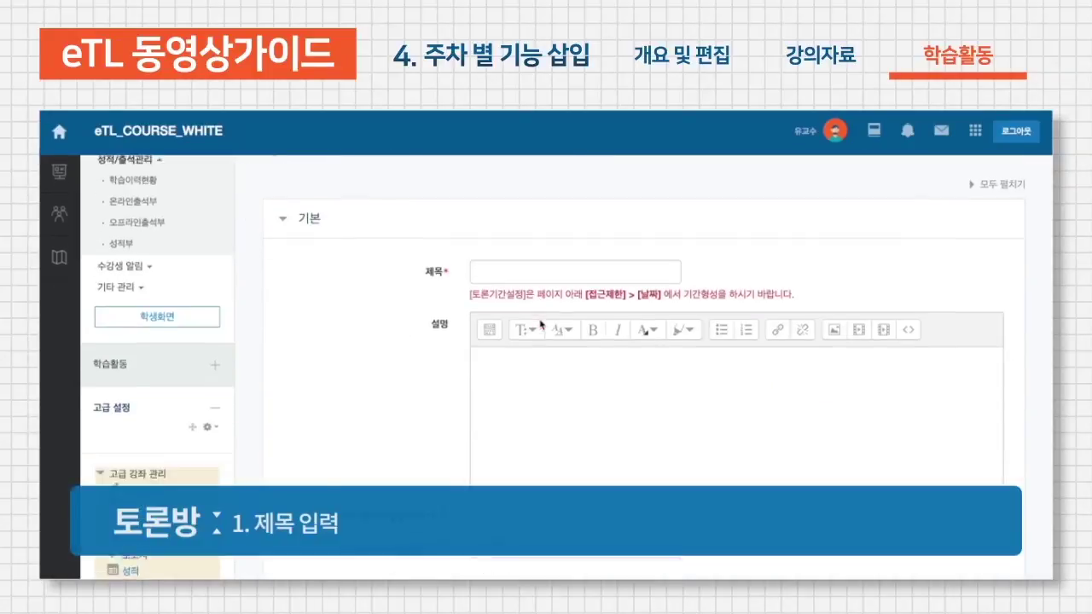
# On a new forum form, set 토론방 유형 to 단독 주제 형식 and review the description field and remaining options
pyautogui.scroll(-1, 539, 324)
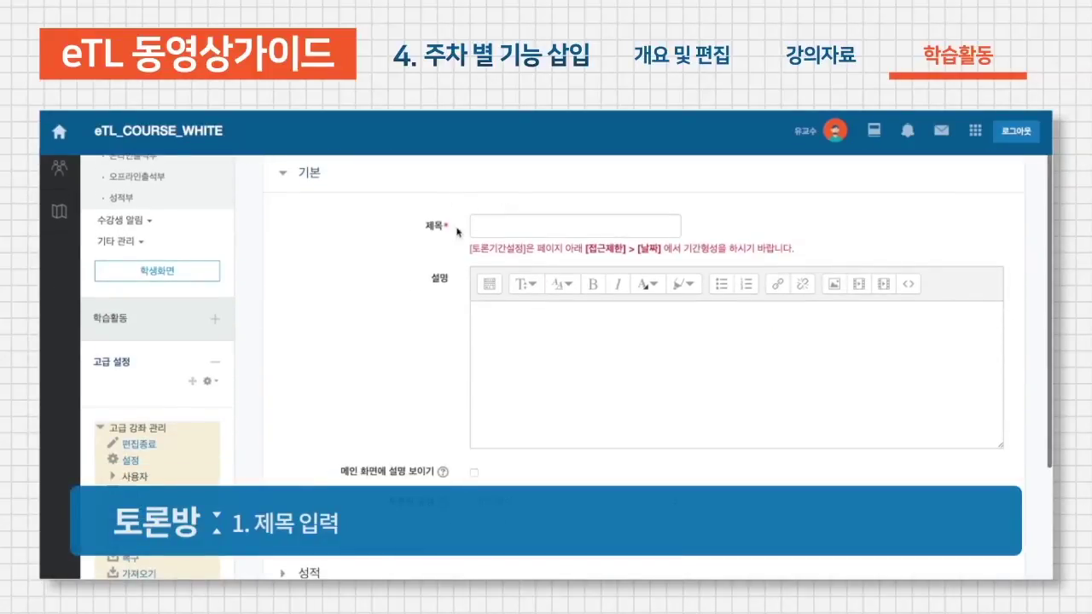
pyautogui.scroll(-3, 606, 375)
pyautogui.click(589, 281)
pyautogui.click(556, 370)
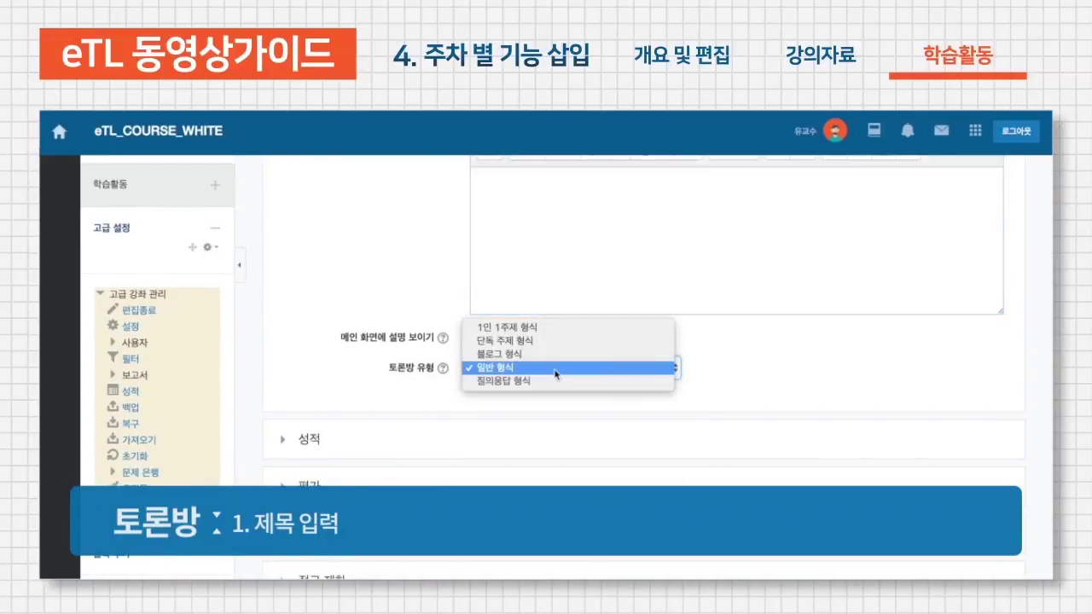
pyautogui.click(563, 341)
pyautogui.click(544, 221)
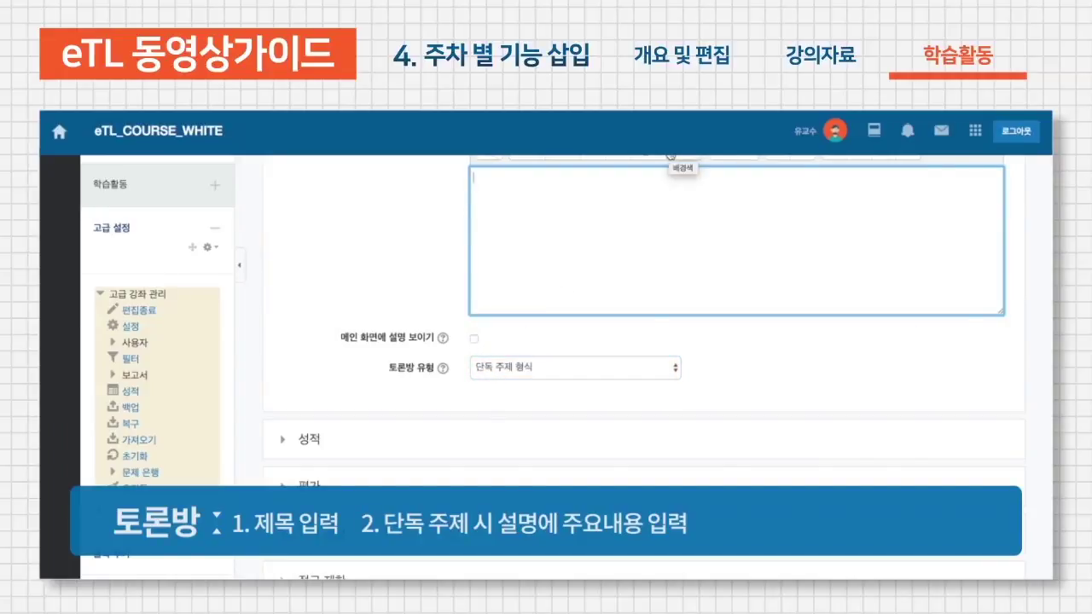
pyautogui.click(502, 380)
pyautogui.click(501, 369)
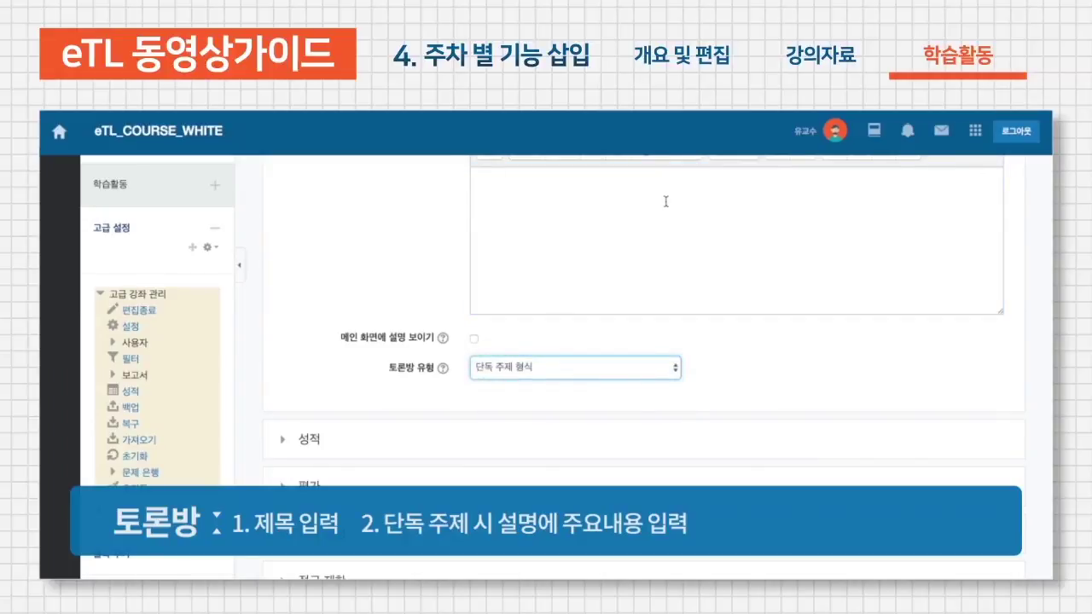
pyautogui.scroll(-1, 585, 353)
pyautogui.click(521, 570)
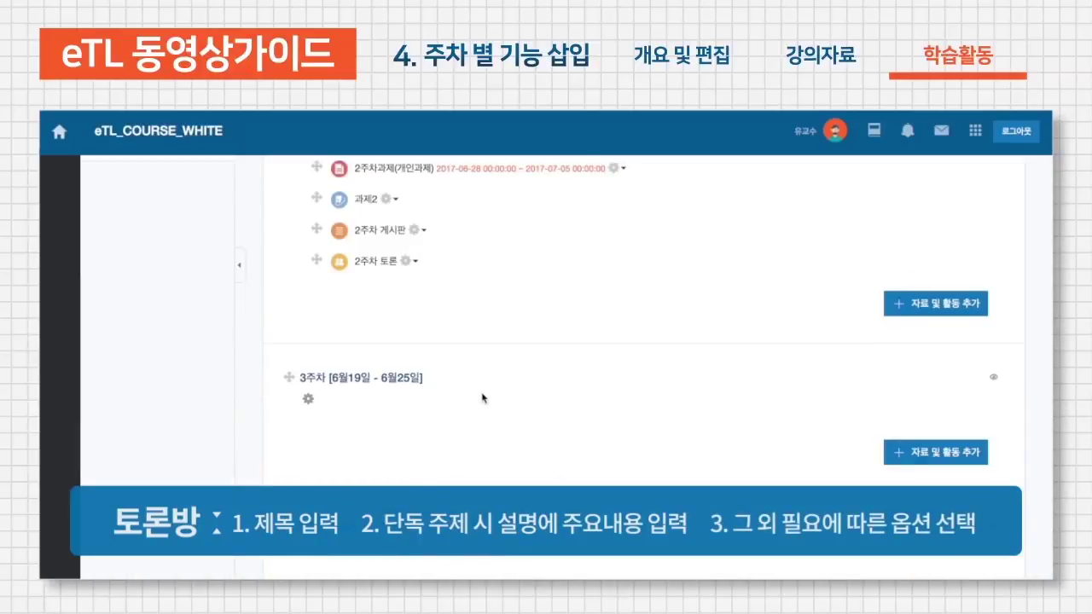
# Add a quiz to Ch.2 교수체제설계 and title it "chapter2 학습확인"
pyautogui.scroll(-1, 482, 398)
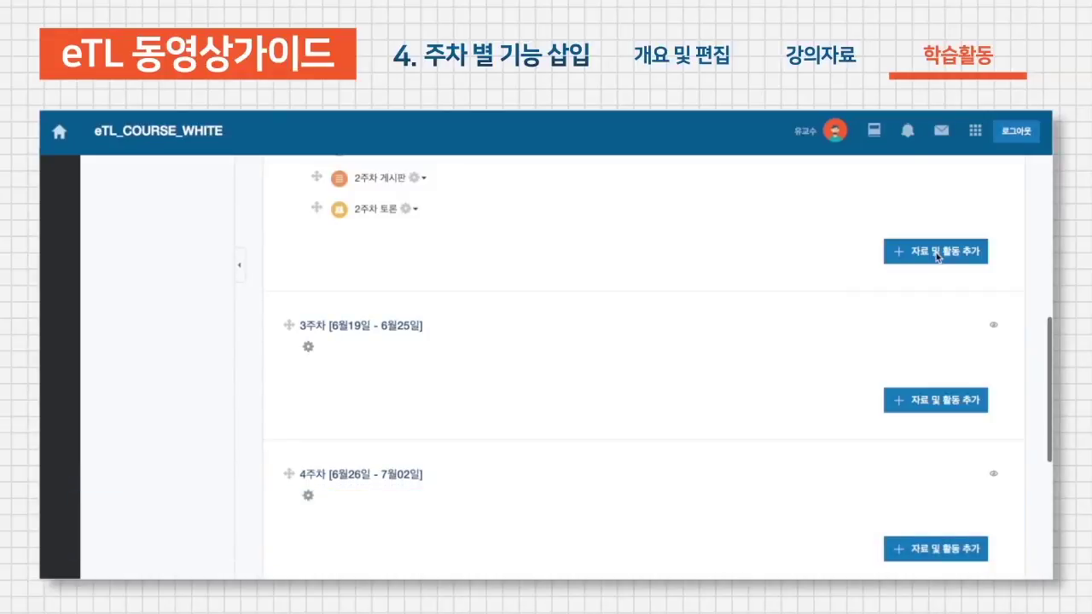
pyautogui.click(935, 252)
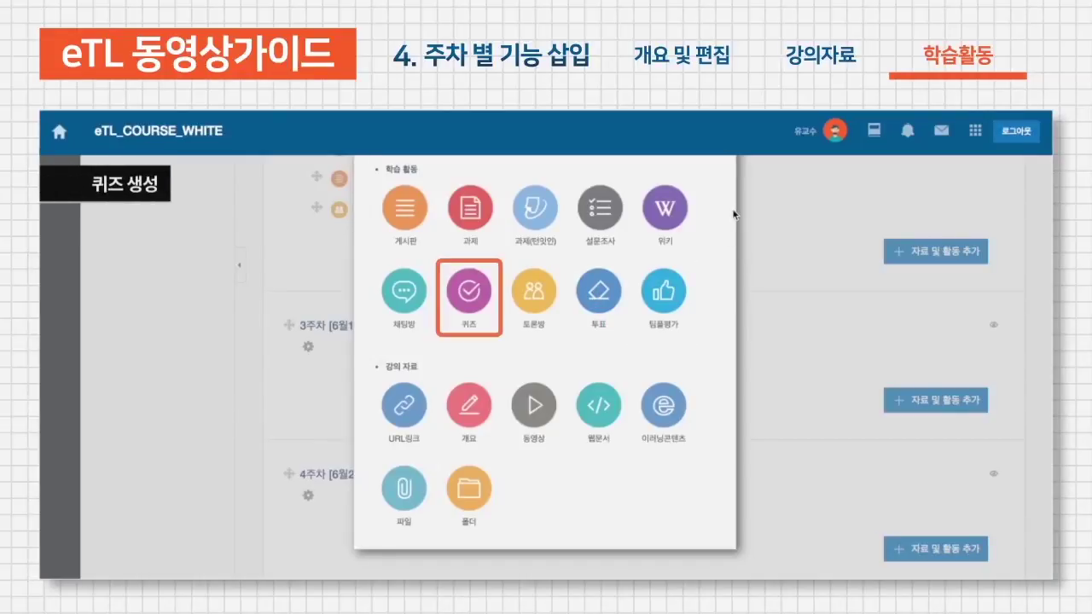
pyautogui.click(469, 295)
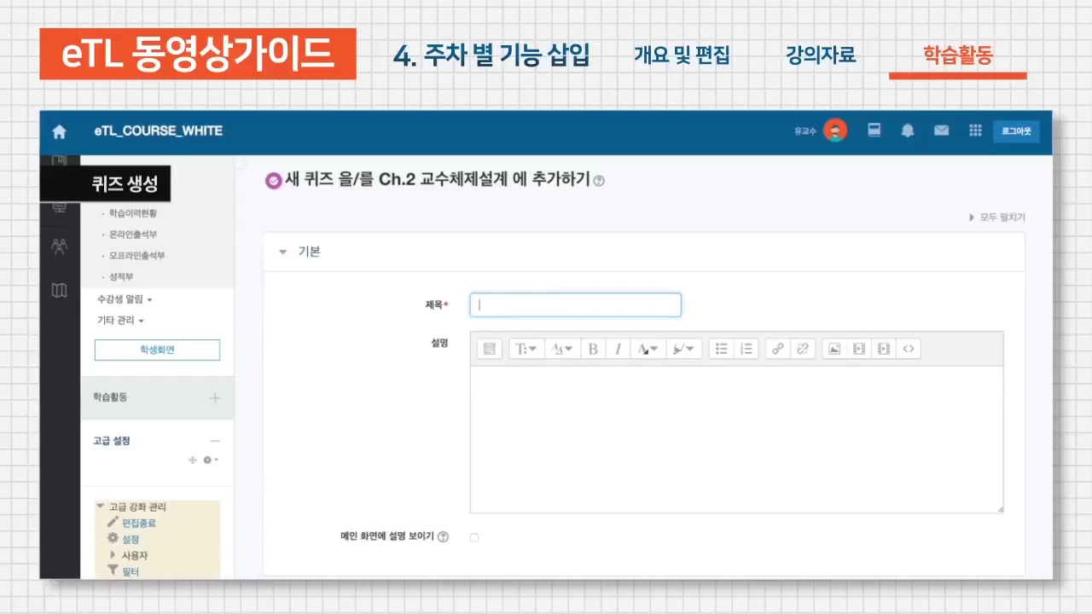
pyautogui.write('chapter2 학습확이')
pyautogui.scroll(-2, 560, 365)
pyautogui.scroll(-4, 559, 368)
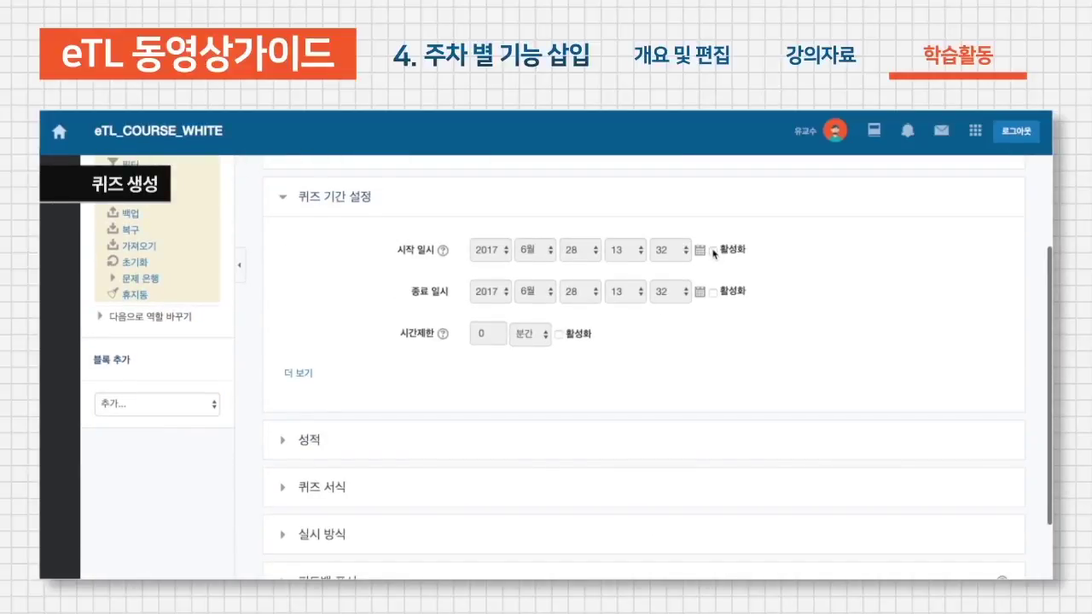
pyautogui.click(713, 250)
pyautogui.click(712, 293)
pyautogui.click(714, 293)
pyautogui.click(714, 250)
# Enable the quiz's time limit and set it to 5 minutes
pyautogui.click(559, 335)
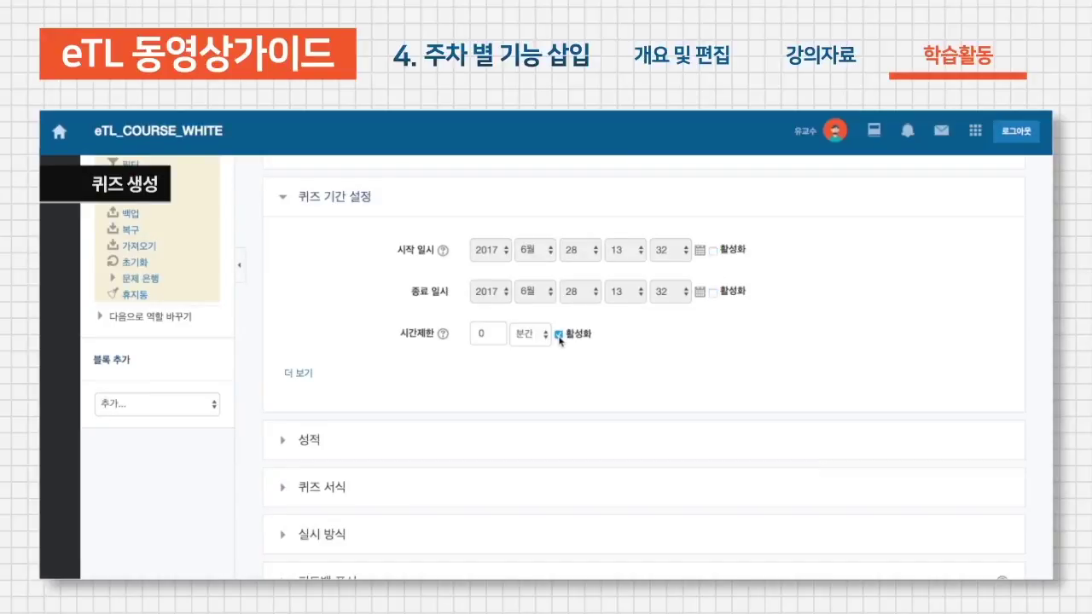
pyautogui.click(483, 335)
pyautogui.write('5')
# Show the additional quiz timing settings and examine the 시간제한 초과 시 choices, keeping 현재까지의 응시 내용 자동 제출
pyautogui.click(300, 373)
pyautogui.scroll(-3, 307, 371)
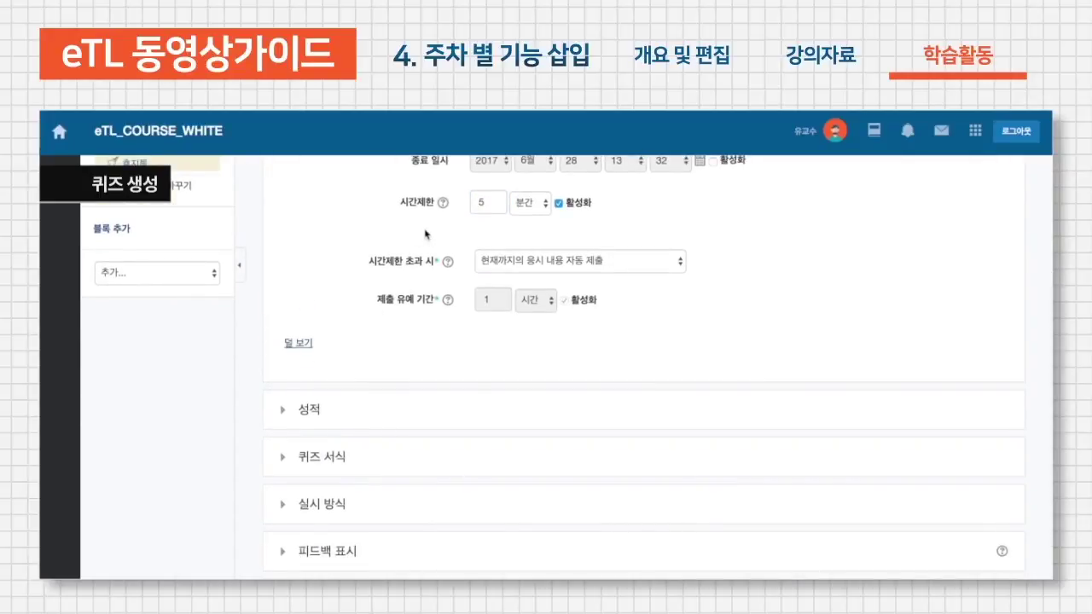
pyautogui.click(553, 261)
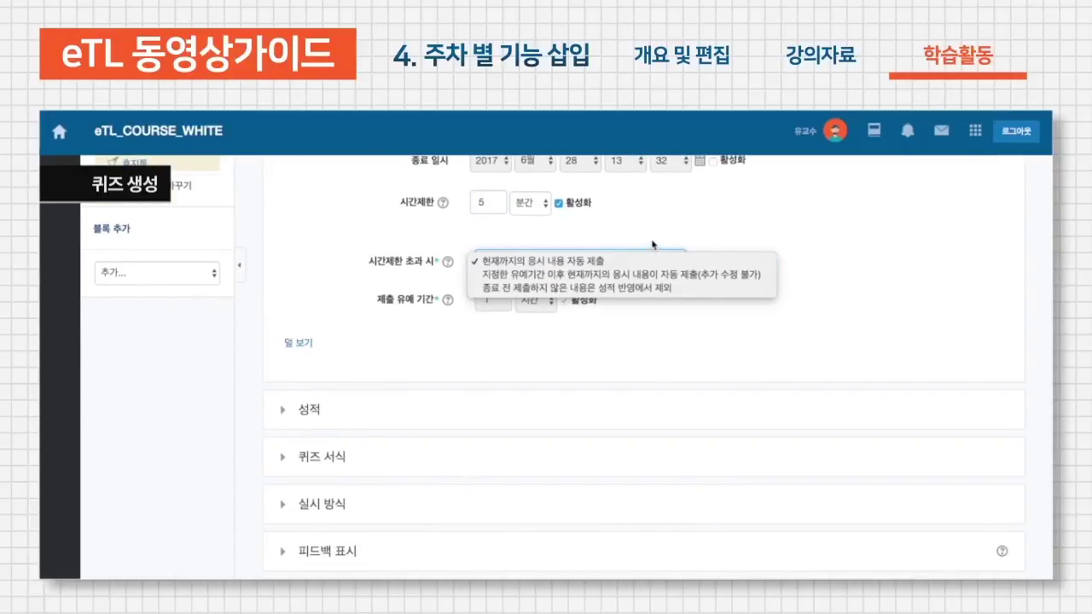
pyautogui.click(598, 260)
pyautogui.click(642, 263)
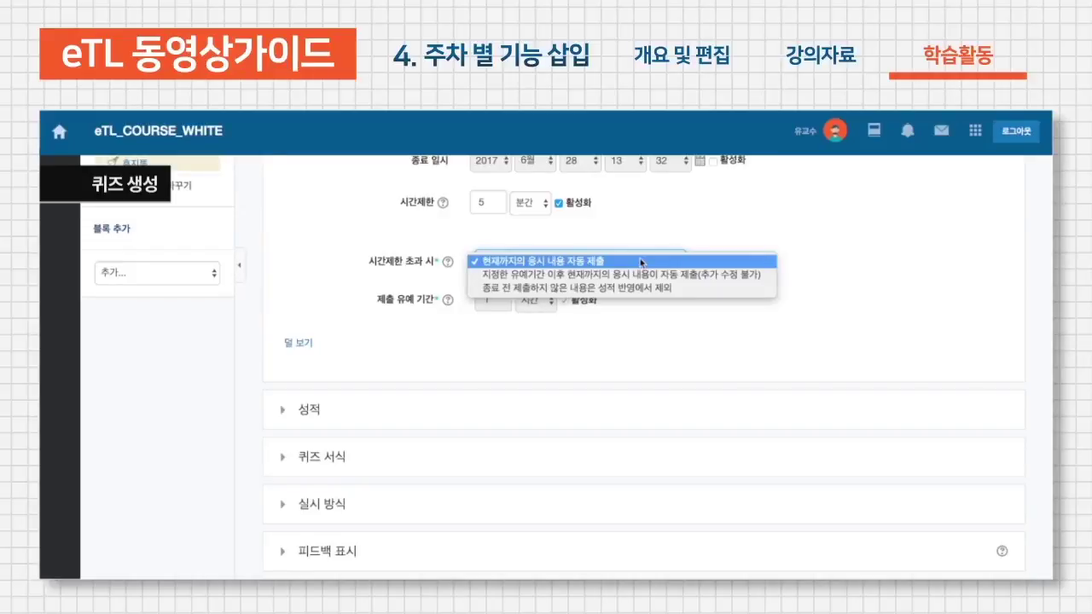
pyautogui.click(707, 236)
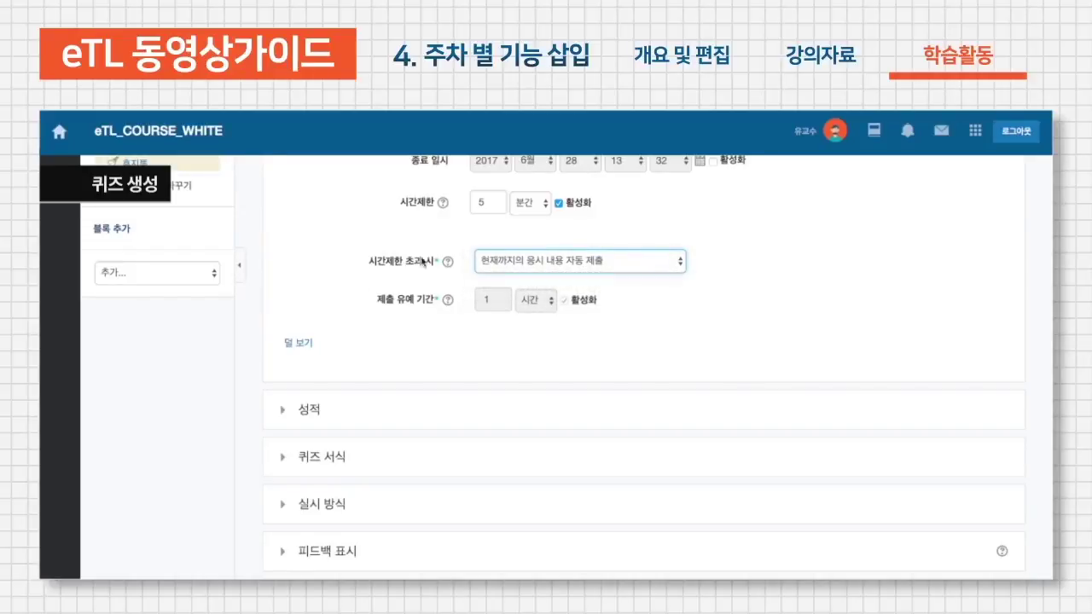
pyautogui.click(299, 343)
# Examine the quiz's 퀴즈 서식 settings, including the additional 문제이동 option, and expand its 실시 방식 settings
pyautogui.click(426, 358)
pyautogui.scroll(-2, 424, 360)
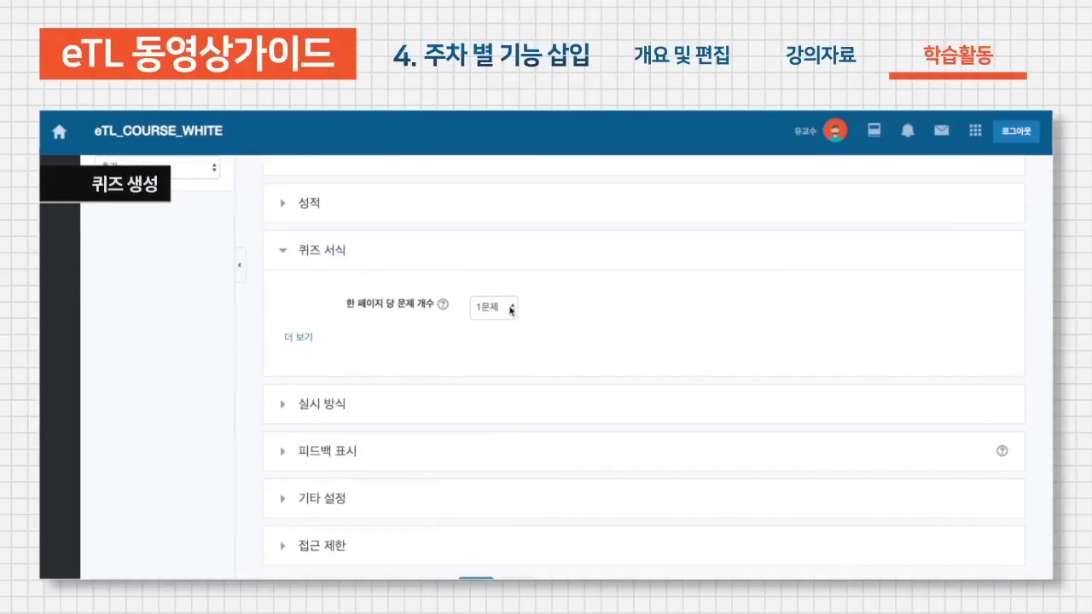
pyautogui.click(305, 341)
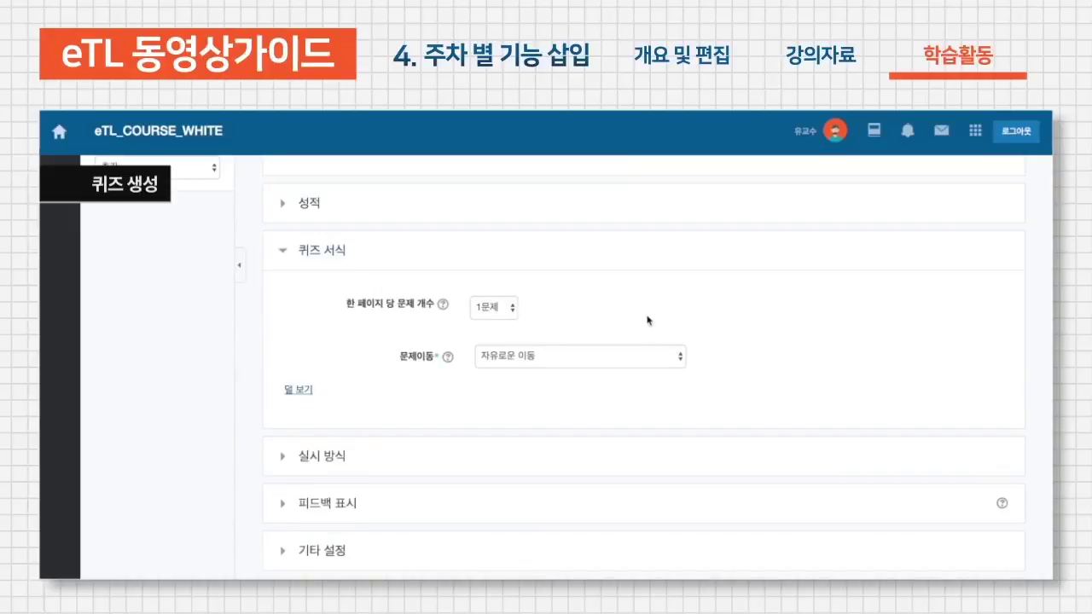
pyautogui.click(300, 390)
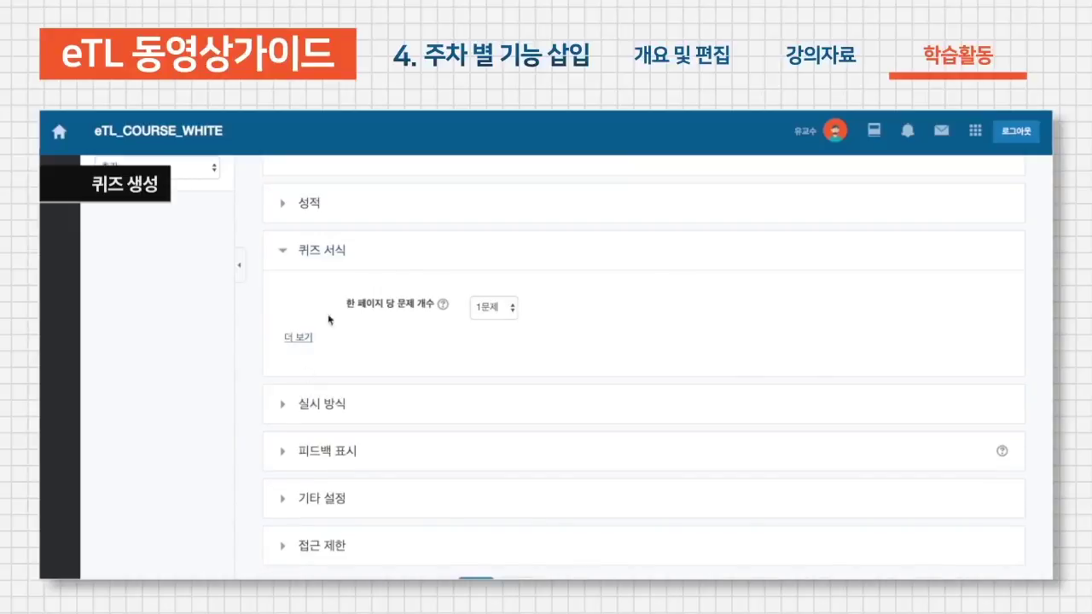
pyautogui.click(350, 267)
pyautogui.click(372, 323)
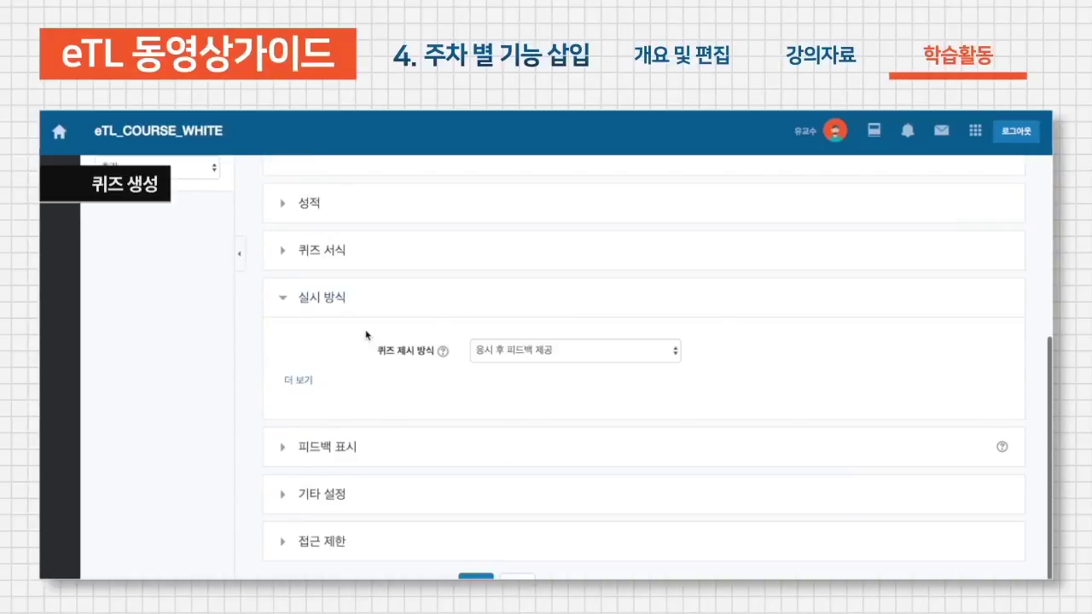
# Review the quiz's 피드백 표시 options for each attempt stage and save the quiz
pyautogui.click(419, 226)
pyautogui.click(388, 382)
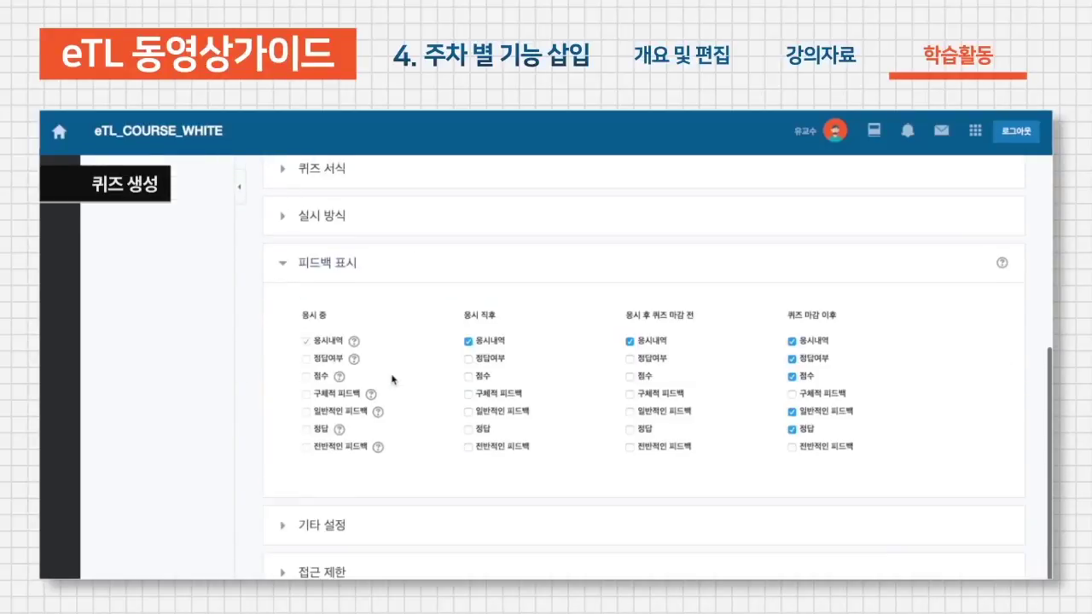
pyautogui.scroll(-1, 396, 350)
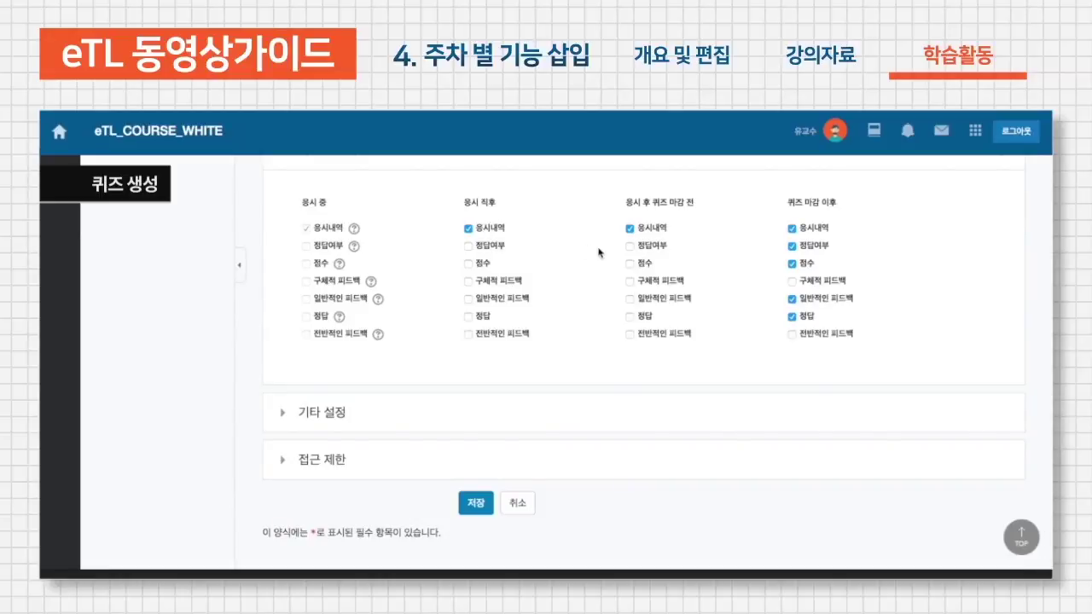
pyautogui.click(476, 505)
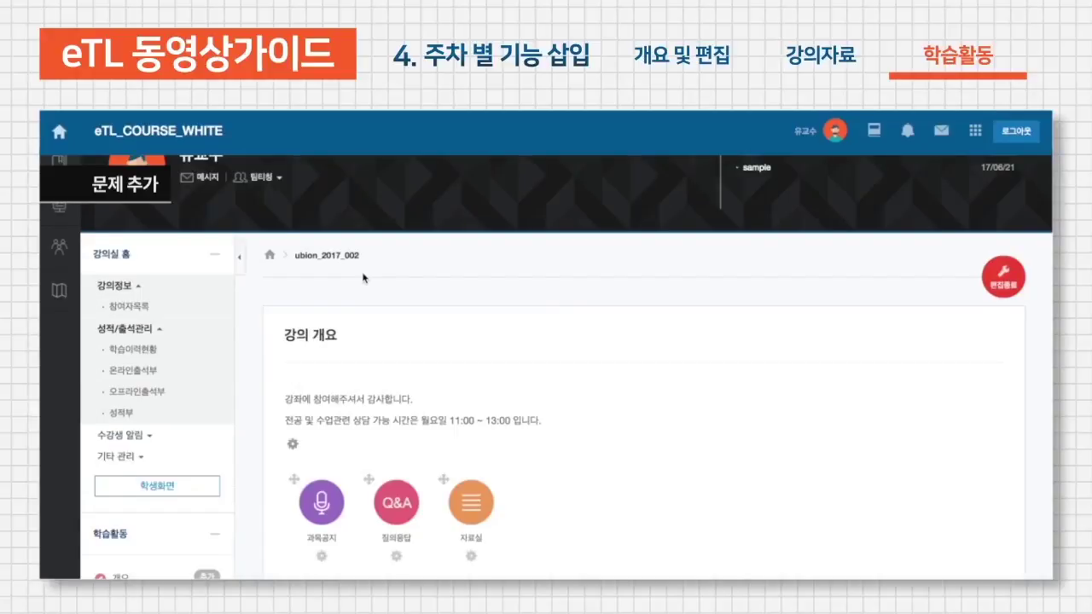
# Open the chapter2 학습확인 quiz in the Ch.2 section and go to its 퀴즈 편집 page
pyautogui.scroll(-10, 389, 293)
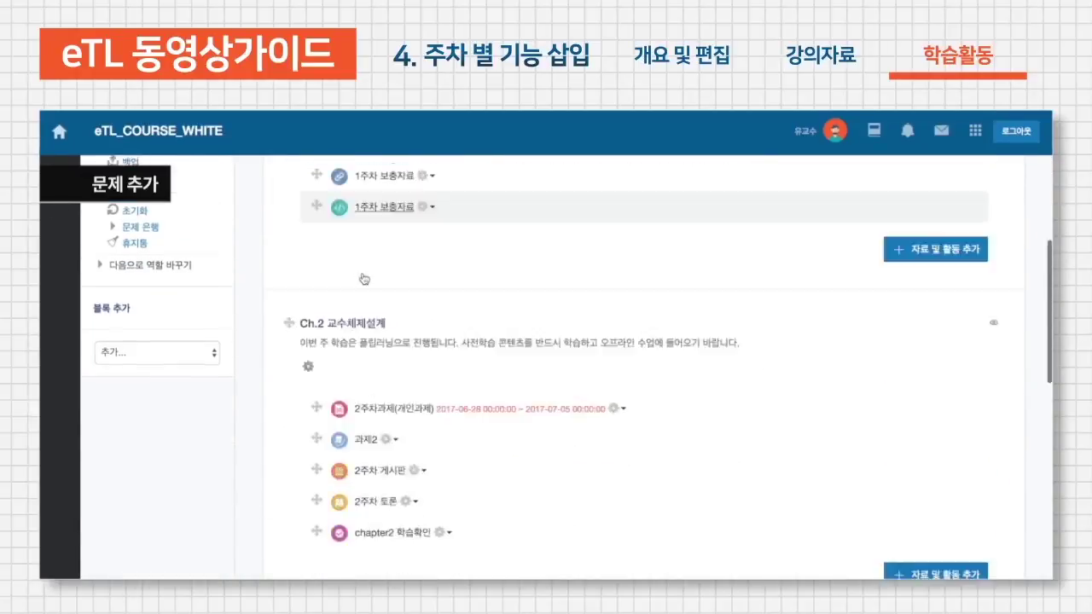
pyautogui.click(382, 310)
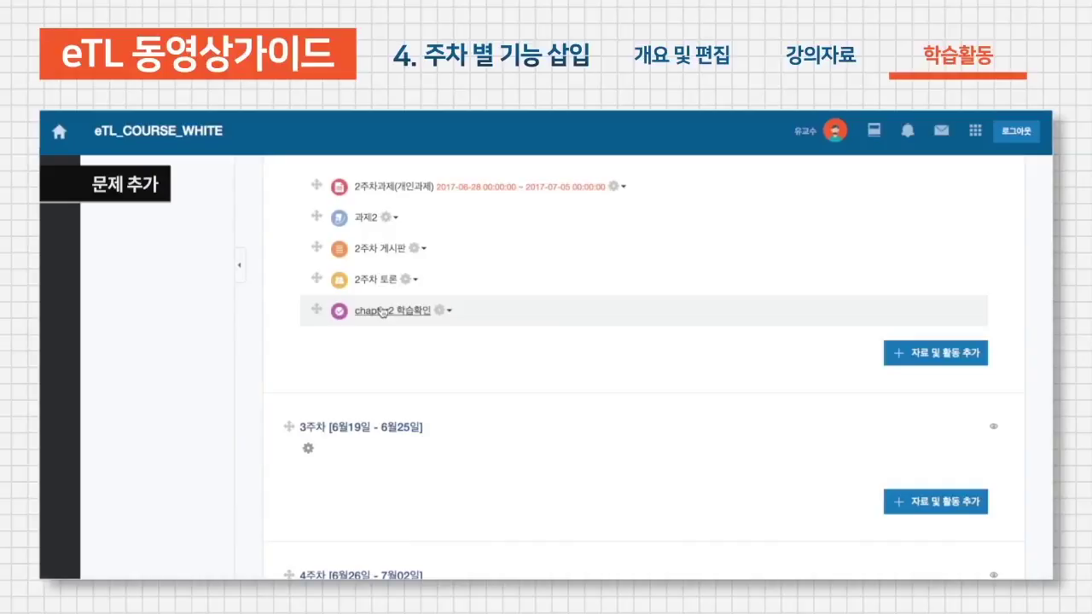
pyautogui.scroll(-3, 382, 312)
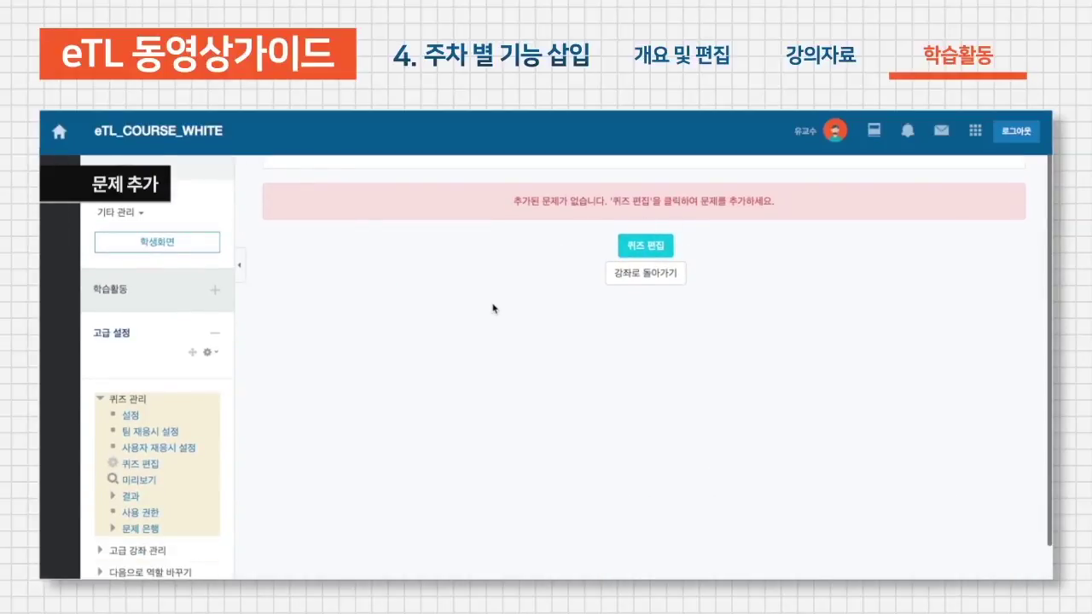
pyautogui.scroll(3, 493, 308)
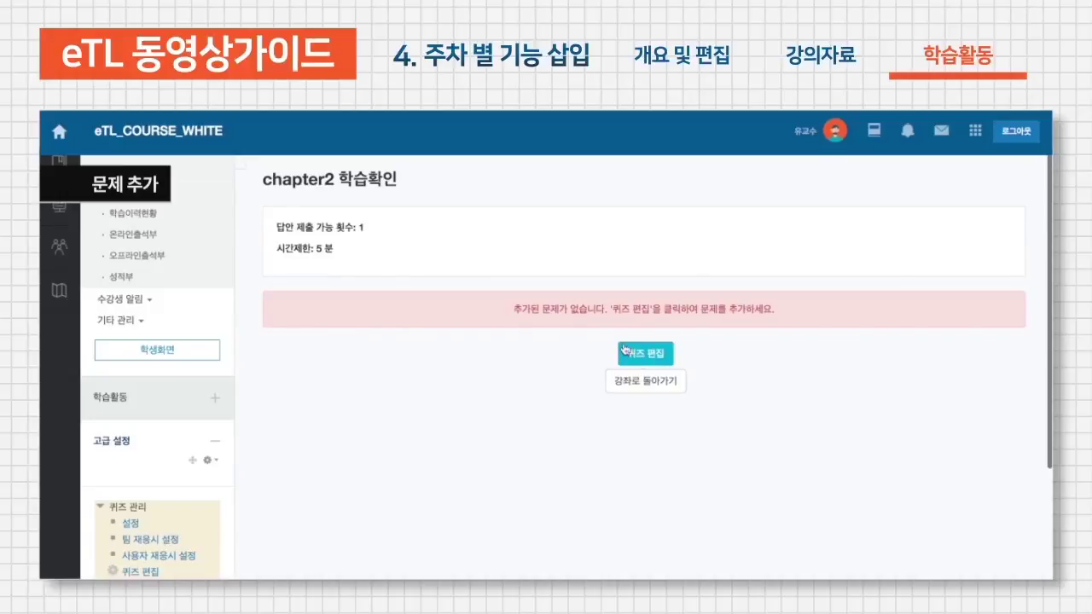
pyautogui.scroll(-3, 586, 348)
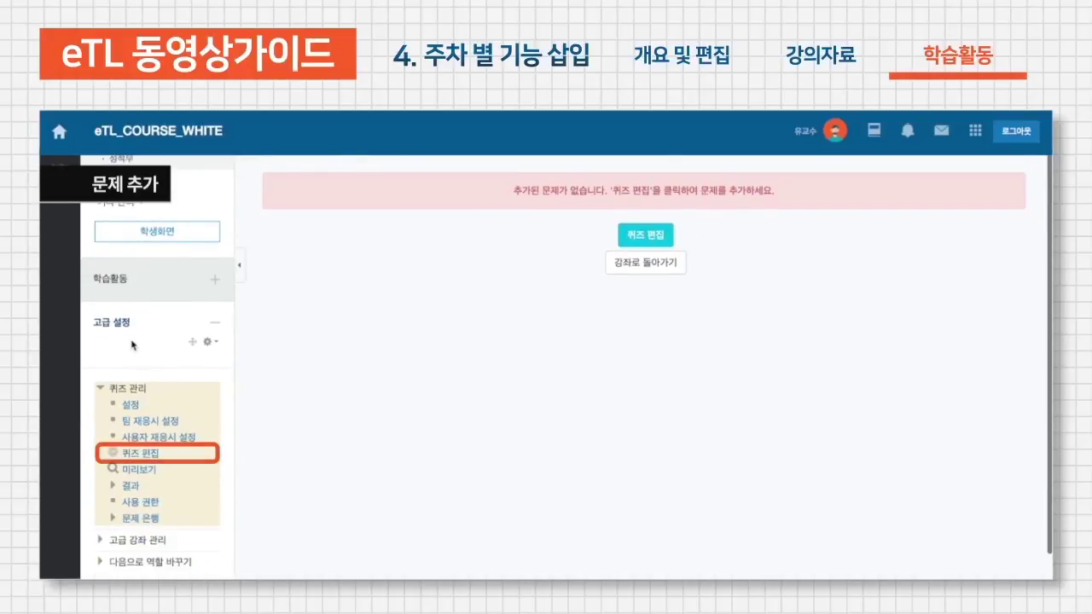
pyautogui.click(646, 239)
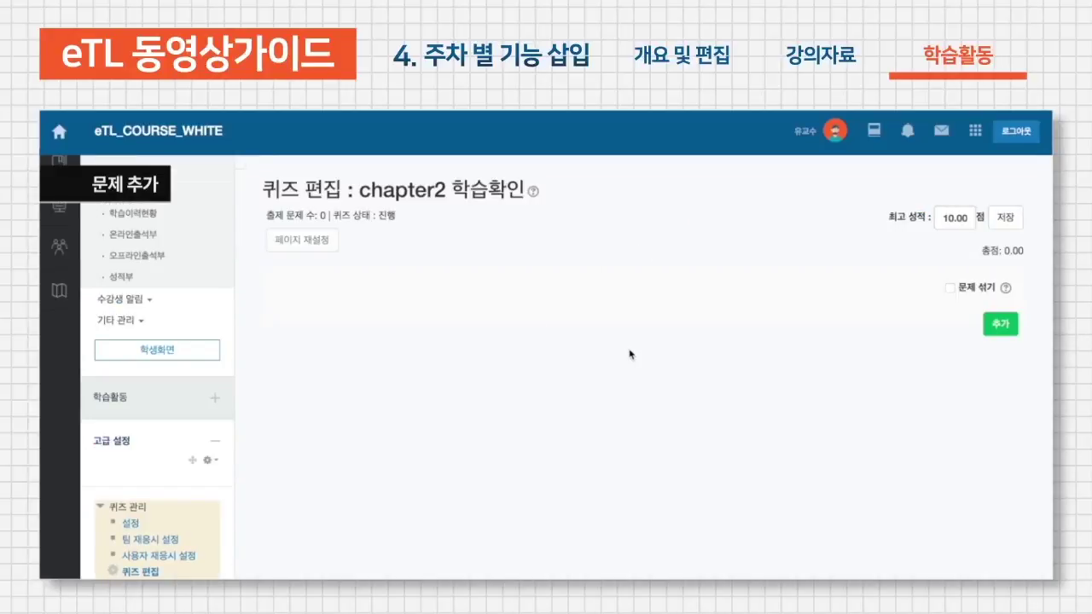
# Start a new OX형 question for the chapter2 학습확인 quiz
pyautogui.scroll(-2, 629, 354)
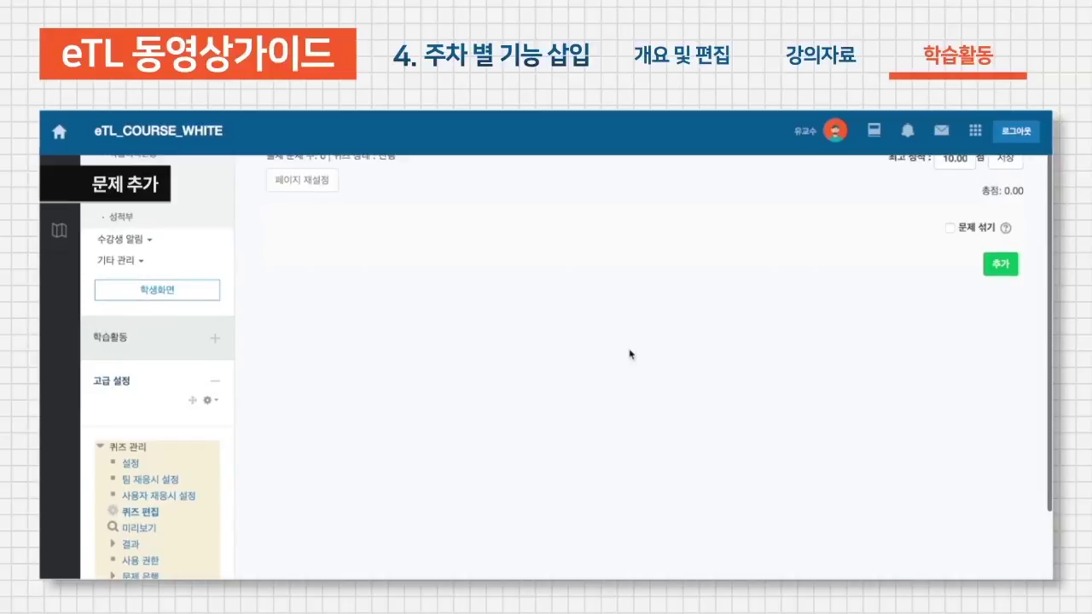
pyautogui.click(998, 267)
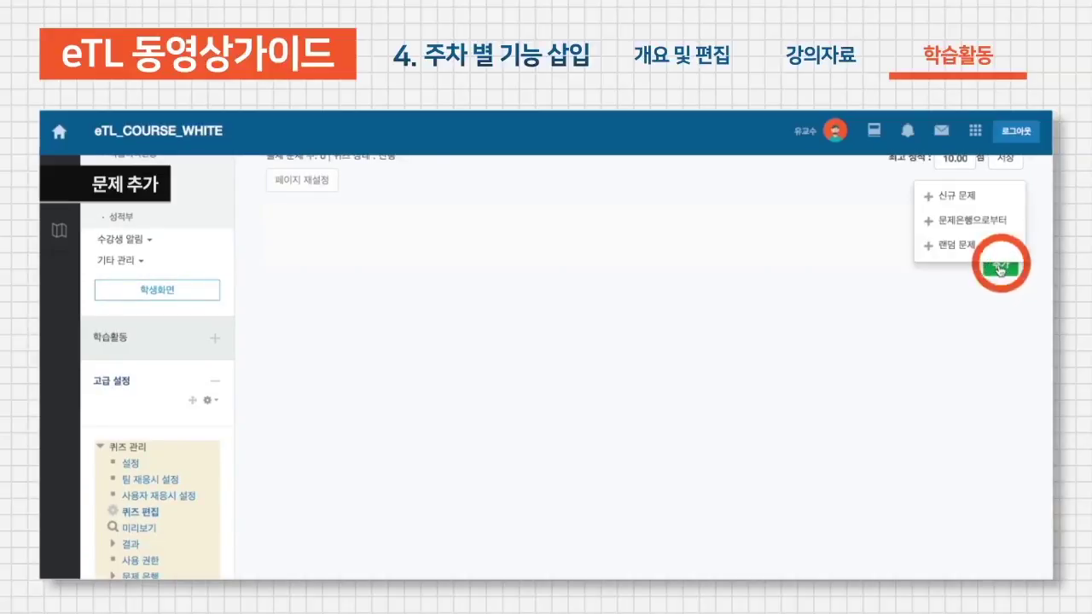
pyautogui.click(977, 197)
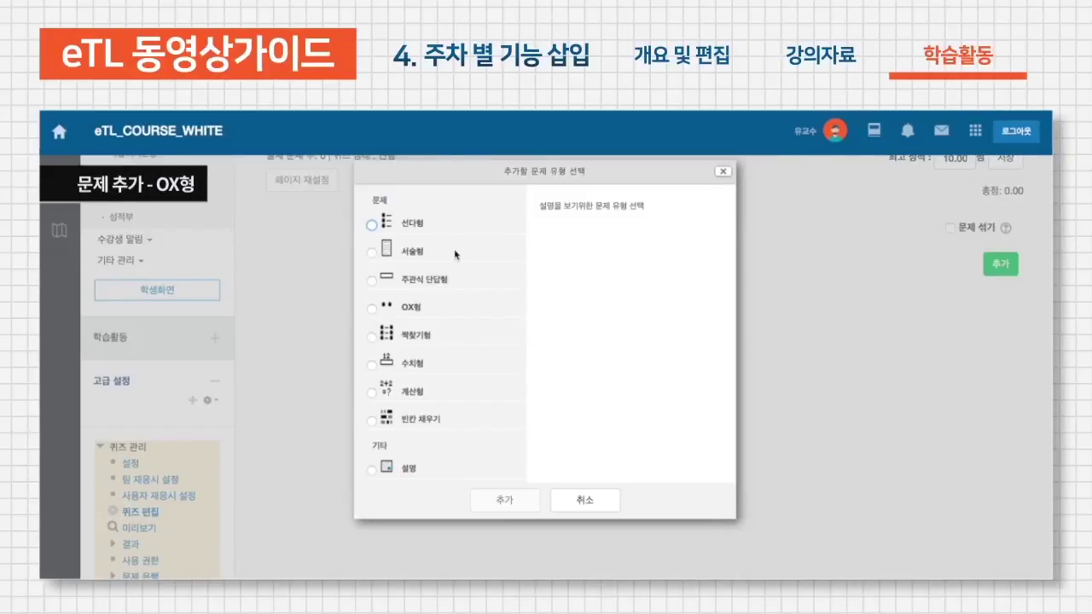
pyautogui.click(429, 306)
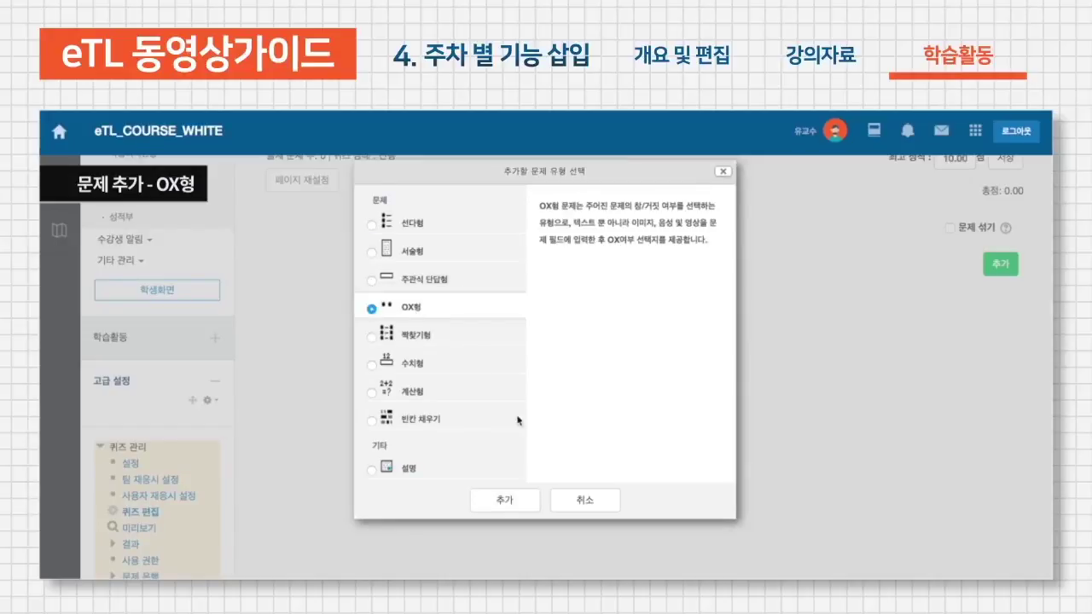
pyautogui.click(499, 508)
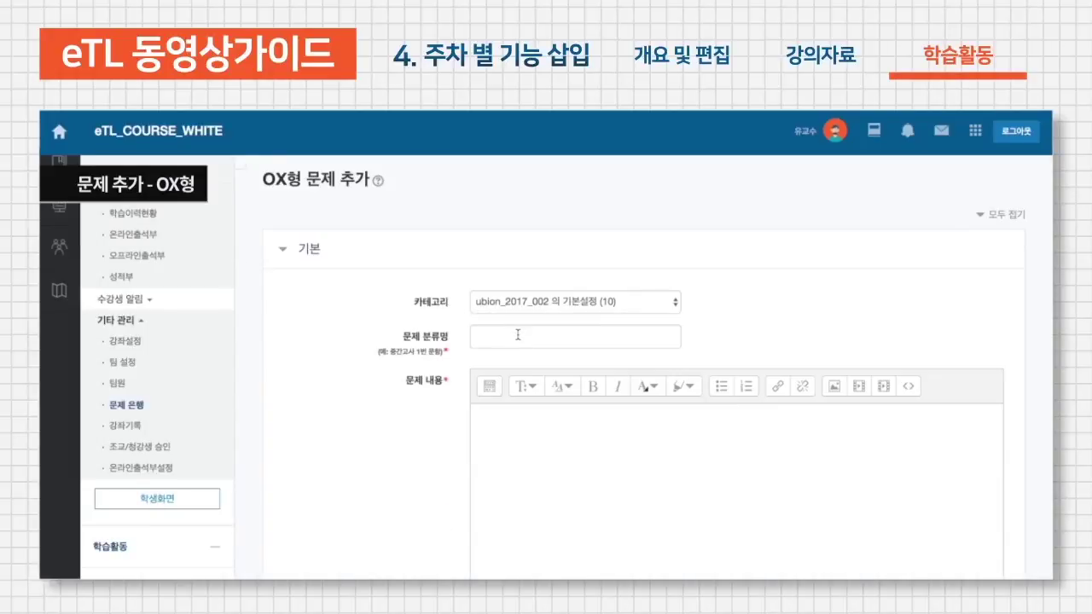
# Enter ch2_quiz_001 as the OX question's 문제 분류명
pyautogui.click(517, 334)
pyautogui.write('ㄹ')
pyautogui.press('BackSpace')
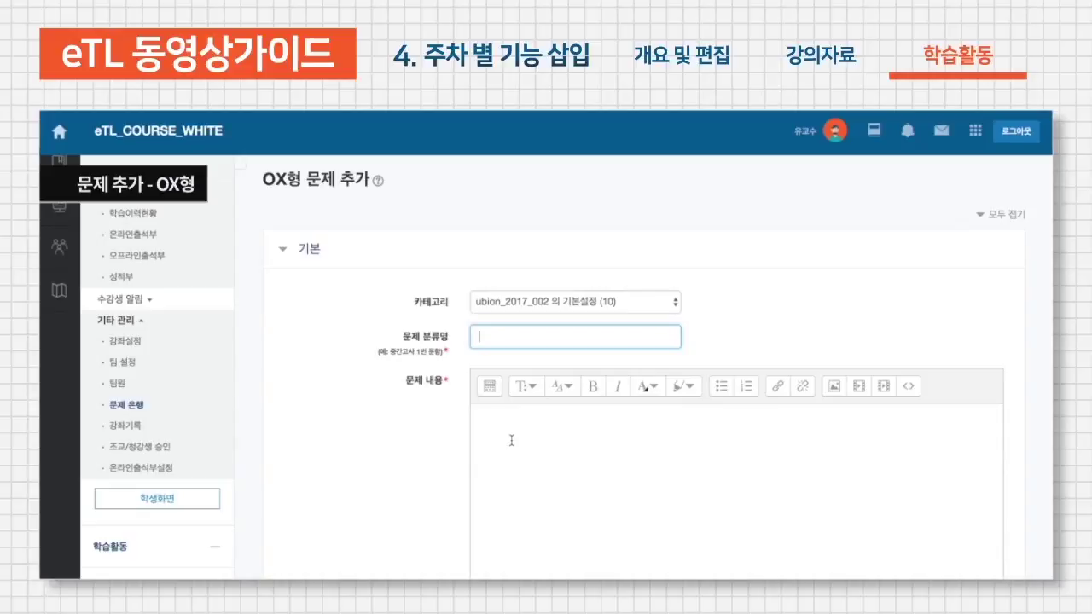
pyautogui.write('ch')
pyautogui.write('2_quiz_001')
pyautogui.scroll(-3, 491, 561)
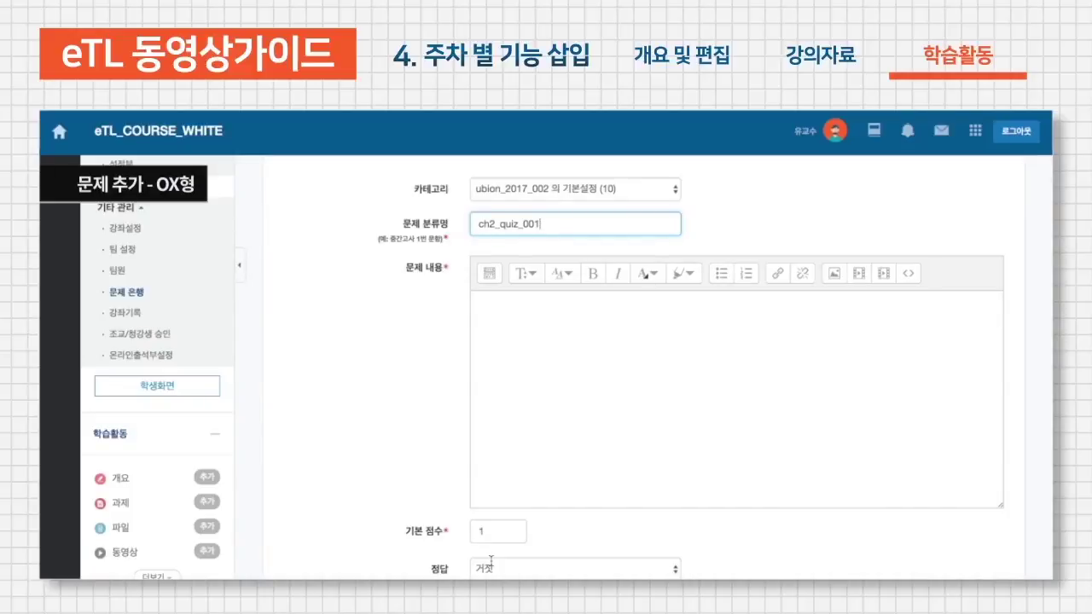
# Enter "대한민국의 수도는 서울입니다." as the OX question's 문제 내용
pyautogui.click(561, 466)
pyautogui.write('f')
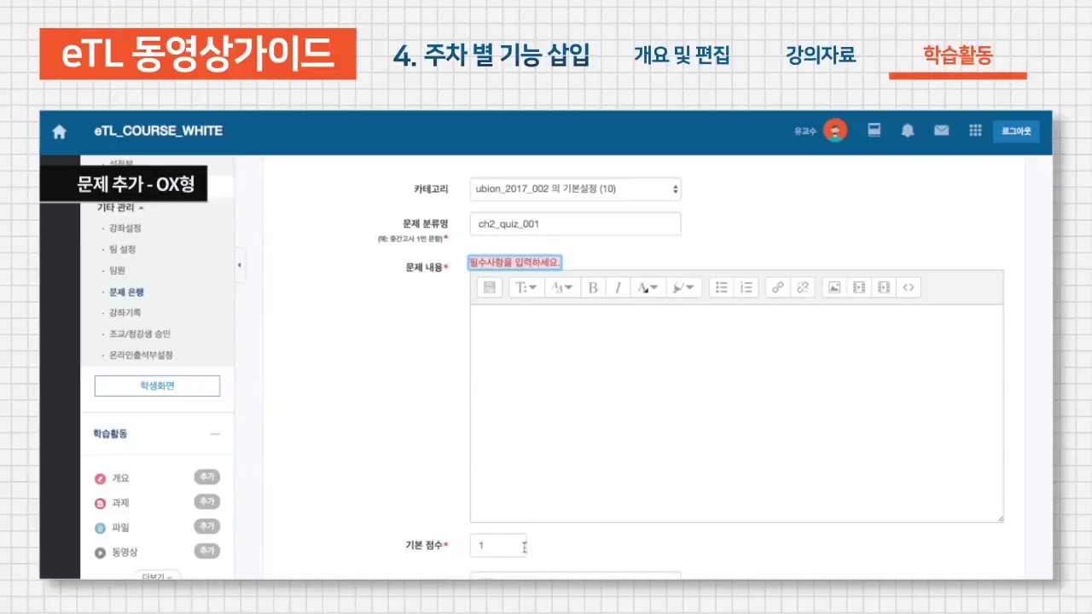
pyautogui.write('ㄹ')
pyautogui.press('BackSpace')
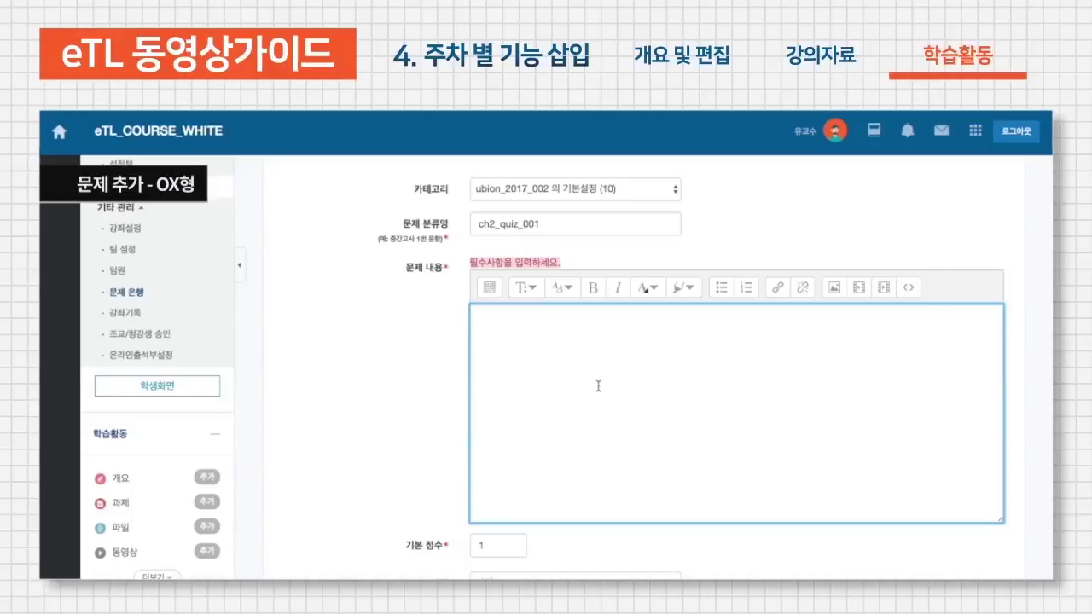
pyautogui.write('대한')
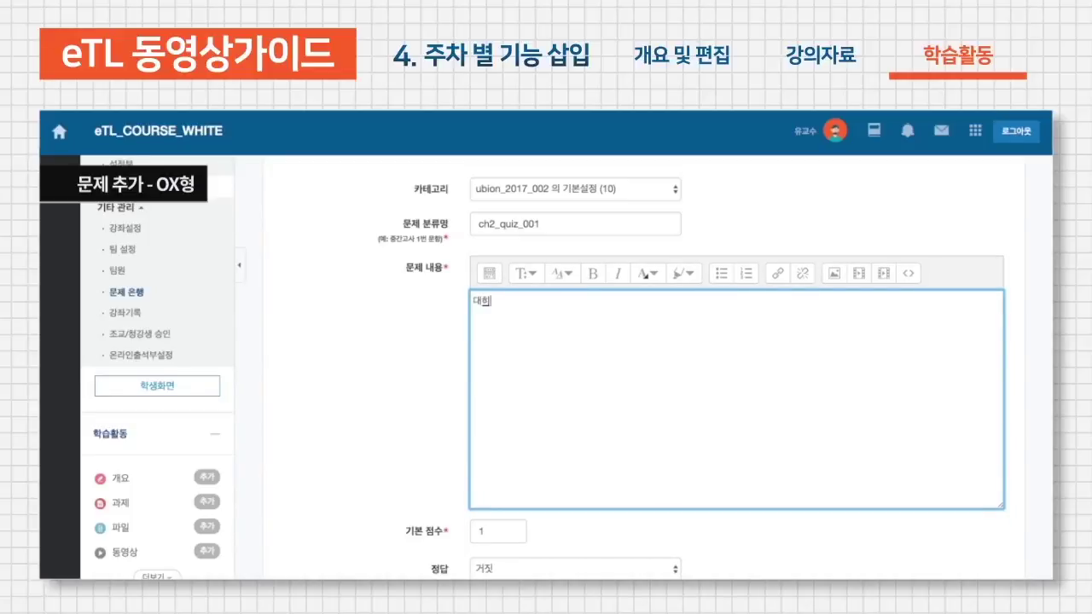
pyautogui.write('민국의 수도는 서울입니다.')
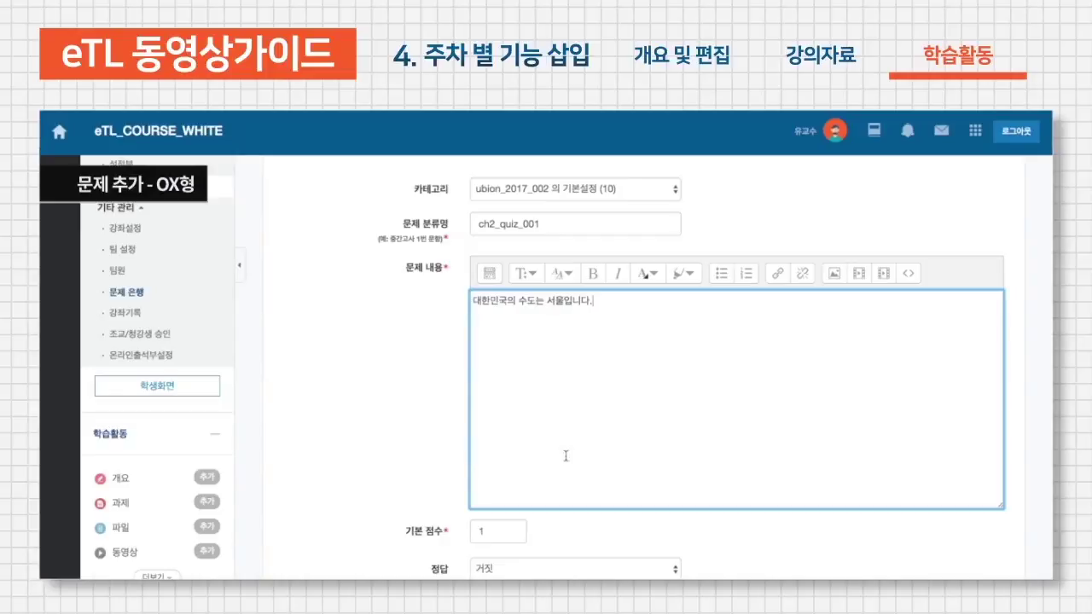
pyautogui.scroll(-1, 559, 464)
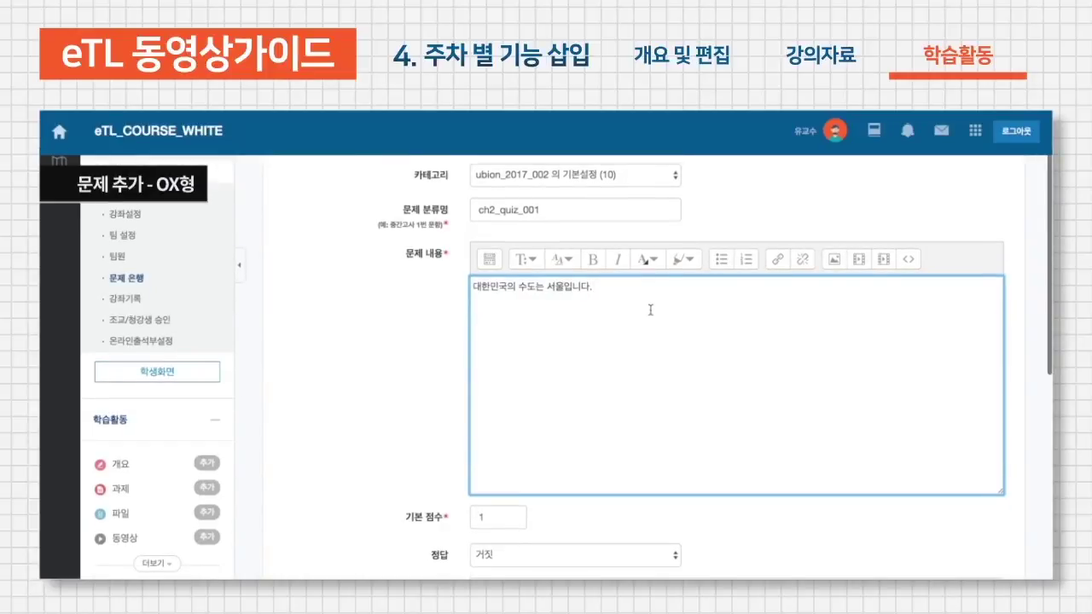
# Set the OX question's 정답 to 참 and its 기본 점수 to 2
pyautogui.scroll(-5, 520, 383)
pyautogui.click(536, 378)
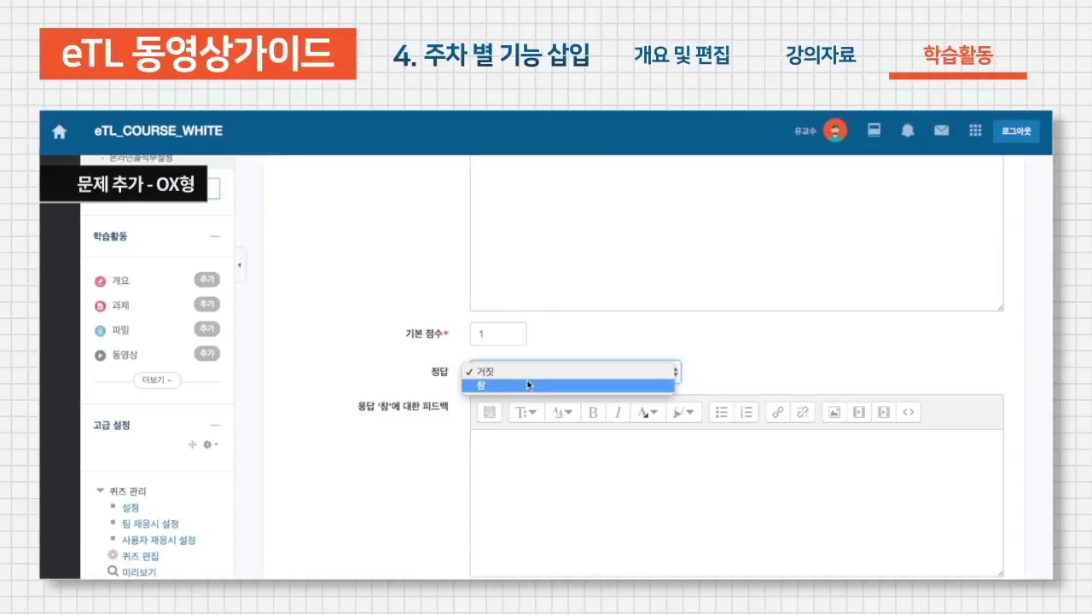
pyautogui.click(570, 343)
pyautogui.press('Up')
pyautogui.scroll(4, 569, 344)
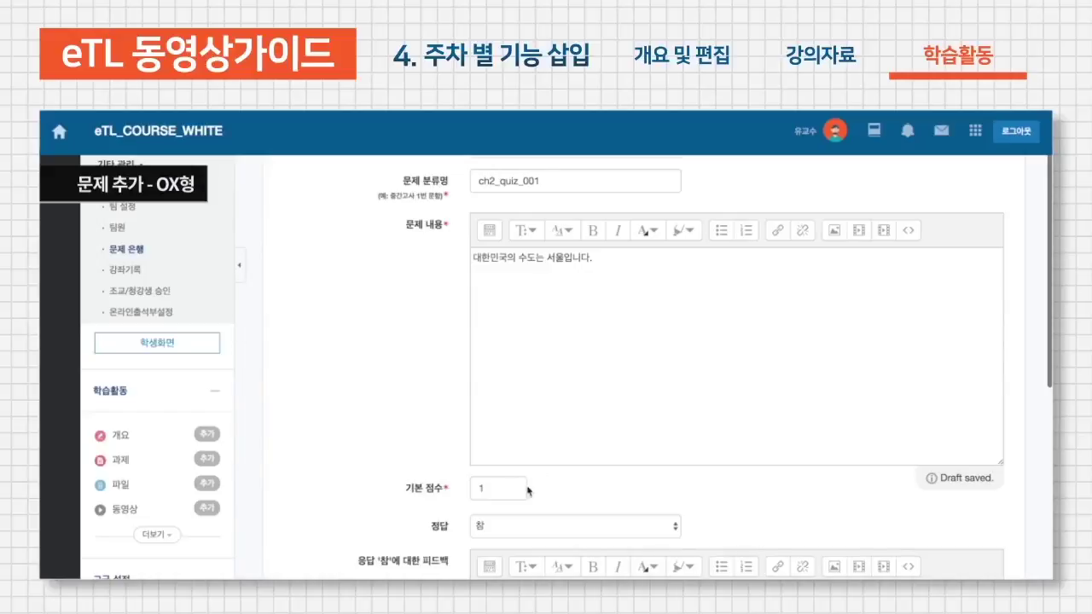
pyautogui.moveTo(502, 489); pyautogui.dragTo(432, 497)
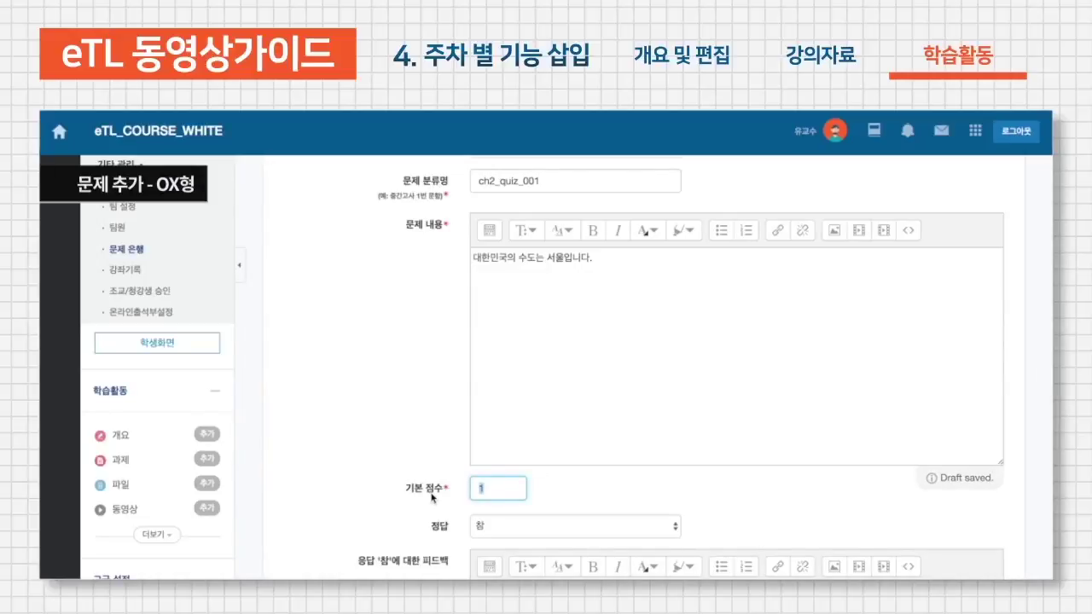
pyautogui.write('2')
pyautogui.click(396, 469)
pyautogui.scroll(-4, 397, 469)
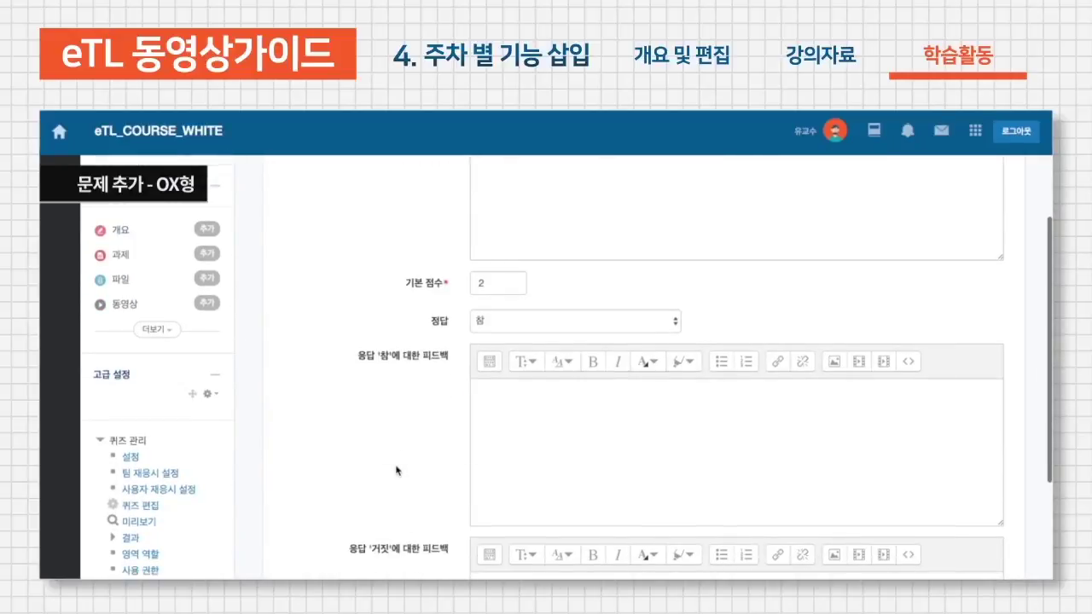
# Review the empty feedback fields for the 참 and 거짓 responses and save the OX question
pyautogui.scroll(-1, 449, 451)
pyautogui.click(547, 368)
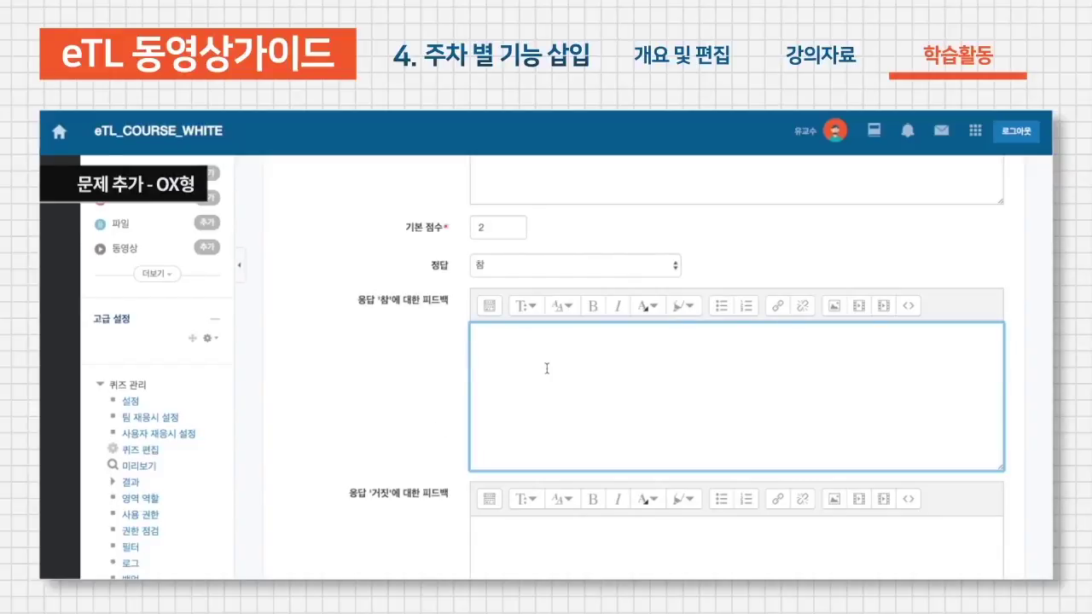
pyautogui.scroll(-3, 521, 454)
pyautogui.click(525, 455)
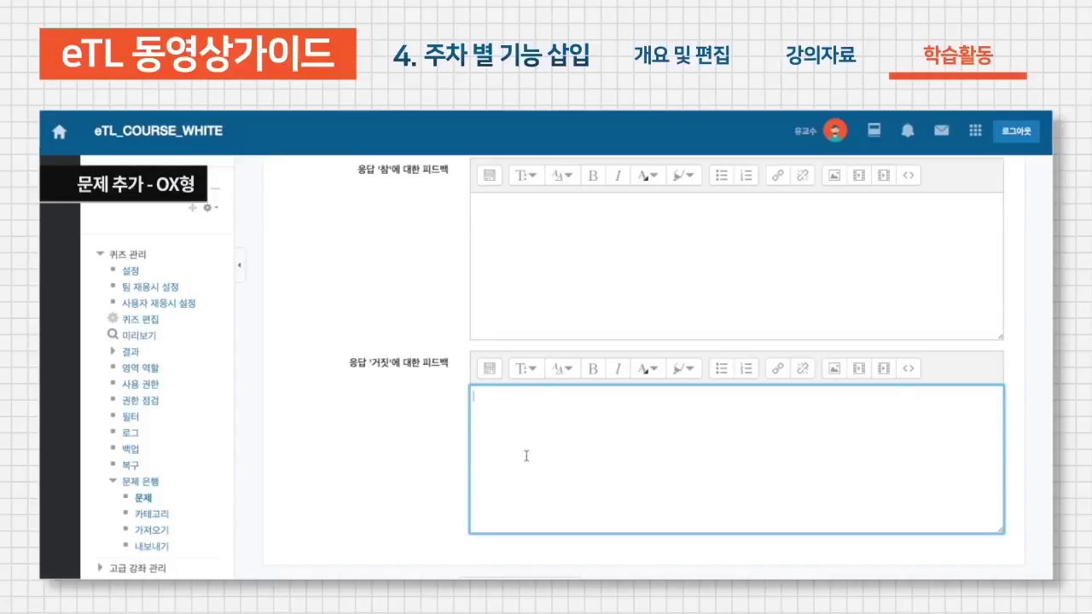
pyautogui.scroll(-1, 526, 455)
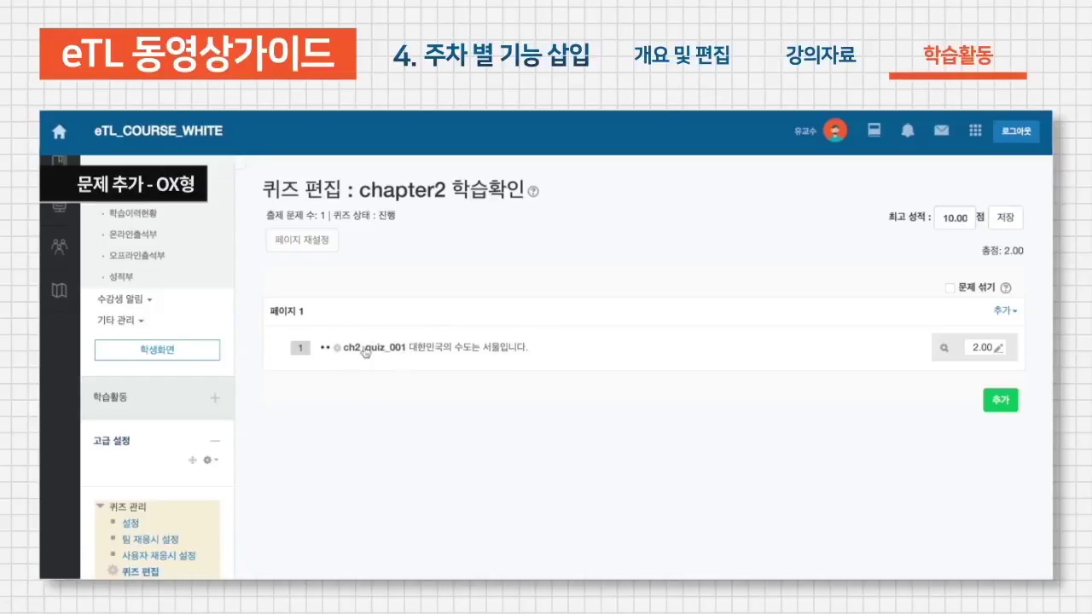
# Enable 문제 섞기 so the quiz questions are shuffled
pyautogui.click(943, 347)
pyautogui.click(974, 289)
# Start a new 주관식 단답형 question for the quiz
pyautogui.click(1000, 400)
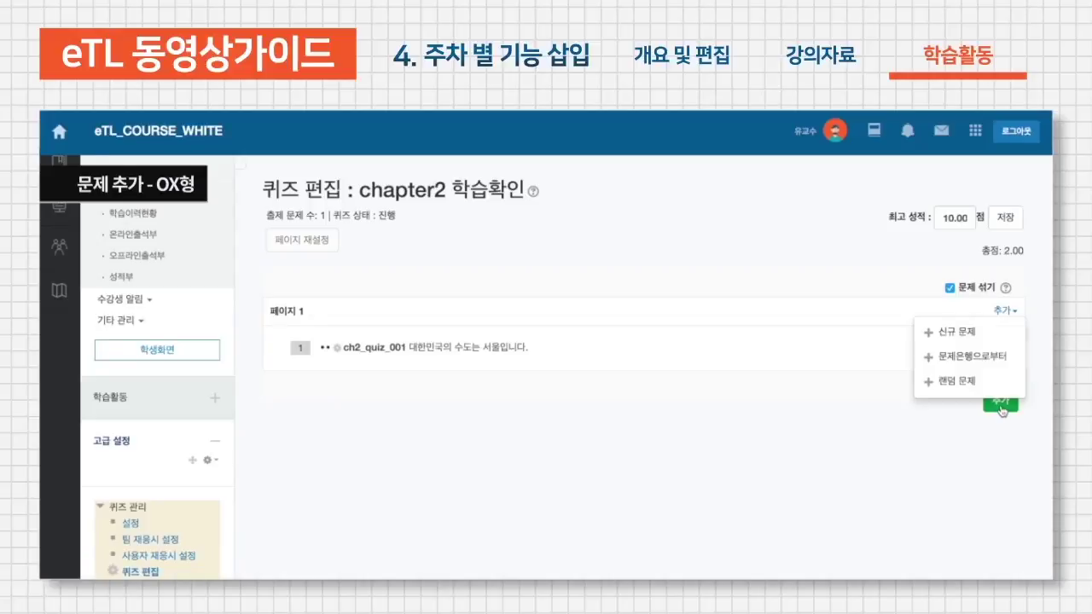
pyautogui.click(953, 333)
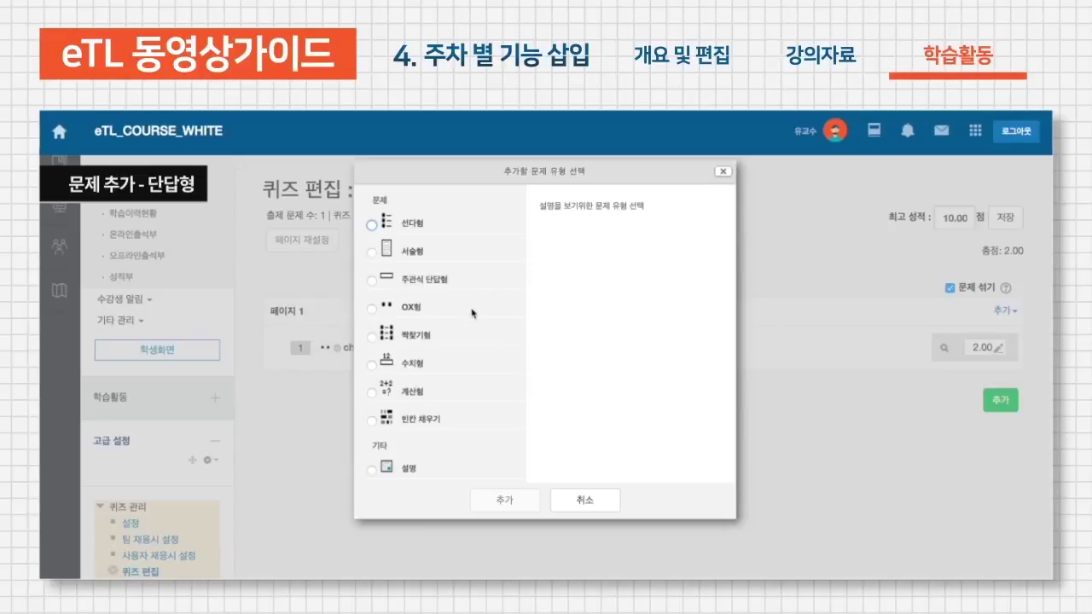
pyautogui.click(428, 282)
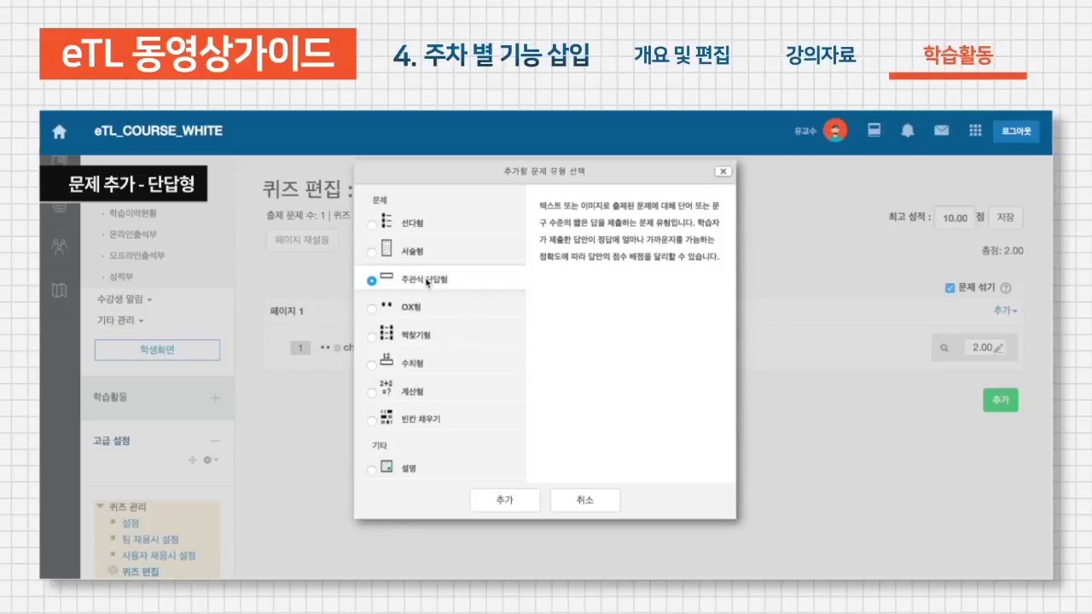
pyautogui.click(517, 503)
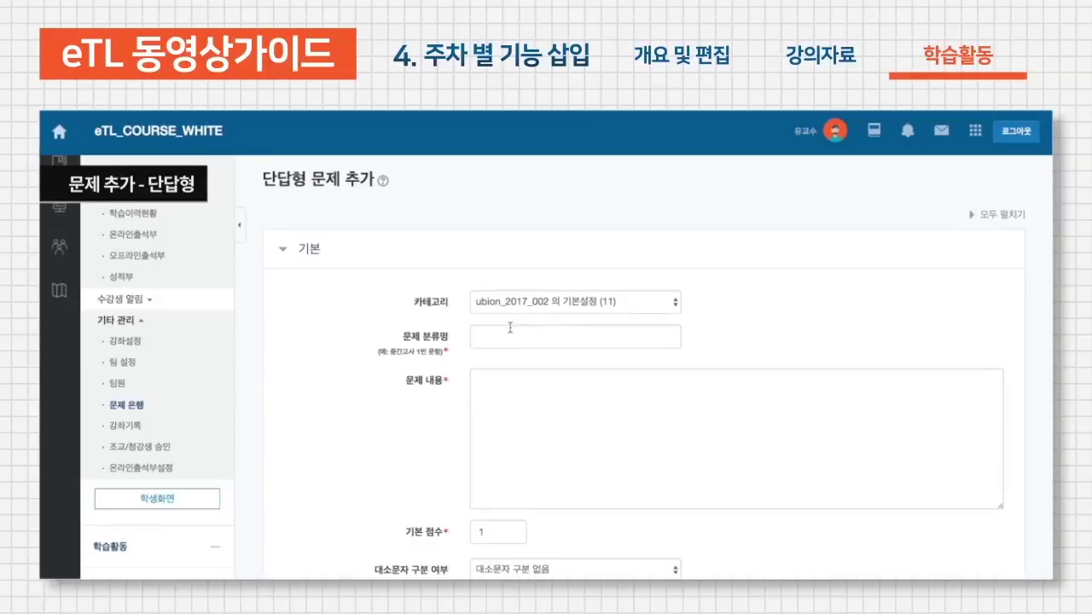
# Enter ch2_quiz_002 as the short-answer question's 문제 분류명
pyautogui.click(510, 333)
pyautogui.write('ㄹ')
pyautogui.press('BackSpace')
pyautogui.write('ch2_quiz_002')
pyautogui.scroll(-1, 631, 367)
pyautogui.scroll(-1, 521, 445)
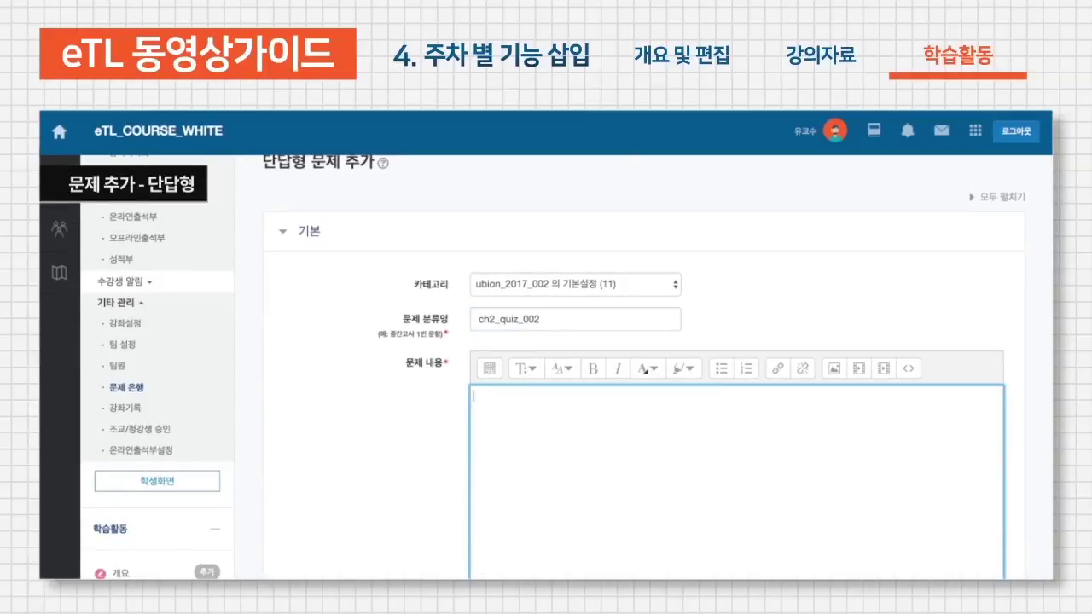
# Enter "대한민국의 수도는 어디입니까?(도시명)" as the short-answer question's 문제 내용
pyautogui.press('Tab')
pyautogui.click(498, 512)
pyautogui.press('Tab')
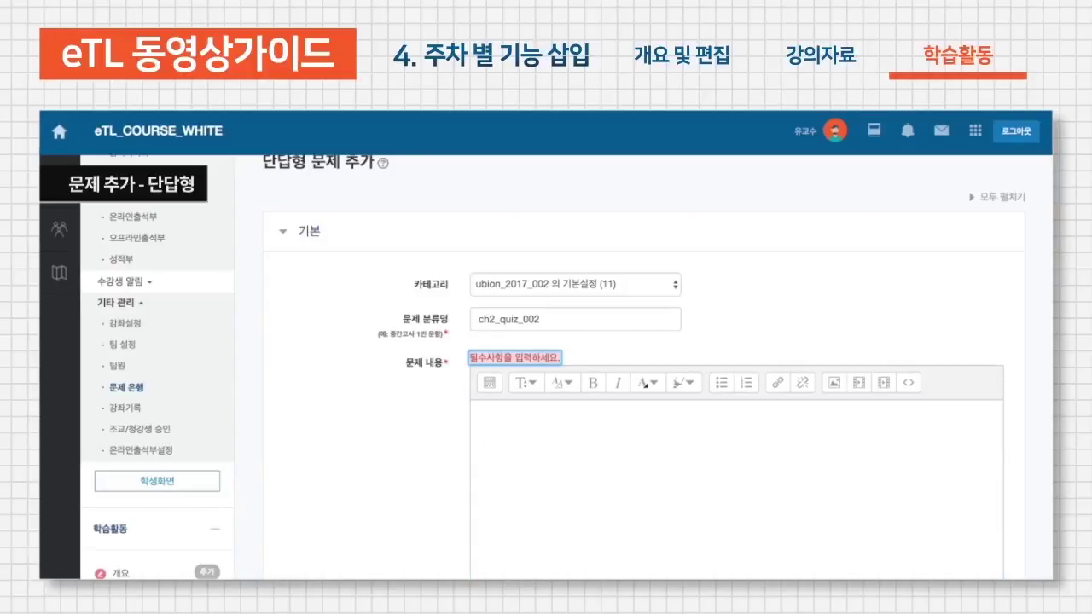
pyautogui.click(586, 465)
pyautogui.write('대한민국의 수도는 어디입니까?(도시명')
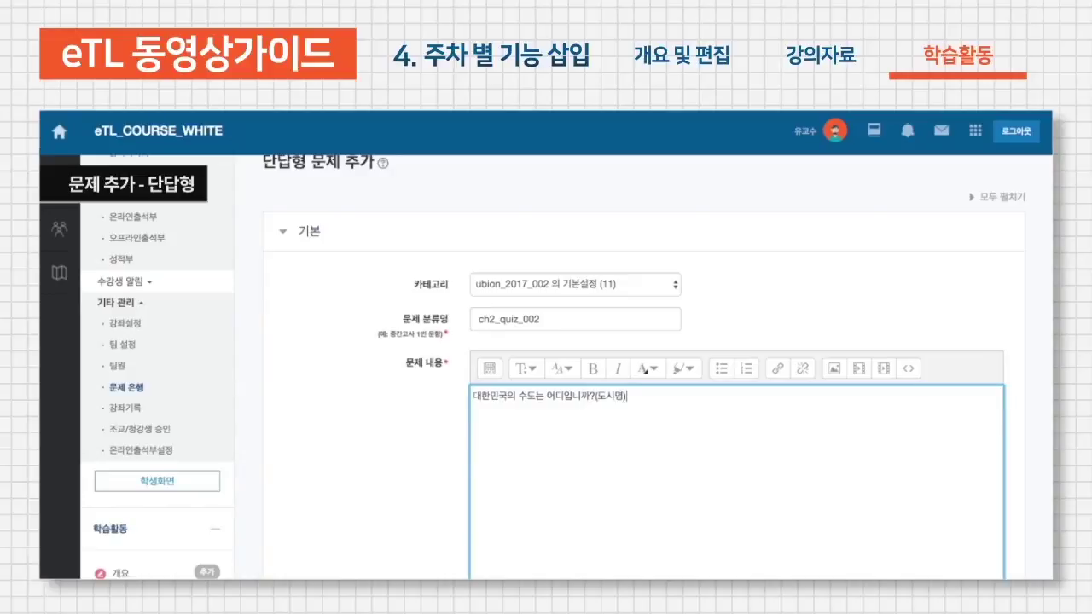
# Set the short-answer question's 기본 점수 to 2 and its 대소문자 구분 여부 to 대소문자 구분 없음
pyautogui.scroll(-5, 521, 307)
pyautogui.click(444, 268)
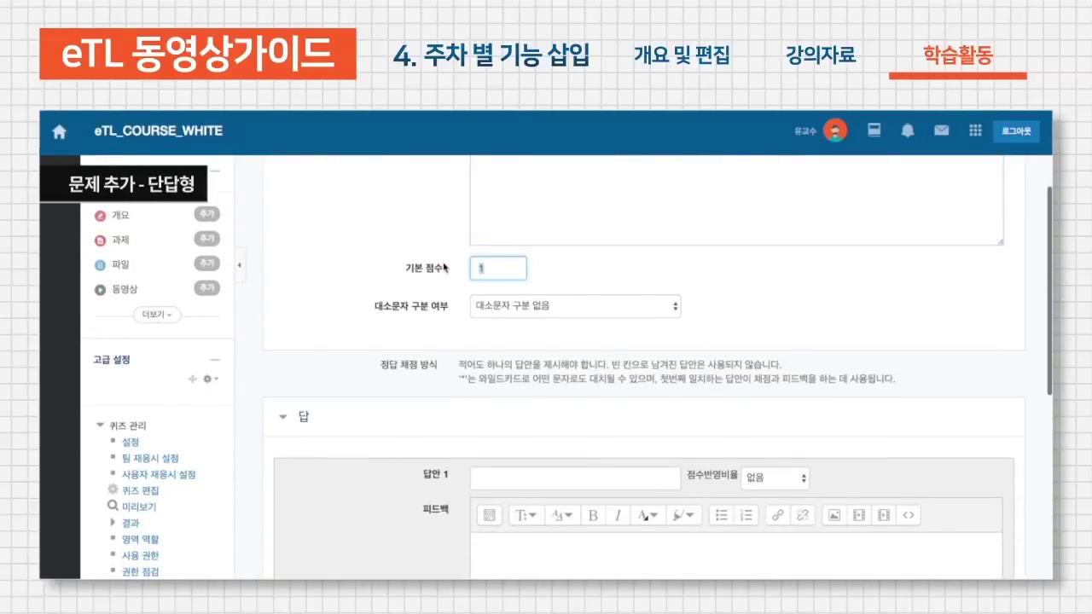
pyautogui.click(400, 266)
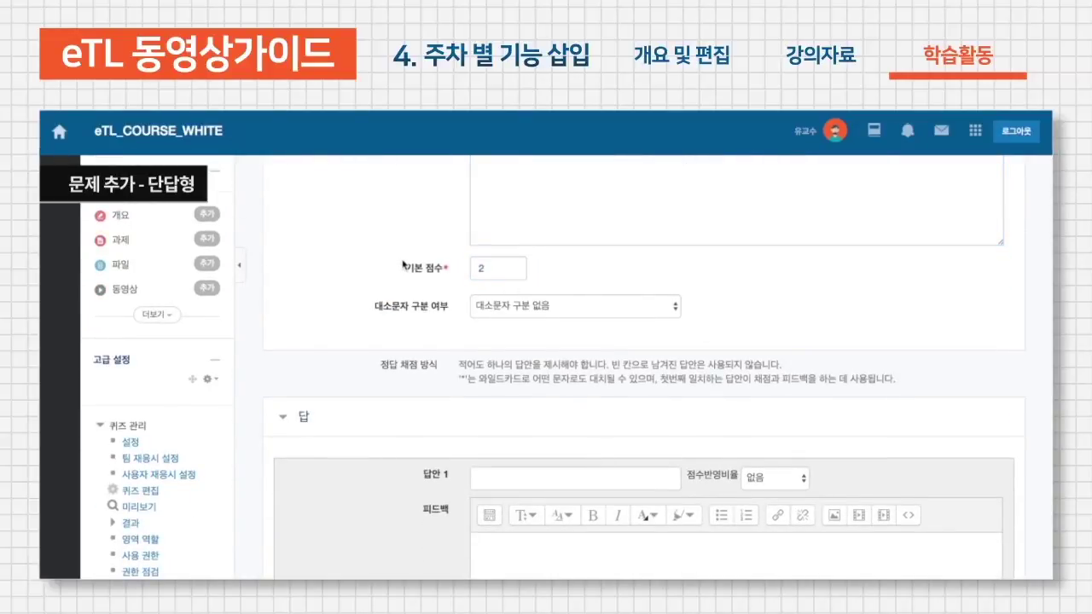
pyautogui.click(510, 311)
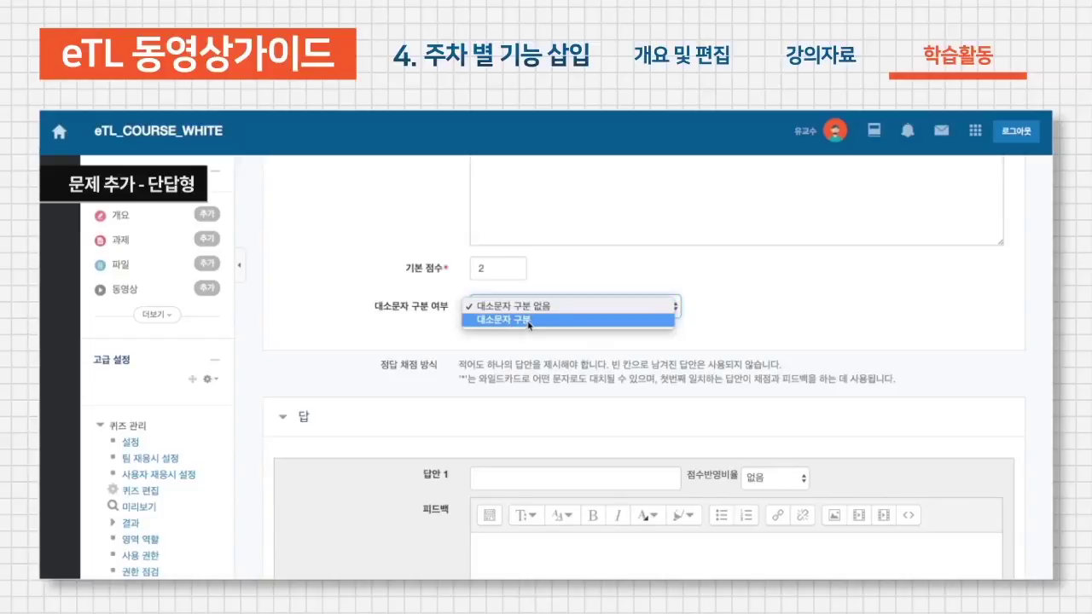
pyautogui.click(550, 307)
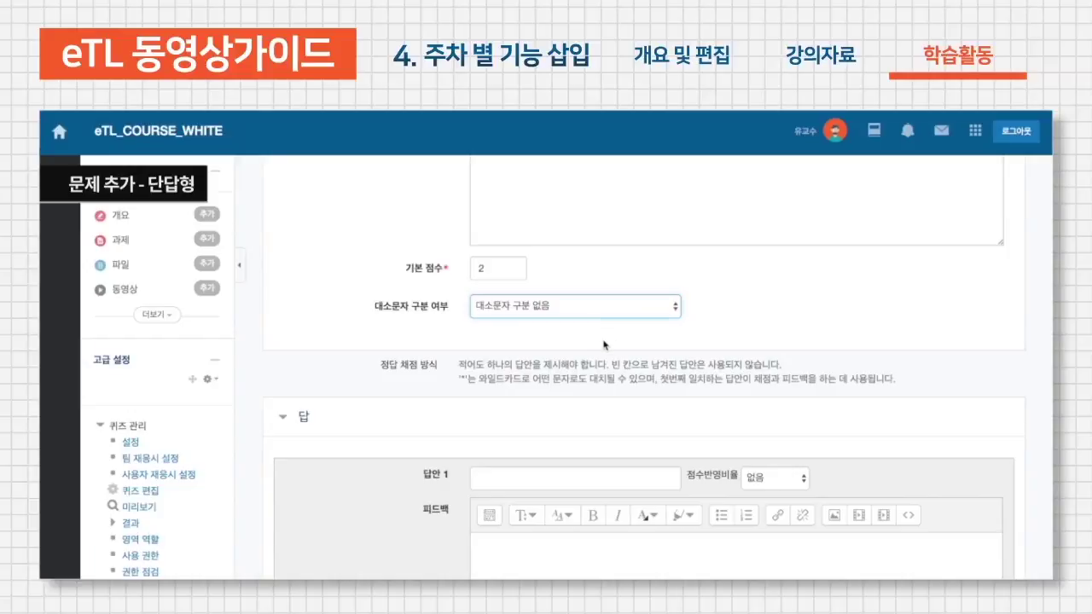
# Enter SEOUL as 답안 1 with a 점수반영비율 of 100%
pyautogui.click(566, 488)
pyautogui.scroll(-2, 567, 487)
pyautogui.write('ㄹ')
pyautogui.press('BackSpace')
pyautogui.write('SEOUL')
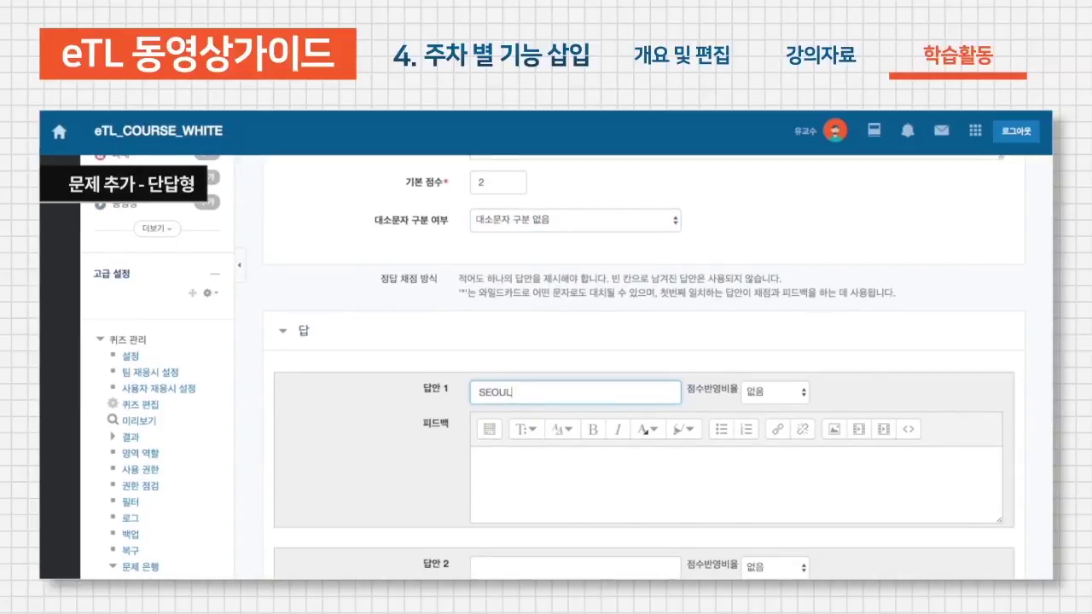
pyautogui.scroll(4, 607, 401)
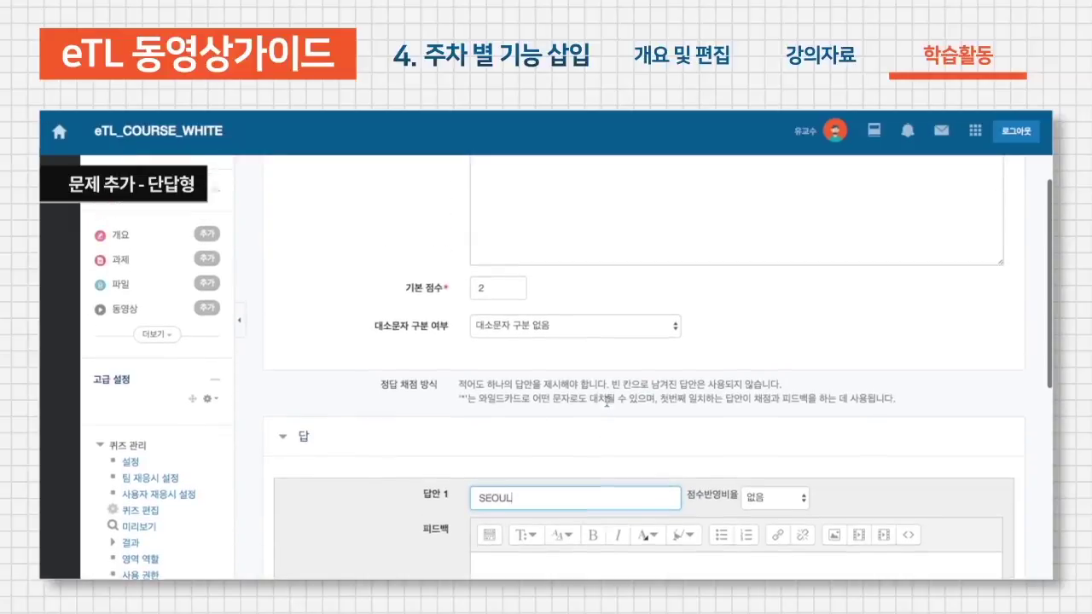
pyautogui.scroll(-3, 607, 401)
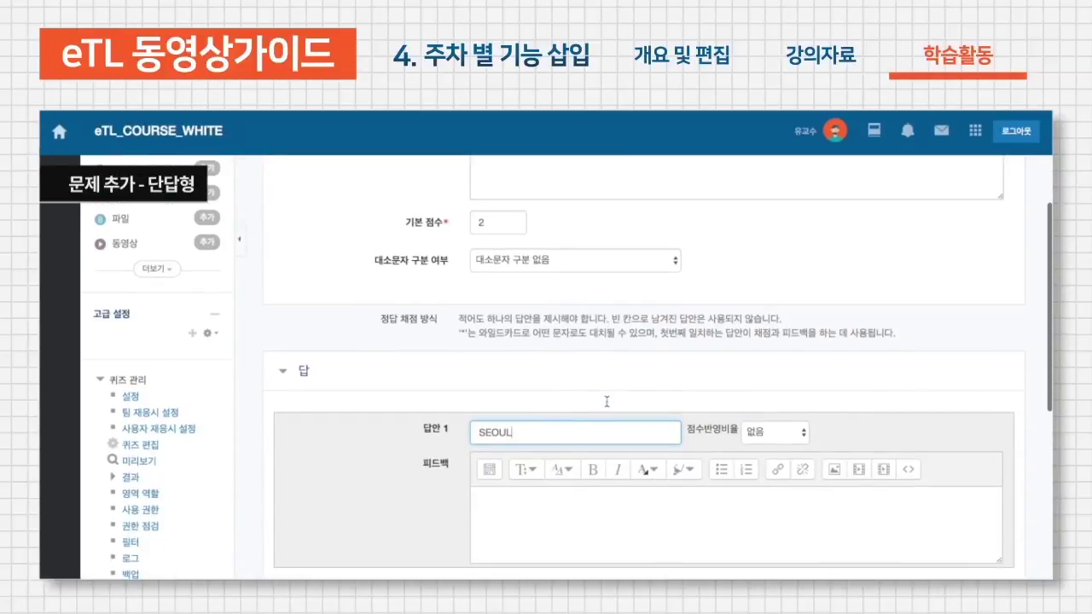
pyautogui.click(761, 433)
pyautogui.click(764, 399)
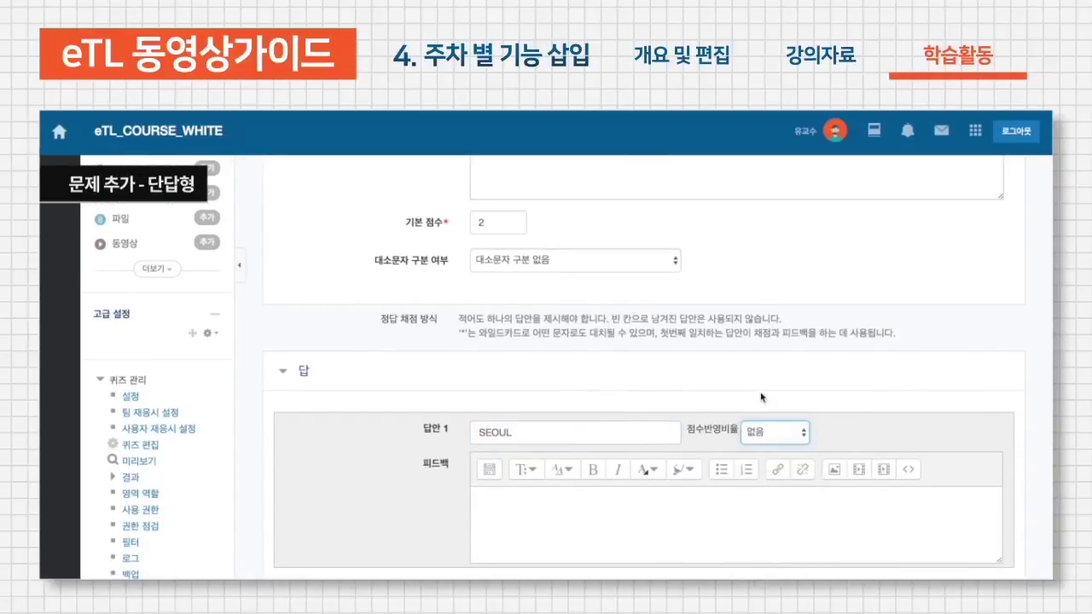
pyautogui.click(763, 390)
pyautogui.click(763, 388)
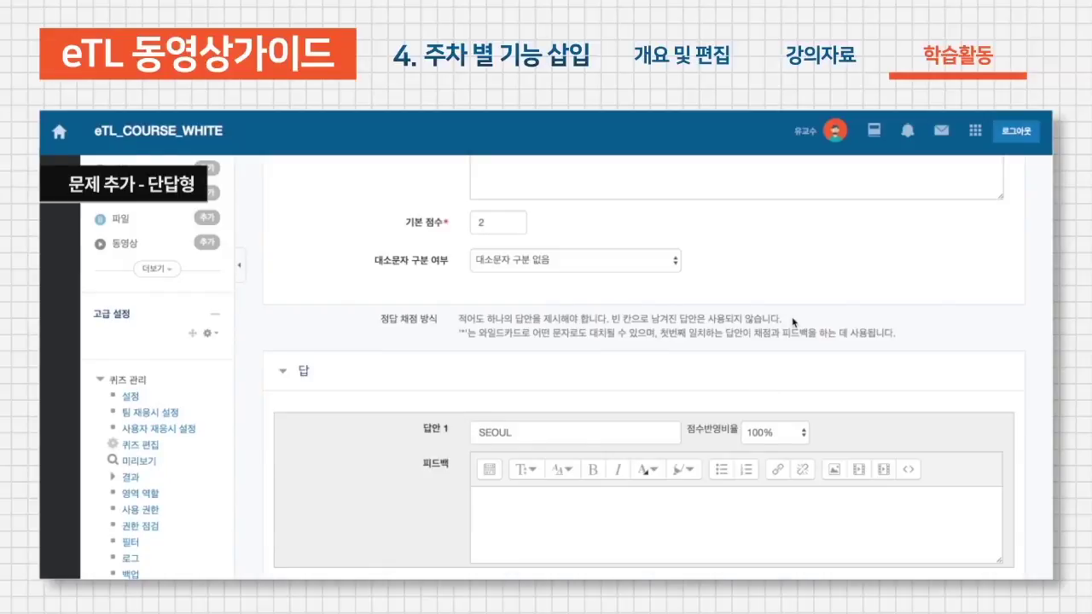
# Enter 서울 as 답안 2 with a 점수반영비율 of 100%
pyautogui.scroll(5, 793, 322)
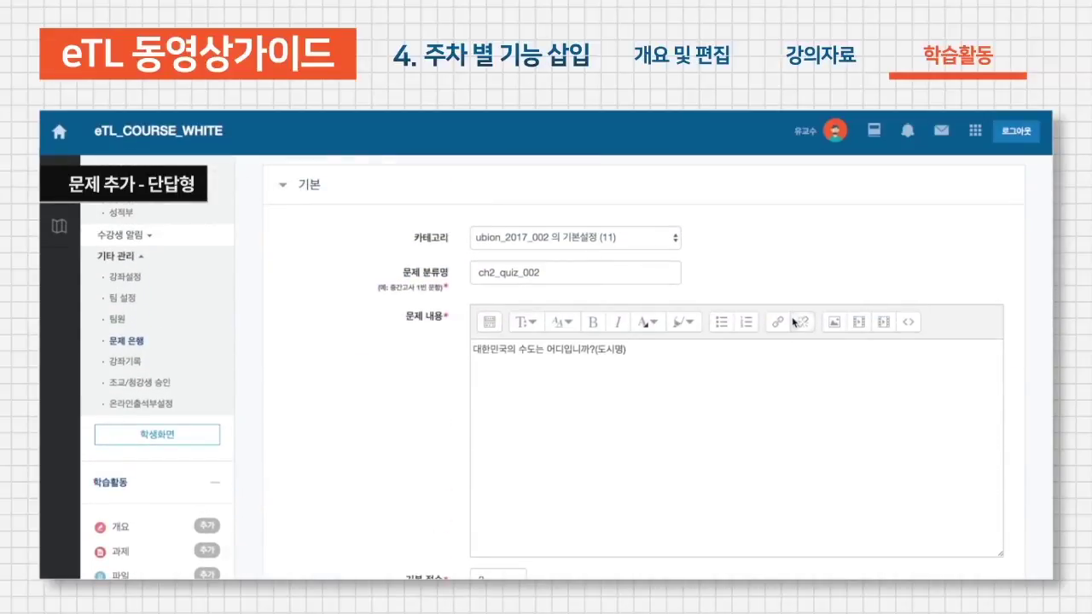
pyautogui.scroll(-3, 793, 322)
pyautogui.scroll(-6, 793, 322)
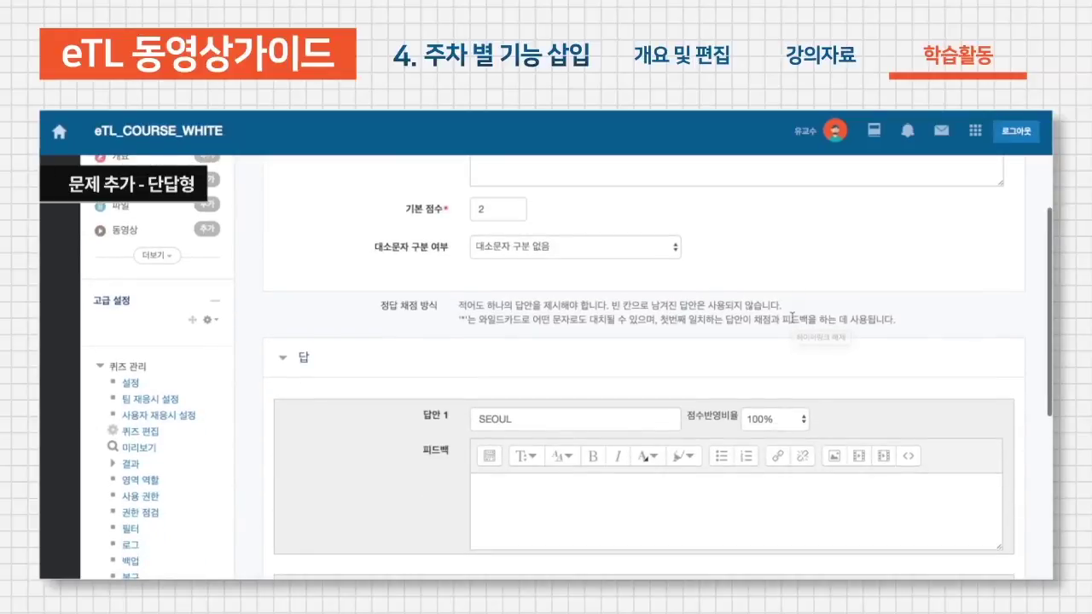
pyautogui.scroll(-4, 620, 507)
pyautogui.click(628, 449)
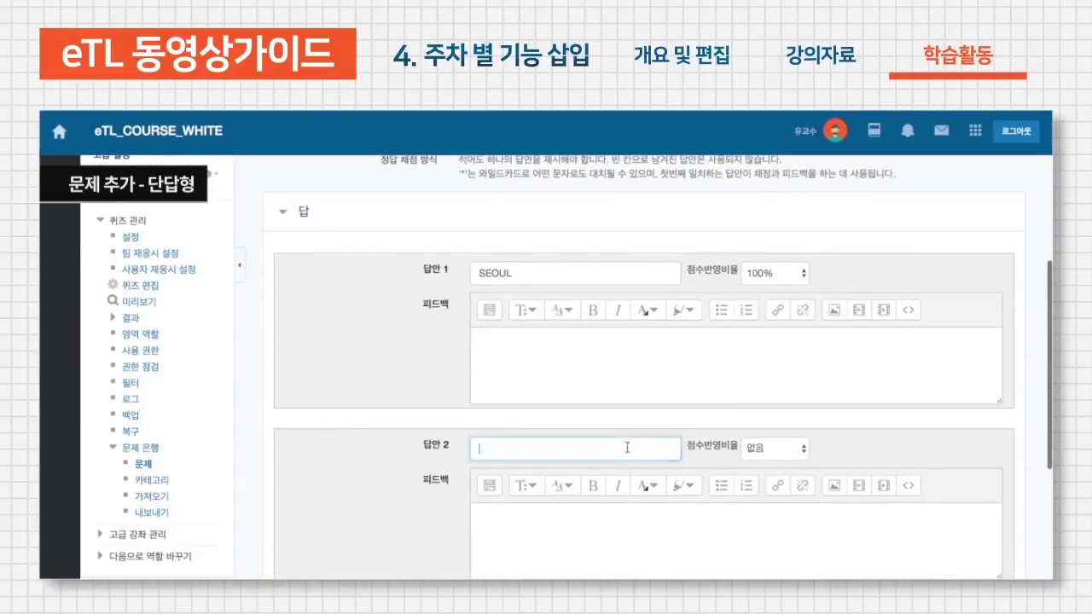
pyautogui.write('서울')
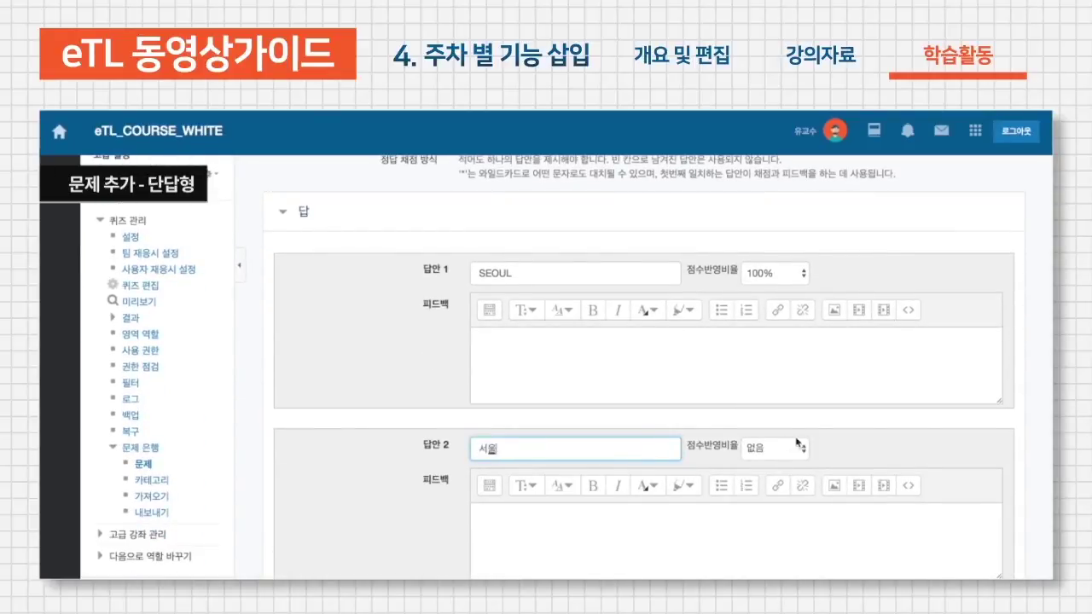
pyautogui.click(797, 449)
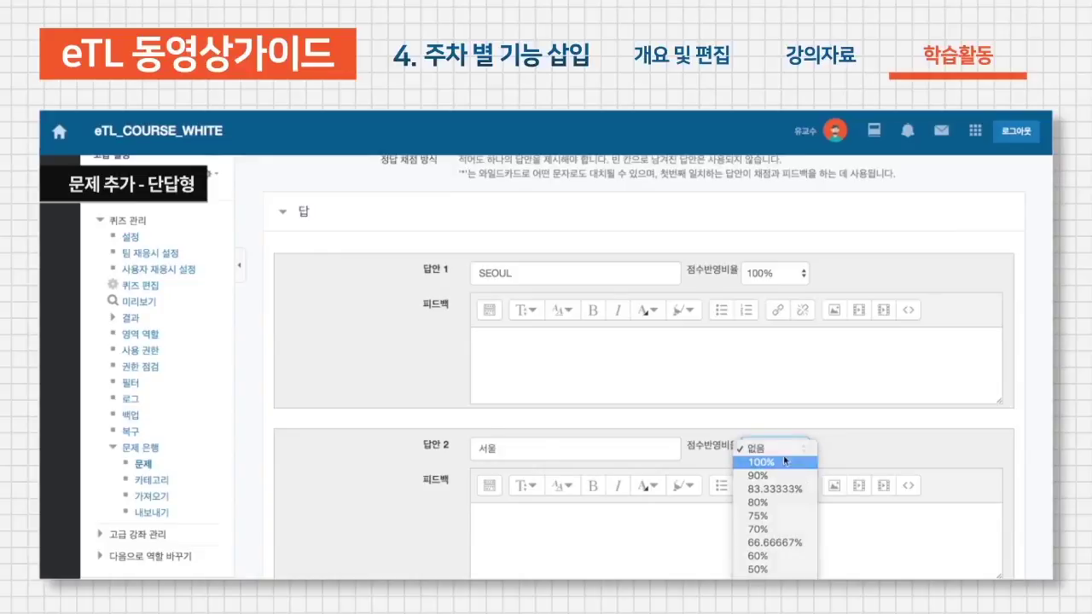
pyautogui.click(793, 460)
# Enter 서울특별시 as 답안 3 with a 점수반영비율 of 100%
pyautogui.scroll(-3, 383, 504)
pyautogui.click(772, 376)
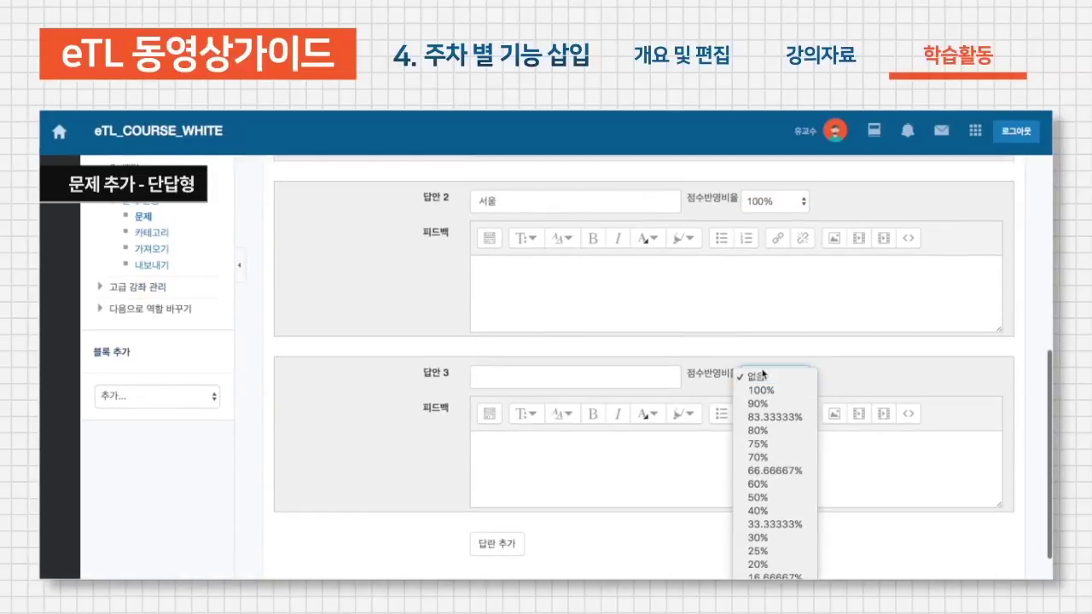
pyautogui.click(770, 388)
pyautogui.click(617, 372)
pyautogui.write('ㅅ')
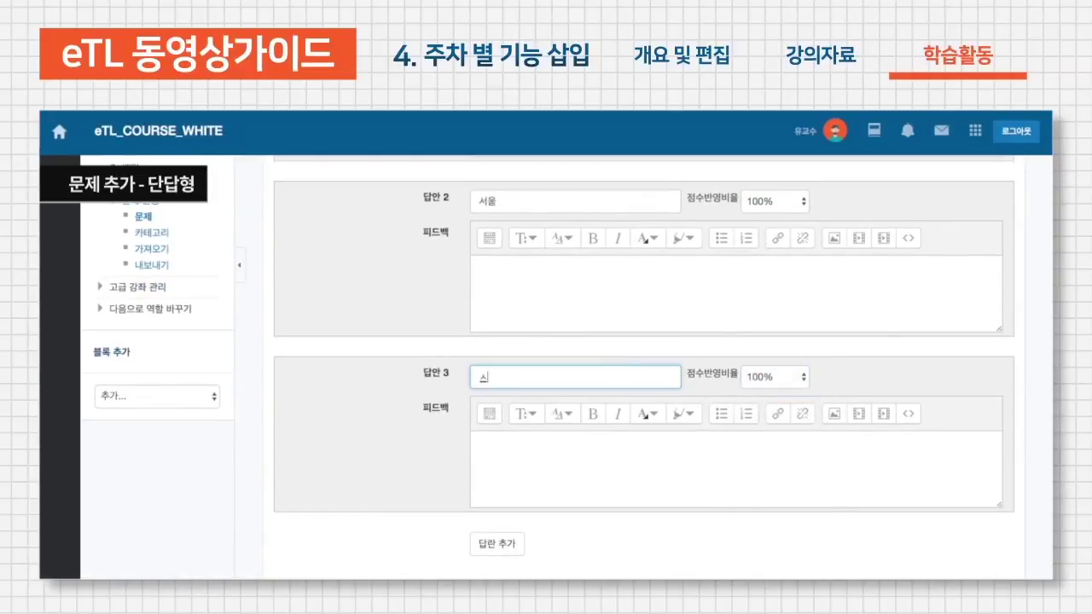
pyautogui.write('울특별시')
# Add more answer fields and enter 서울시 as 답안 4 with a 점수반영비율 of 100%
pyautogui.click(506, 548)
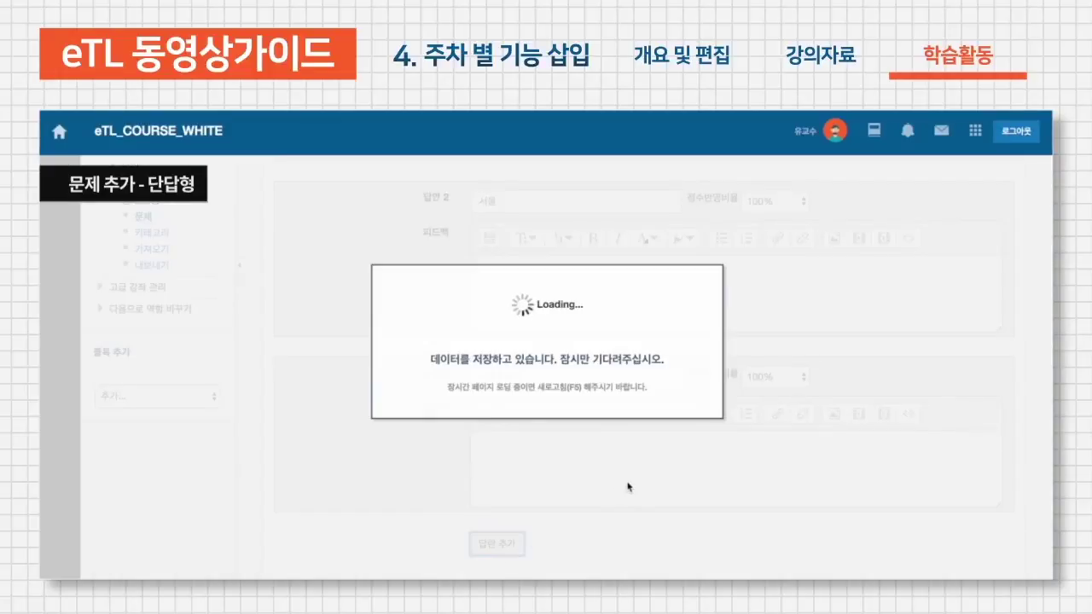
pyautogui.scroll(-15, 628, 486)
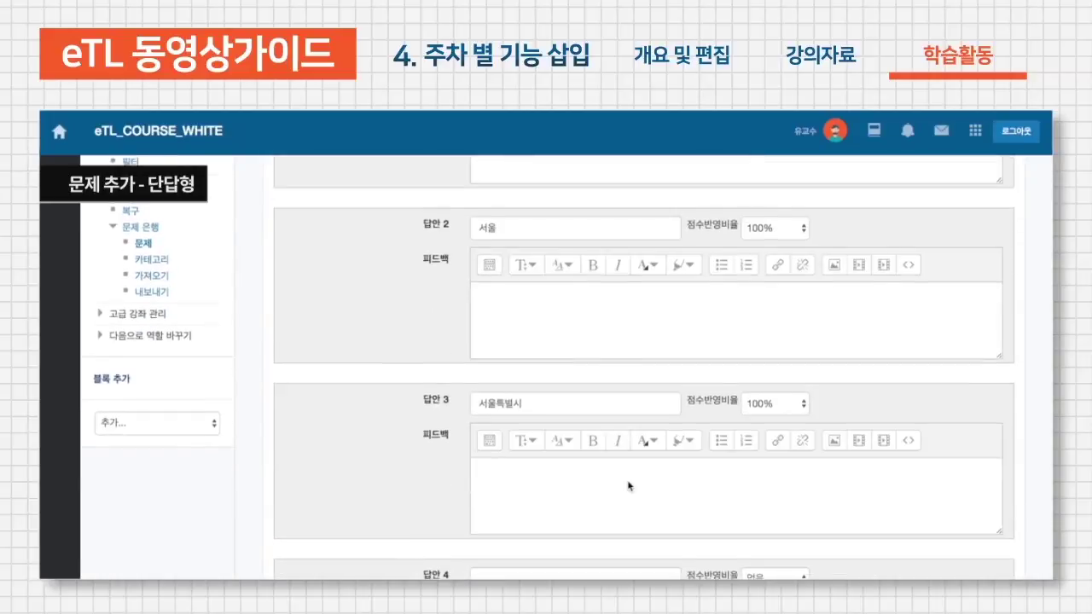
pyautogui.scroll(-3, 629, 486)
pyautogui.click(752, 346)
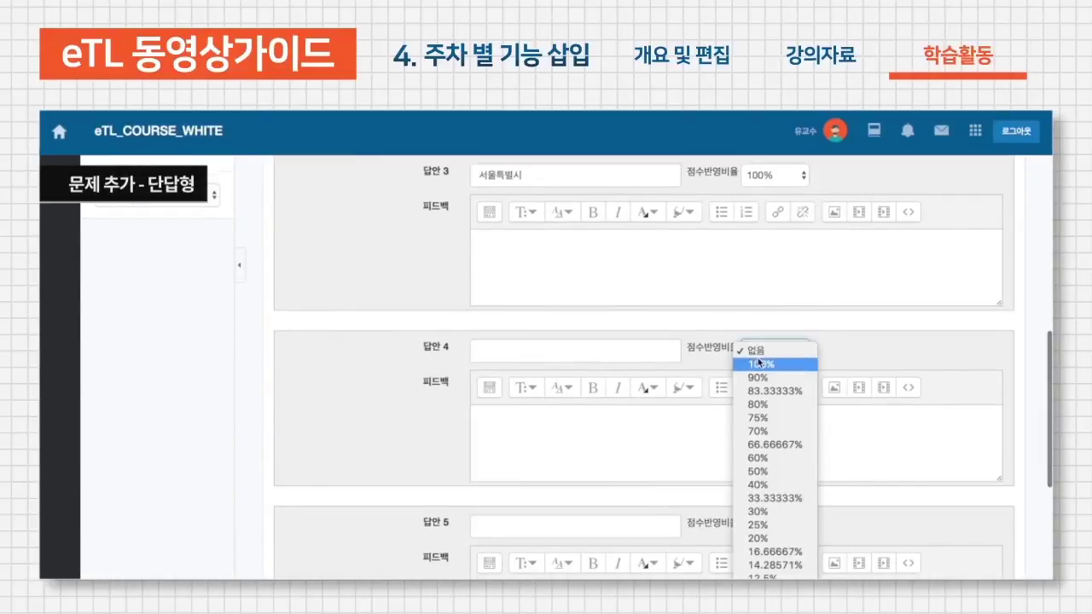
pyautogui.press('Return')
pyautogui.click(608, 346)
pyautogui.write('서울시')
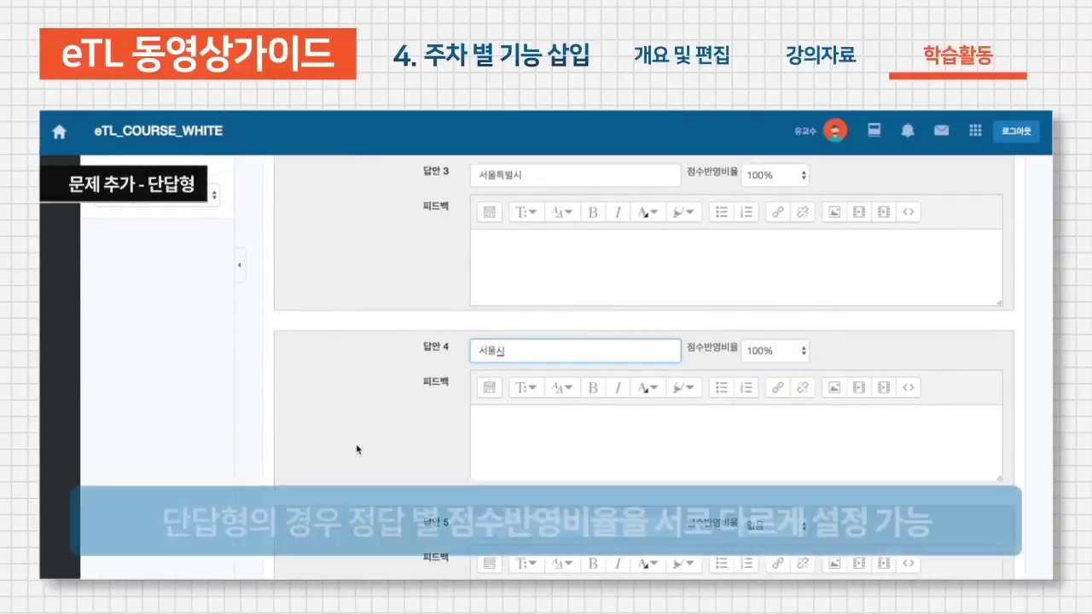
# Try 서울광역시 as 답안 5 with a 점수반영비율 of 50%, and clear the answer again
pyautogui.scroll(-3, 358, 446)
pyautogui.click(780, 414)
pyautogui.click(759, 537)
pyautogui.click(646, 416)
pyautogui.write('ㅅ')
pyautogui.write('울광역시')
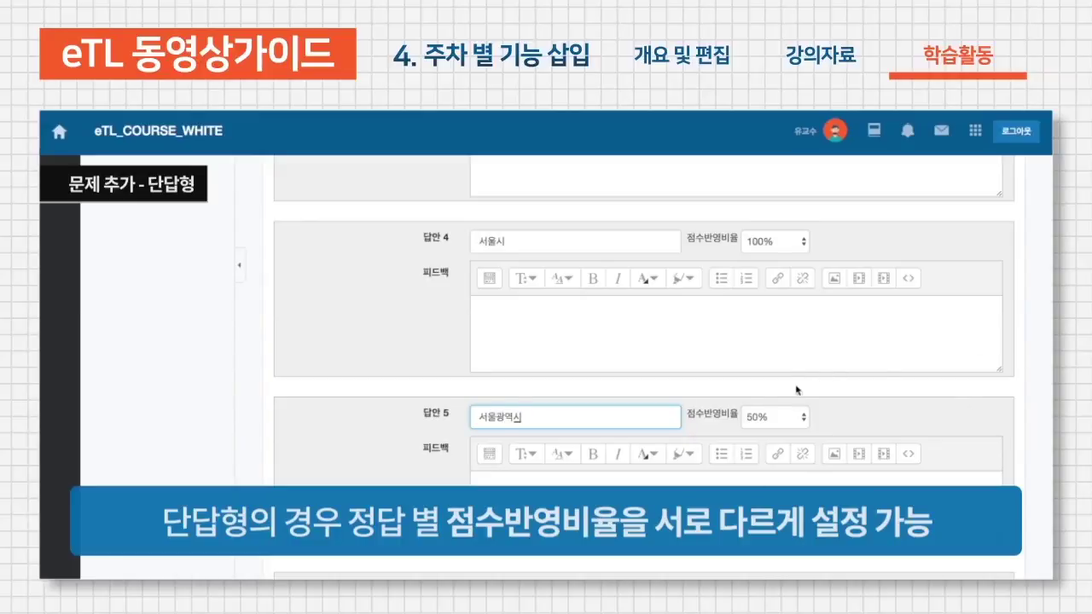
pyautogui.click(773, 417)
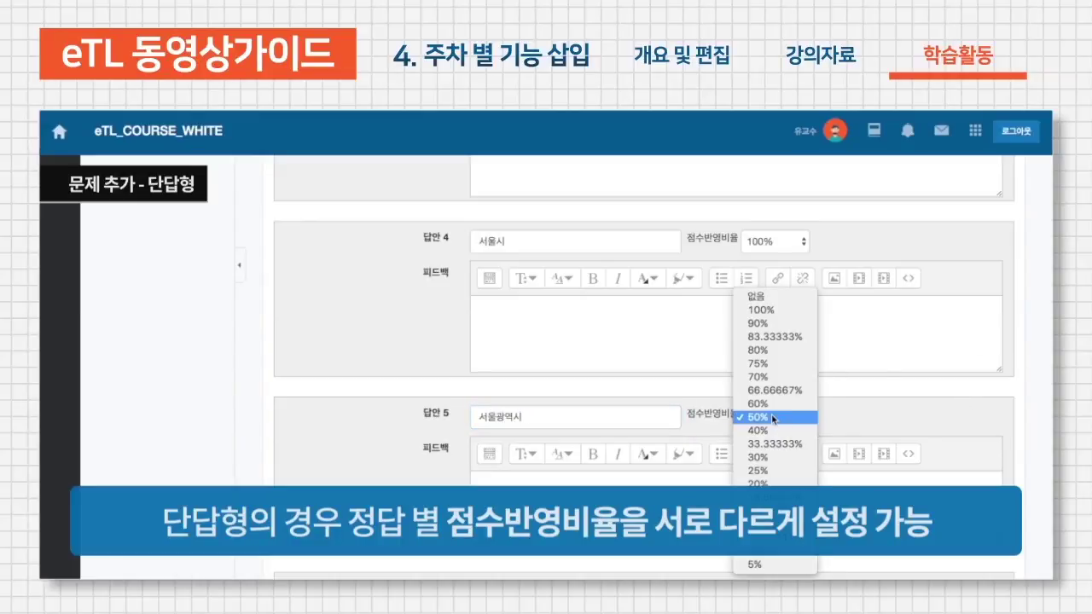
pyautogui.doubleClick(539, 418)
pyautogui.press('BackSpace')
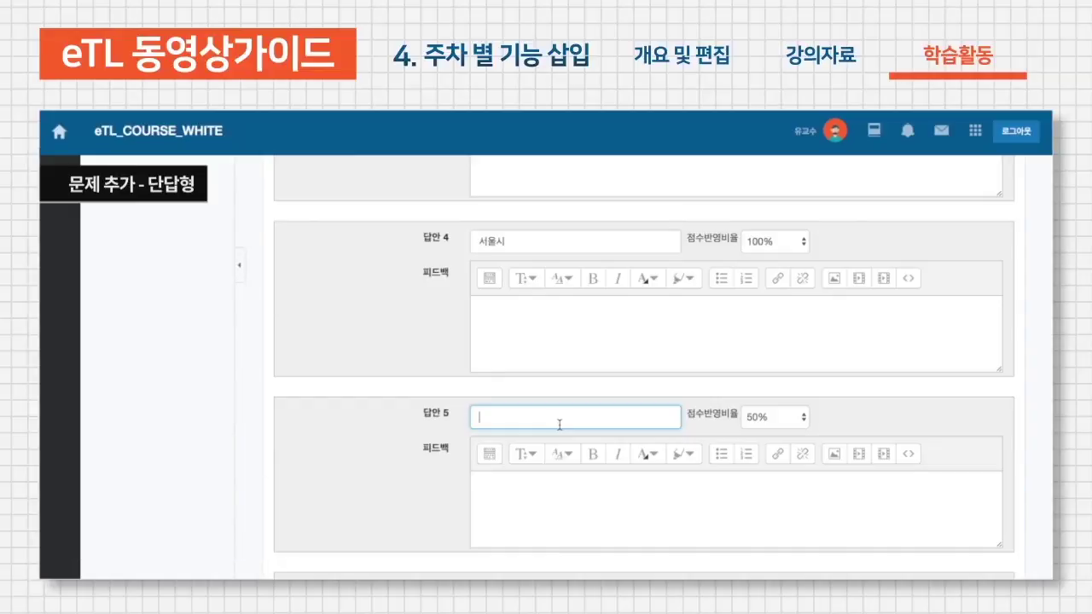
# Review the short-answer question's scoring settings and its accepted answers with their 점수반영비율
pyautogui.scroll(10, 416, 418)
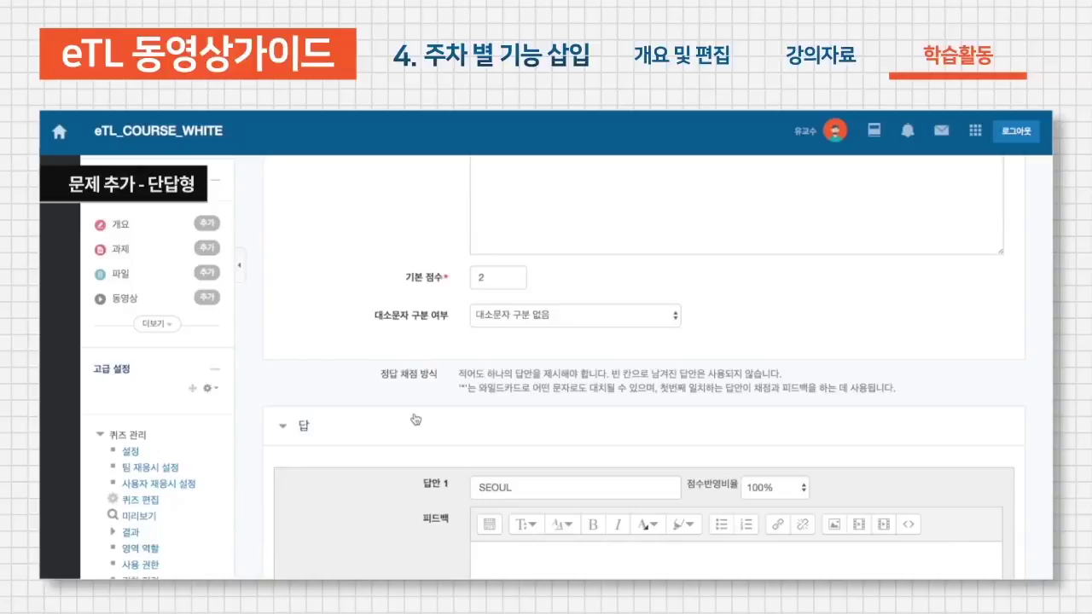
pyautogui.scroll(-5, 416, 418)
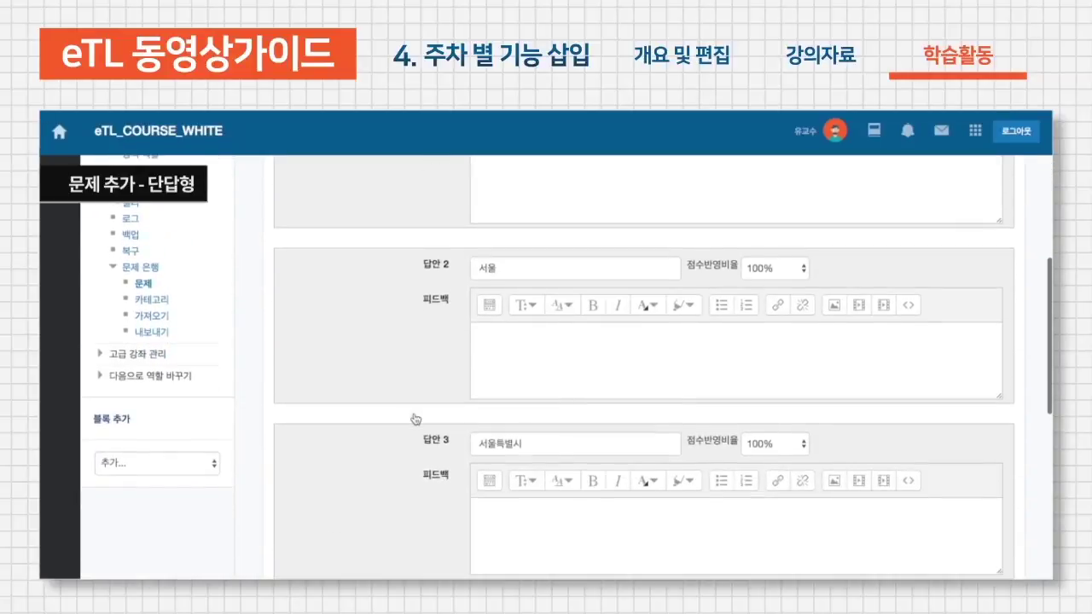
pyautogui.scroll(-1, 415, 419)
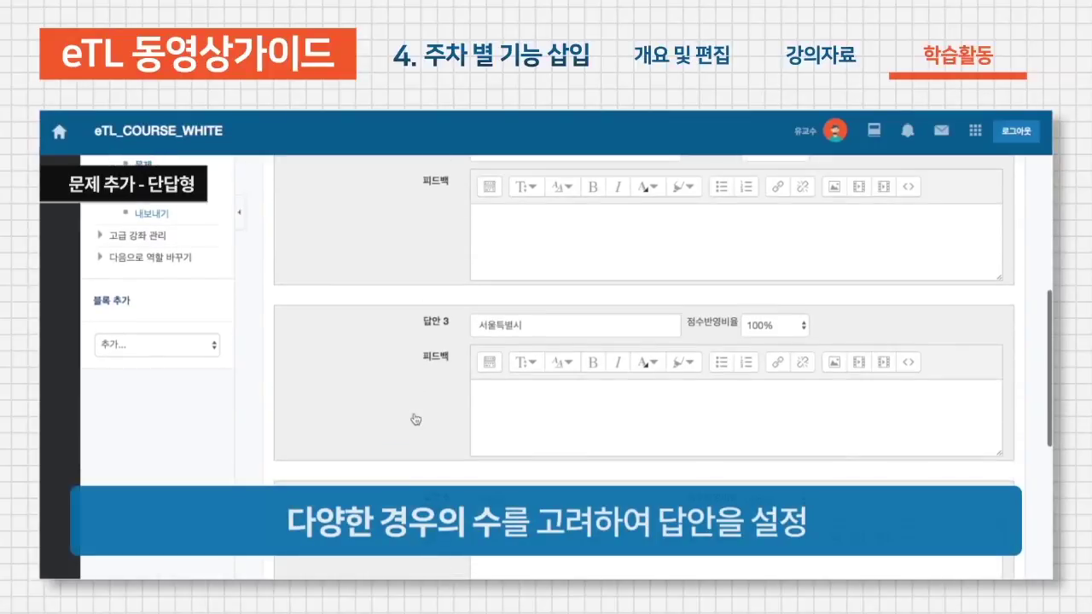
pyautogui.scroll(-3, 416, 419)
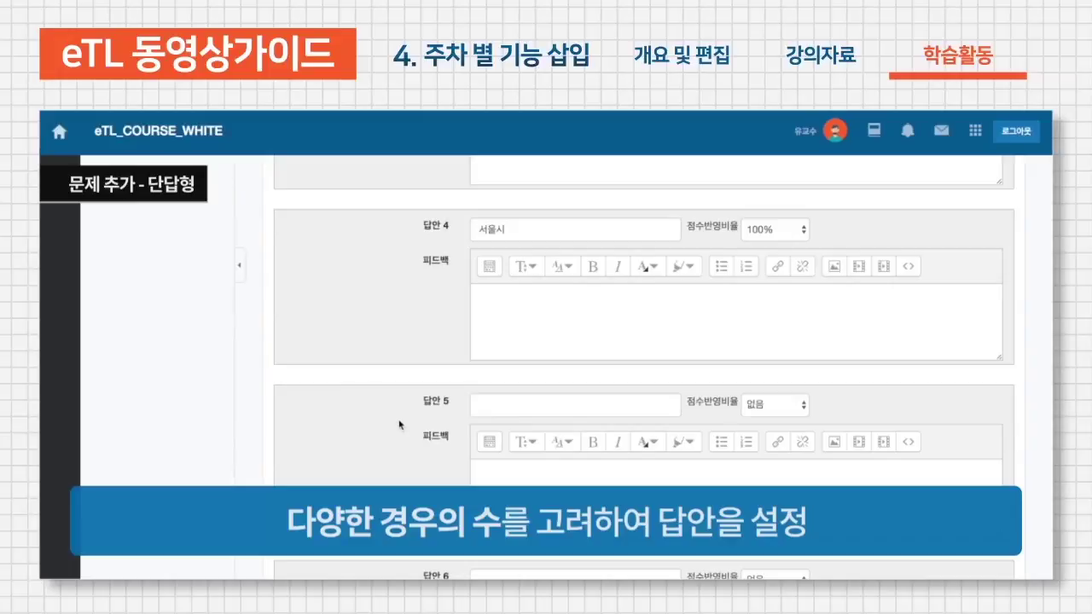
pyautogui.scroll(5, 398, 424)
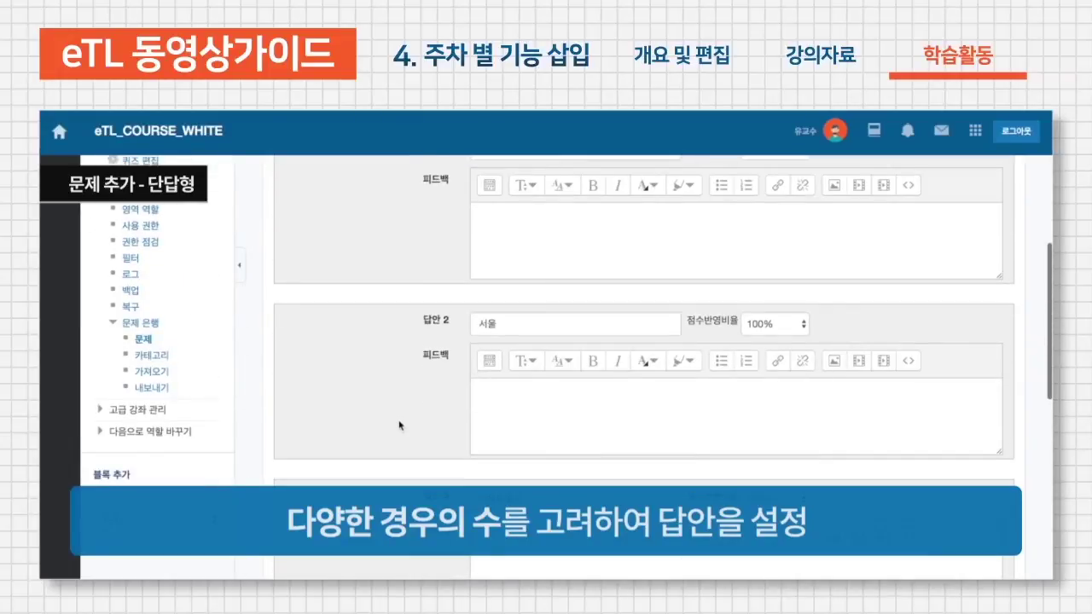
pyautogui.scroll(-5, 399, 424)
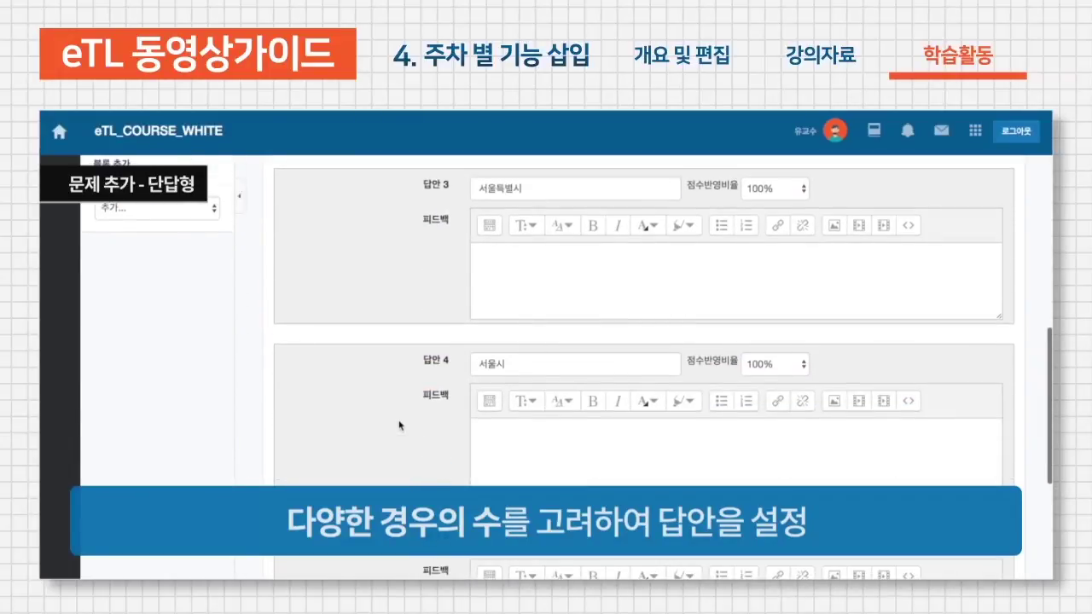
pyautogui.scroll(-1, 398, 425)
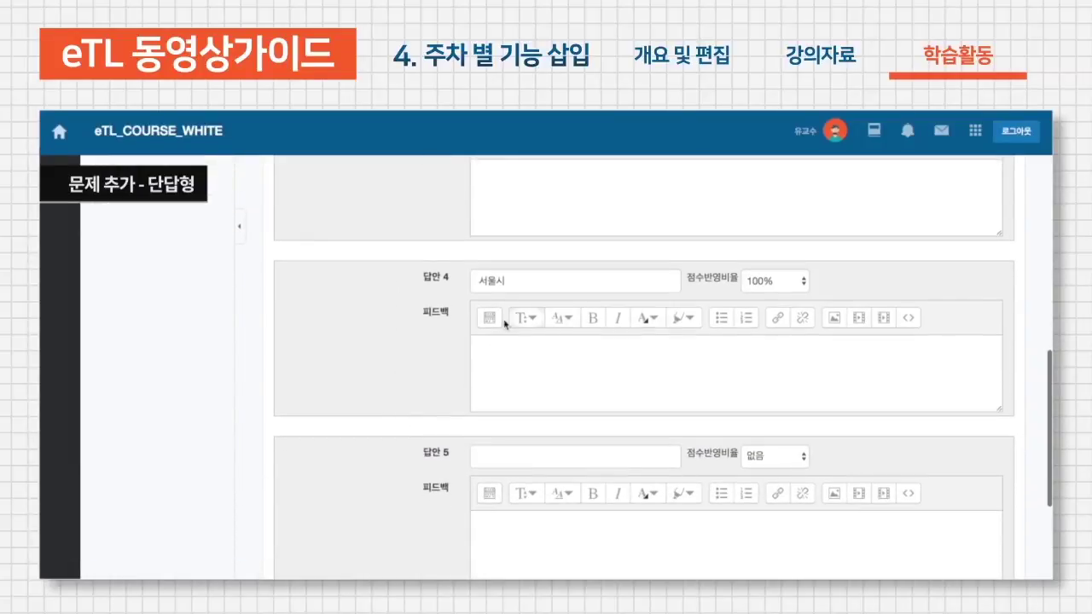
# Save the short-answer question to the quiz
pyautogui.scroll(-4, 494, 321)
pyautogui.scroll(-3, 452, 447)
pyautogui.click(475, 510)
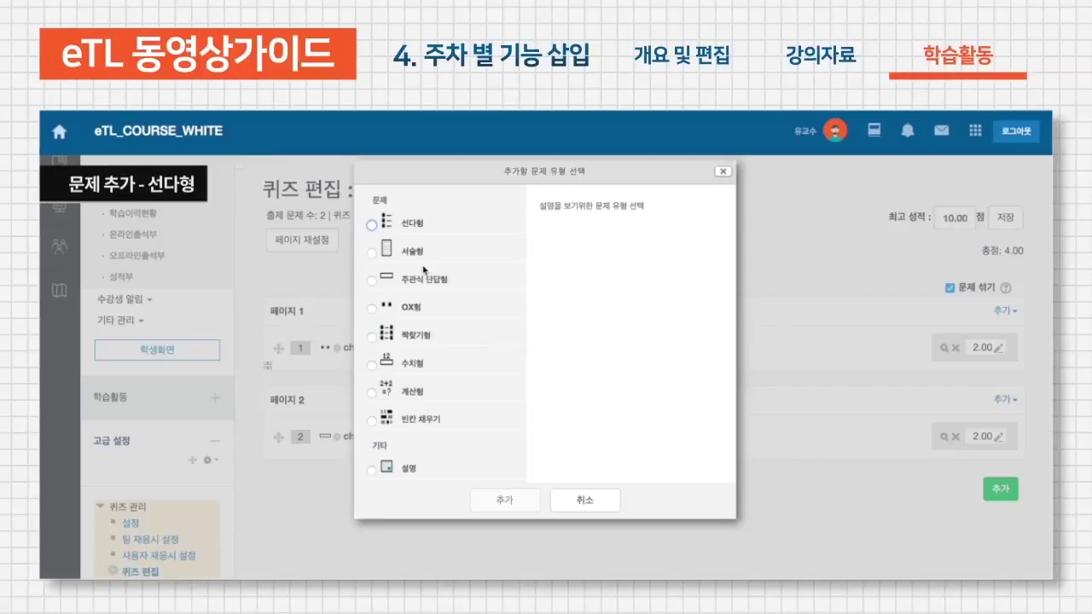
# Start a new 선다형 question for the quiz and enter ch2_quiz_003 as its 문제 분류명
pyautogui.click(415, 224)
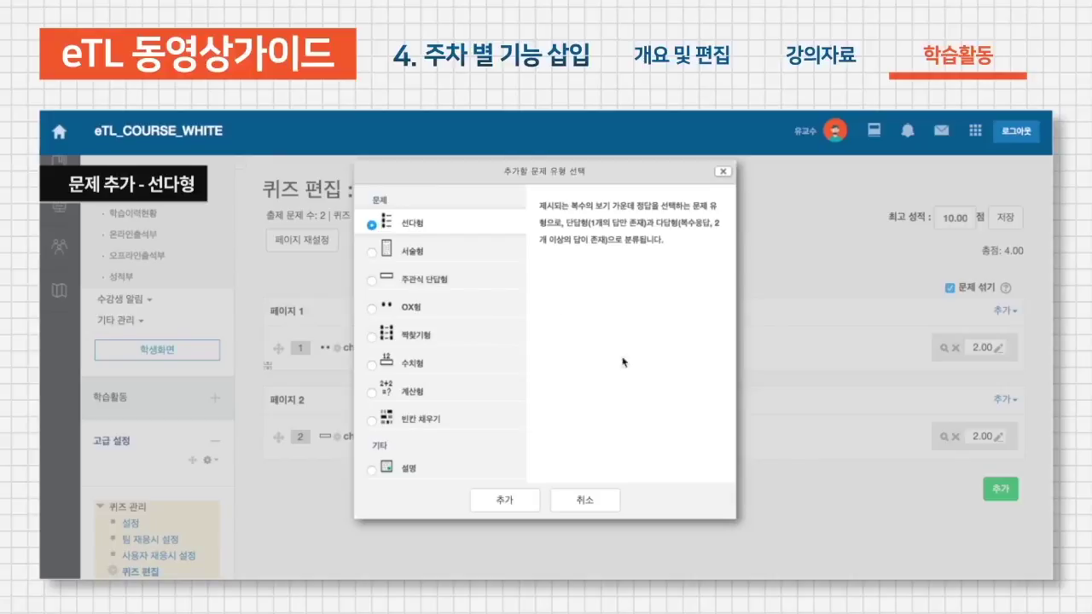
pyautogui.click(526, 511)
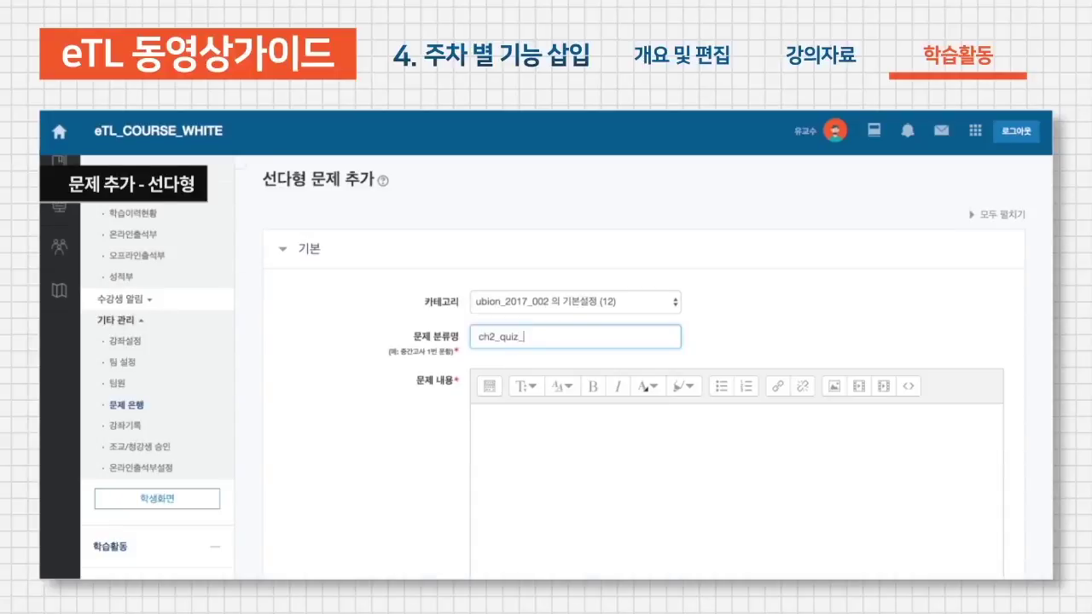
pyautogui.write('003')
# Enter 다음 중 대한민국의 수도는? as the 문제 내용 of the multiple-choice question
pyautogui.scroll(-2, 577, 446)
pyautogui.click(577, 446)
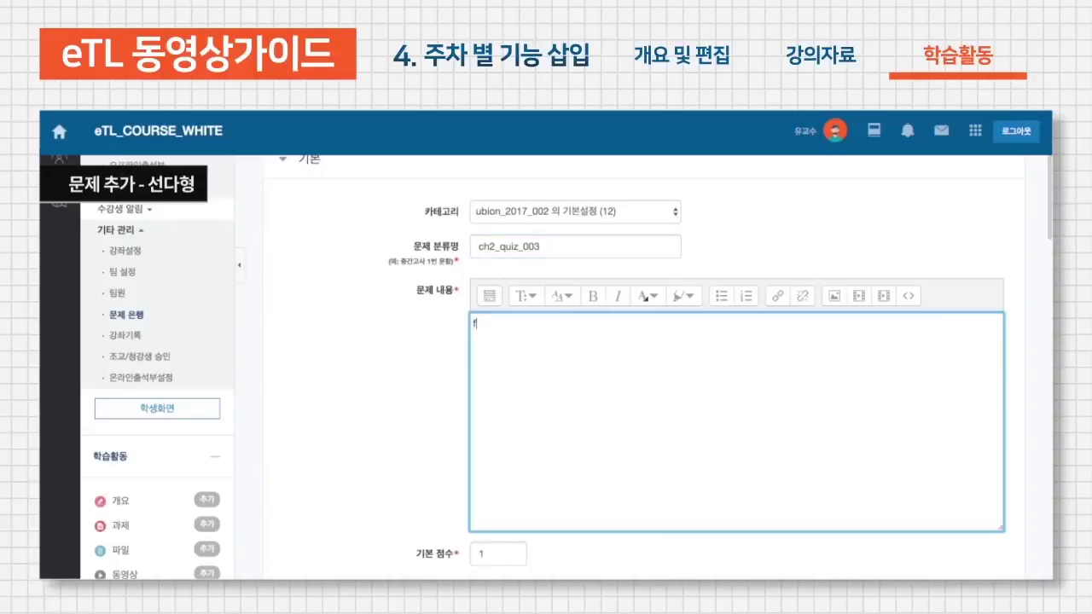
pyautogui.press('Tab')
pyautogui.click(506, 429)
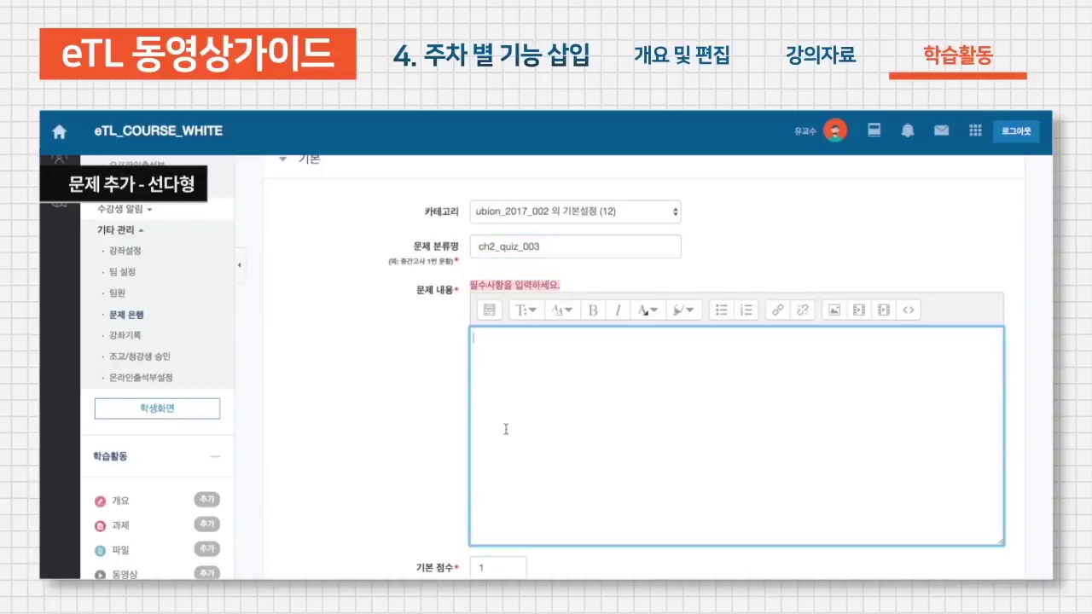
pyautogui.write('다음 중 대한민국의 수도는?')
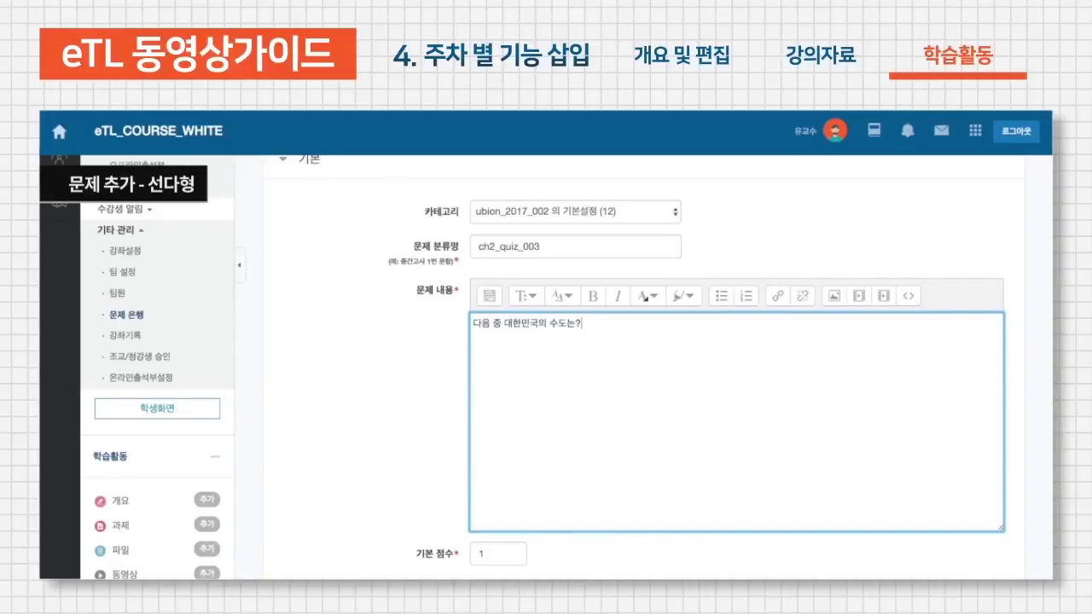
# Check the 보기 형식 choices and set the question's 기본 점수 to 2
pyautogui.scroll(-5, 495, 439)
pyautogui.scroll(-5, 488, 447)
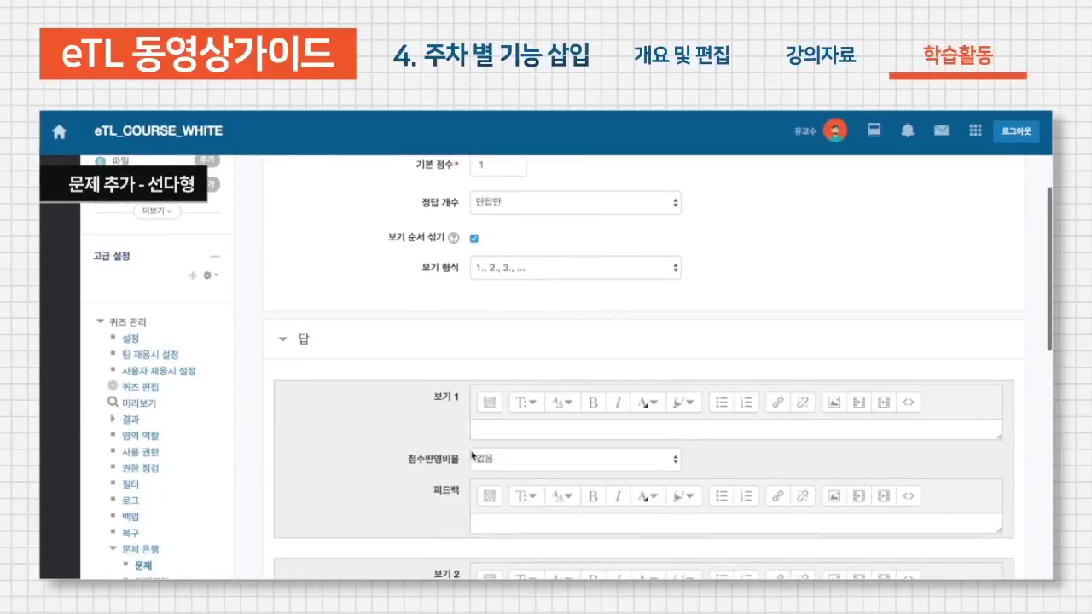
pyautogui.click(542, 267)
pyautogui.click(542, 268)
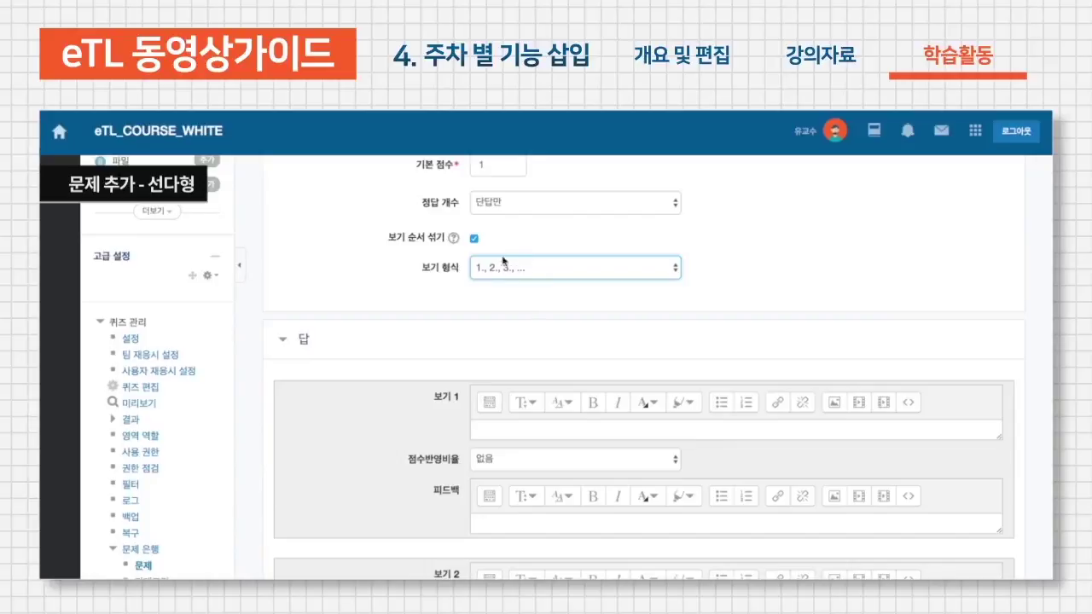
pyautogui.click(503, 170)
pyautogui.write('2')
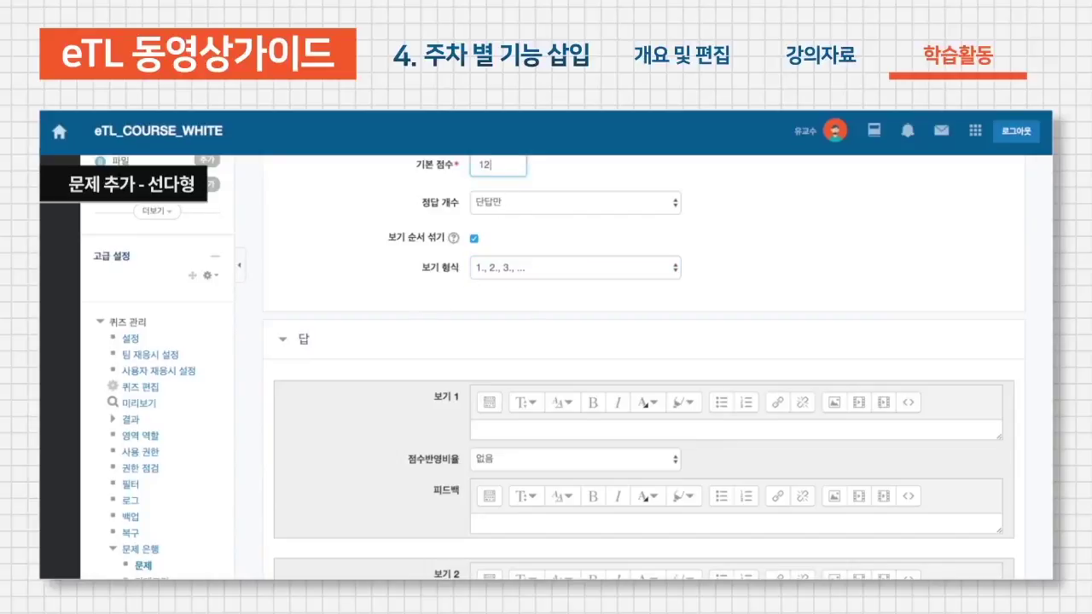
# Enter 서울 as 보기 1 with a 점수반영비율 of 100%, and 부산, 대구, 대전 and 광주 as 보기 2 to 5
pyautogui.click(543, 431)
pyautogui.write('서울')
pyautogui.click(562, 458)
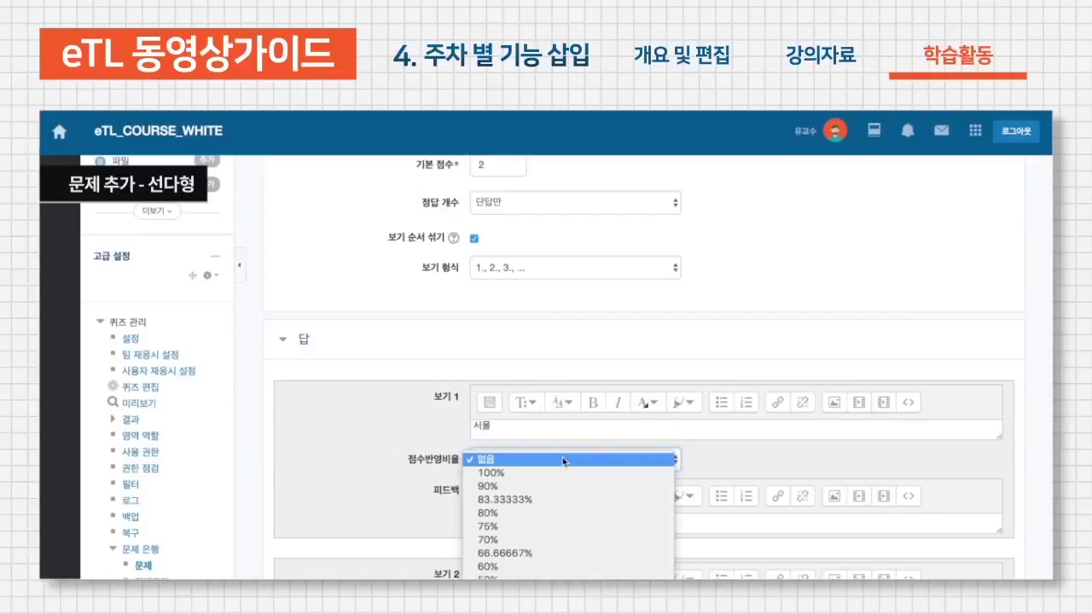
pyautogui.click(365, 449)
pyautogui.scroll(-5, 365, 445)
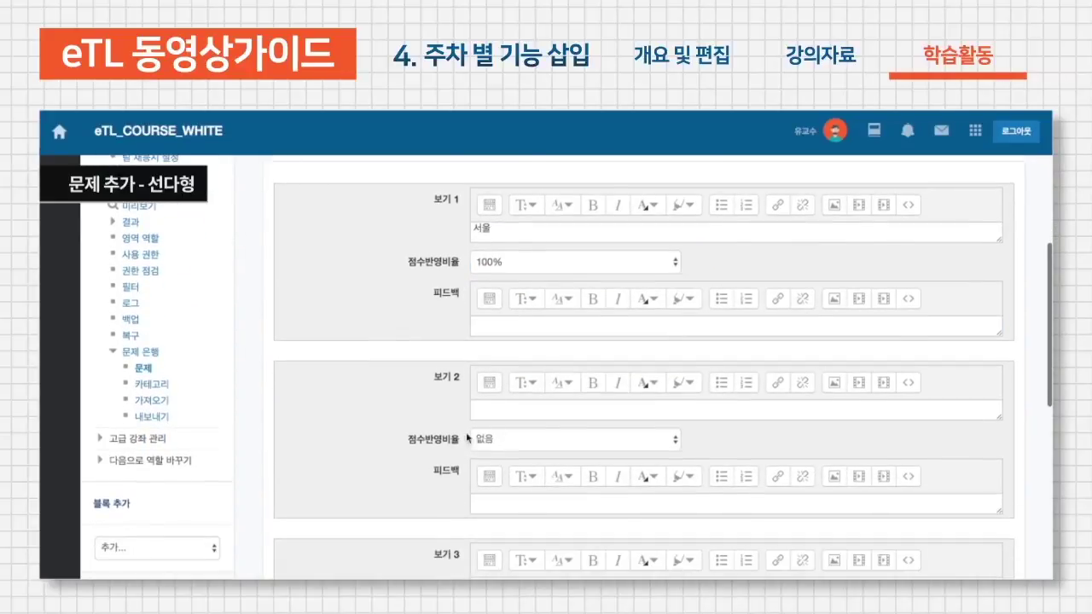
pyautogui.write('광지')
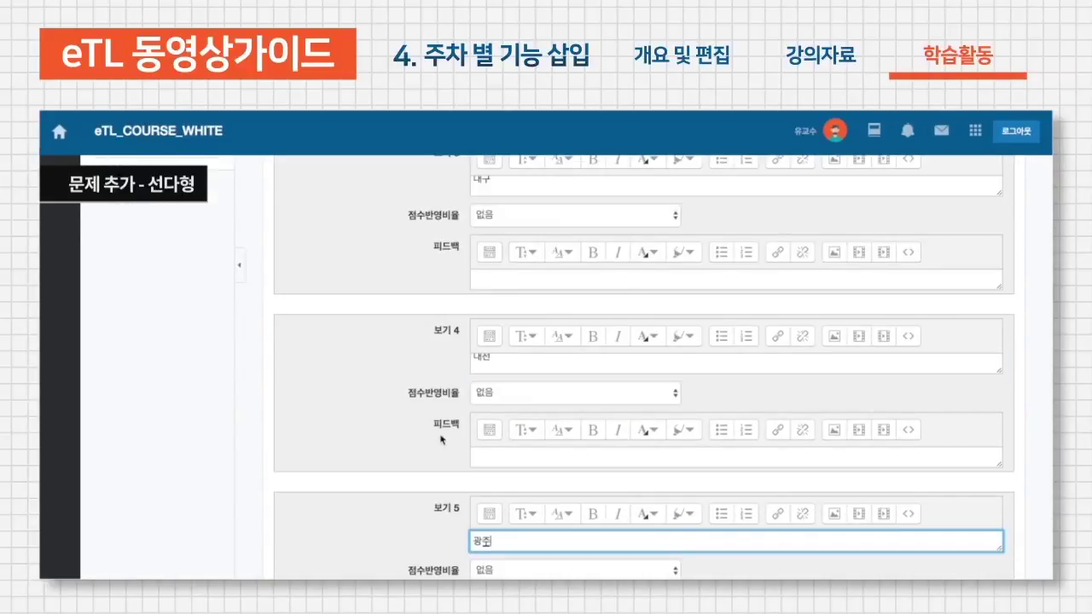
# Review the five answer options, their 점수반영비율 and the 보기 순서 섞기 setting of the multiple-choice question
pyautogui.scroll(10, 442, 439)
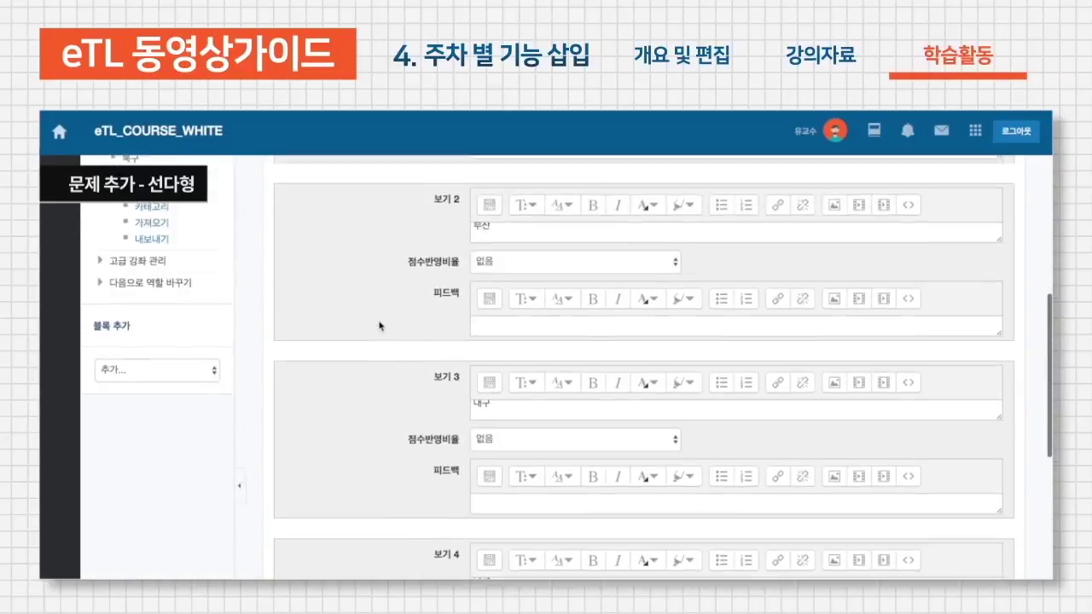
pyautogui.scroll(-10, 475, 393)
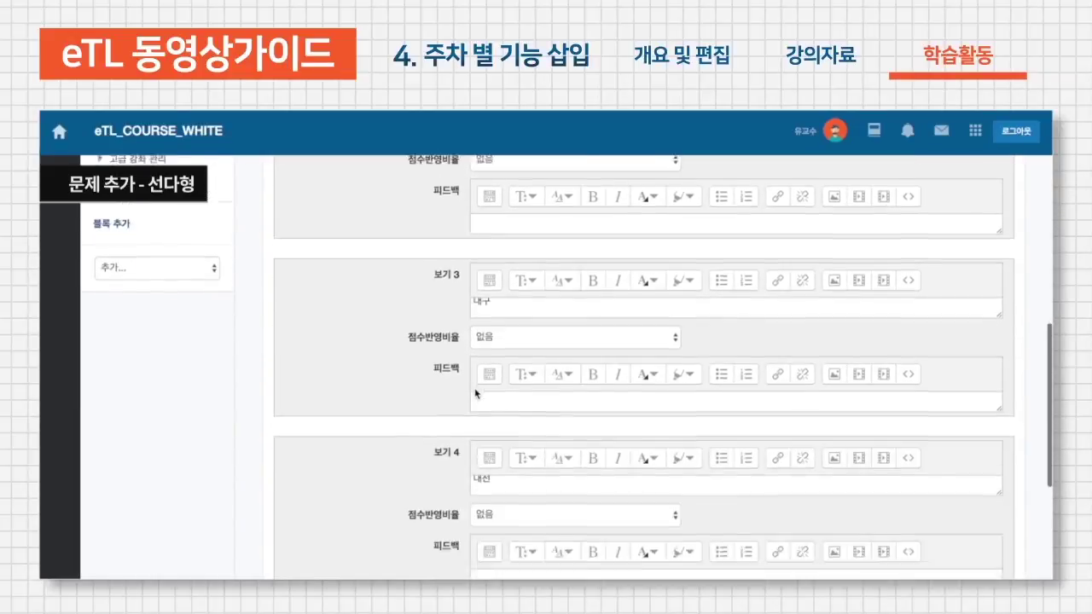
pyautogui.scroll(12, 475, 392)
pyautogui.scroll(2, 475, 392)
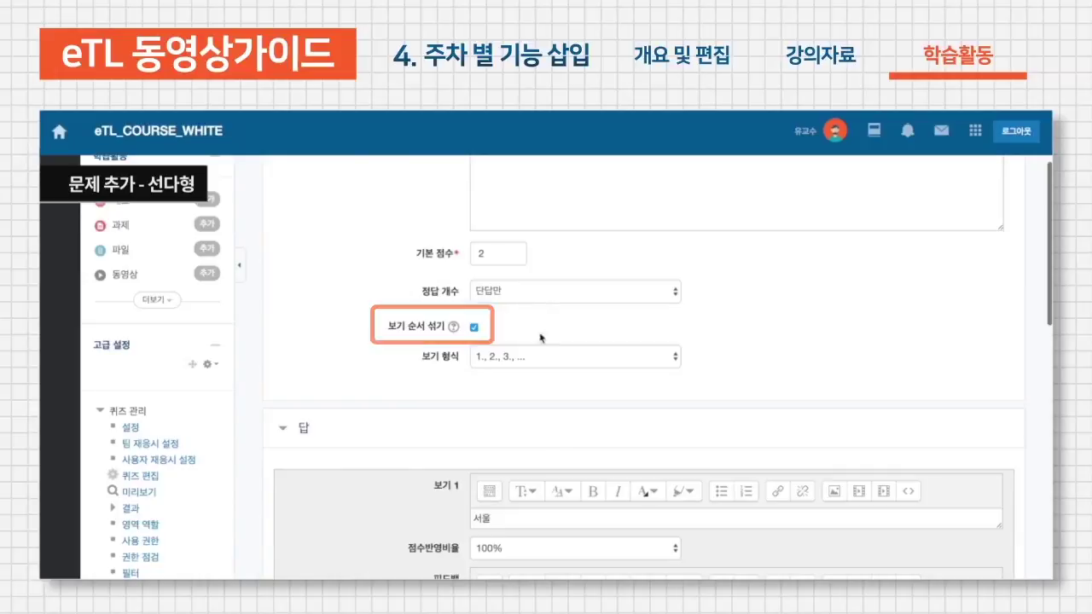
pyautogui.scroll(-3, 546, 341)
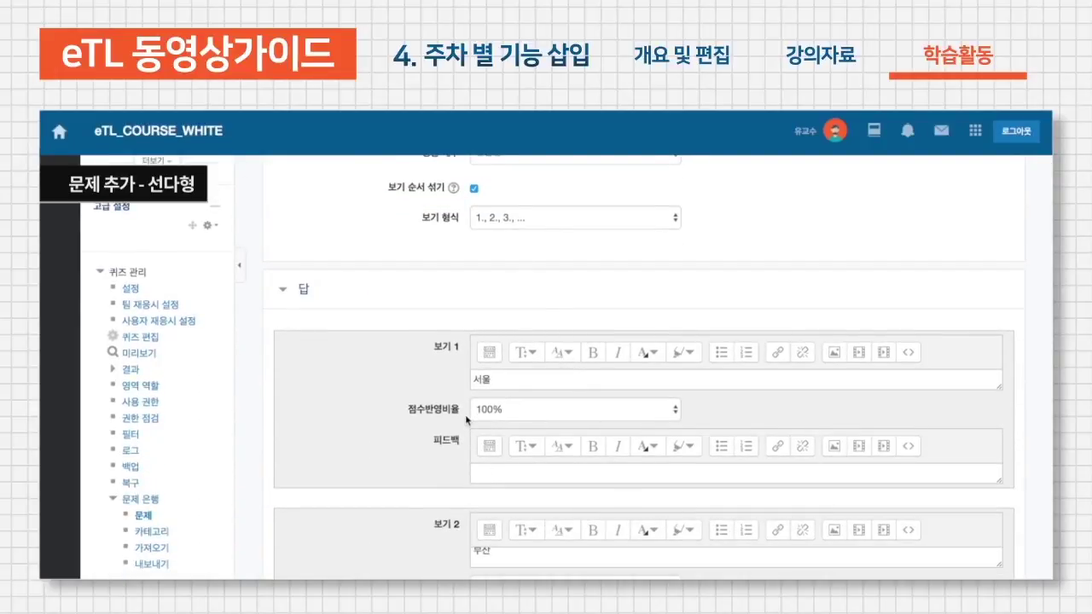
pyautogui.scroll(-3, 466, 419)
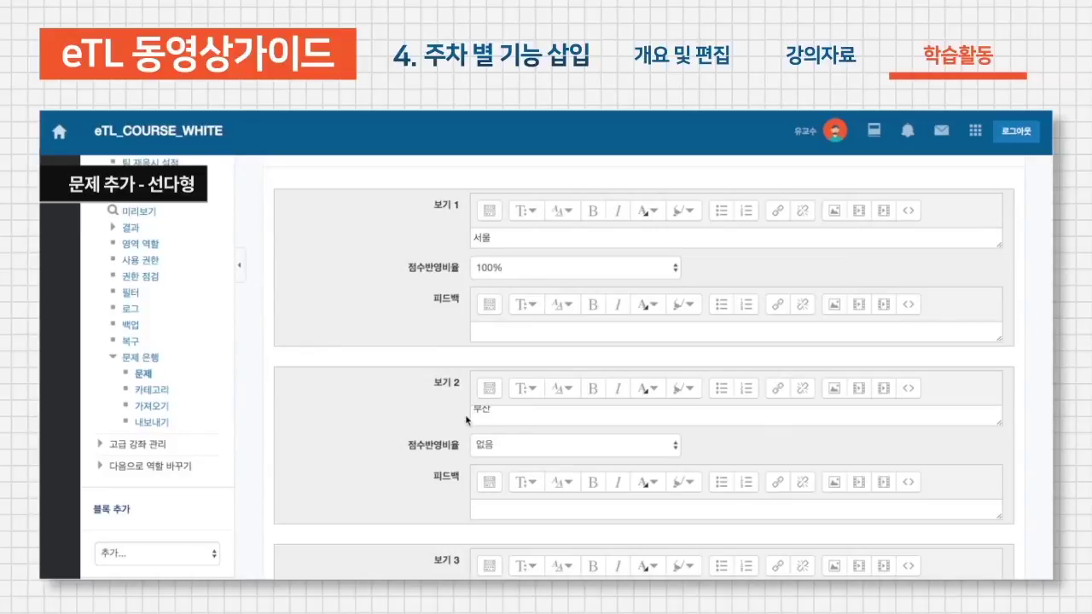
pyautogui.scroll(-15, 466, 418)
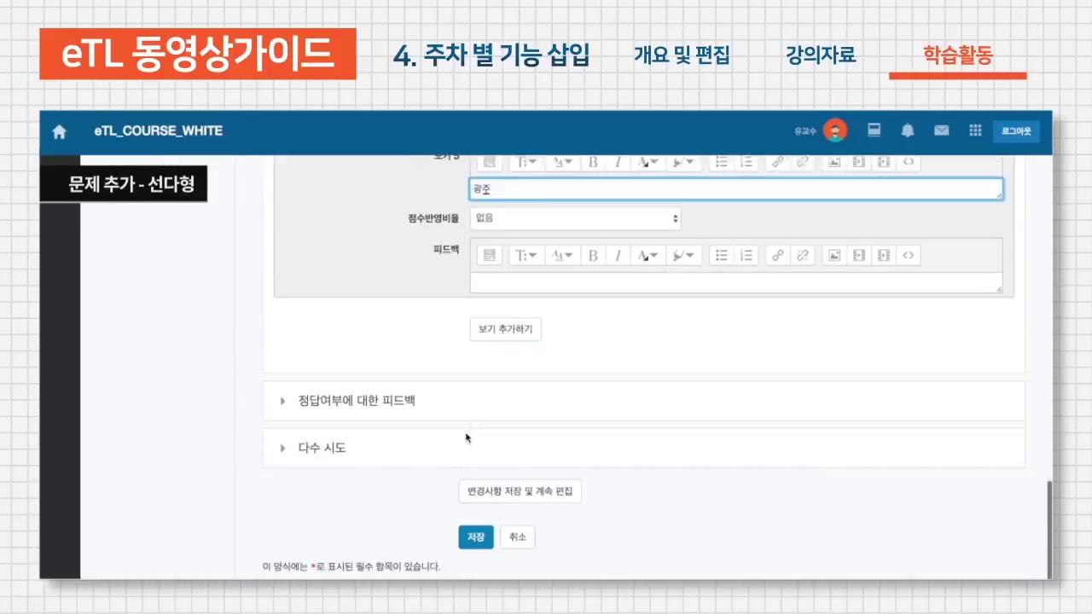
# Expand 정답여부에 대한 피드백, look over the feedback texts and add an empty line after the 오답일 경우 text
pyautogui.click(357, 383)
pyautogui.scroll(-3, 363, 409)
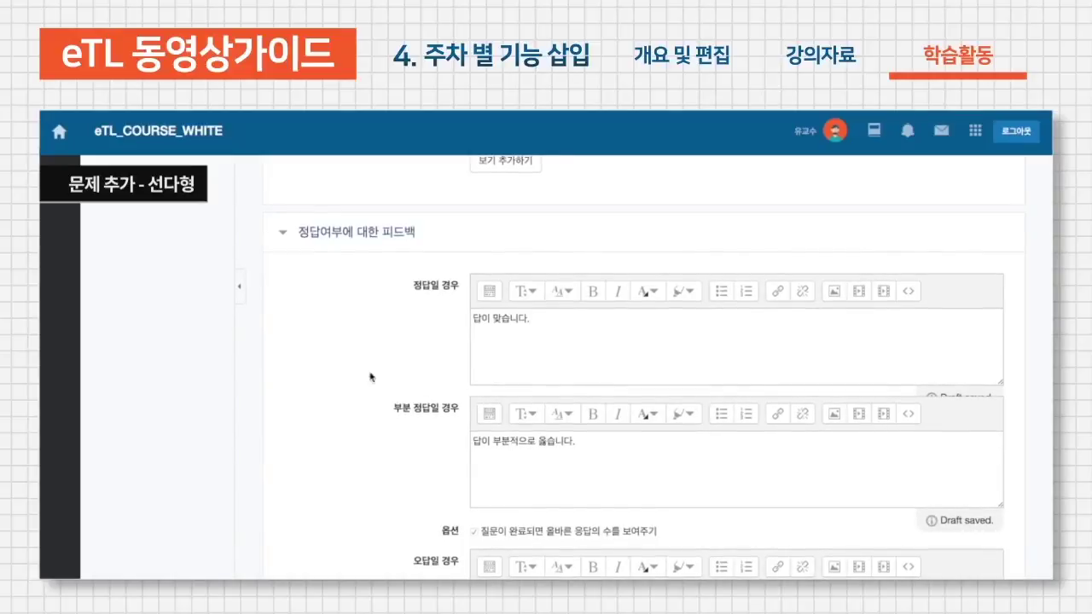
pyautogui.scroll(-5, 529, 415)
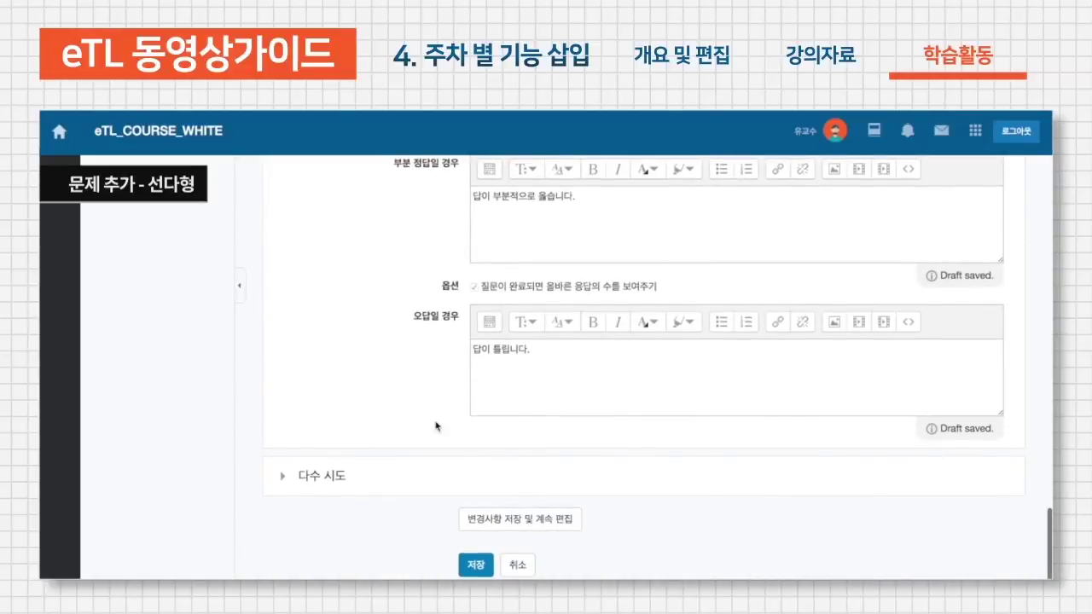
pyautogui.click(569, 358)
pyautogui.press('Return')
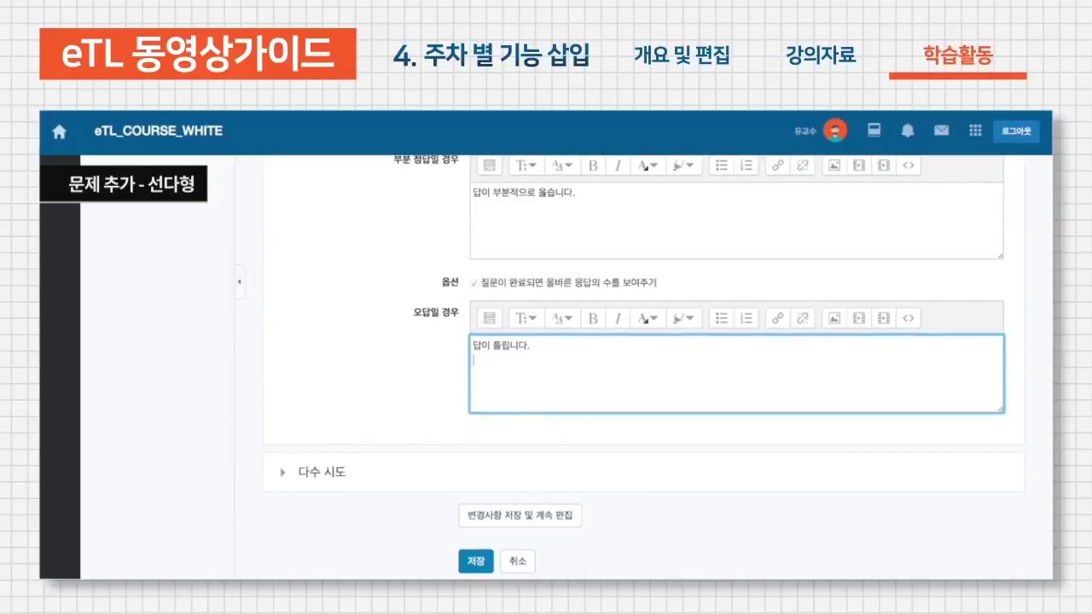
# Save the multiple-choice question and preview ch2_quiz_003 from the quiz's question list
pyautogui.click(474, 563)
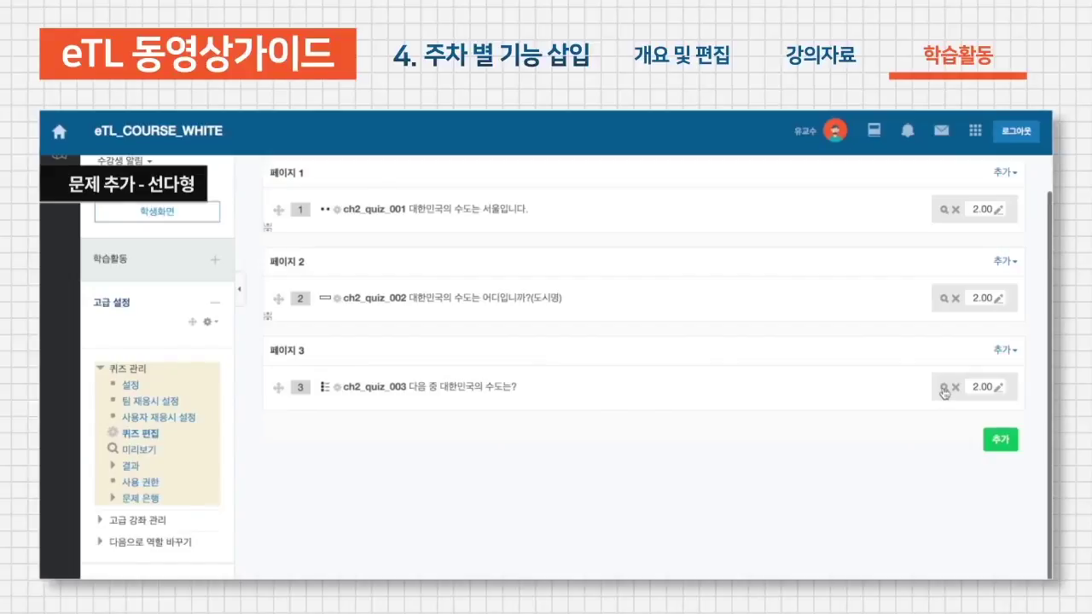
pyautogui.click(943, 387)
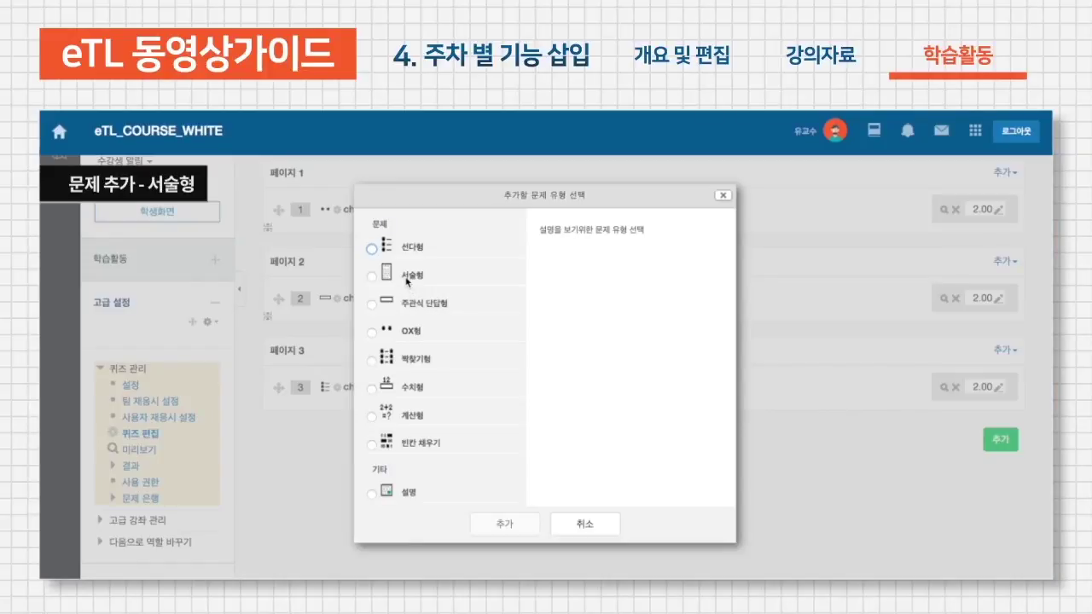
# Start a new 서술형 question for the quiz and look over its basic fields and 답안 선택사항
pyautogui.click(407, 278)
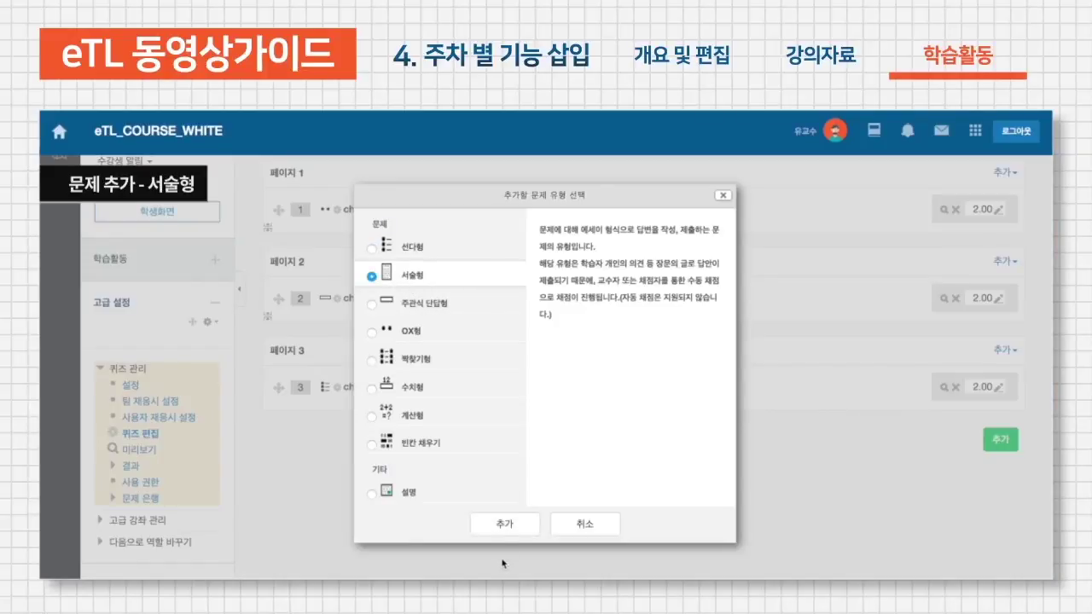
pyautogui.click(513, 522)
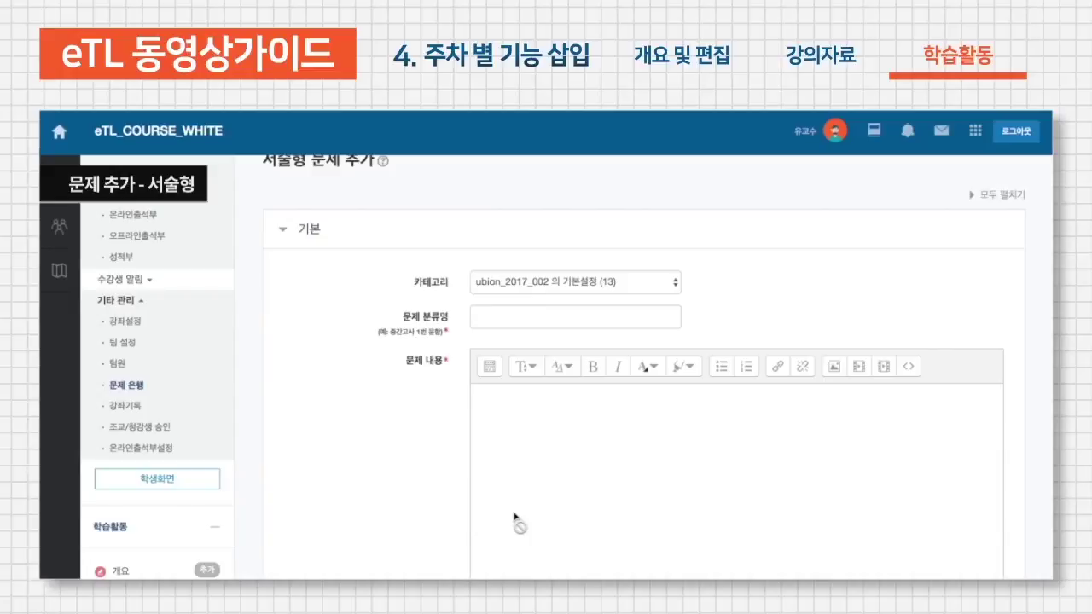
pyautogui.scroll(-10, 465, 478)
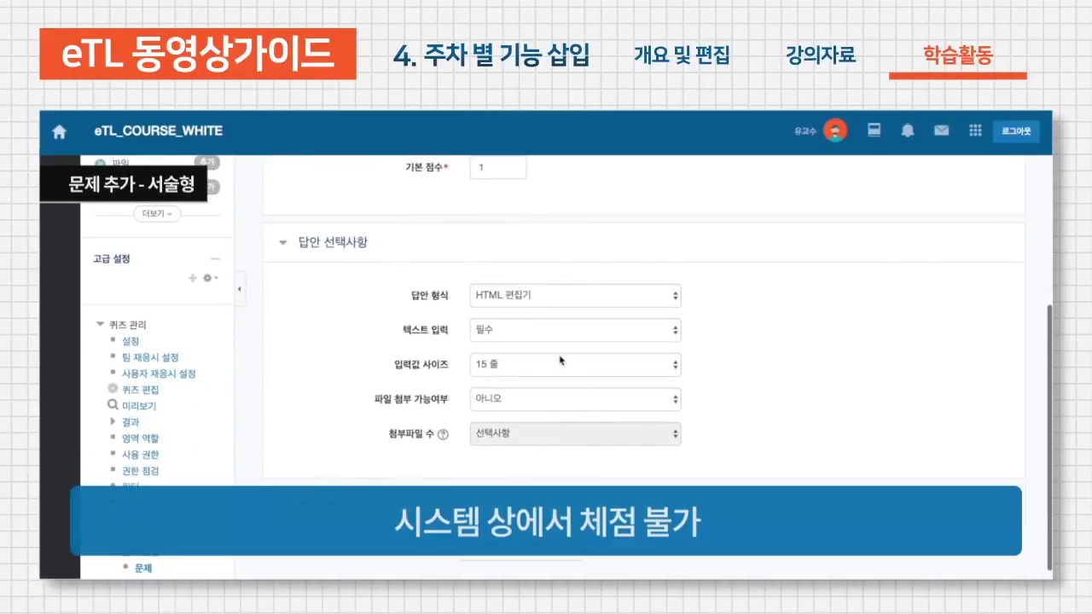
pyautogui.scroll(10, 537, 341)
pyautogui.scroll(-5, 526, 465)
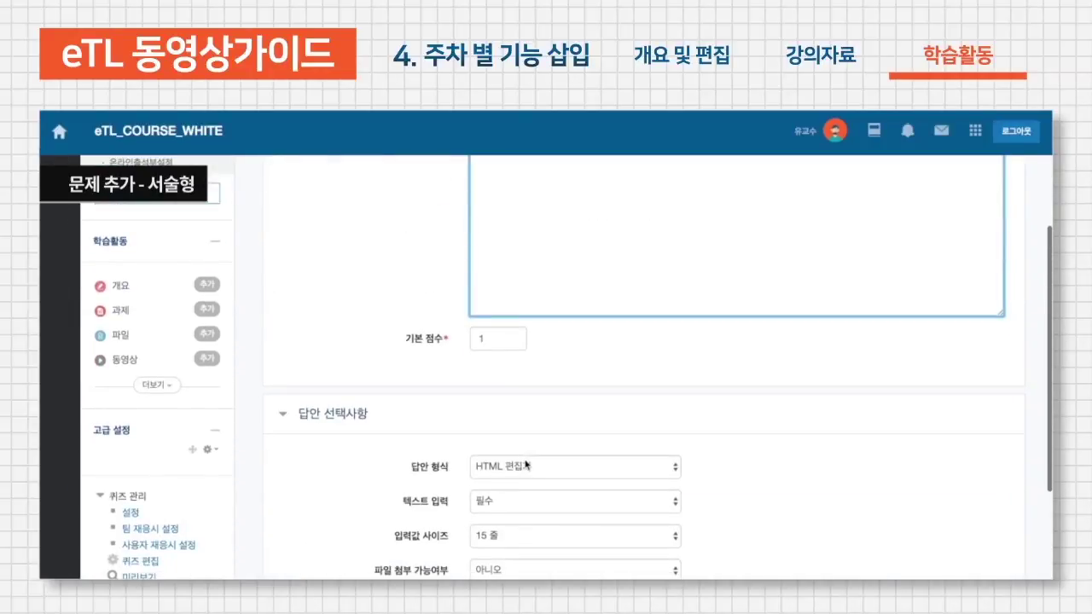
pyautogui.scroll(-3, 526, 465)
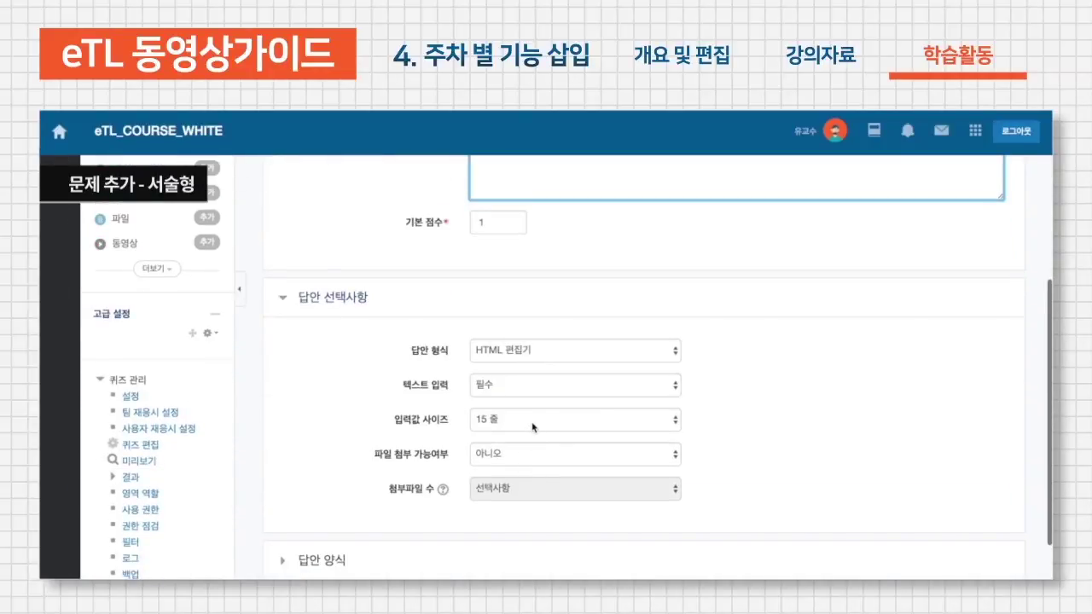
# Check the 입력값 사이즈 choices, keep 15 줄, and save the 서술형 question to the quiz
pyautogui.click(532, 426)
pyautogui.click(532, 427)
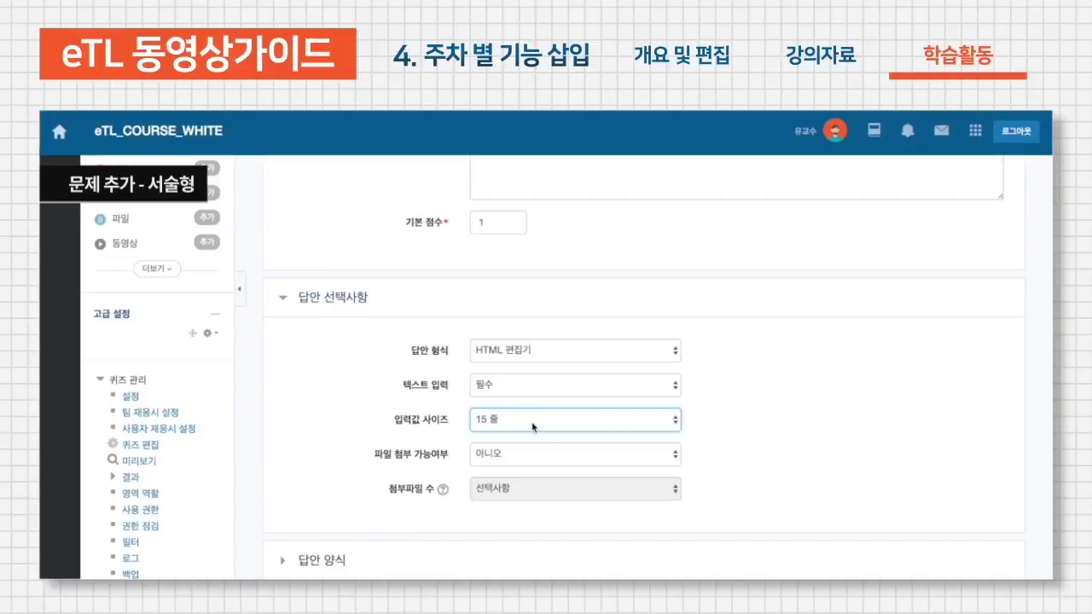
pyautogui.click(683, 377)
pyautogui.scroll(-3, 623, 426)
pyautogui.click(474, 521)
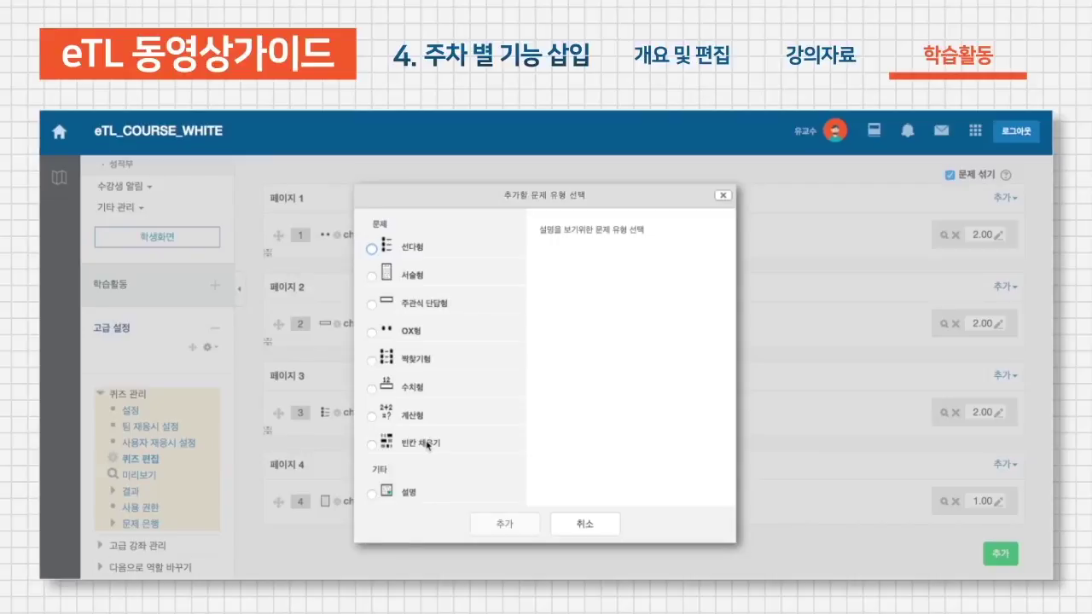
# Start a new 짝찾기형 question named ch2_quiz_005 with 기본 점수 2 and a 문제 내용 asking to match the countries correctly
pyautogui.click(416, 360)
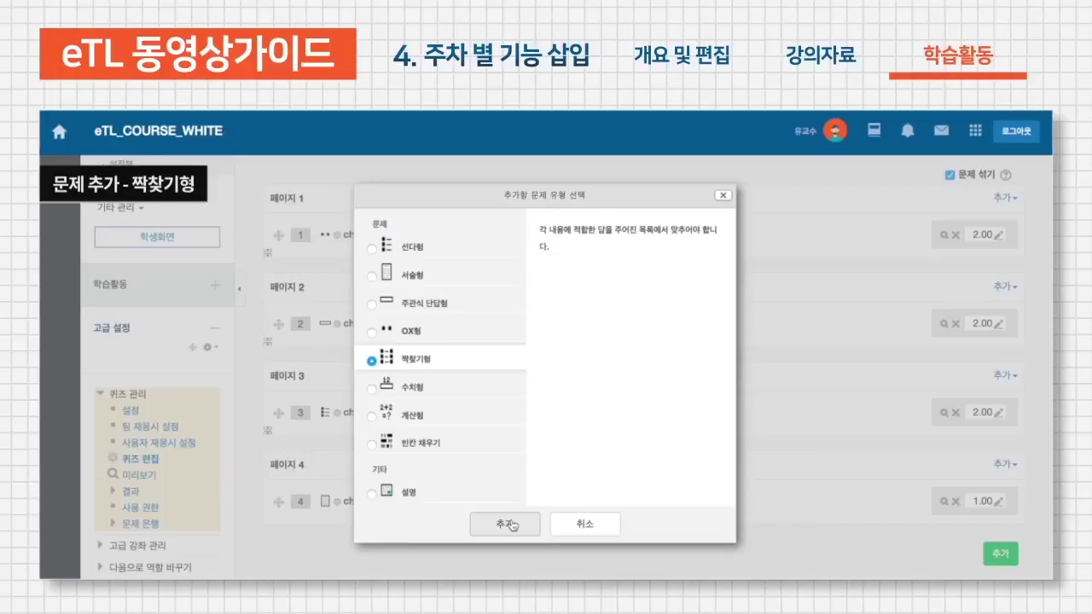
pyautogui.click(510, 525)
pyautogui.click(565, 368)
pyautogui.write('ㅂ')
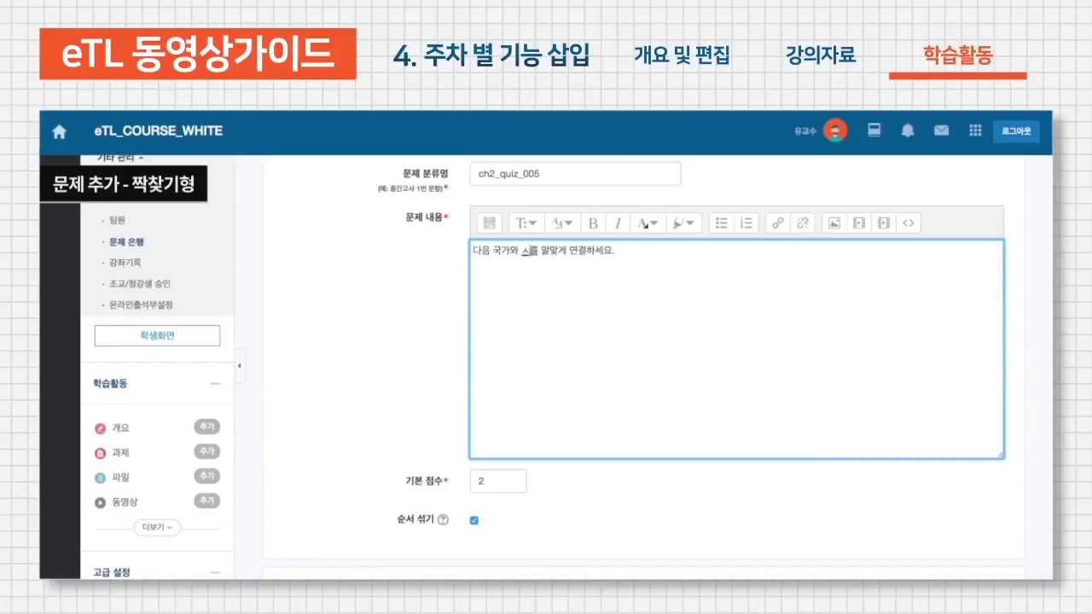
# Enter 대한민국 as 문제 1 of the matching question with 서울 as its 답
pyautogui.scroll(-5, 573, 403)
pyautogui.click(519, 367)
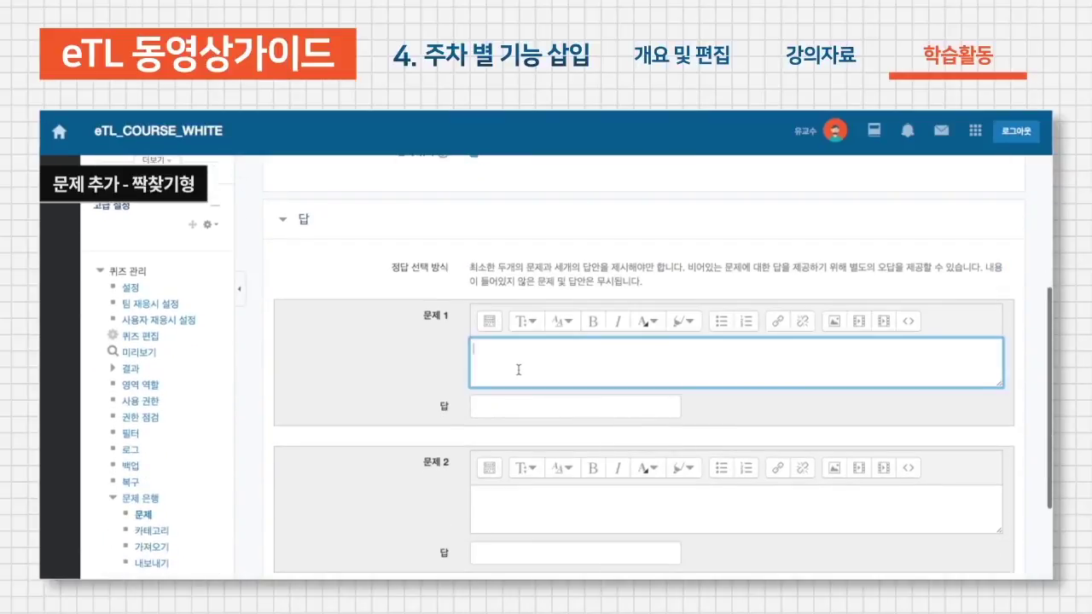
pyautogui.write('대한민ㄱ')
pyautogui.click(513, 407)
pyautogui.write('서울')
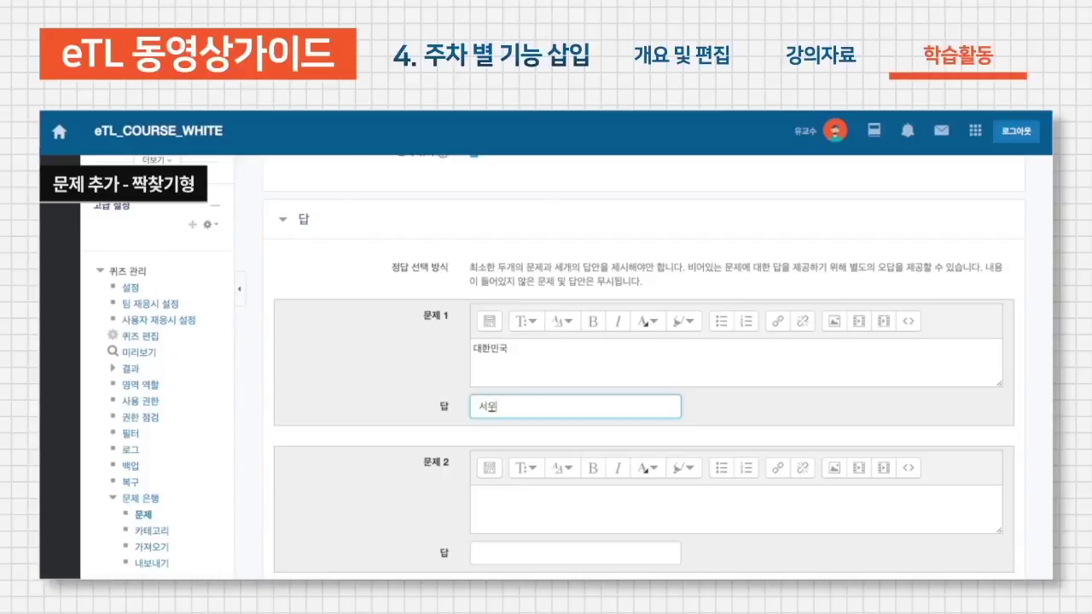
# Enter 미국 as 문제 2 with the 답 워싱턴, and 중국 as 문제 3 with the 답 베이징
pyautogui.scroll(-1, 516, 417)
pyautogui.click(520, 434)
pyautogui.write('미국')
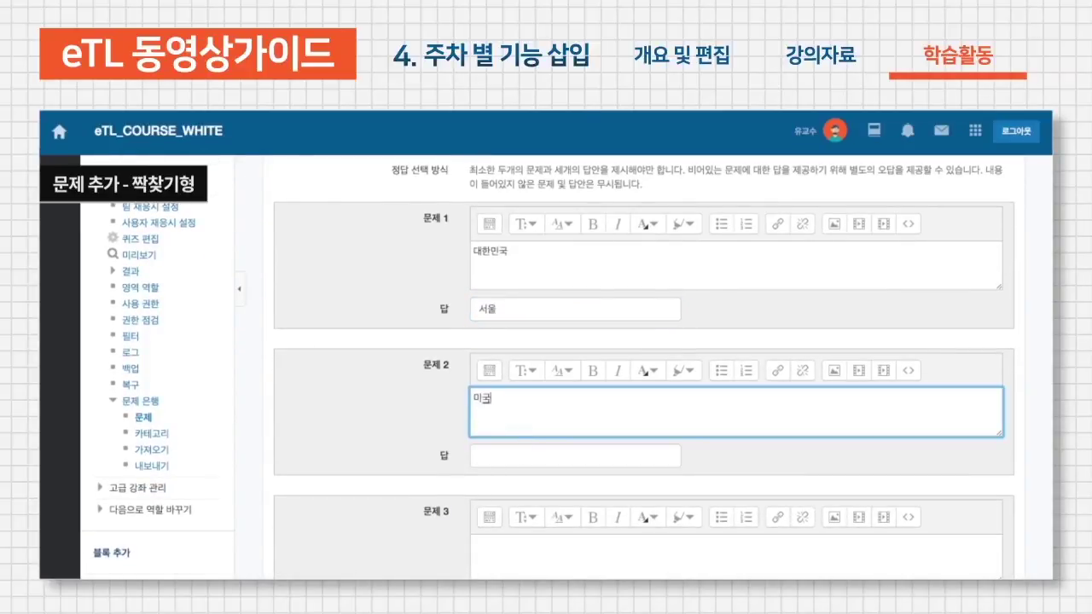
pyautogui.click(521, 457)
pyautogui.write('워싱턴')
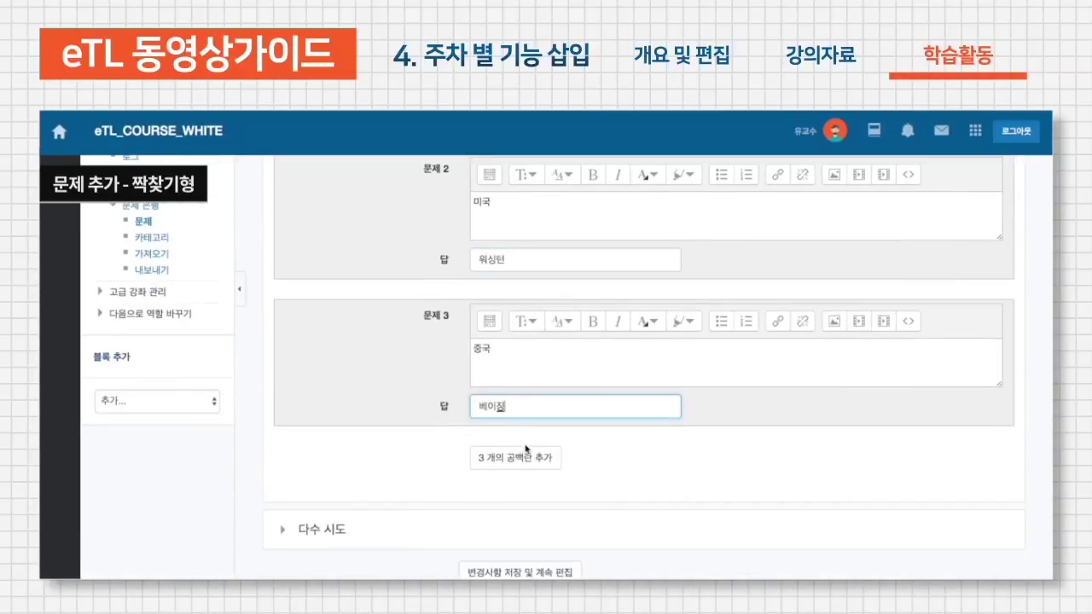
# Add three more blank pairs to the matching question and enter 일본 as 문제 4 with 도쿄 as its 답
pyautogui.click(519, 465)
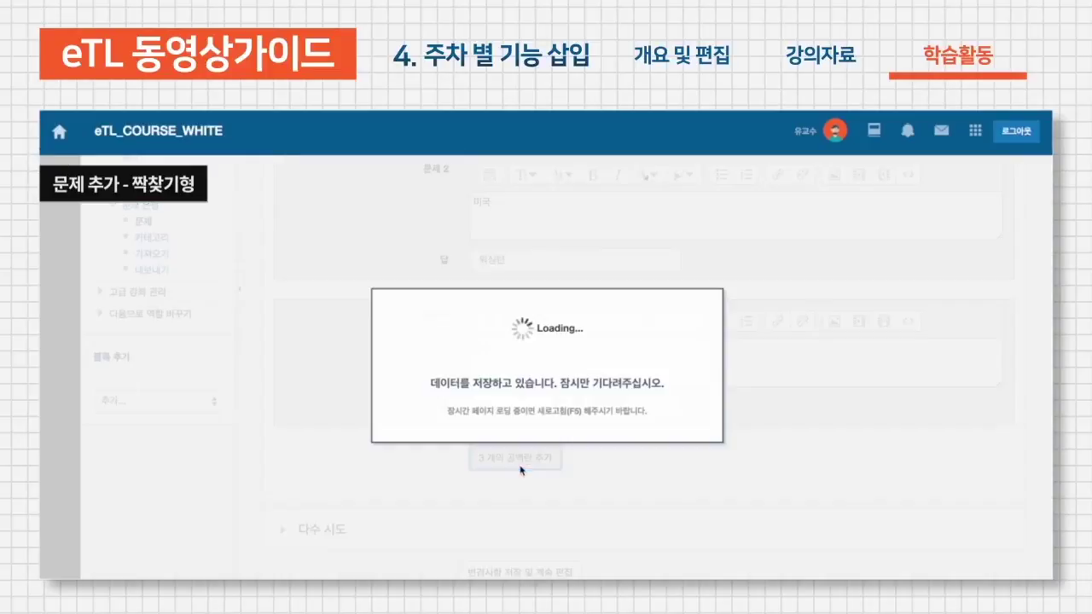
pyautogui.write('일본')
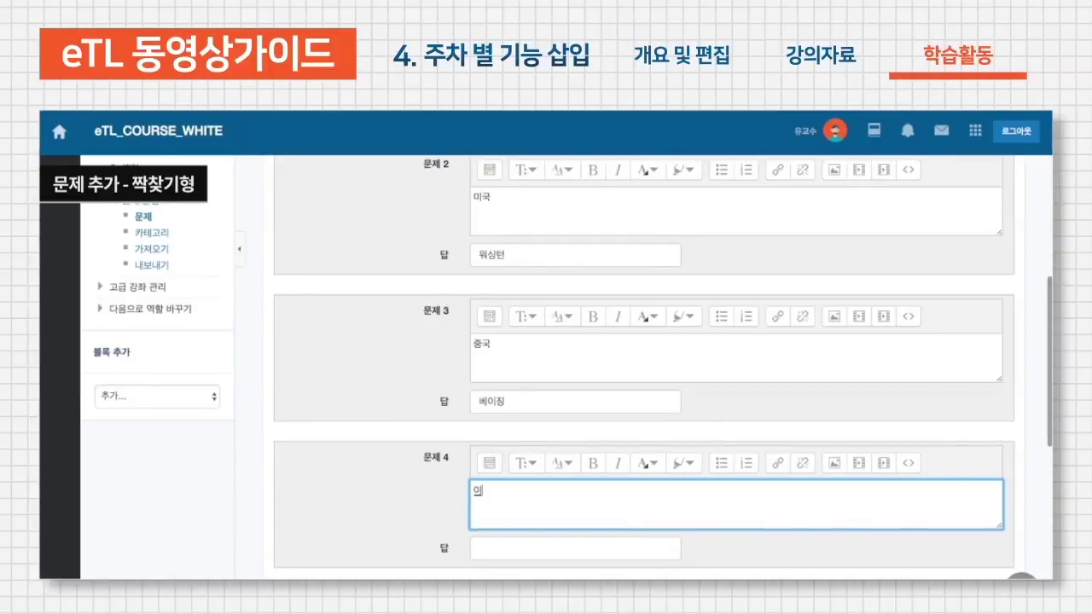
pyautogui.click(501, 550)
pyautogui.write('ㄷ')
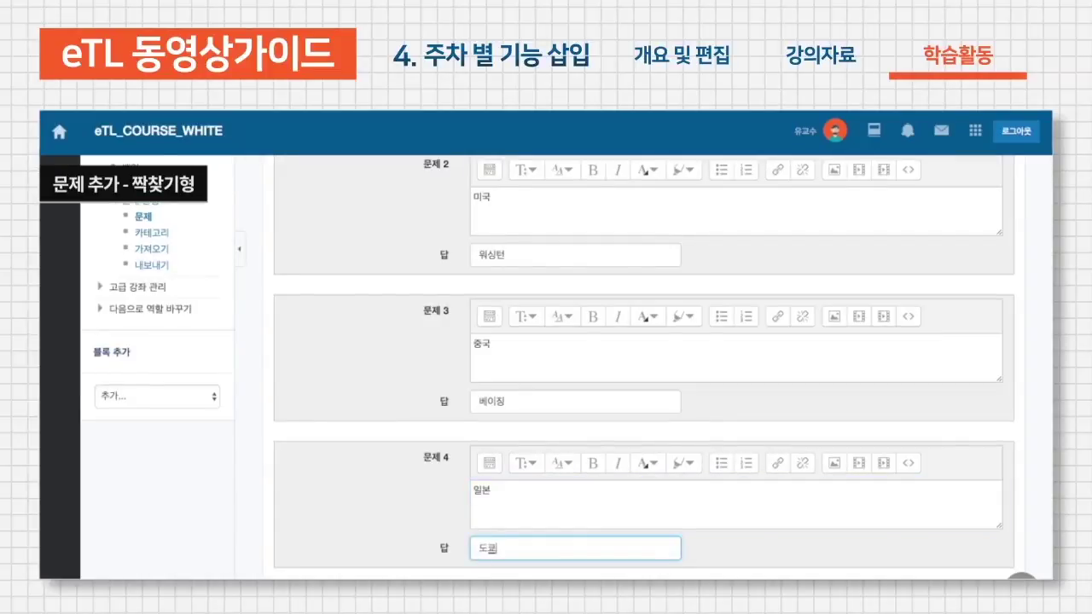
# Enter 러시아 as 문제 5 with 모스크바 as its 답, and save the 짝찾기형 question to the quiz
pyautogui.scroll(-2, 581, 429)
pyautogui.scroll(-4, 577, 424)
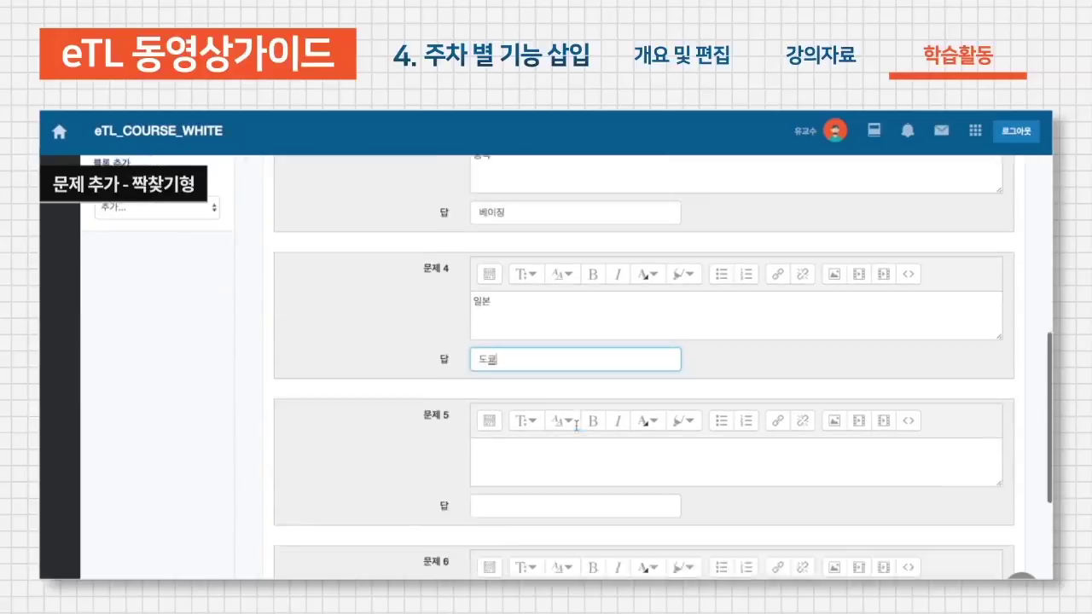
pyautogui.click(550, 433)
pyautogui.write('러시아')
pyautogui.click(570, 471)
pyautogui.write('모스크바')
pyautogui.scroll(-5, 470, 564)
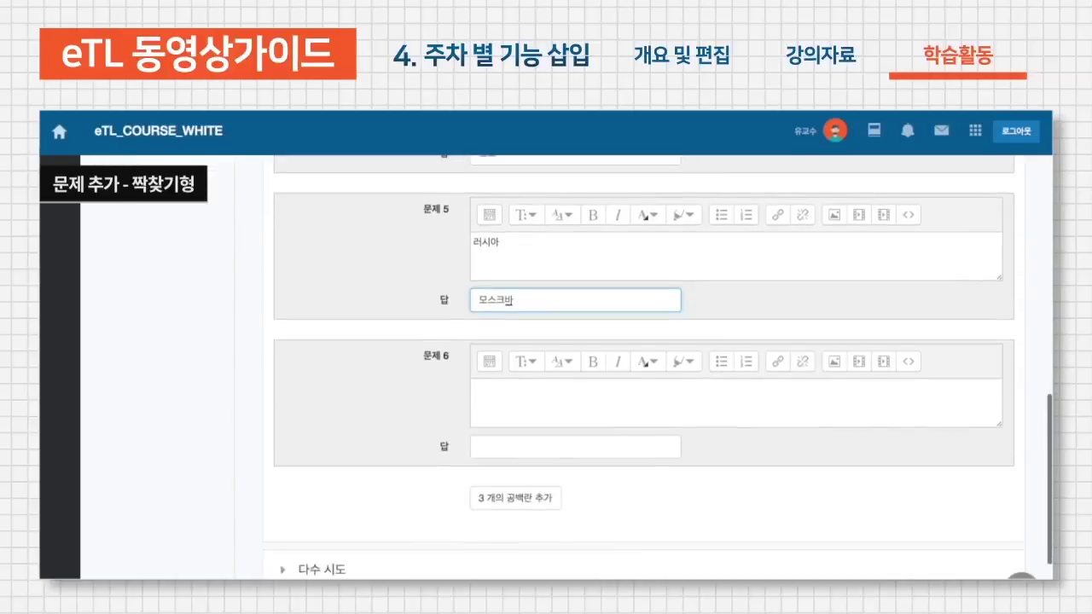
pyautogui.click(475, 576)
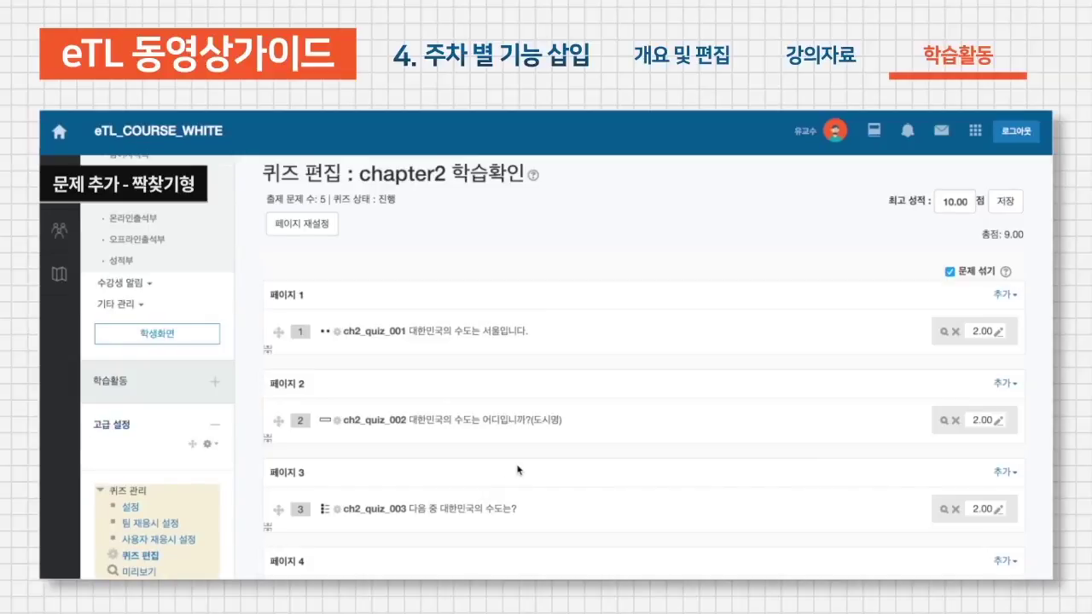
# Preview the matching question ch2_quiz_005 and examine the answer choices offered for each country
pyautogui.scroll(-2, 518, 399)
pyautogui.scroll(-2, 906, 481)
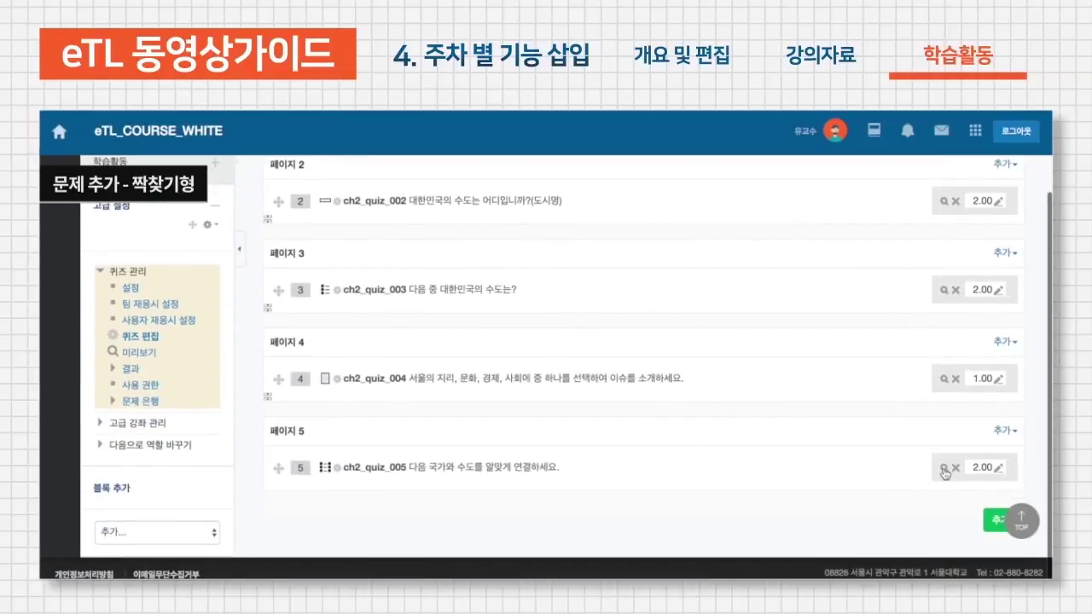
pyautogui.click(944, 472)
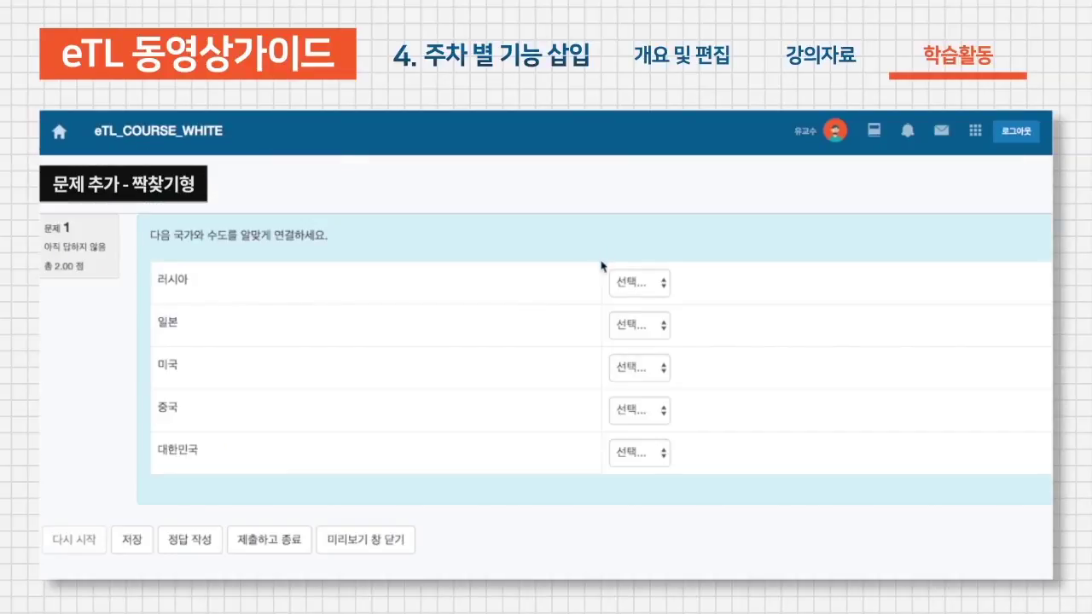
pyautogui.click(632, 286)
pyautogui.click(705, 337)
pyautogui.click(650, 325)
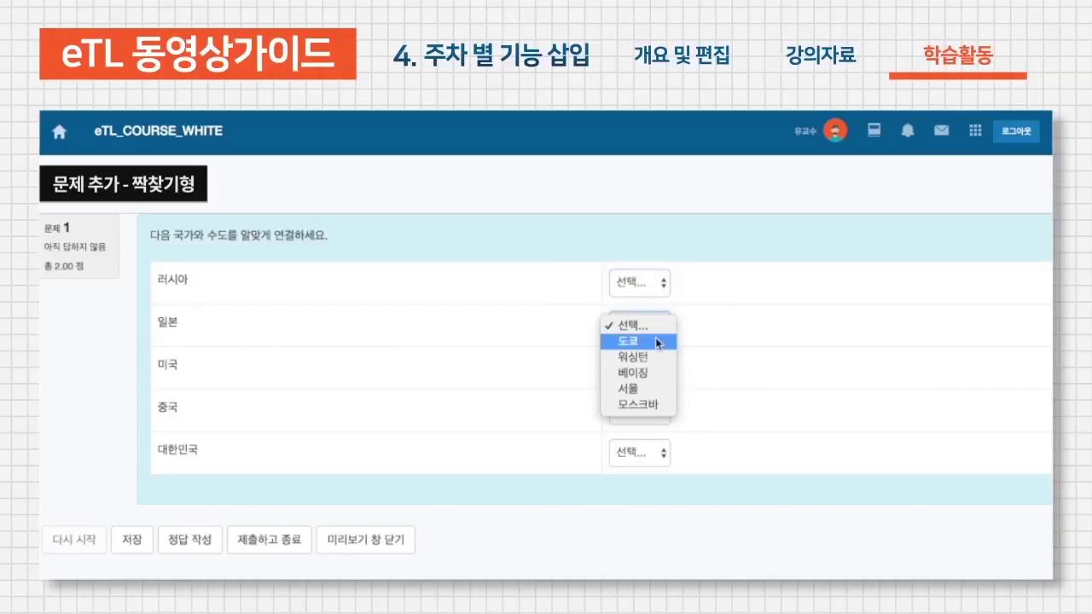
pyautogui.click(740, 390)
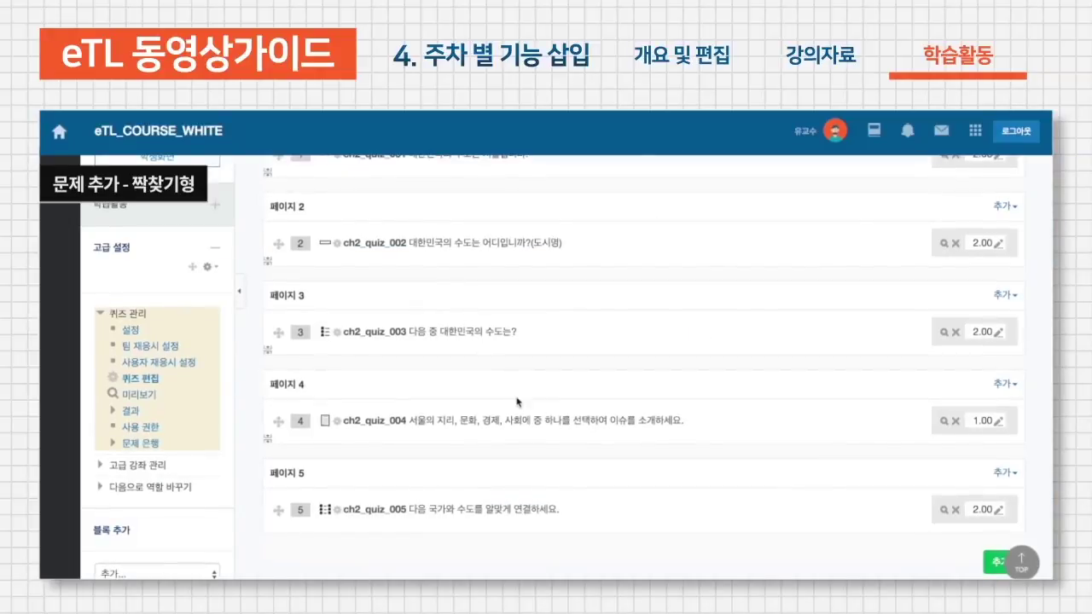
# Set the score of the essay question ch2_quiz_004 to 2.00
pyautogui.scroll(5, 518, 366)
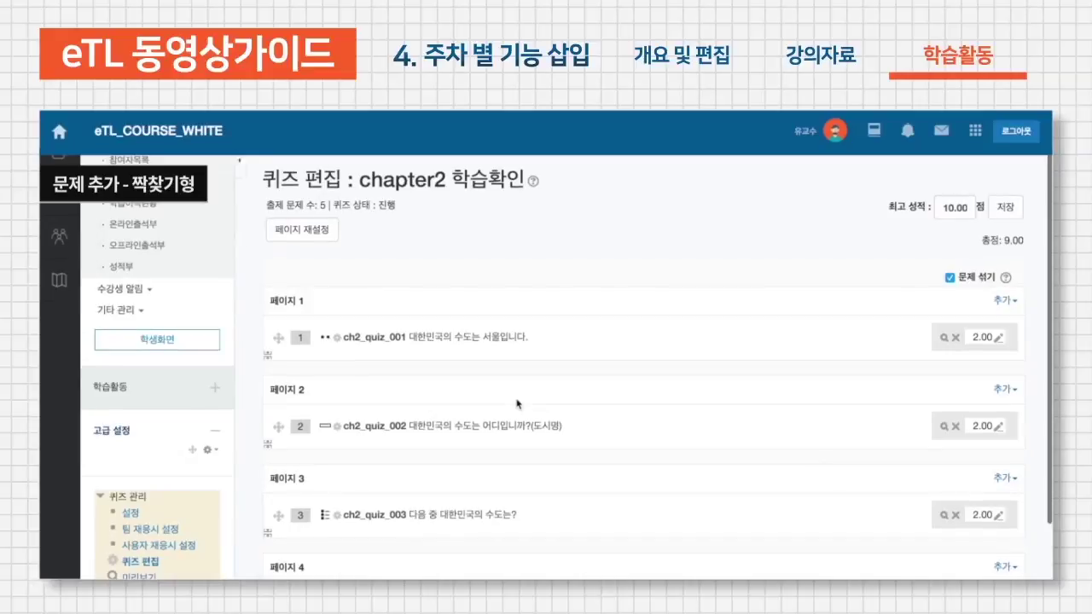
pyautogui.scroll(-3, 801, 409)
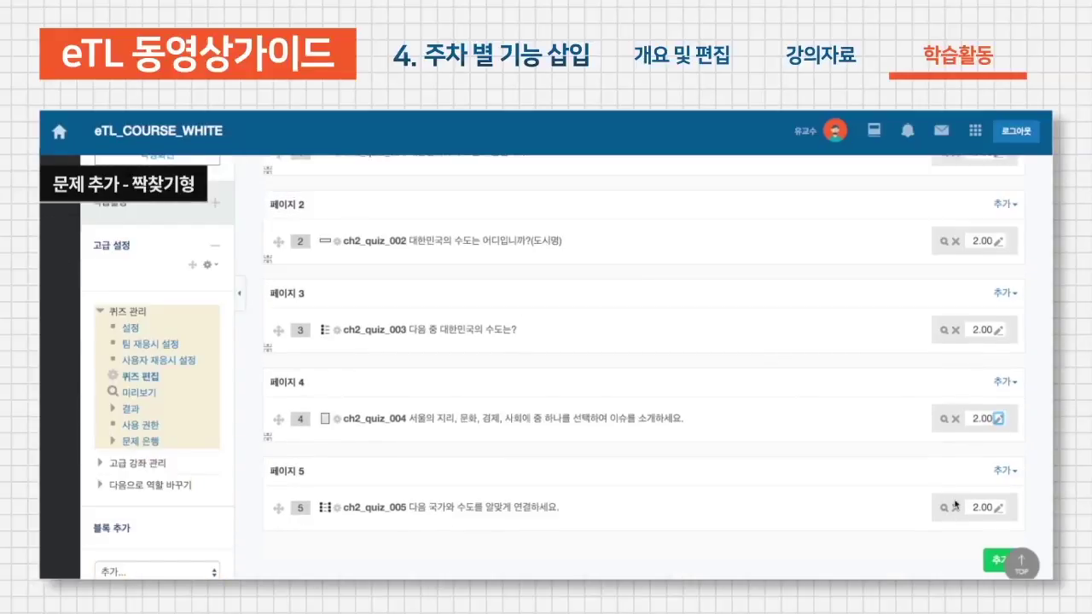
pyautogui.scroll(3, 1012, 212)
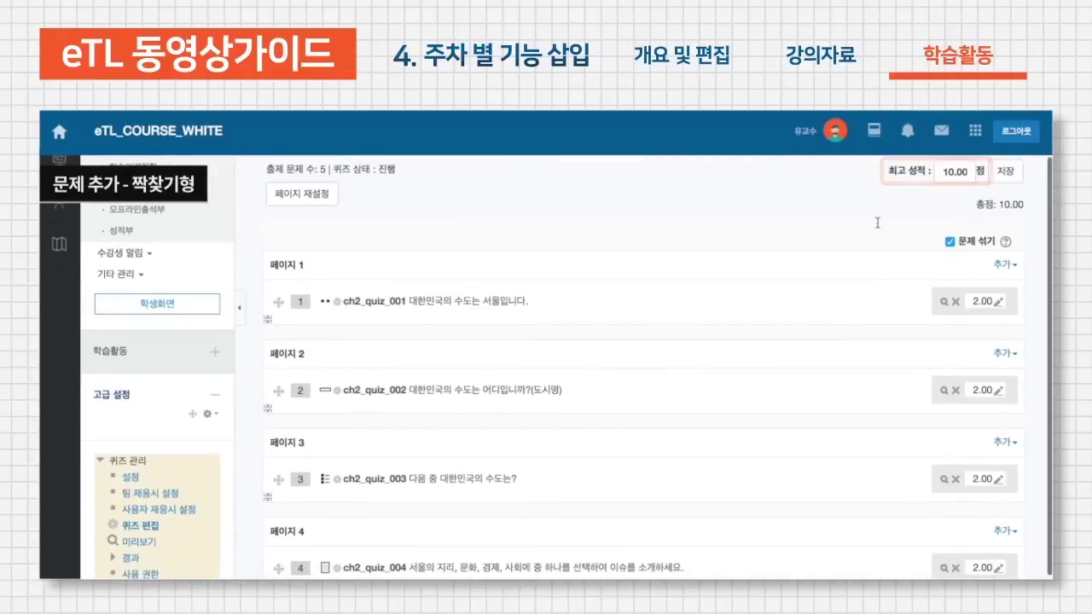
# Set the quiz's 최고 성적 to 20 and save it, checking the individual question scores
pyautogui.click(955, 171)
pyautogui.click(1007, 174)
pyautogui.scroll(-2, 989, 183)
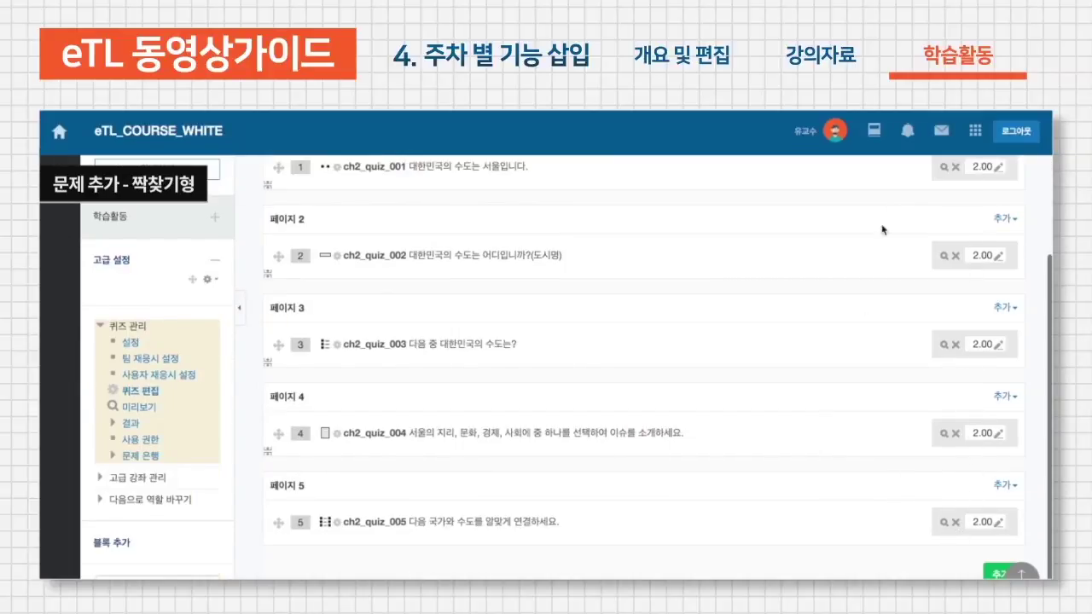
pyautogui.scroll(1, 812, 436)
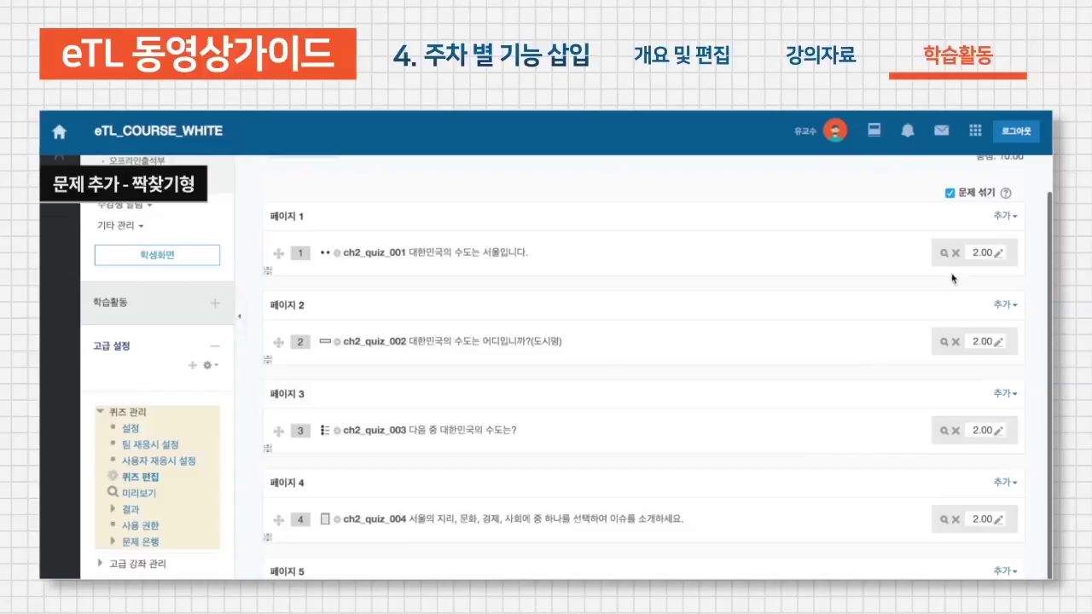
pyautogui.scroll(3, 921, 490)
pyautogui.scroll(-1, 864, 341)
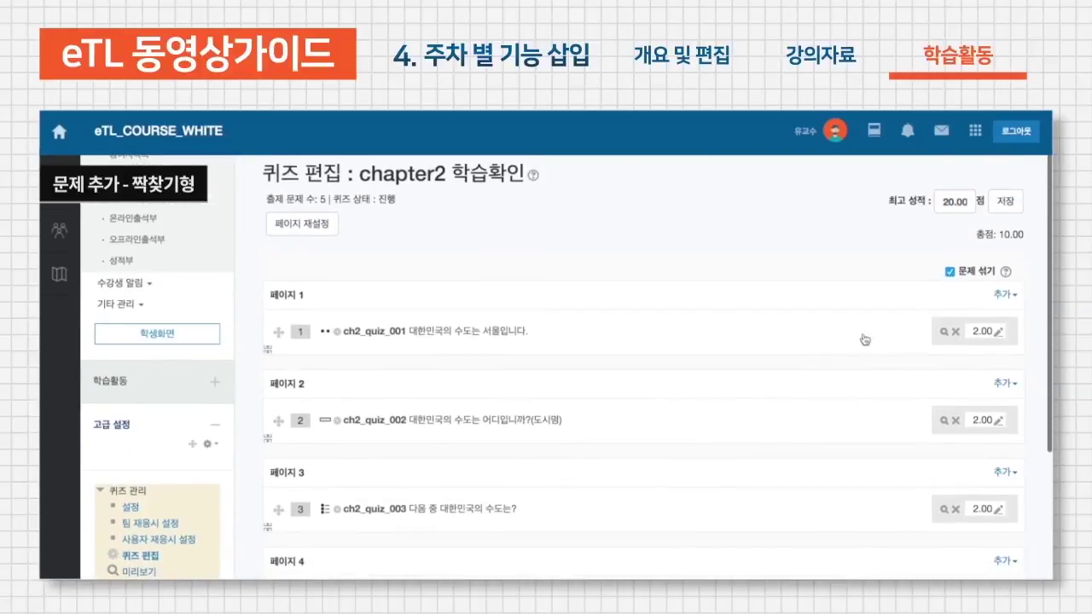
# Set the quiz's 최고 성적 to 5, save it, and check the individual question scores
pyautogui.doubleClick(959, 204)
pyautogui.write('5')
pyautogui.click(1005, 201)
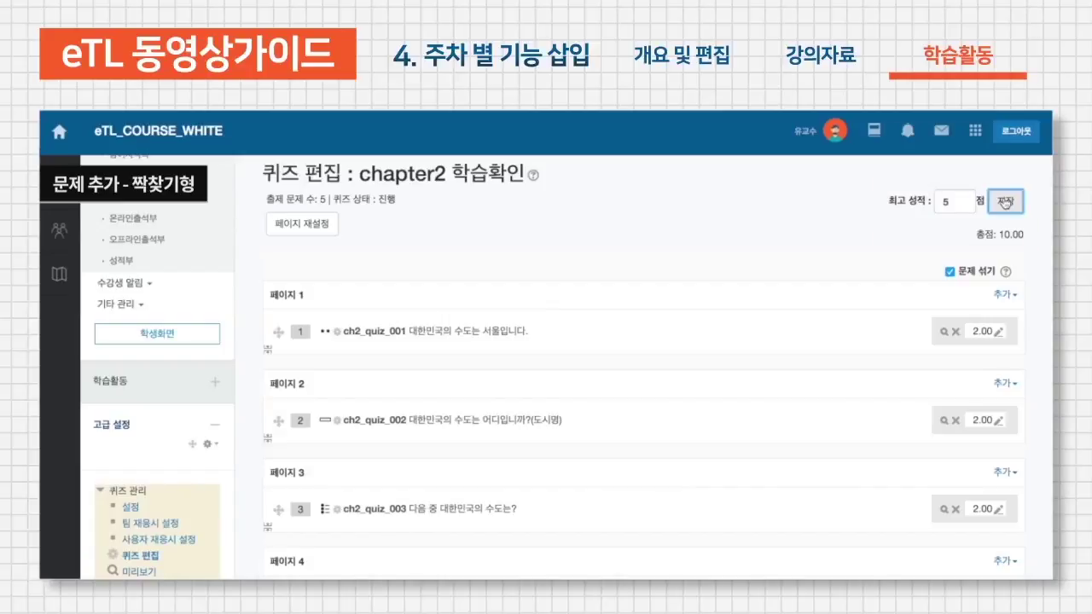
pyautogui.scroll(-3, 775, 277)
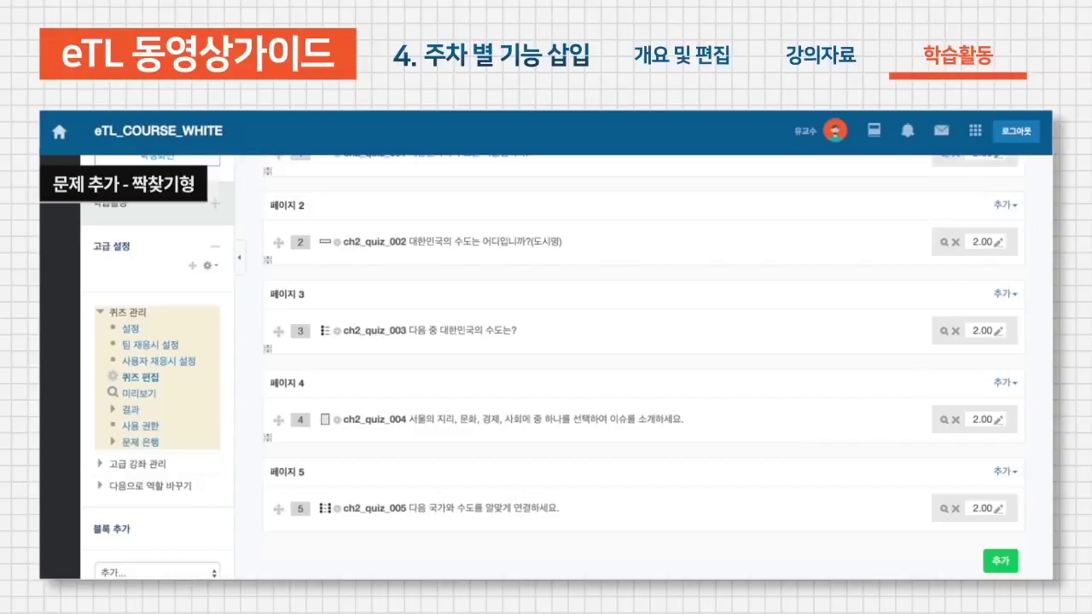
pyautogui.scroll(1, 921, 358)
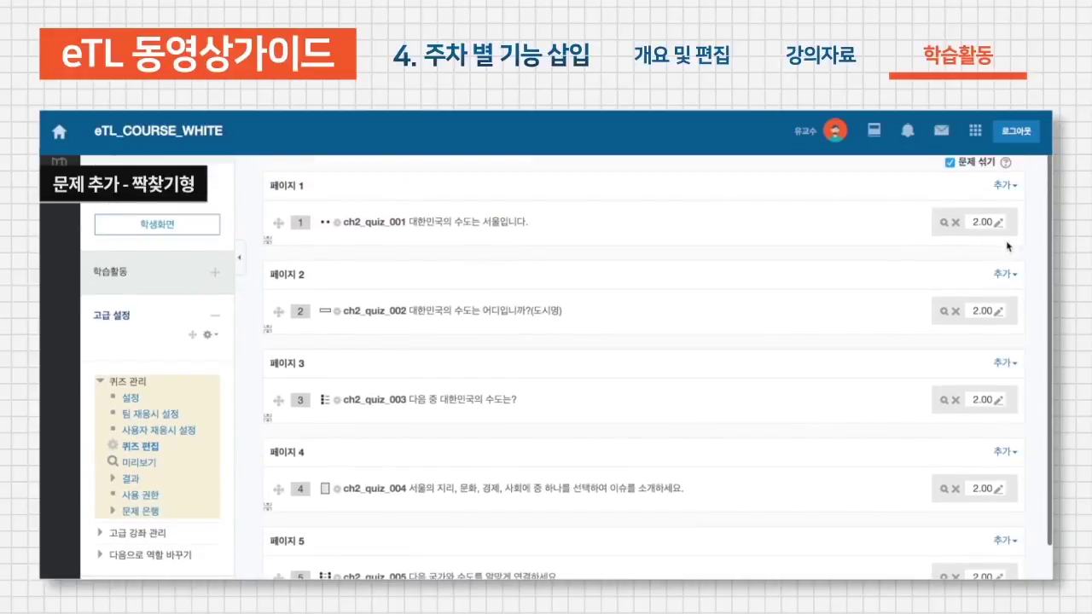
pyautogui.scroll(-1, 870, 271)
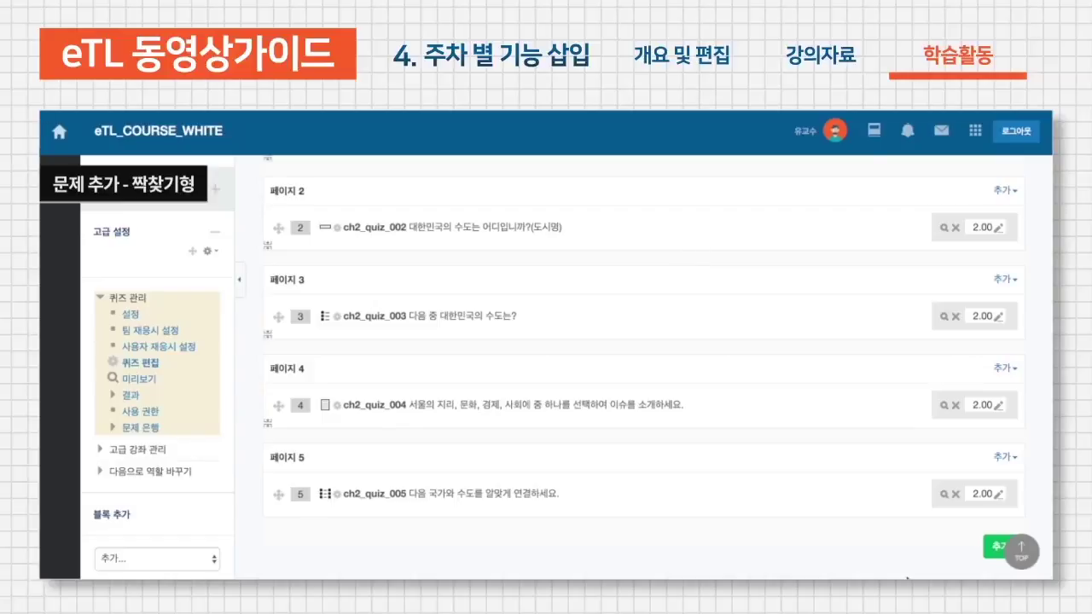
# Compare the question scores with the 최고 성적 and save the 최고 성적 setting again
pyautogui.scroll(5, 890, 219)
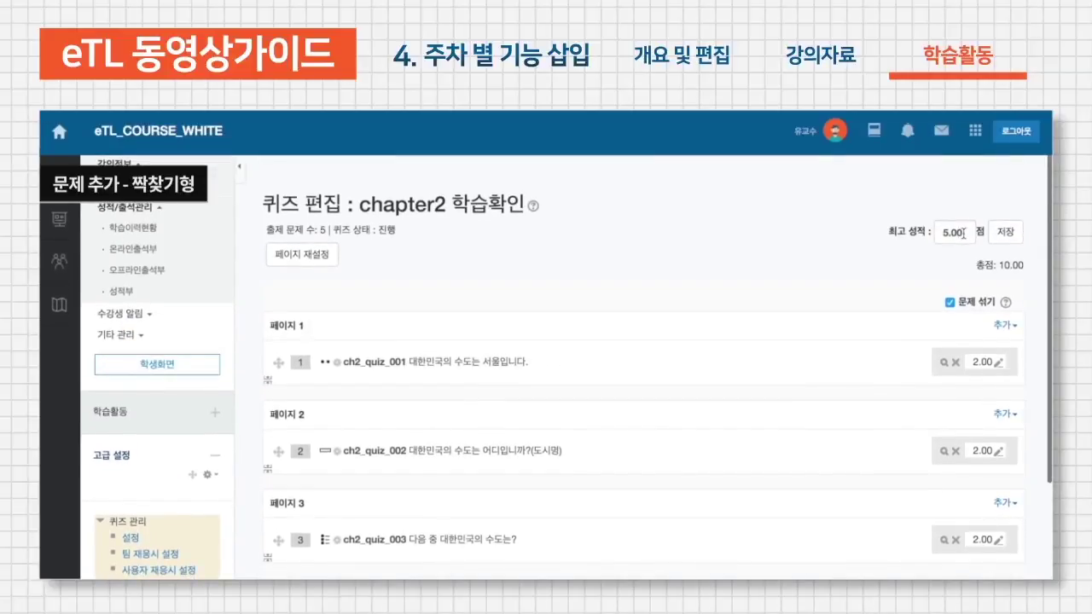
pyautogui.scroll(-3, 868, 401)
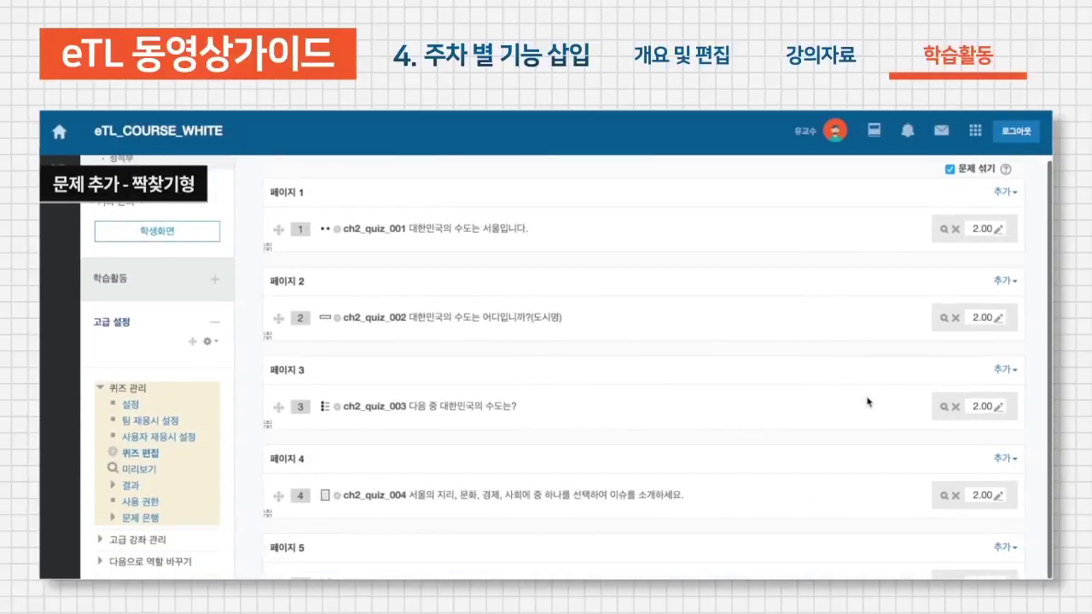
pyautogui.scroll(-1, 865, 390)
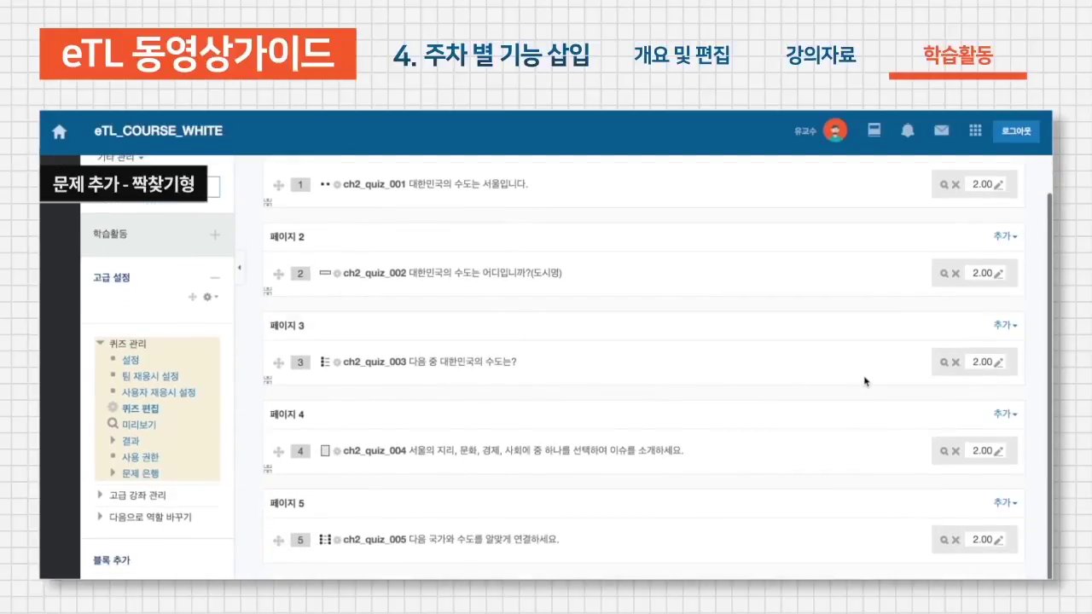
pyautogui.scroll(4, 974, 538)
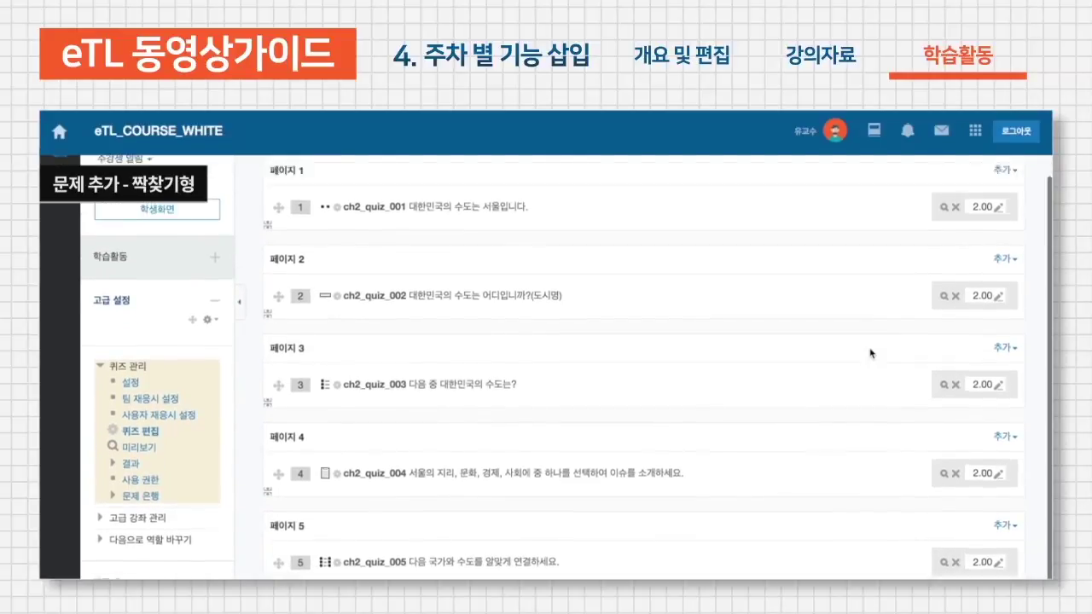
pyautogui.click(1006, 236)
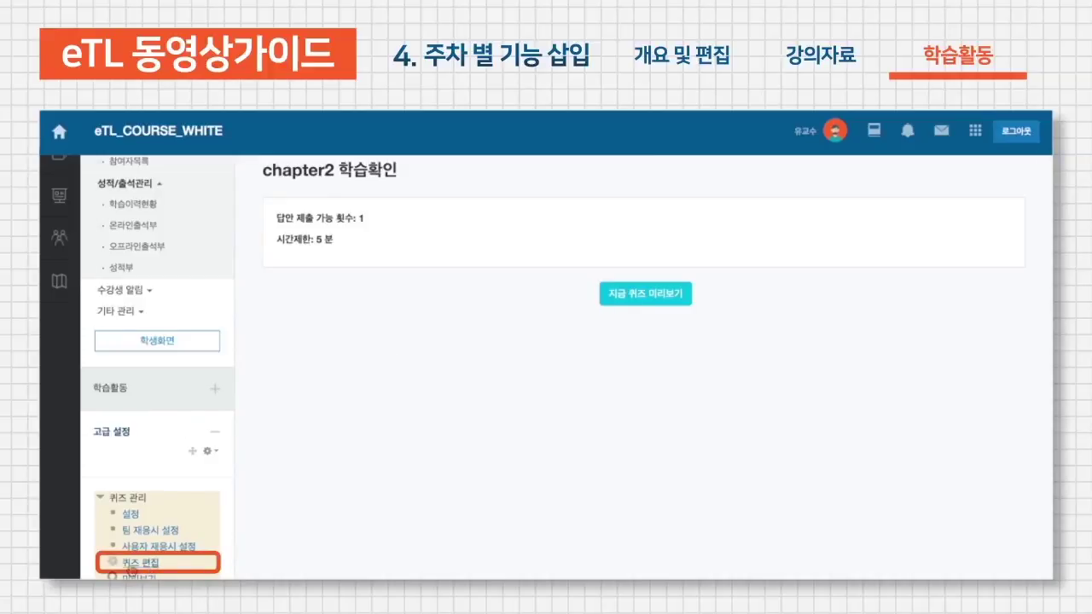
# Start a quiz preview attempt, match 중국–베이징, 일본–도쿄, 러시아–모스크바, 대한민국–서울 and 미국–워싱턴, and continue to question 2
pyautogui.click(629, 298)
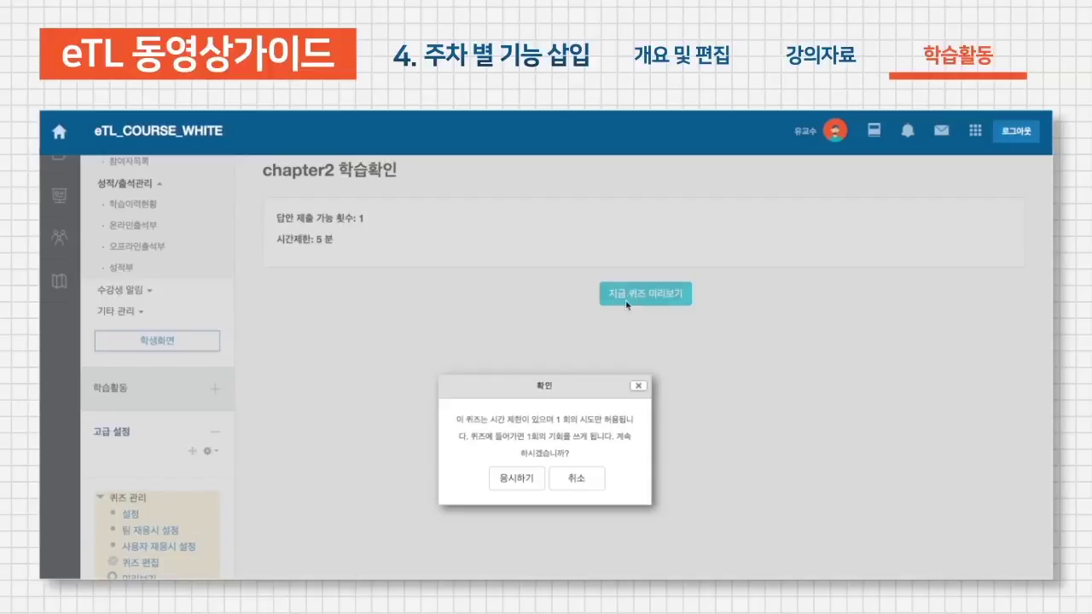
pyautogui.click(516, 482)
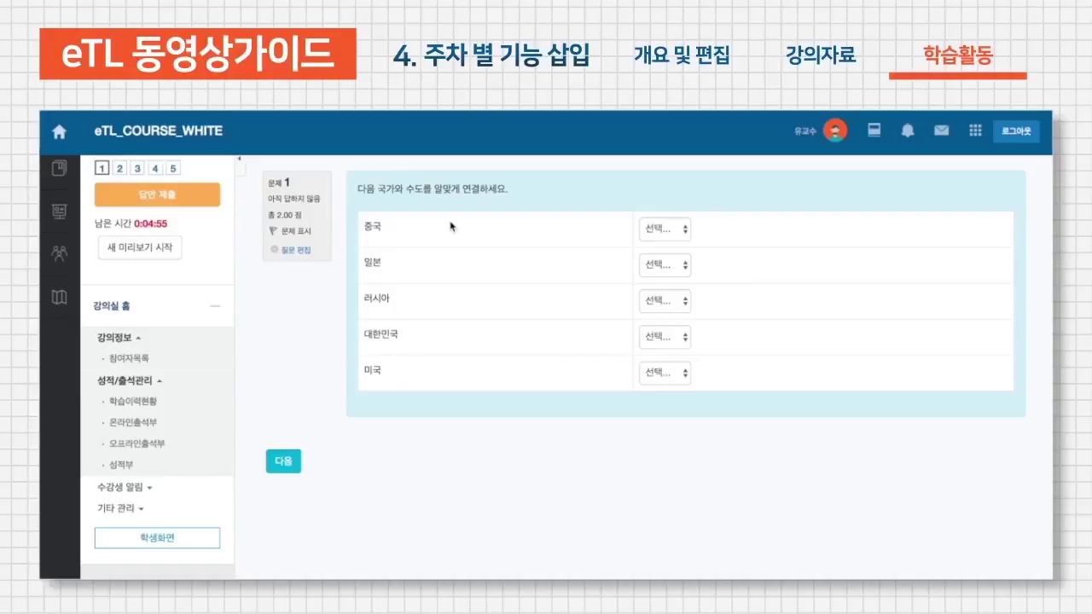
pyautogui.click(665, 228)
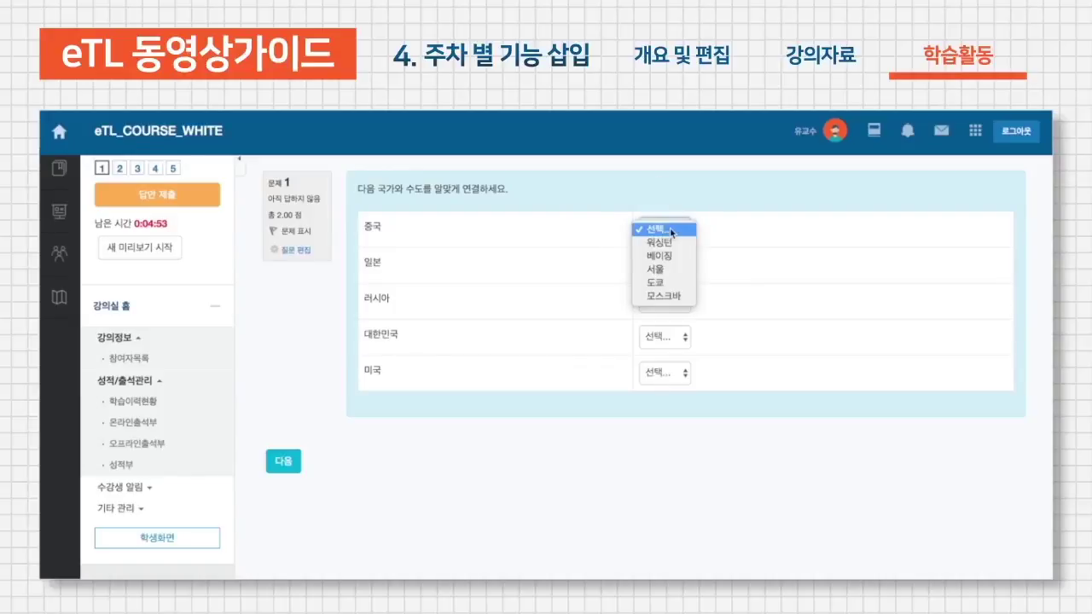
pyautogui.click(662, 262)
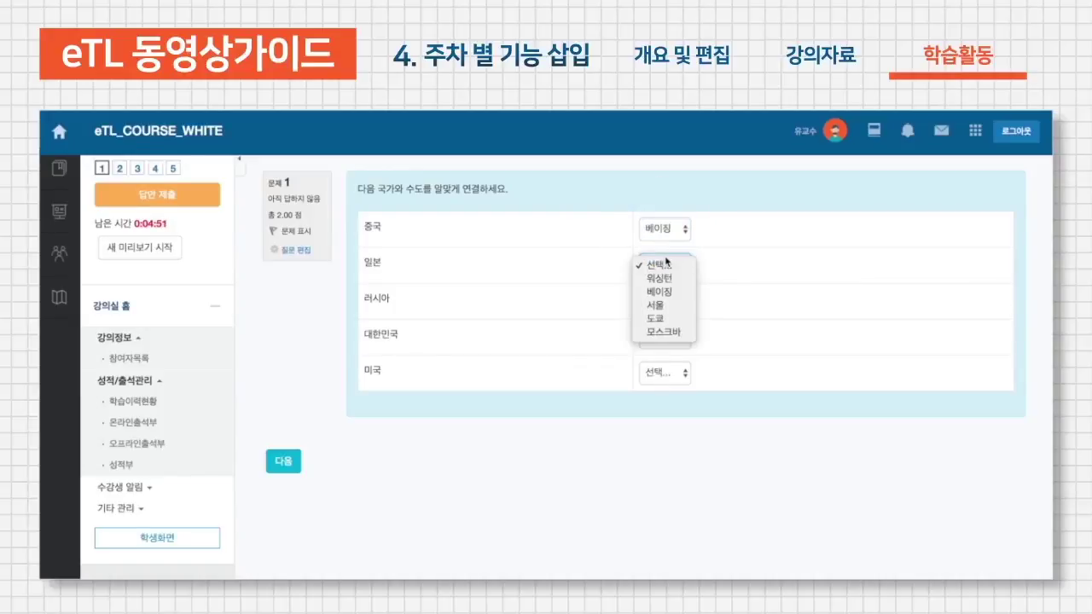
pyautogui.click(665, 318)
pyautogui.click(664, 302)
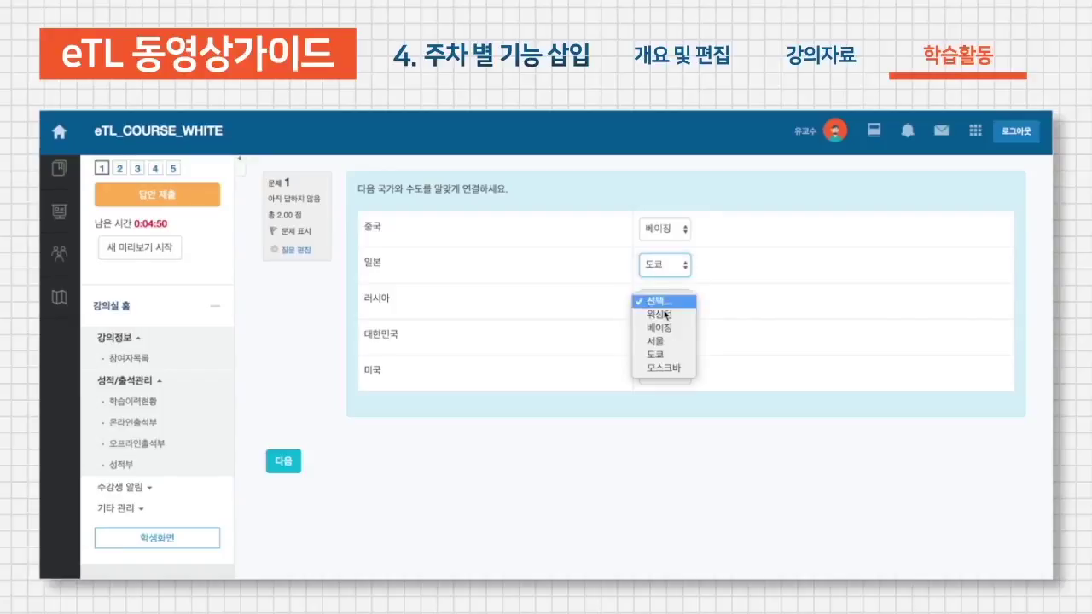
pyautogui.click(659, 368)
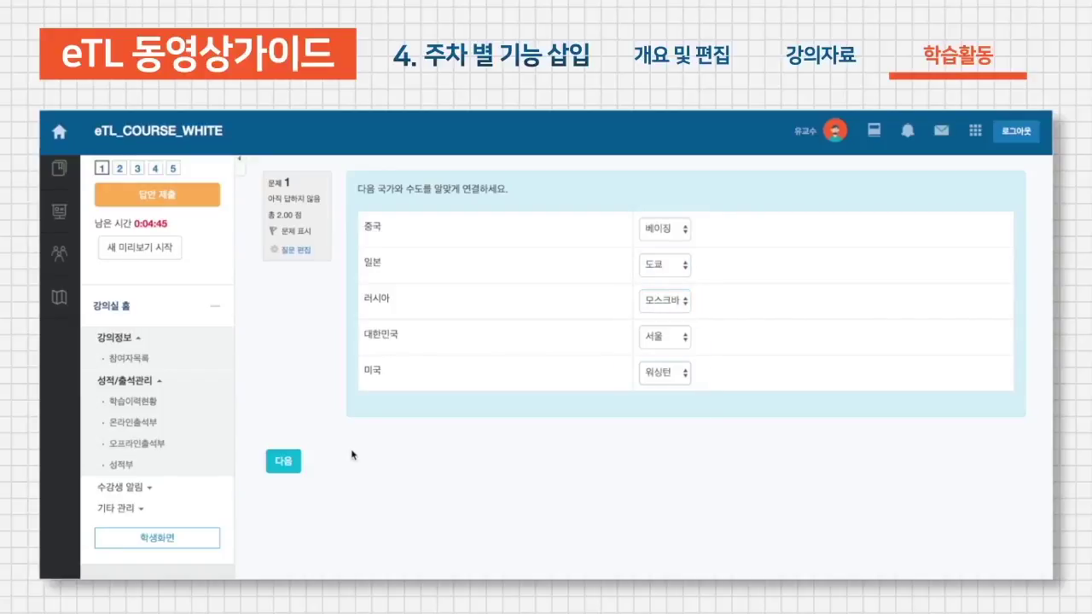
pyautogui.click(285, 462)
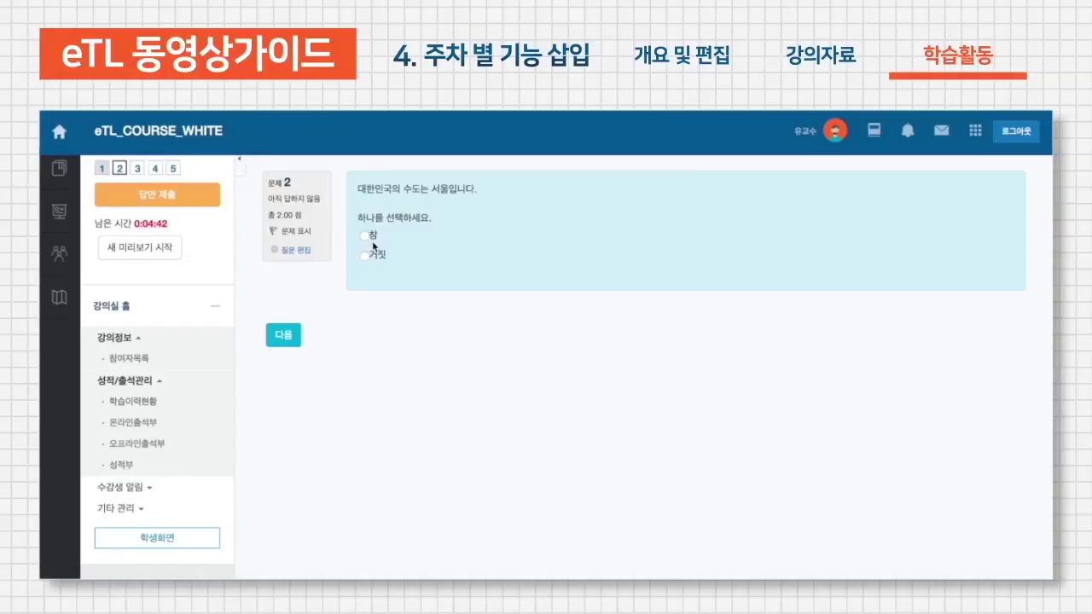
# Continue past the OX question, answer the short-answer capital question with seoul, and proceed to the essay question
pyautogui.click(285, 335)
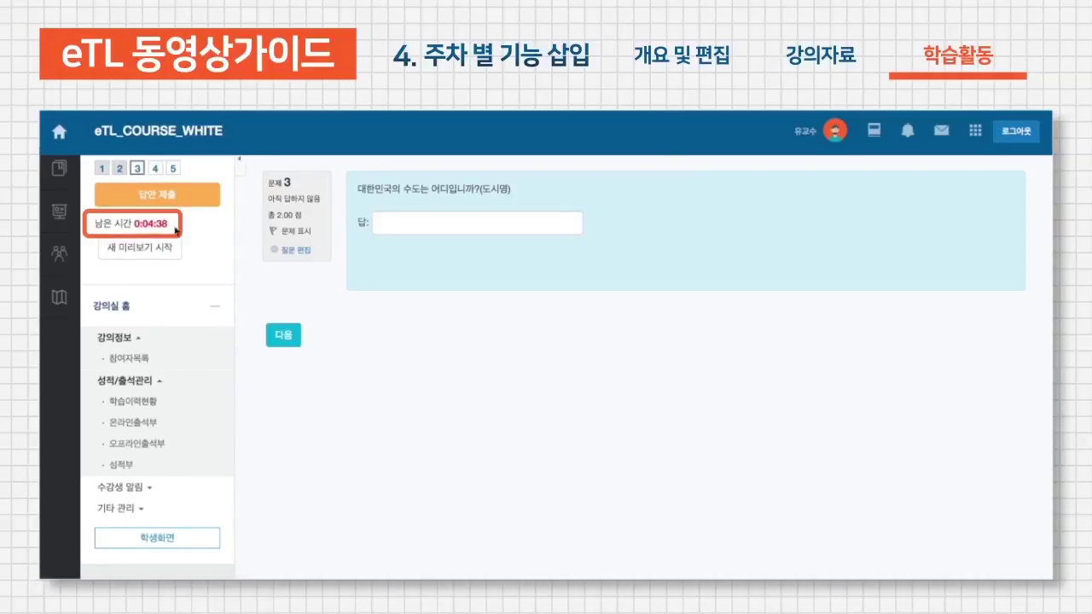
pyautogui.click(447, 221)
pyautogui.write('seoul')
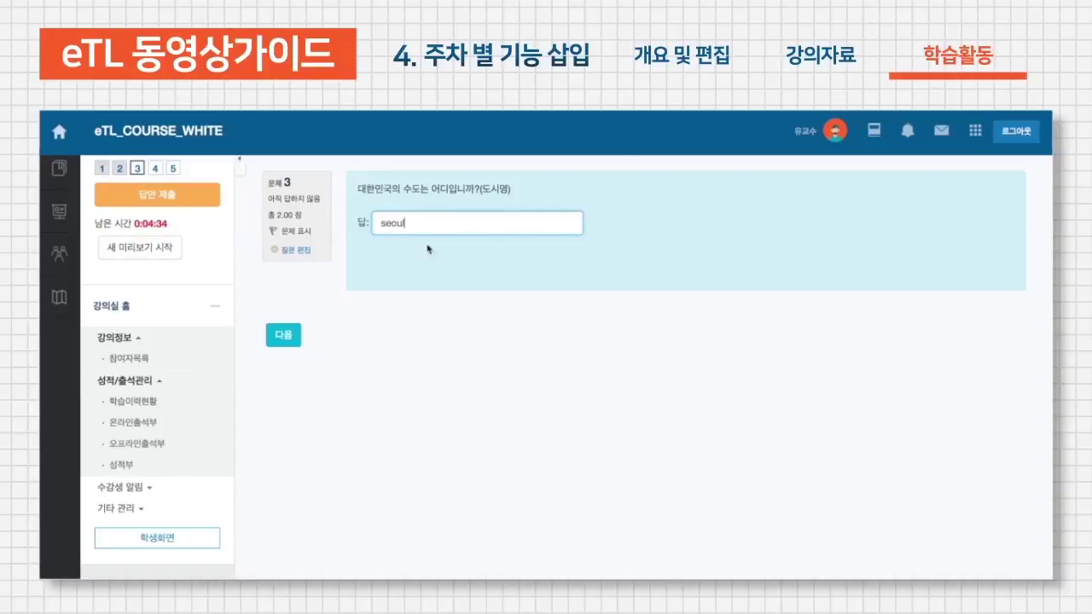
pyautogui.click(284, 335)
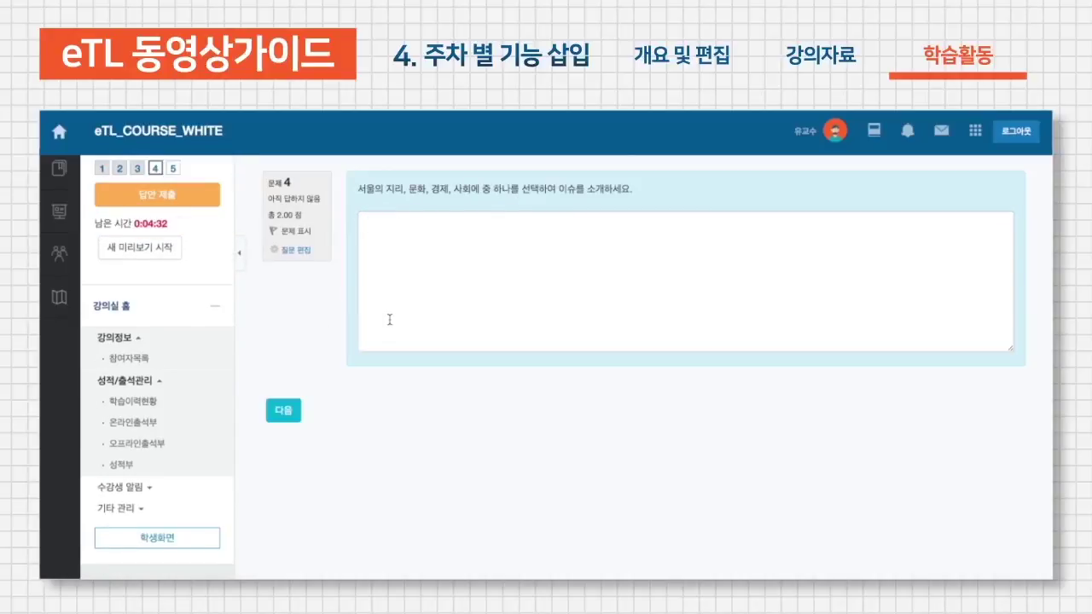
# Answer the essay question with the numbers 1 to 5 on separate lines and continue to question 5
pyautogui.click(434, 411)
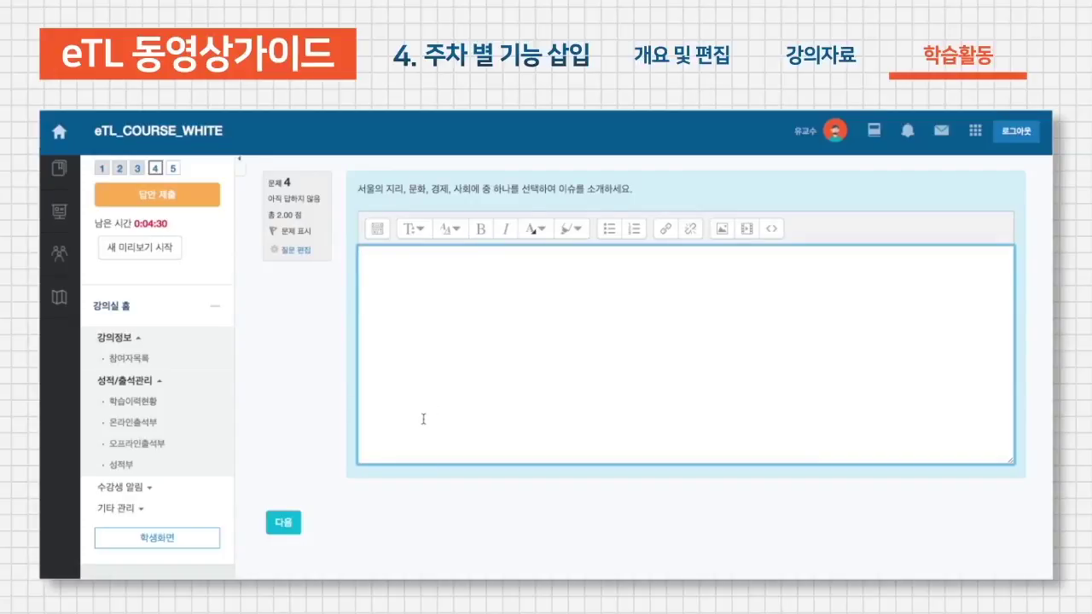
pyautogui.write('1')
pyautogui.press('Return')
pyautogui.write('2')
pyautogui.press('Return')
pyautogui.write('3')
pyautogui.click(287, 522)
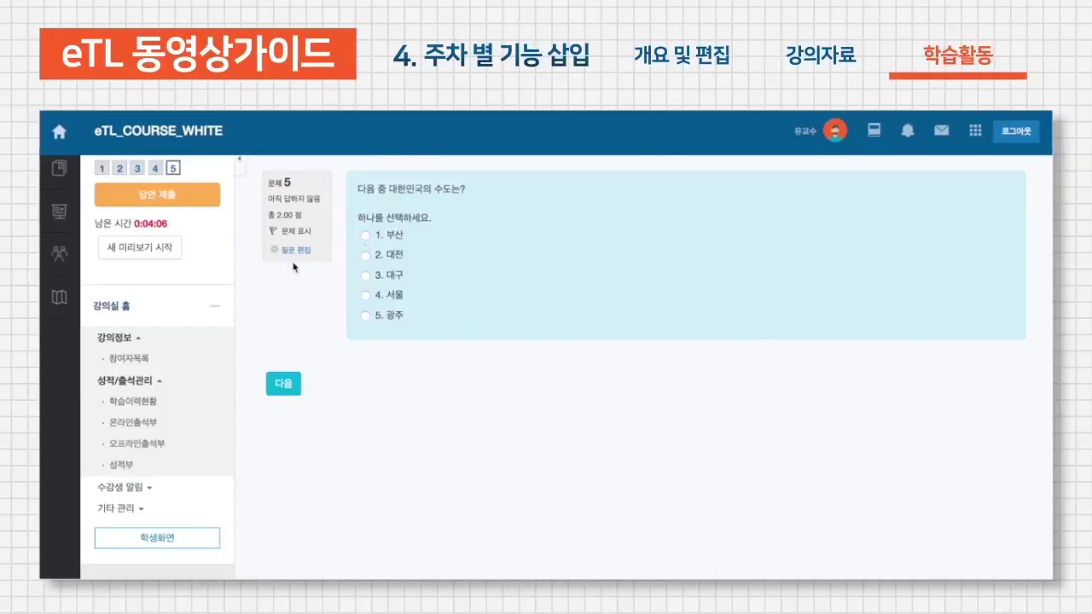
# Answer question 5 with 4. 서울, submit and end the quiz attempt, and finish its review
pyautogui.click(391, 293)
pyautogui.click(294, 389)
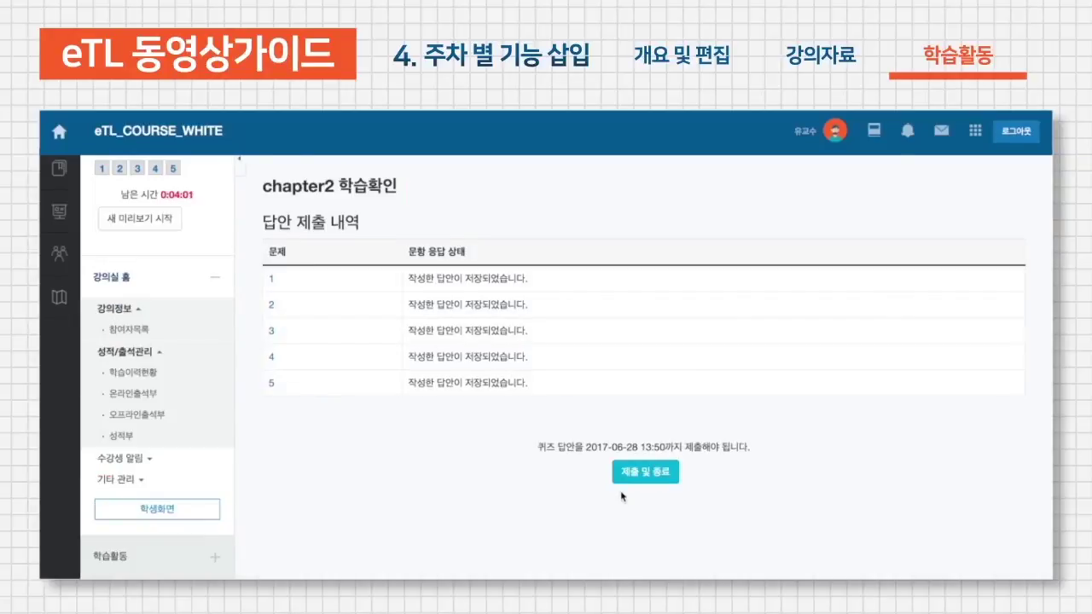
pyautogui.click(650, 478)
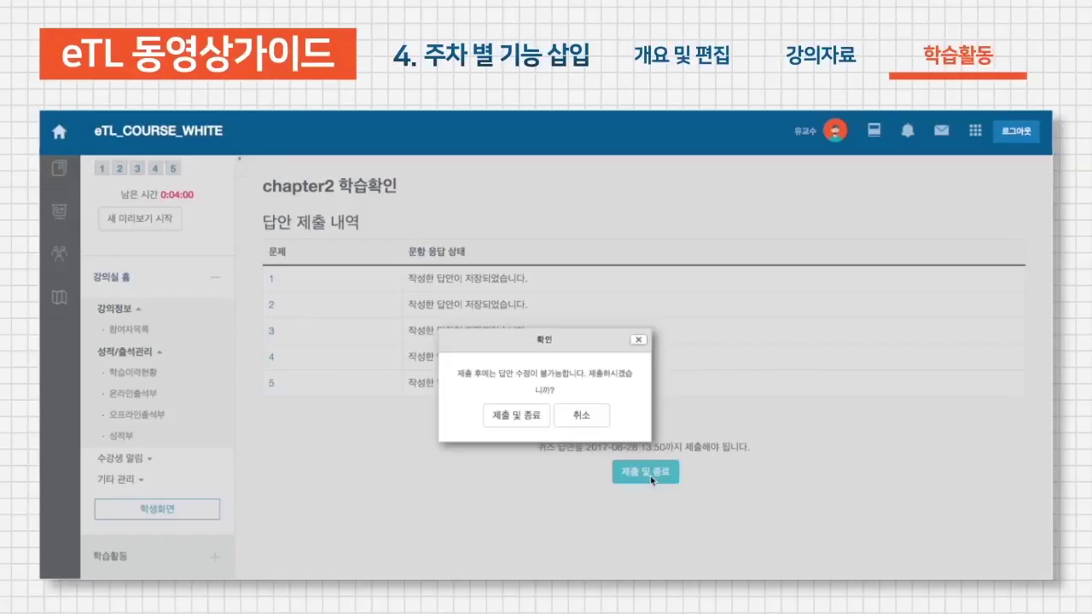
pyautogui.click(520, 417)
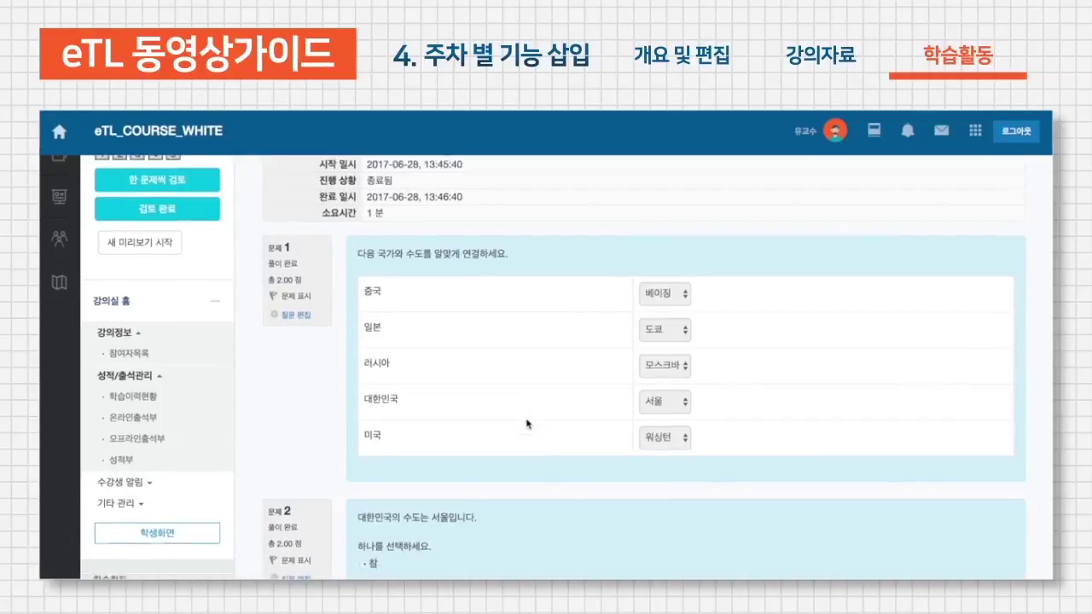
pyautogui.scroll(-10, 526, 423)
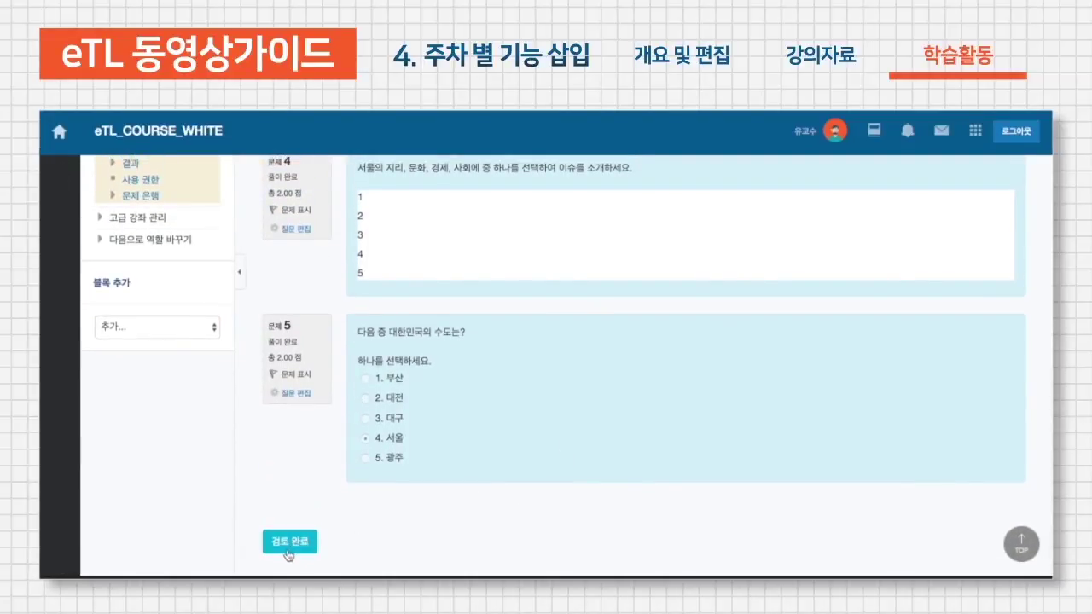
pyautogui.click(288, 543)
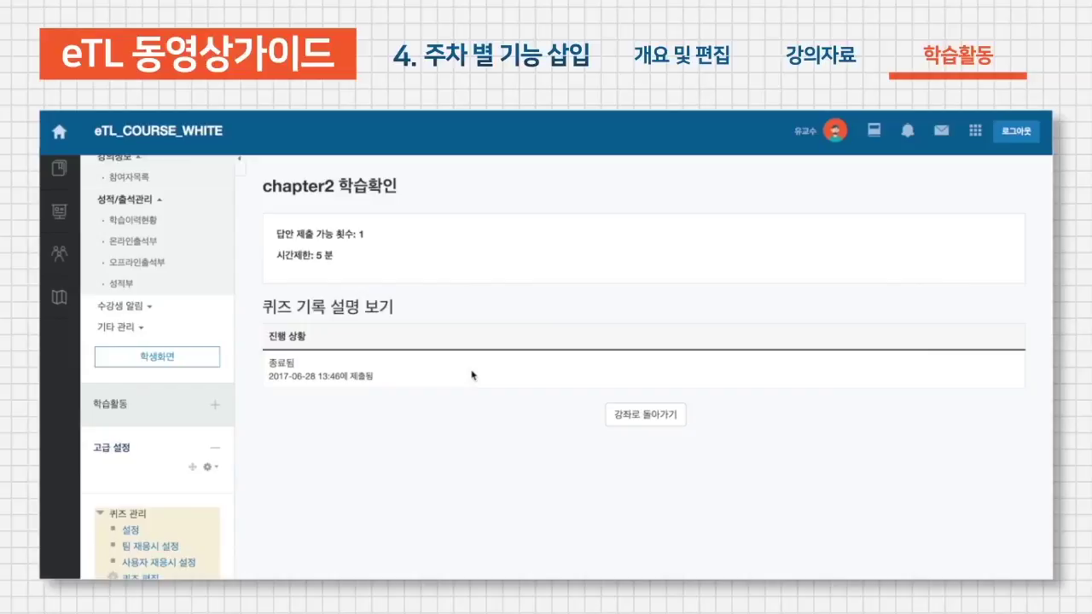
# Open the 성적 report in the quiz's 결과 and look over its report options
pyautogui.scroll(-5, 656, 407)
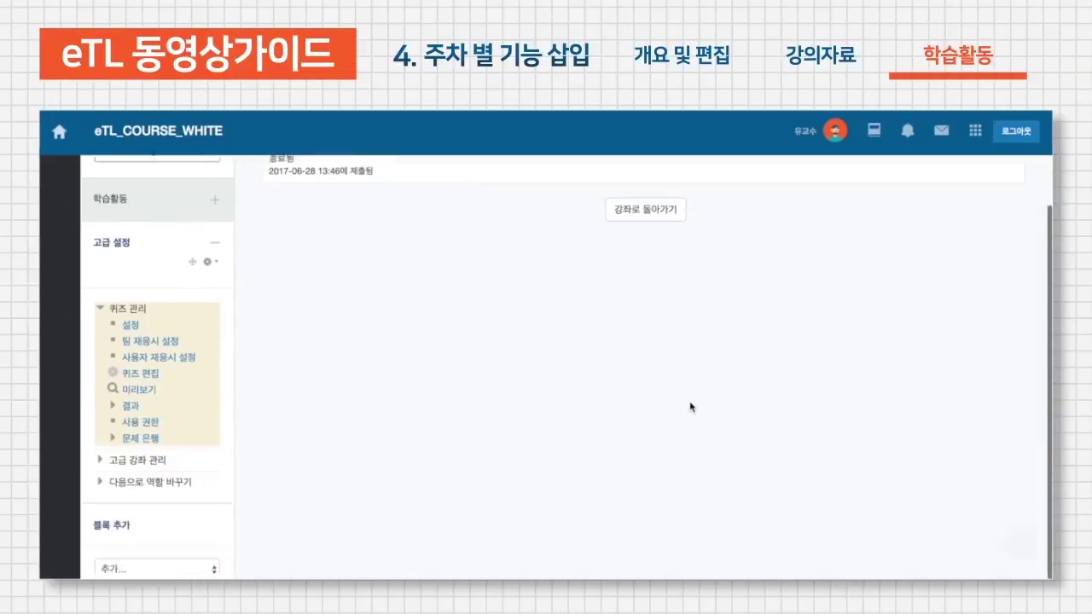
pyautogui.click(130, 387)
pyautogui.click(128, 386)
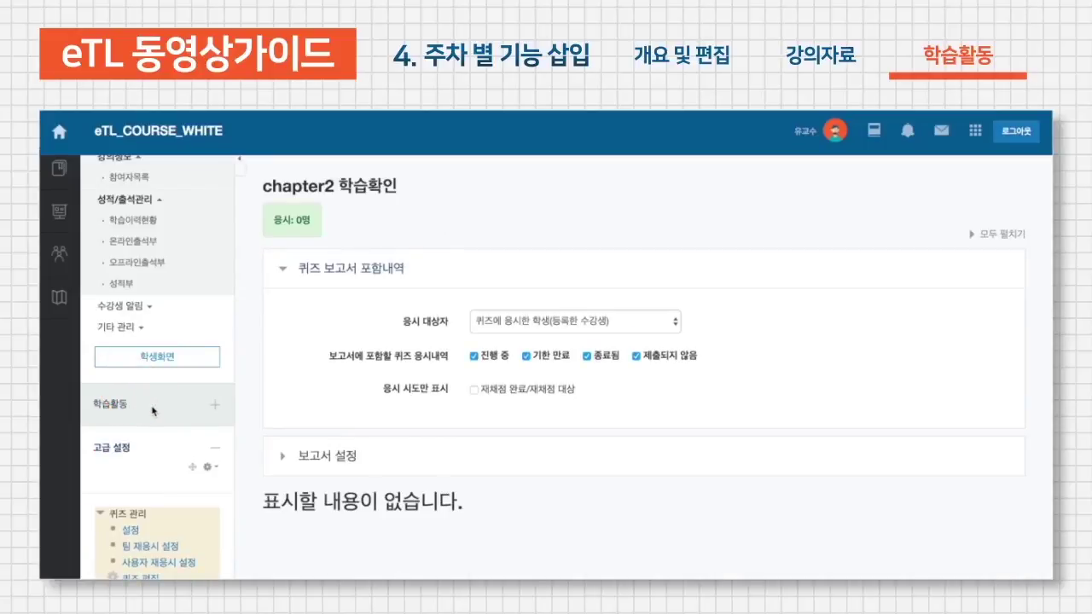
pyautogui.scroll(-3, 140, 460)
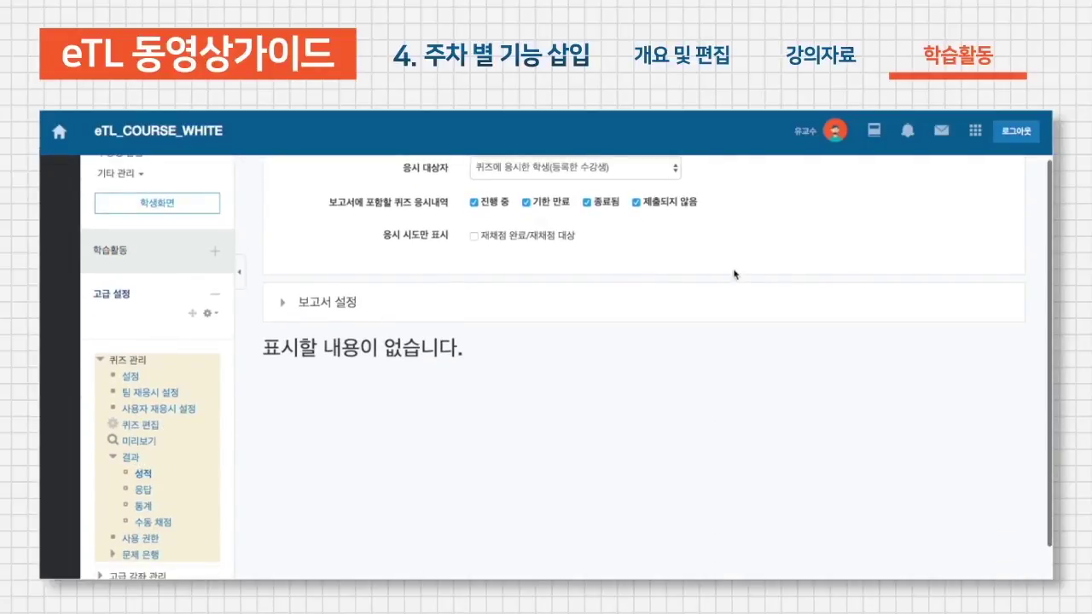
# Open the quiz's 응답 report and view it with 질문 문장 and 응답 included
pyautogui.click(145, 492)
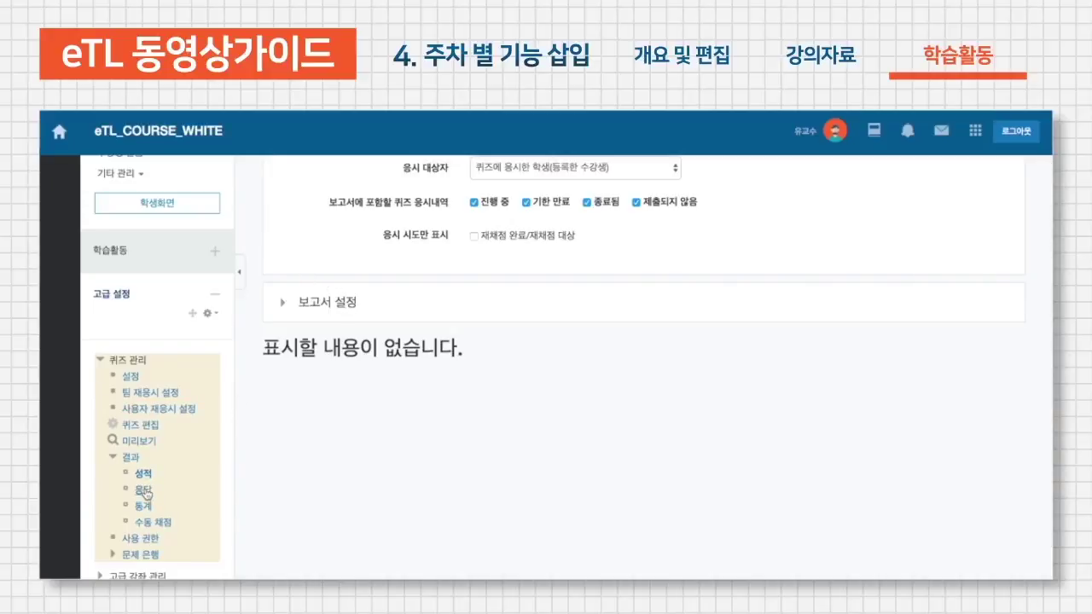
pyautogui.scroll(-3, 514, 303)
pyautogui.click(514, 303)
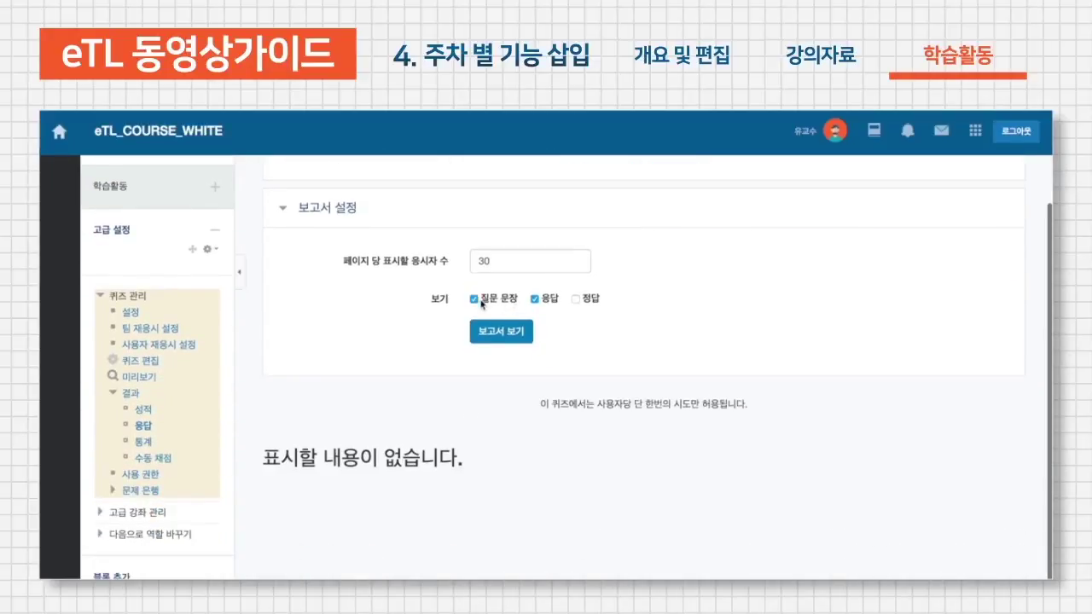
pyautogui.click(503, 335)
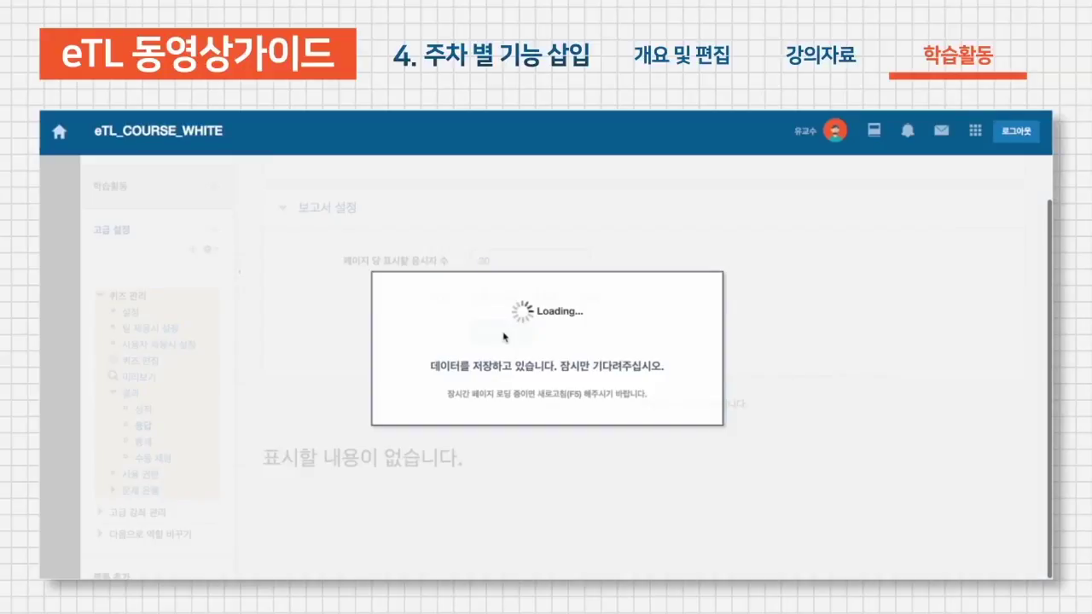
pyautogui.scroll(-3, 503, 337)
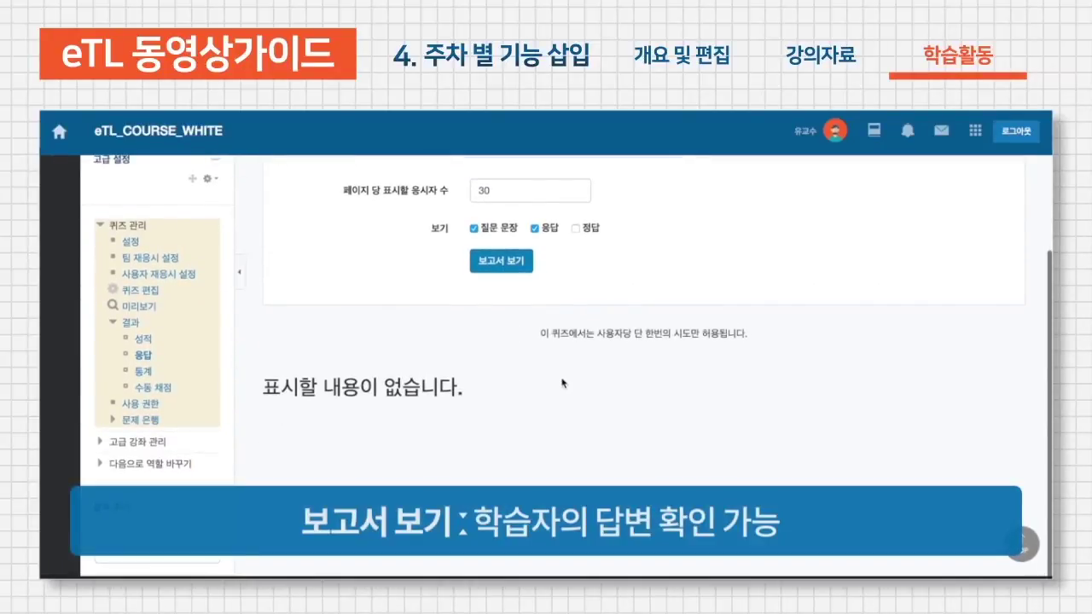
pyautogui.scroll(2, 564, 386)
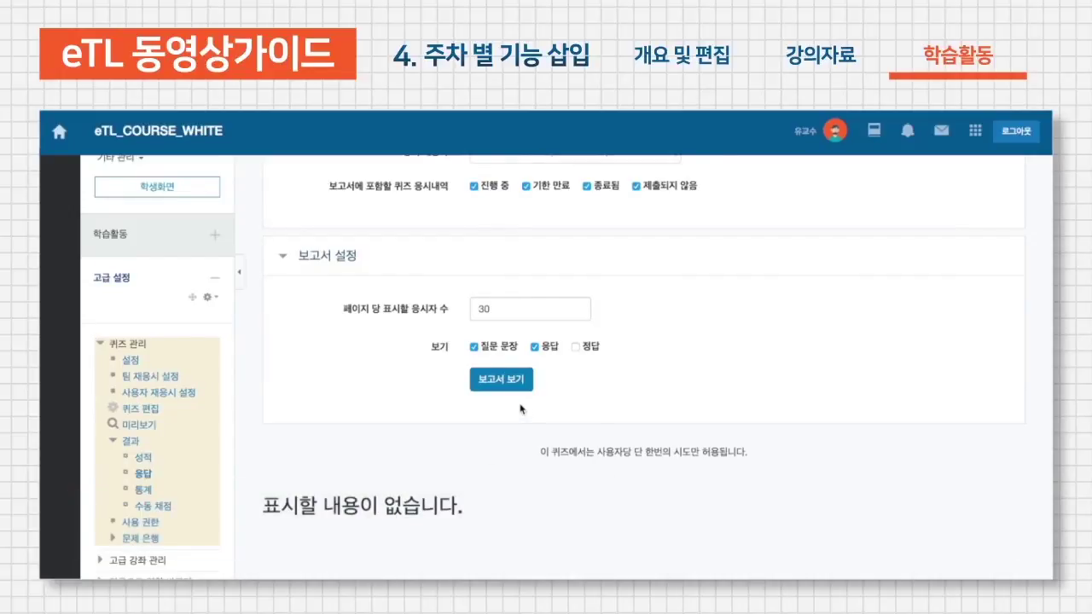
pyautogui.scroll(10, 520, 410)
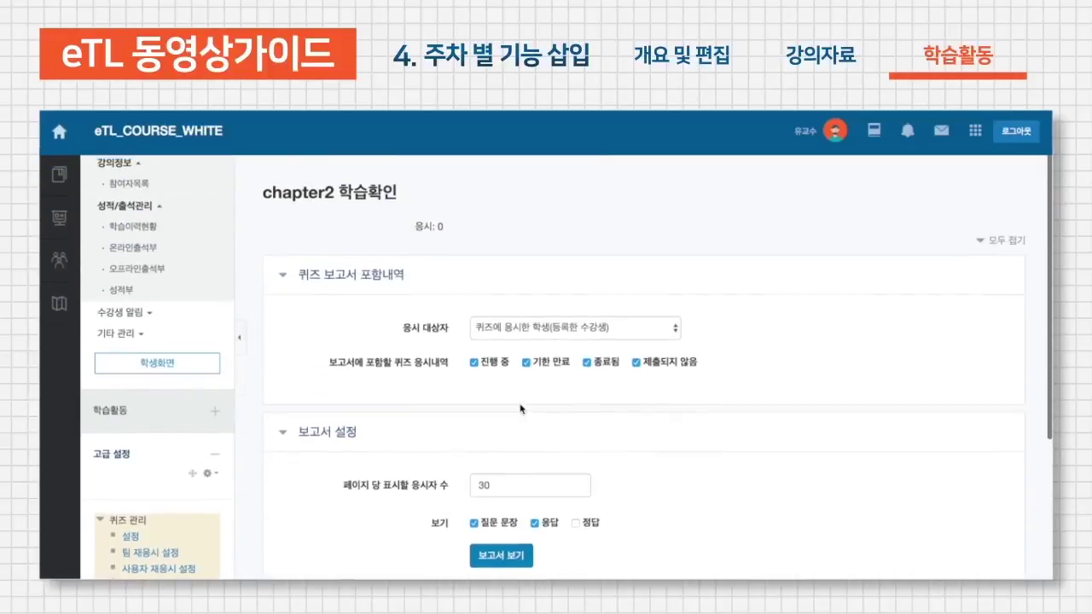